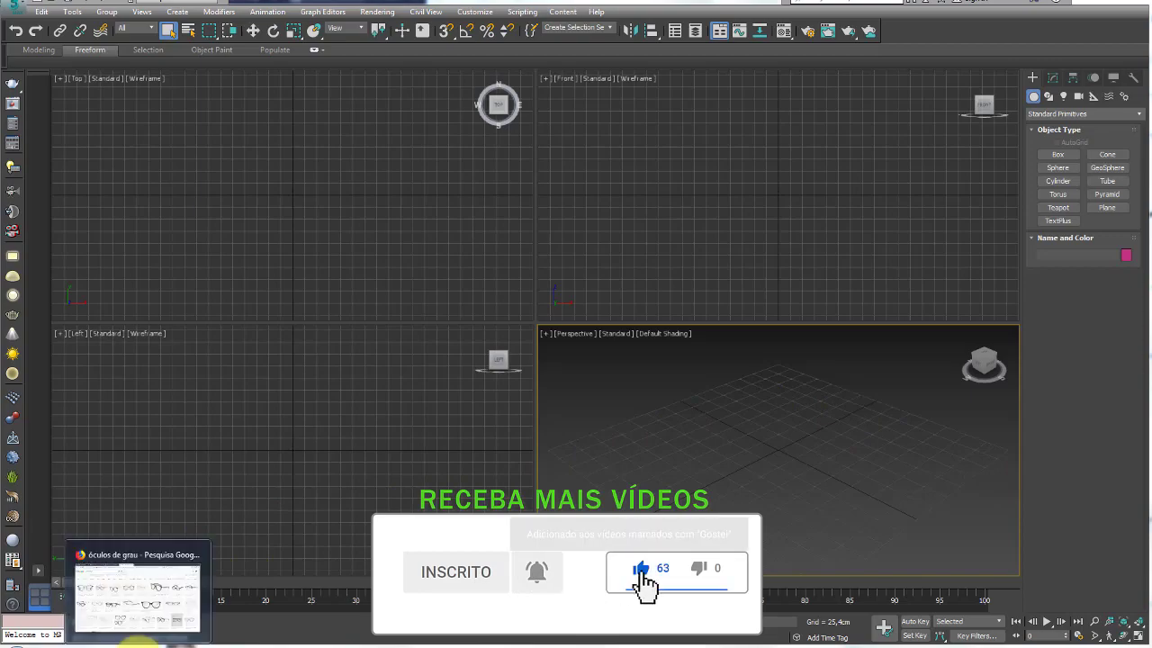
Switch from the empty 3ds Max scene to the browser's Google Images results for 'óculos de grau'.
left_click(135, 585)
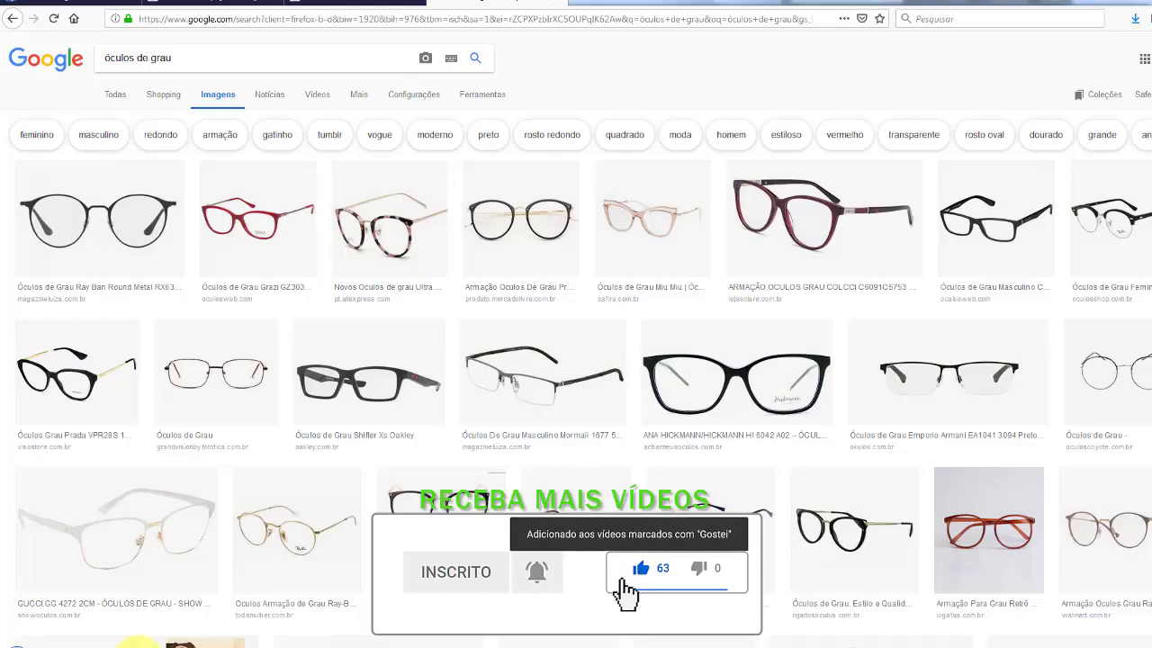
Skim the GFX Total glasses-modelling article, then bring up the referencia.psd sheet in Photoshop.
left_click(490, 7)
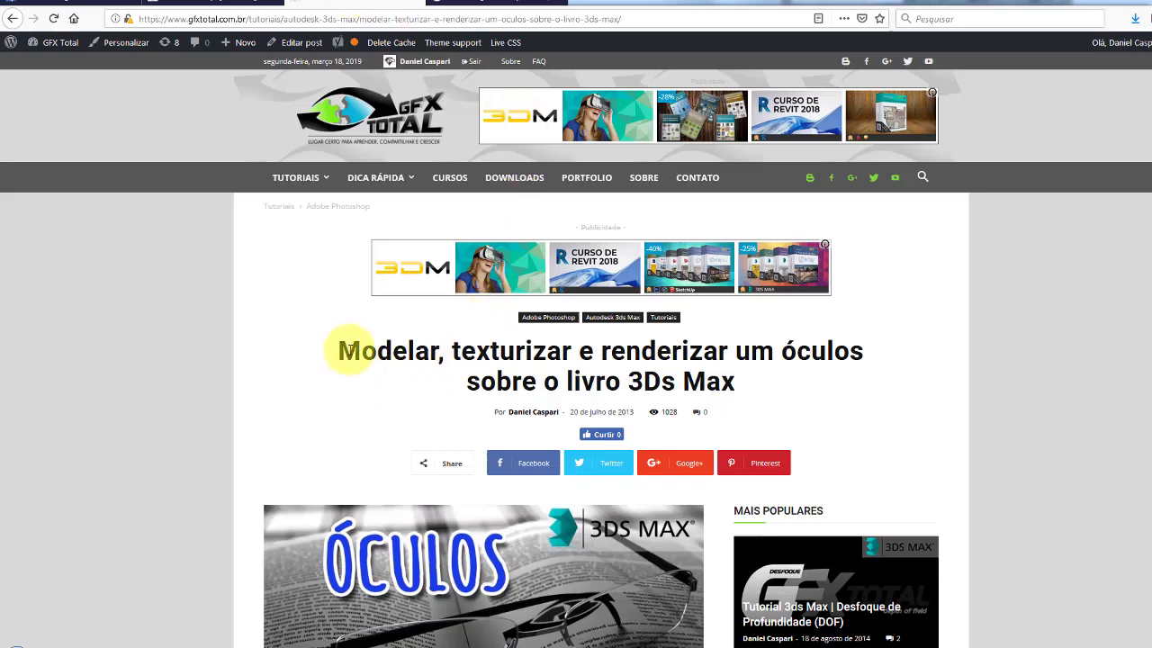
left_click_drag(337, 346, 438, 348)
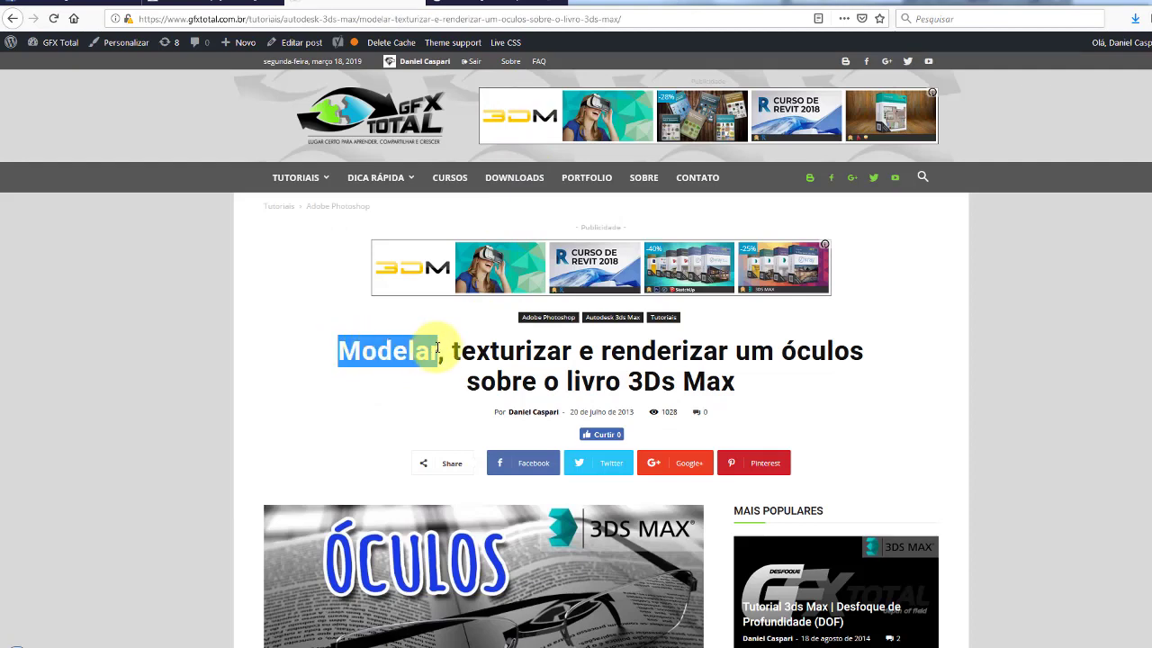
scroll(438, 348, "down", 4)
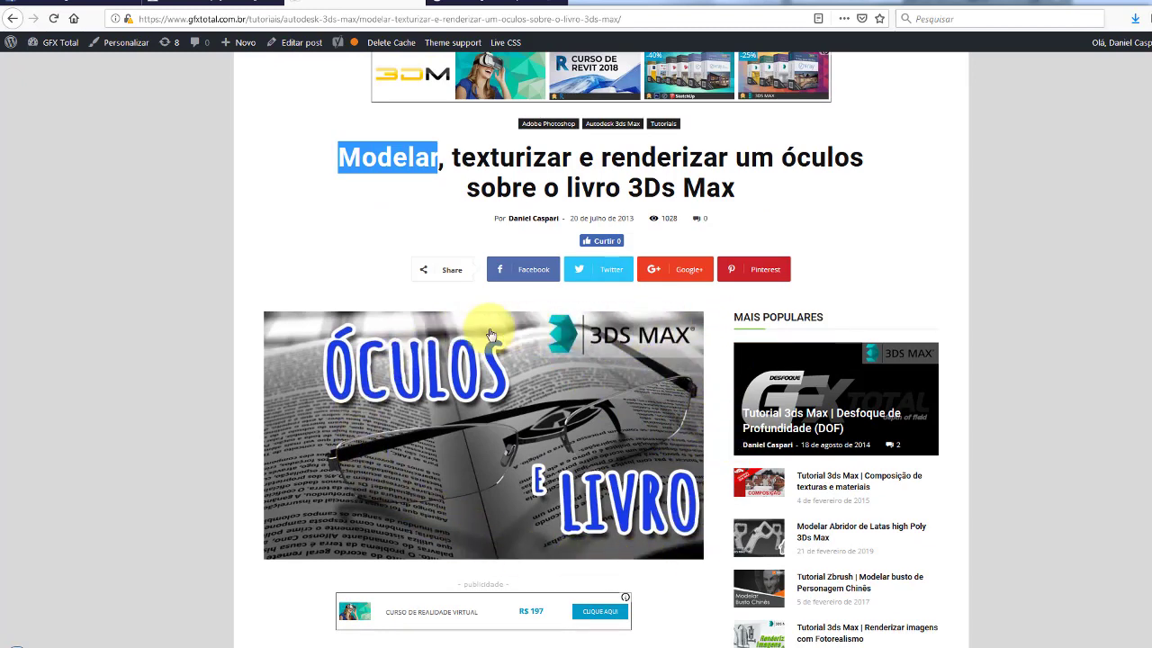
scroll(192, 341, "down", 1)
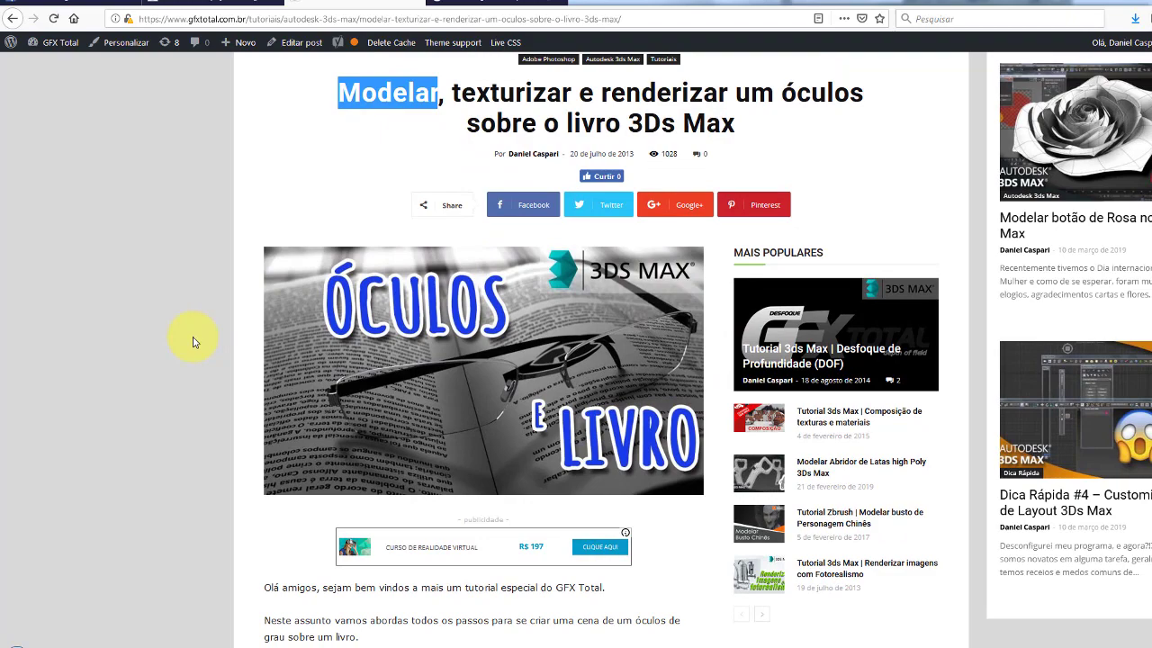
scroll(171, 351, "up", 4)
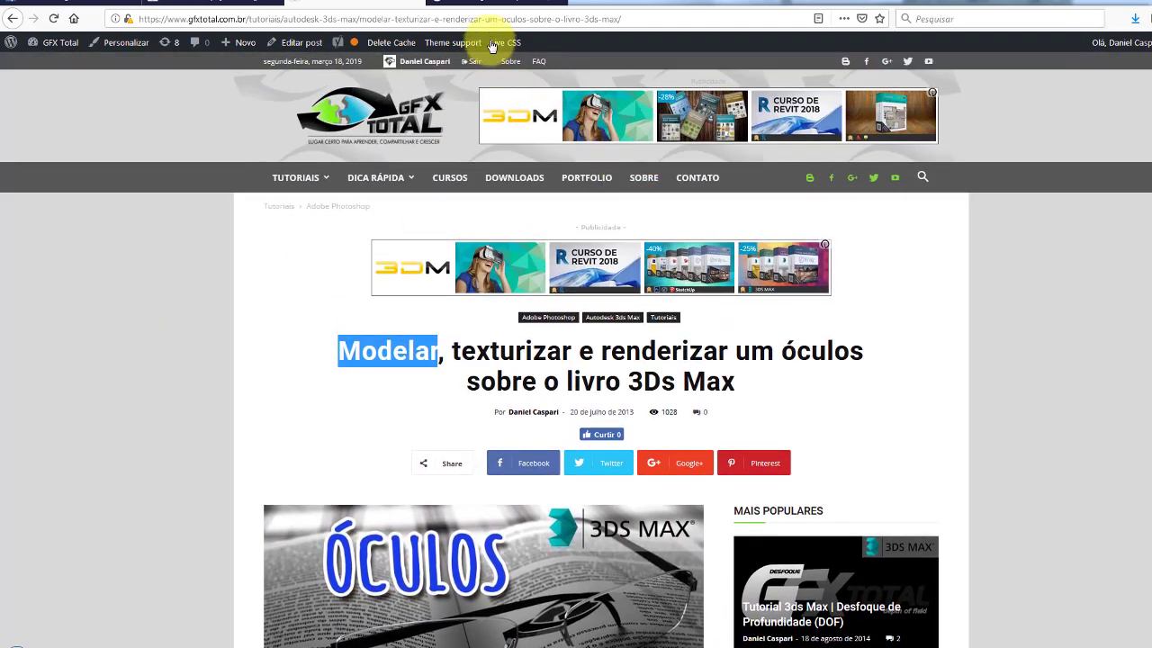
left_click(540, 6)
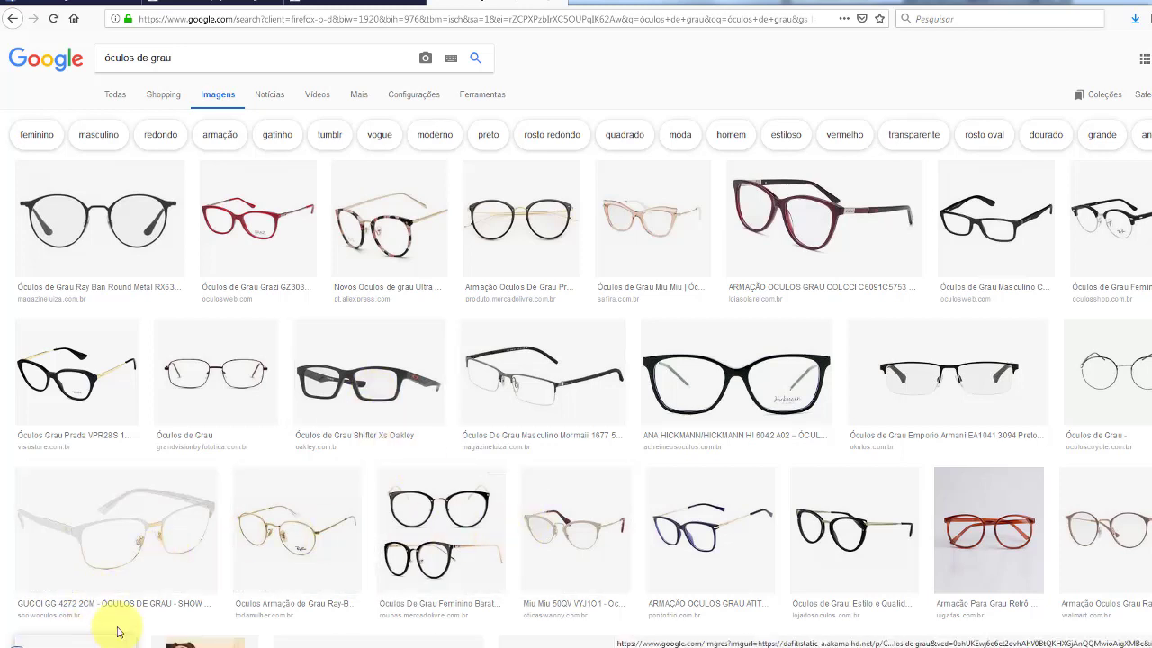
key("alt+Tab")
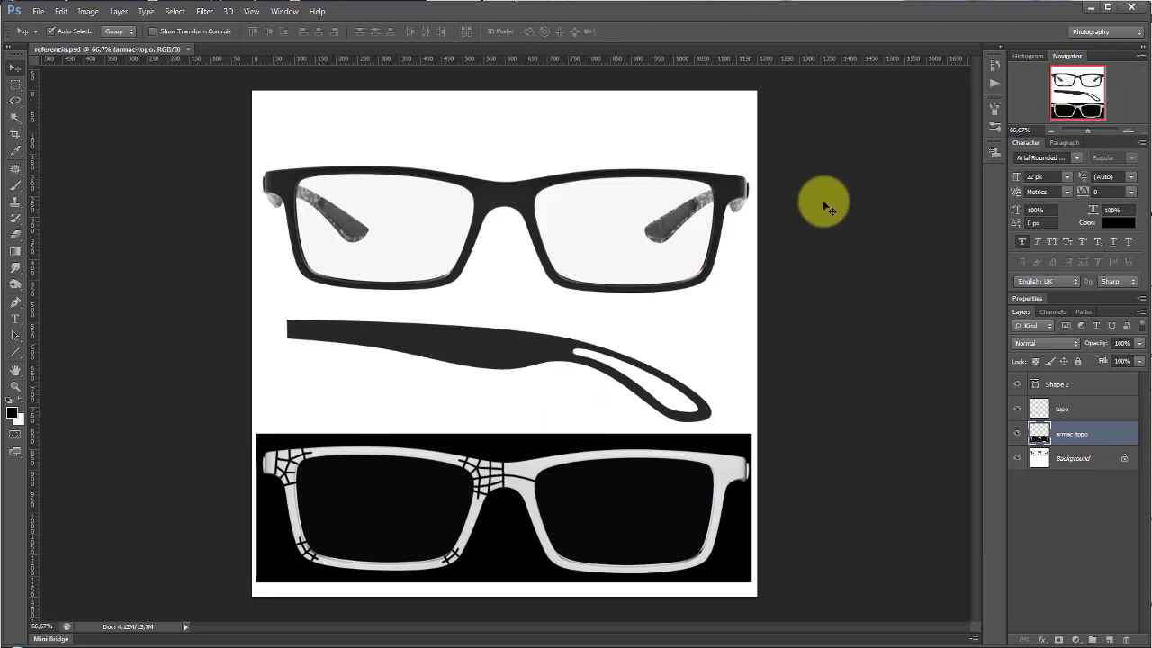
Zoom the reference to 182% on the lower glasses and toggle the topo layer, leaving it visible.
left_click(1094, 130)
mouse_move(1071, 94)
left_mouse_down()
mouse_move(1059, 108)
mouse_move(1070, 103)
left_mouse_up()
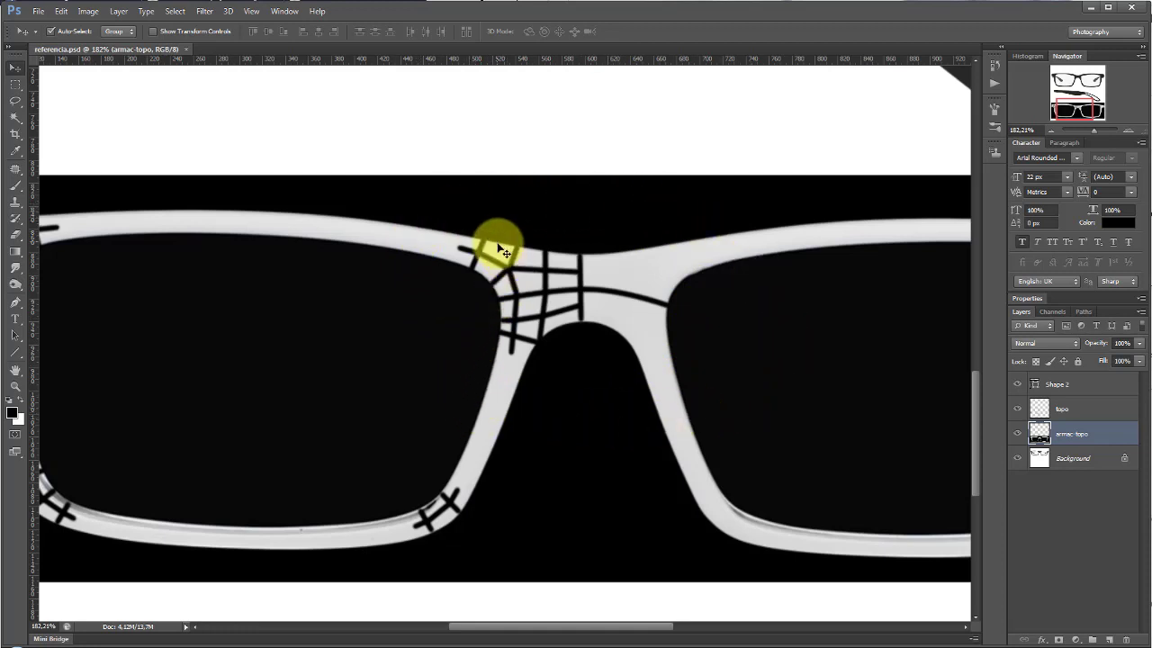
left_click(1018, 409)
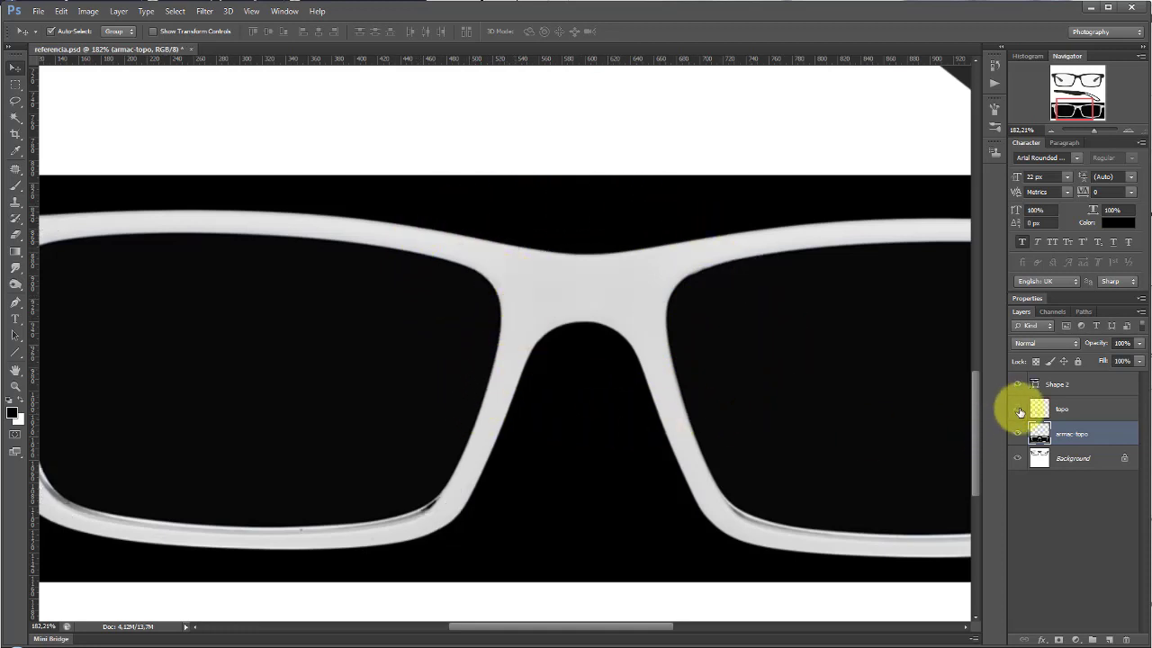
left_click(1017, 409)
left_click(1017, 408)
left_click(1017, 408)
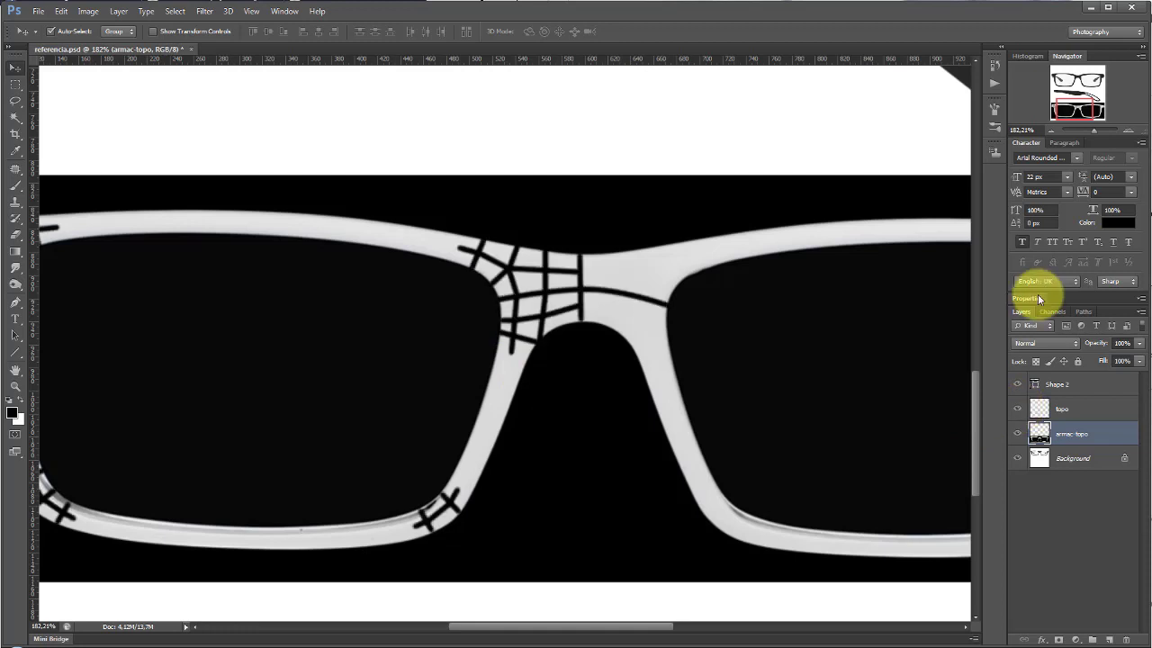
Zoom back out to the whole document and return to the browser's image results.
left_click(1051, 131)
left_click(1051, 131)
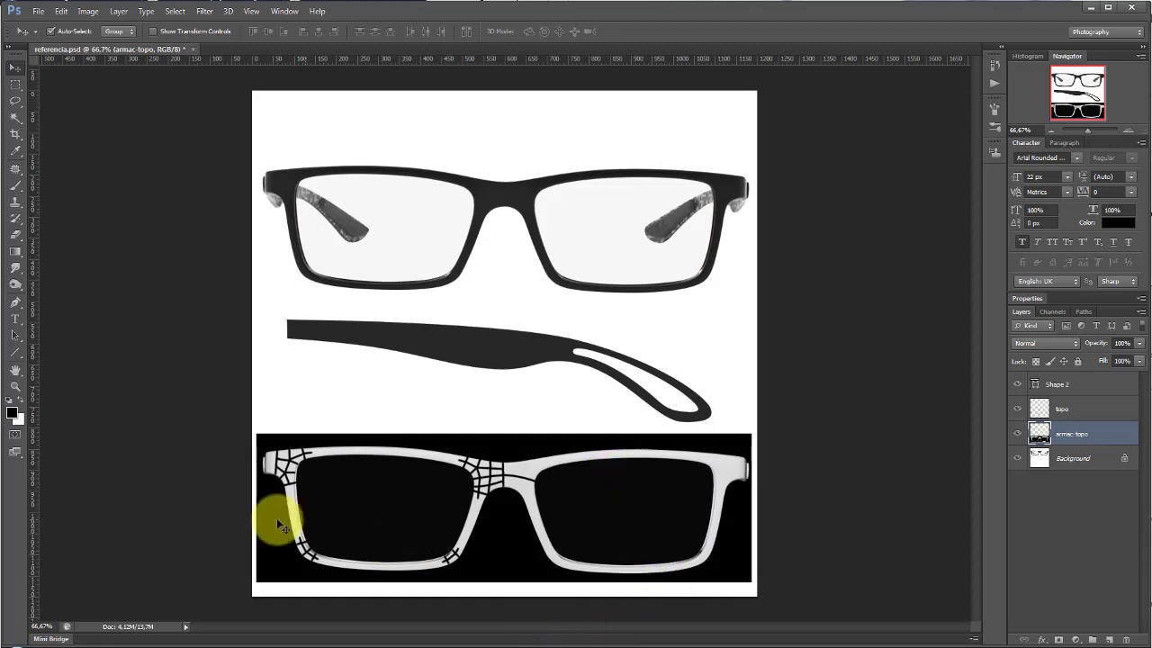
left_click(160, 642)
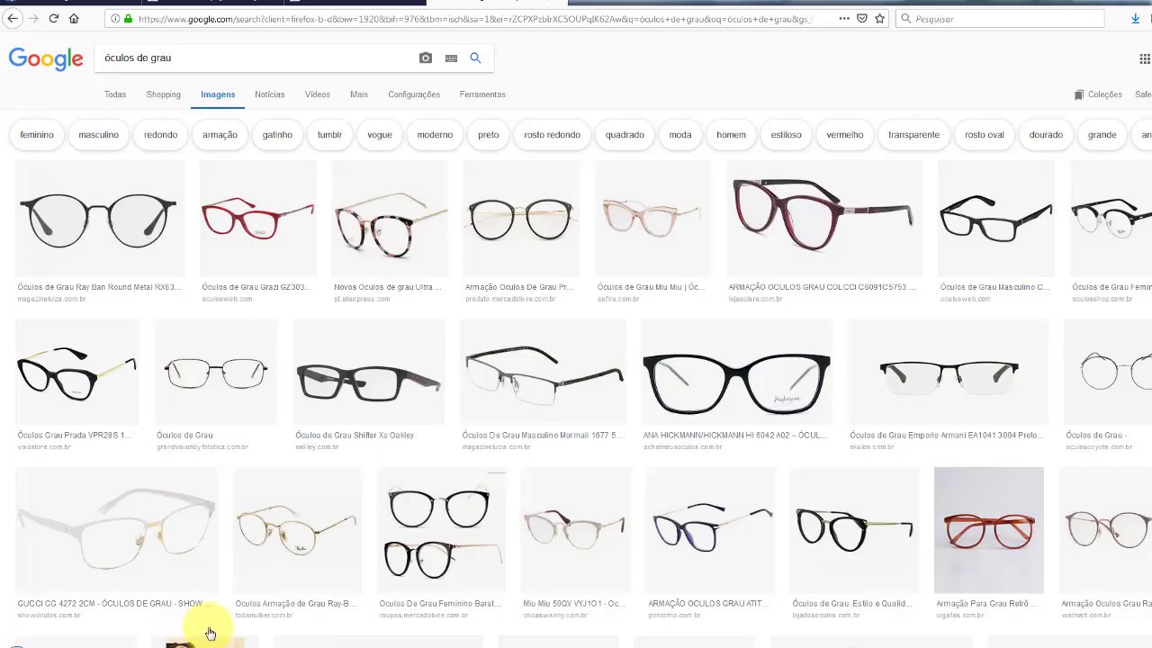
Bring the GFX Total article back to its title, then open the glasses reference files folder.
left_click(352, 3)
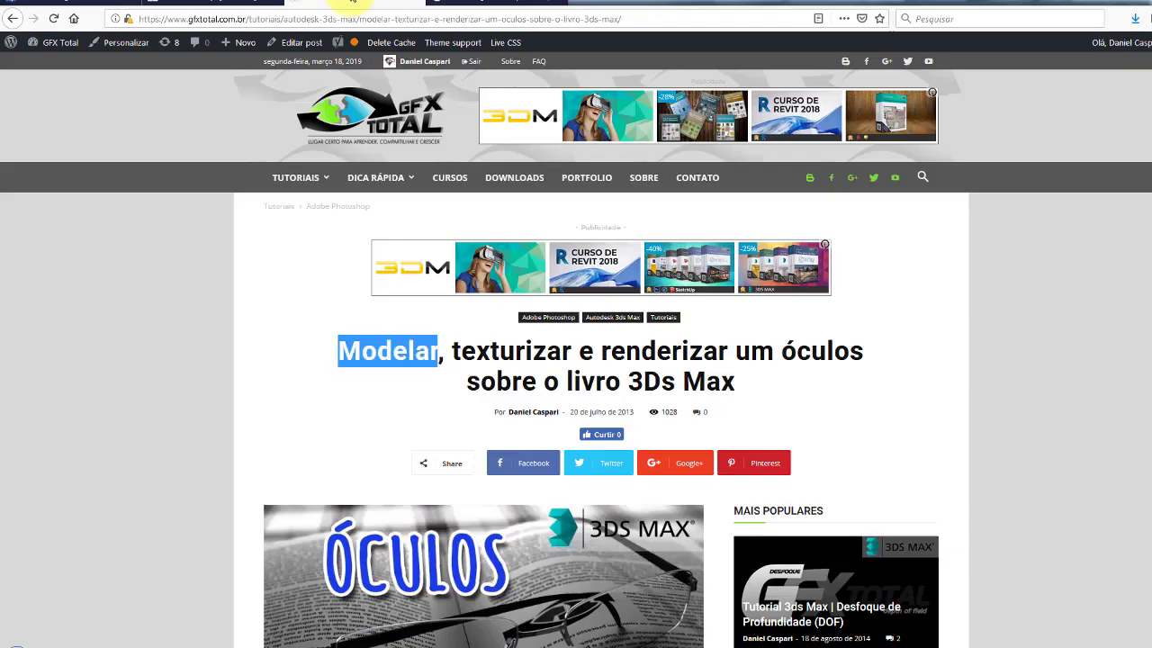
scroll(232, 257, "down", 3)
left_click(141, 278)
scroll(141, 280, "up", 1)
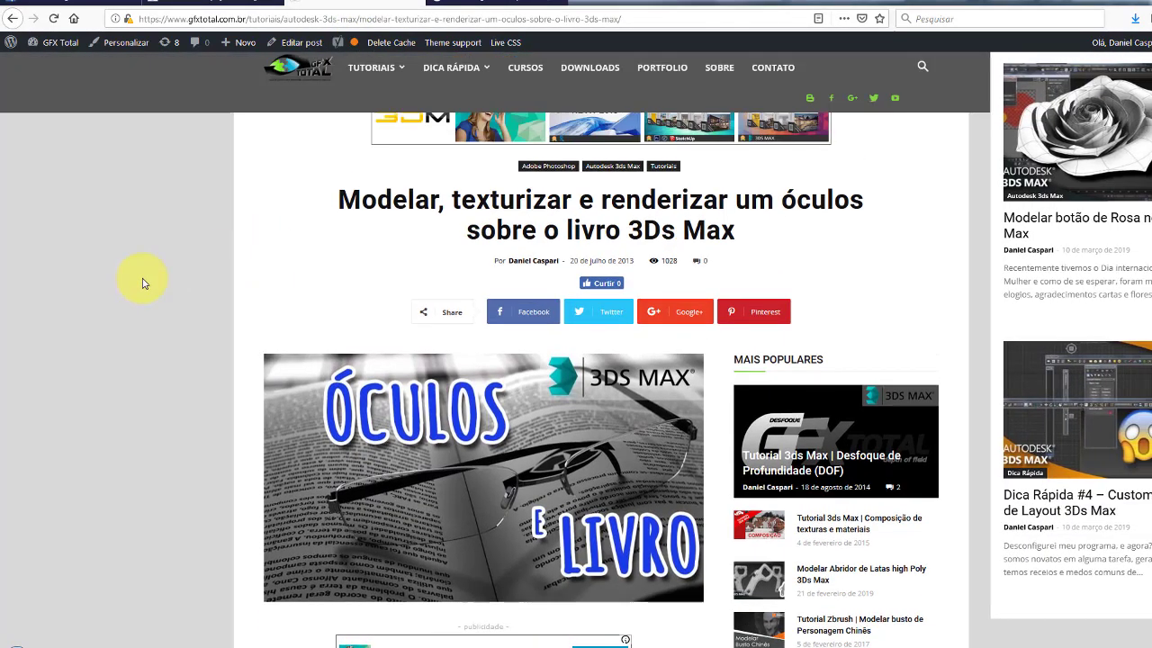
scroll(141, 283, "up", 1)
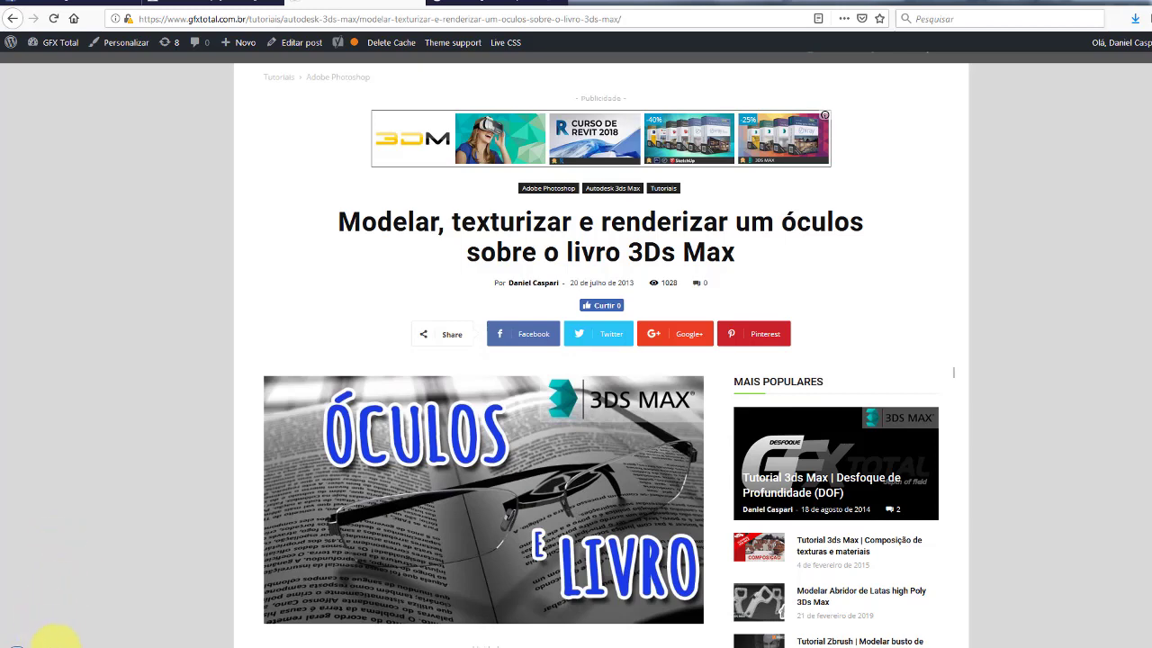
left_click(54, 639)
Open armaco-rb-8901-para-oculos-de-grau-retro.jpg and zoom and pan to read the CHARNEIRA and LENTE labels.
double_click(216, 149)
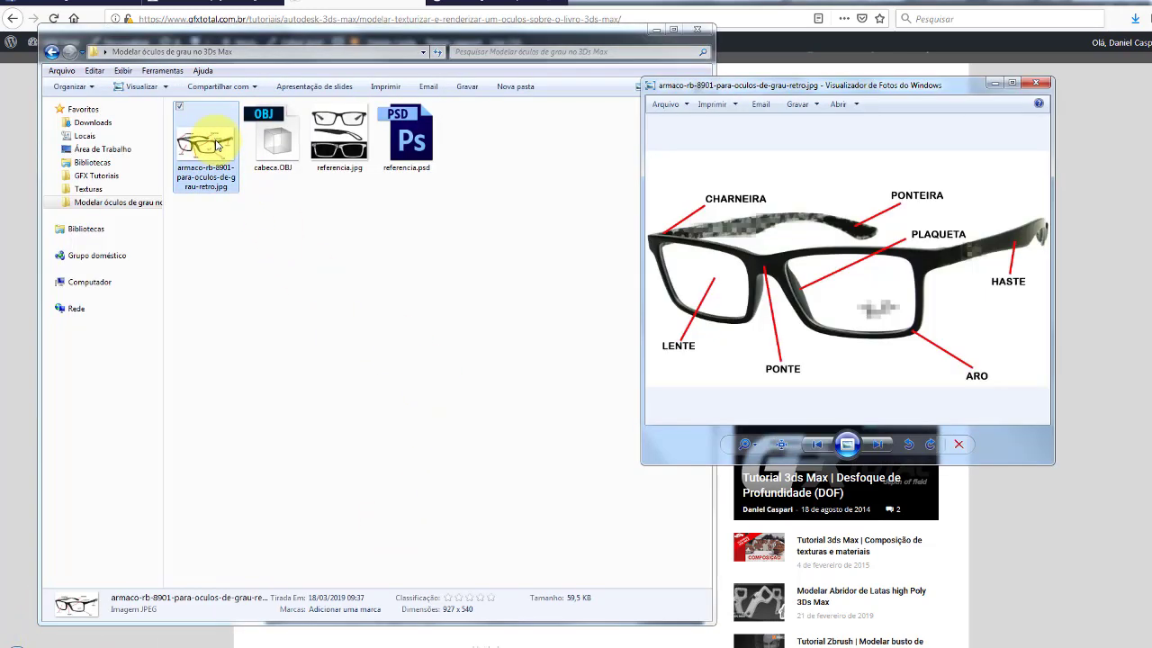
scroll(875, 334, "up", 1)
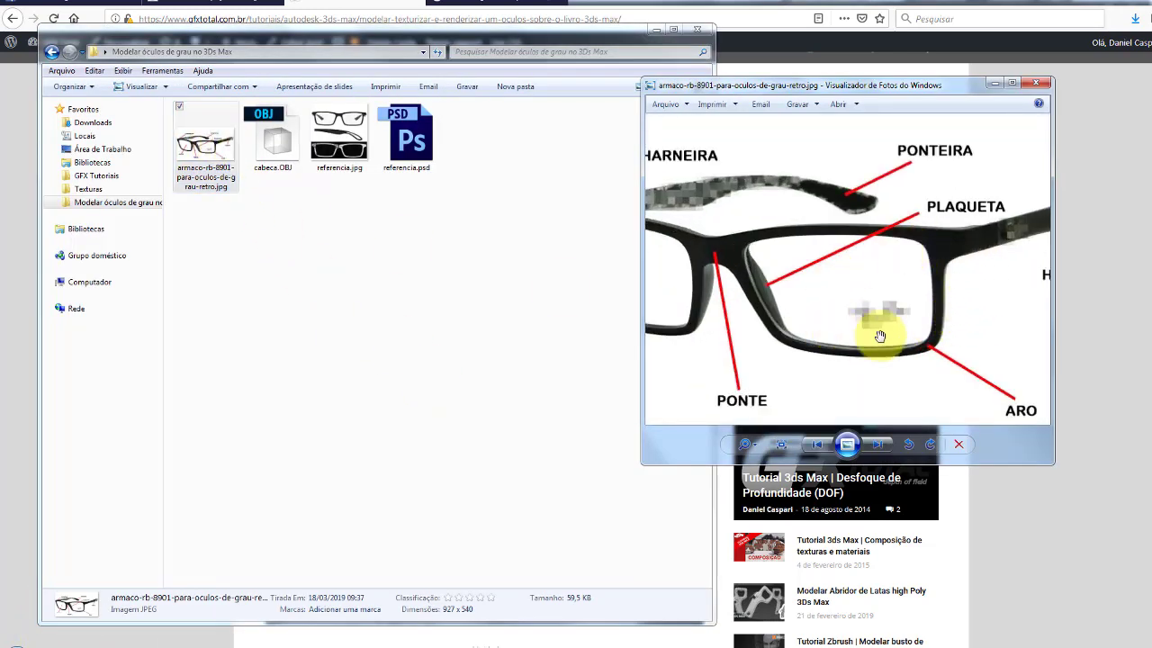
left_click_drag(801, 315, 840, 326)
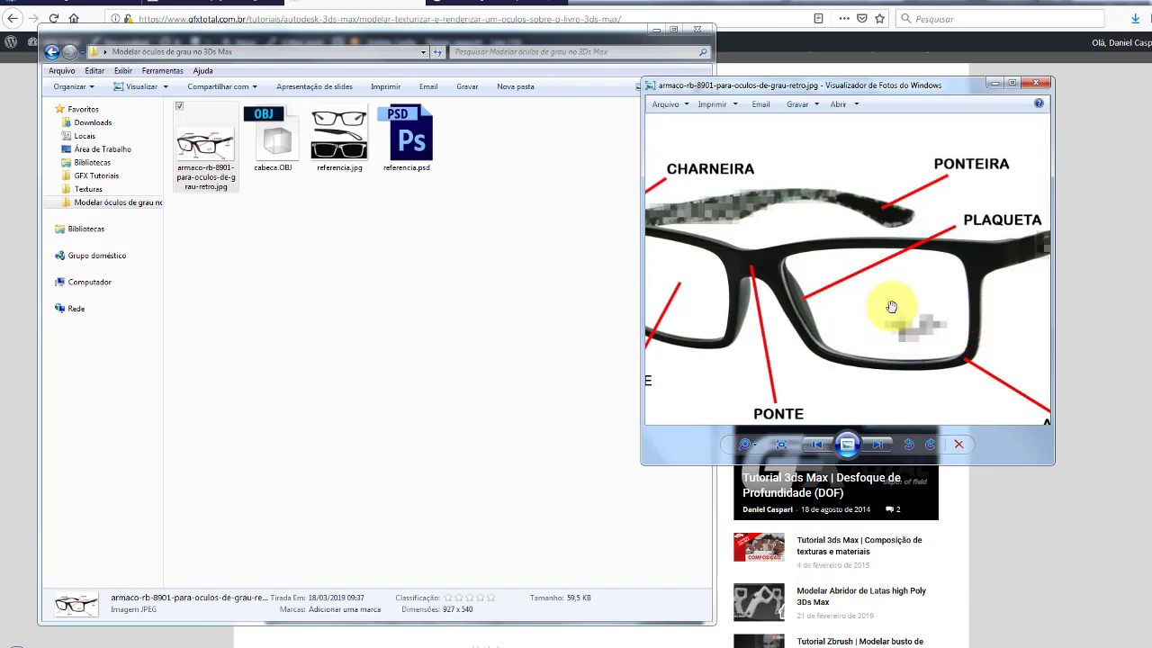
scroll(887, 313, "down", 1)
scroll(819, 293, "up", 1)
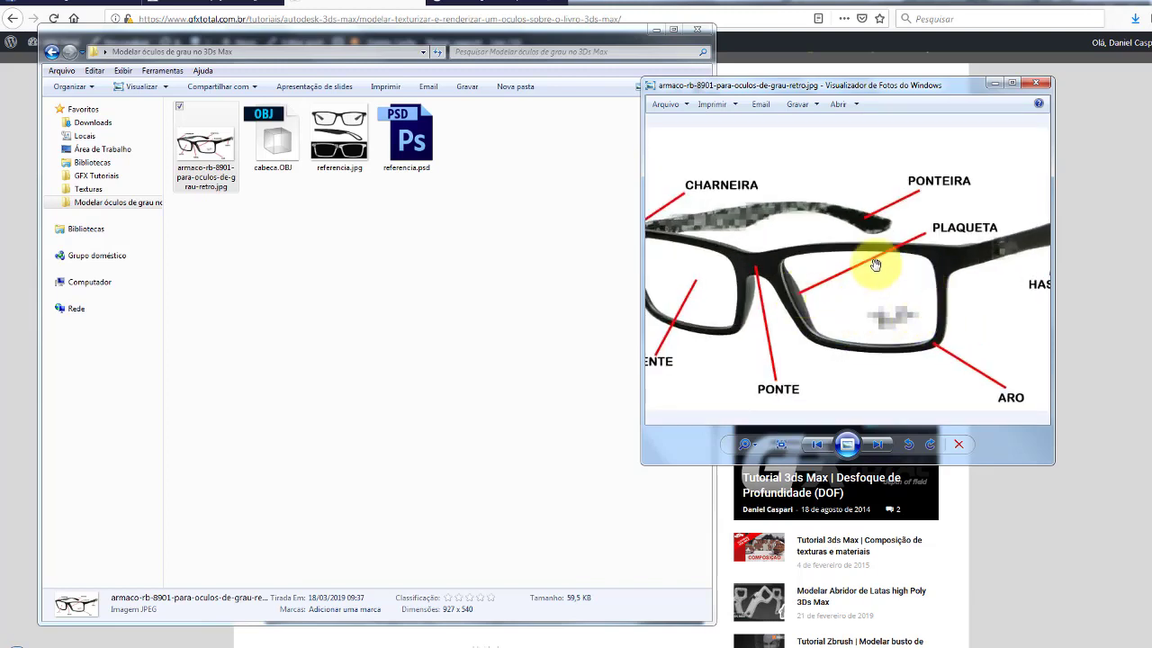
left_click_drag(759, 252, 797, 270)
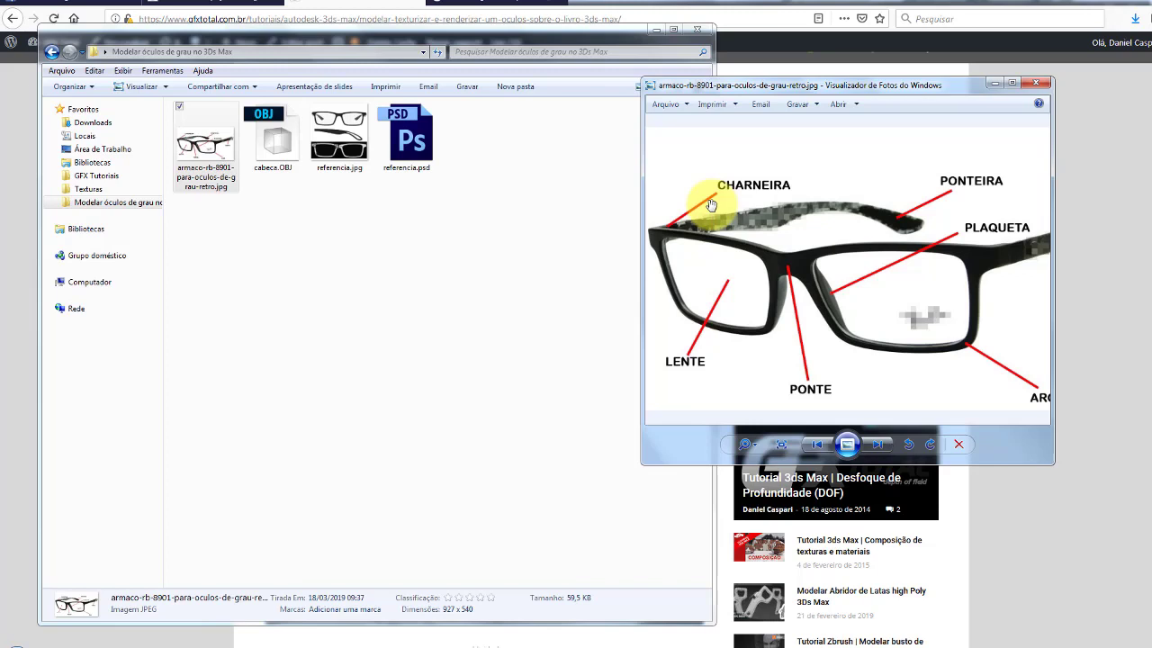
scroll(720, 212, "down", 2)
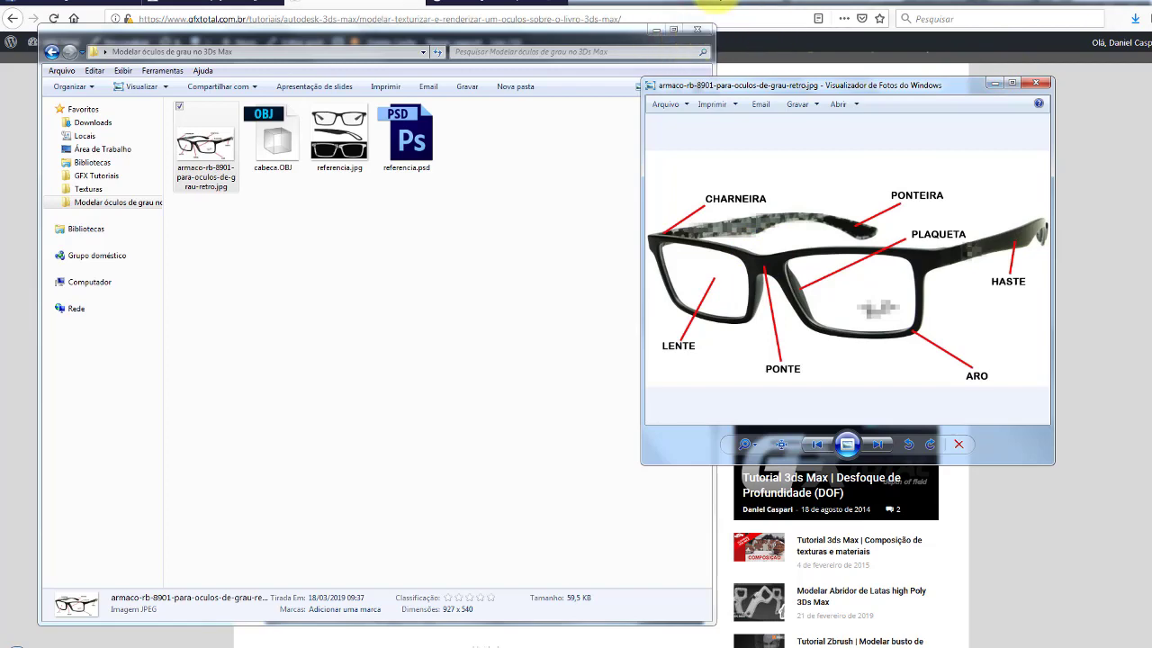
Create a plane in the Front viewport with length and width segments set to 1.
left_click(248, 640)
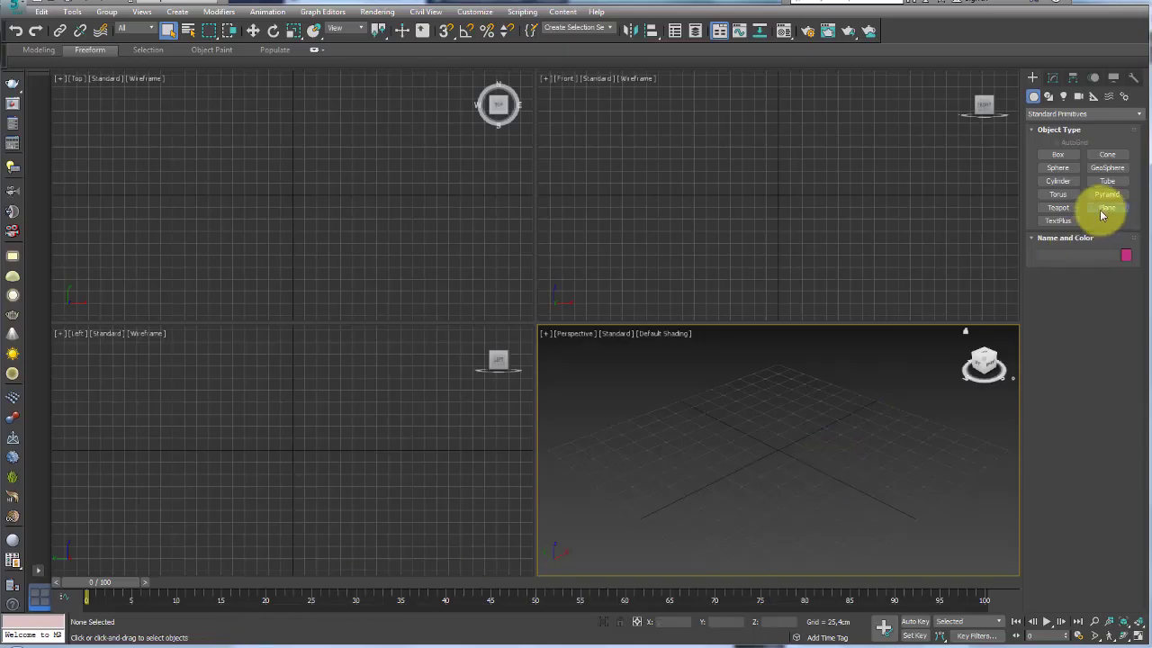
left_click(1103, 208)
left_click_drag(779, 158, 809, 200)
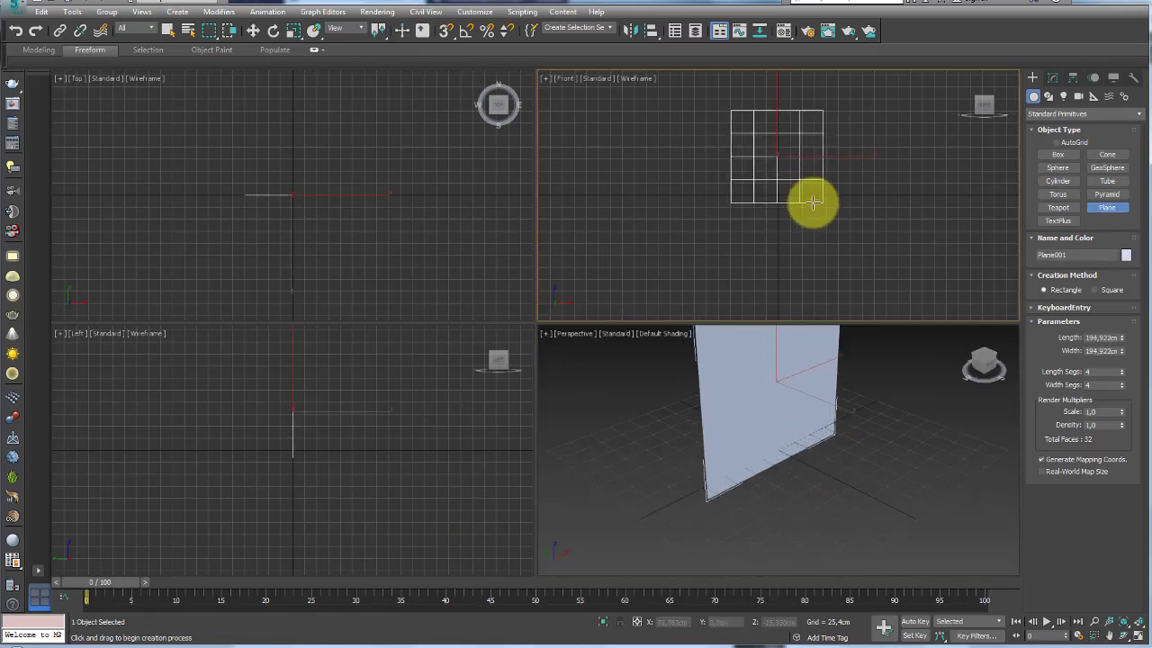
right_click(1122, 372)
right_click(1122, 385)
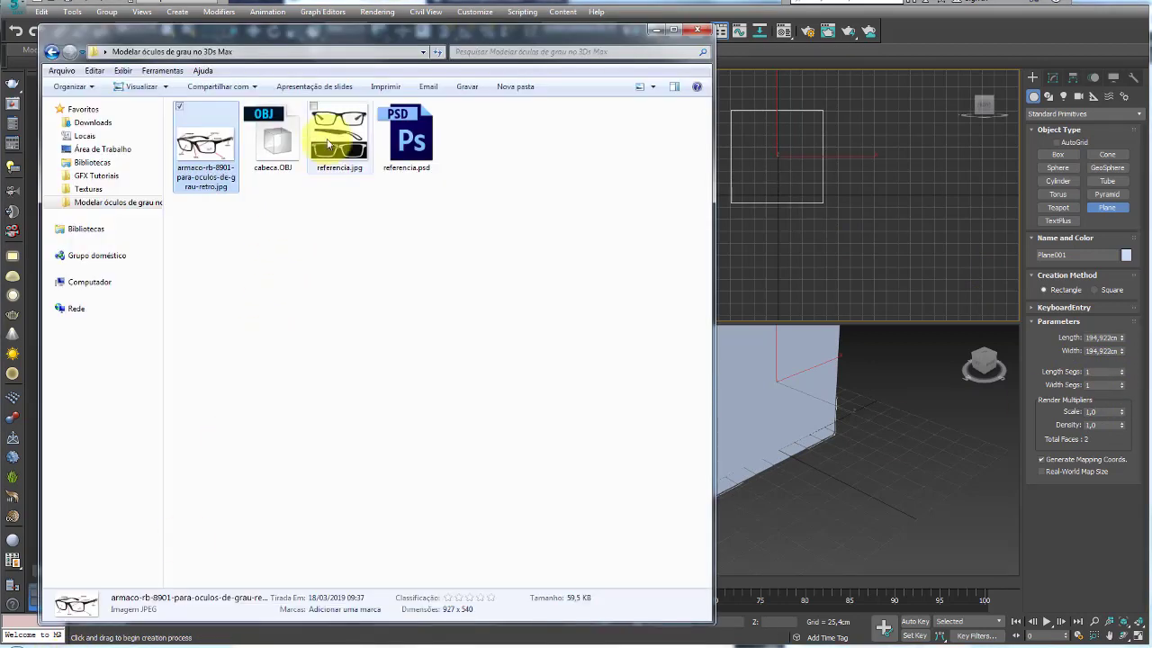
Map referencia.jpg onto the plane by dropping it from the file browser.
left_click_drag(339, 135, 731, 393)
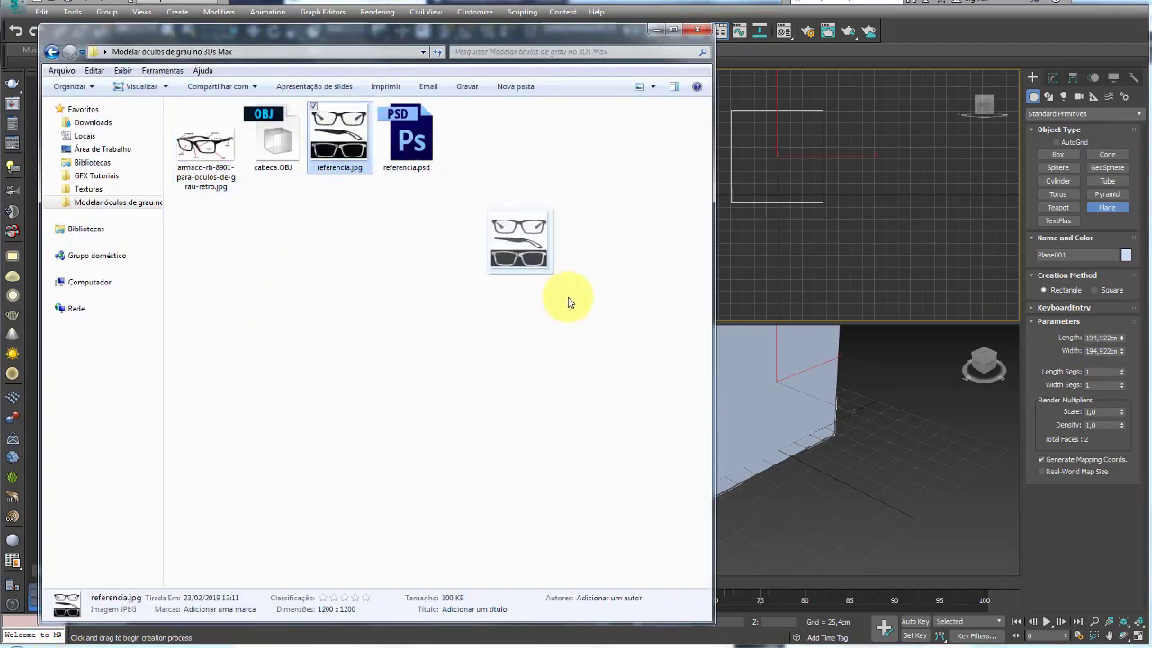
left_click(653, 31)
middle_click(838, 483)
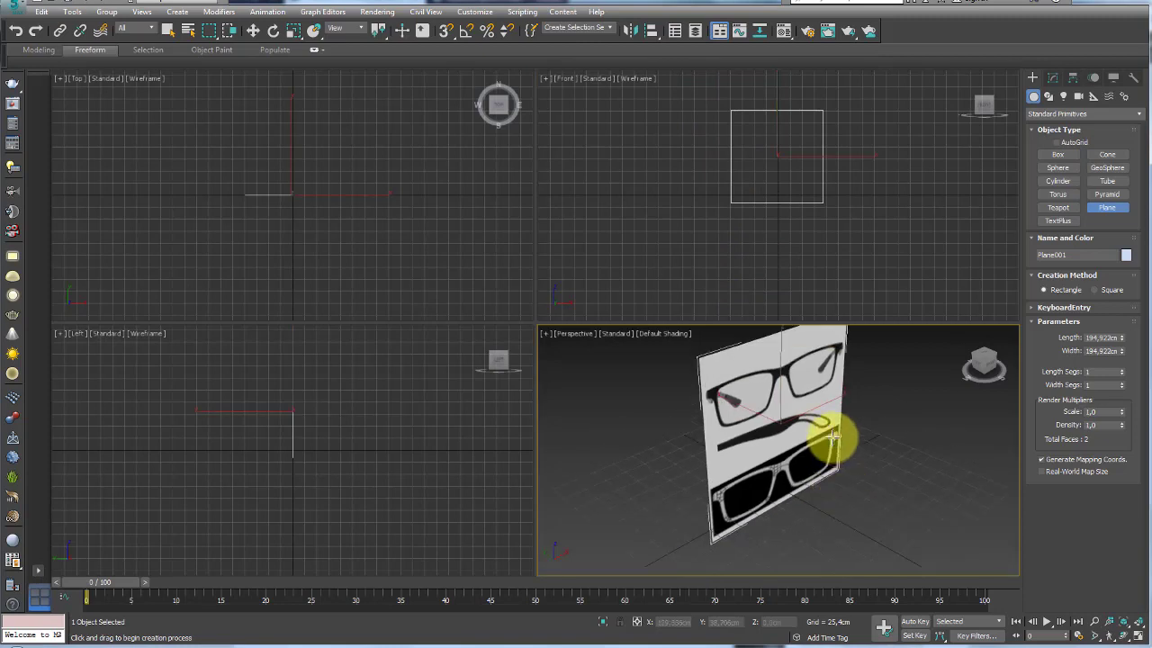
Maximize the Front view and slide the reference plane back along its depth axis.
key("f")
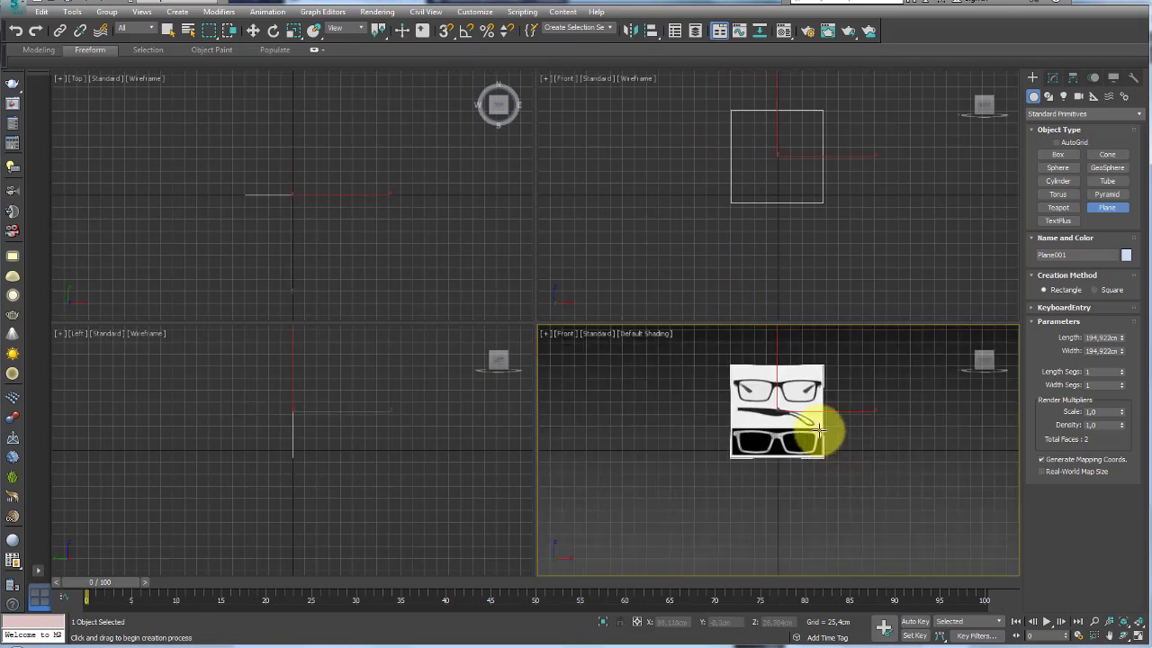
middle_click_drag(819, 432, 810, 455)
left_click(1139, 641)
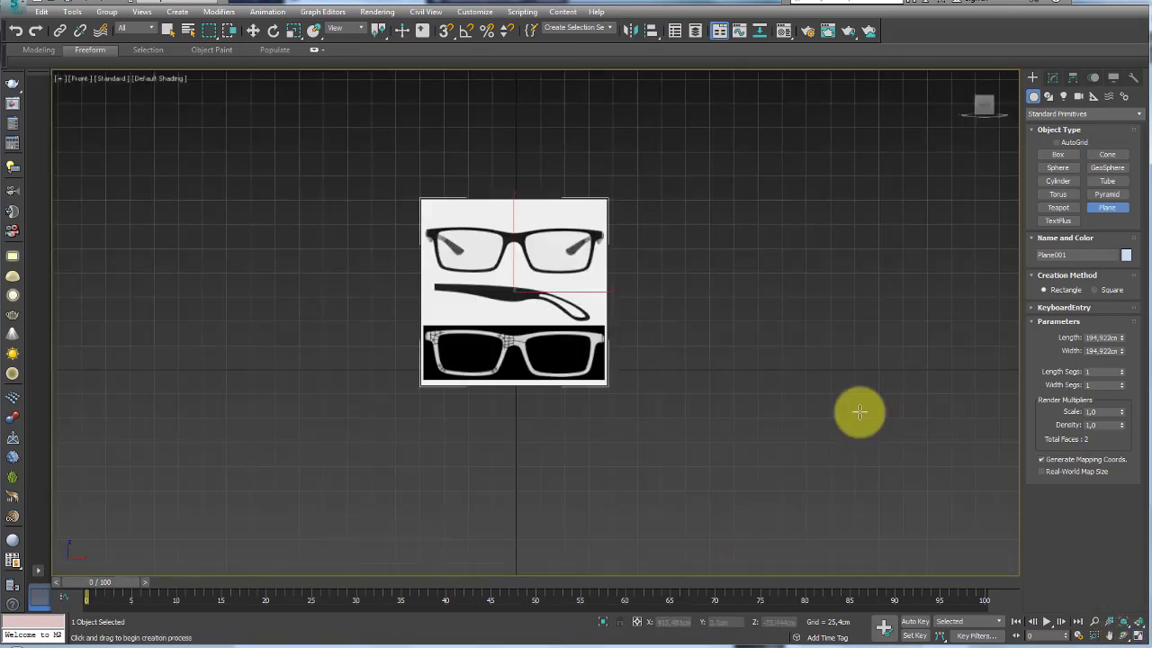
scroll(514, 352, "up", 4)
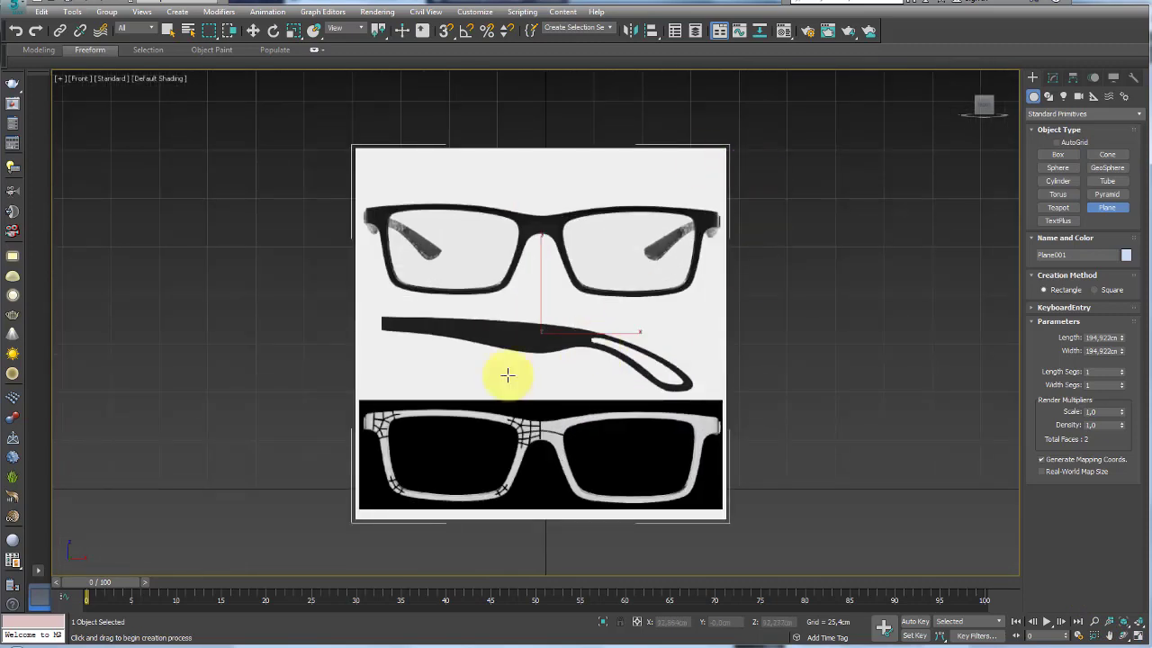
middle_click_drag(570, 336, 576, 352)
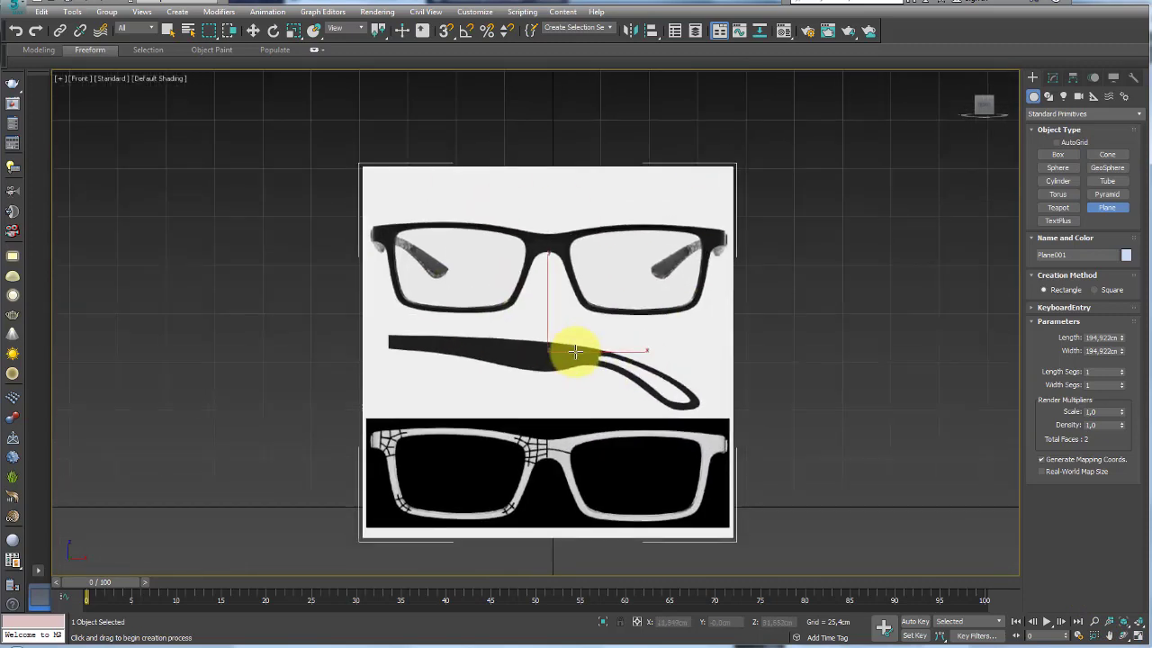
key("p")
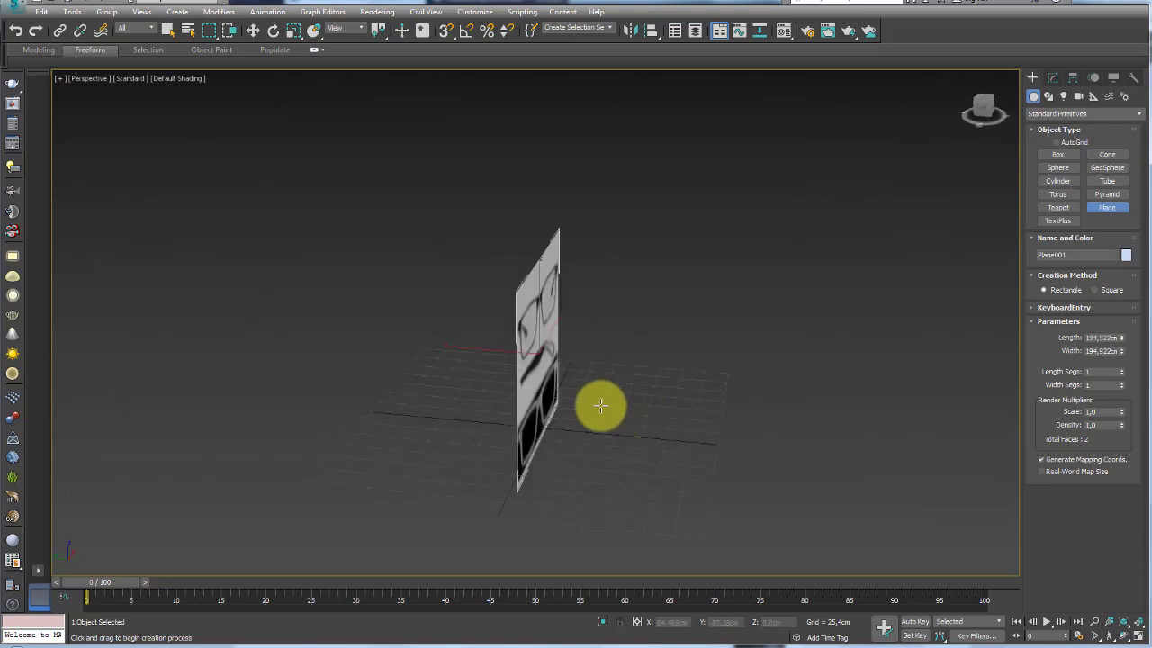
key("w")
left_click_drag(482, 351, 303, 347)
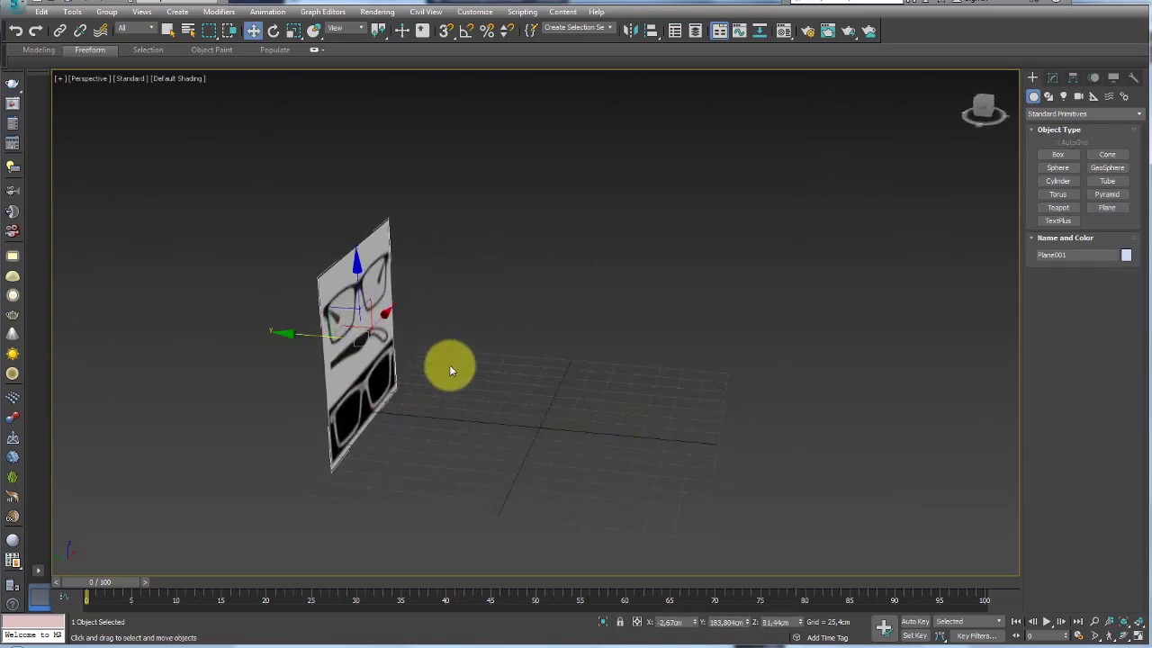
mouse_move(555, 368)
middle_mouse_down()
mouse_move(582, 379)
mouse_move(618, 455)
middle_mouse_up()
Zoom the Front view onto the glasses bridge and draw a small plane over it.
key("f")
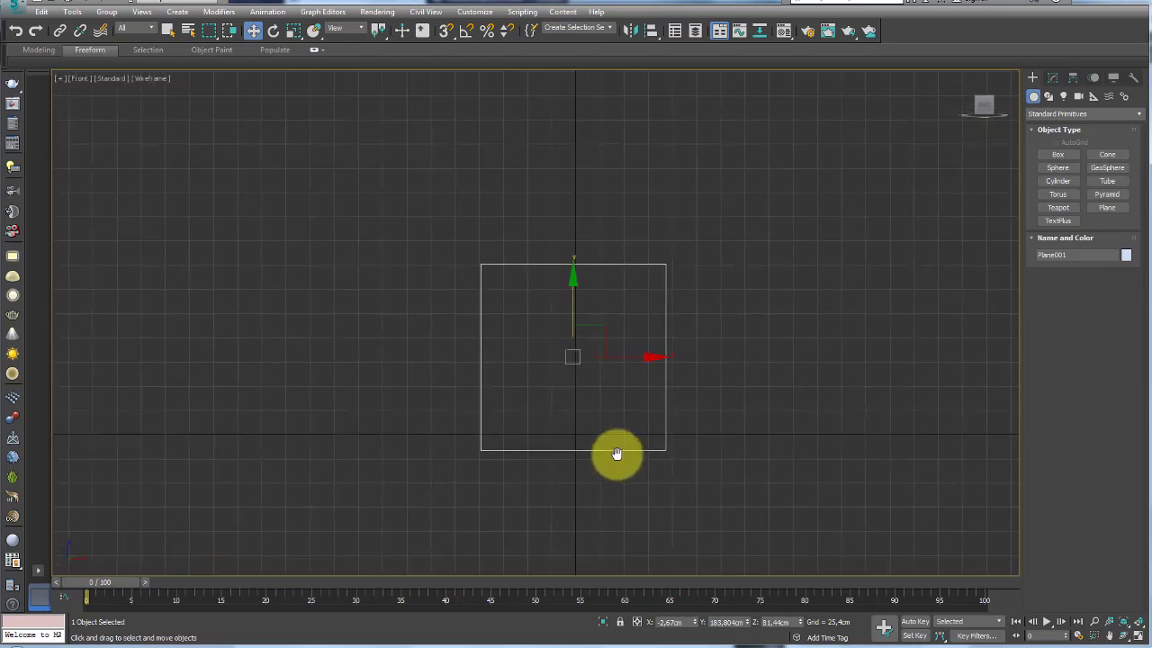
scroll(586, 423, "up", 4)
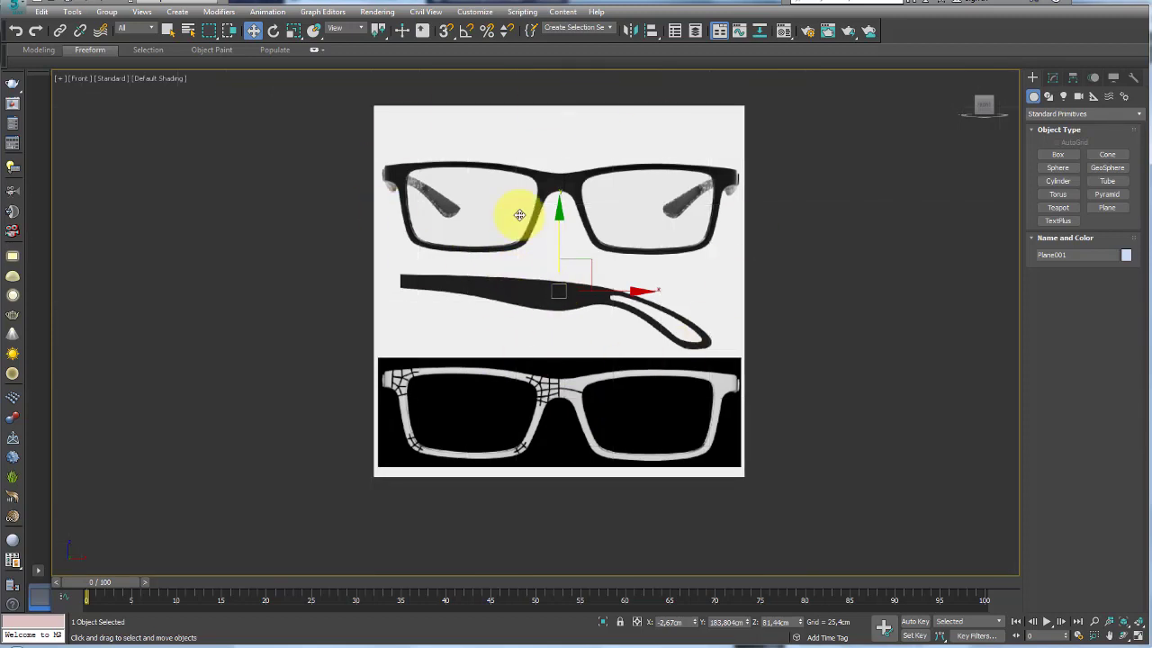
scroll(600, 243, "up", 2)
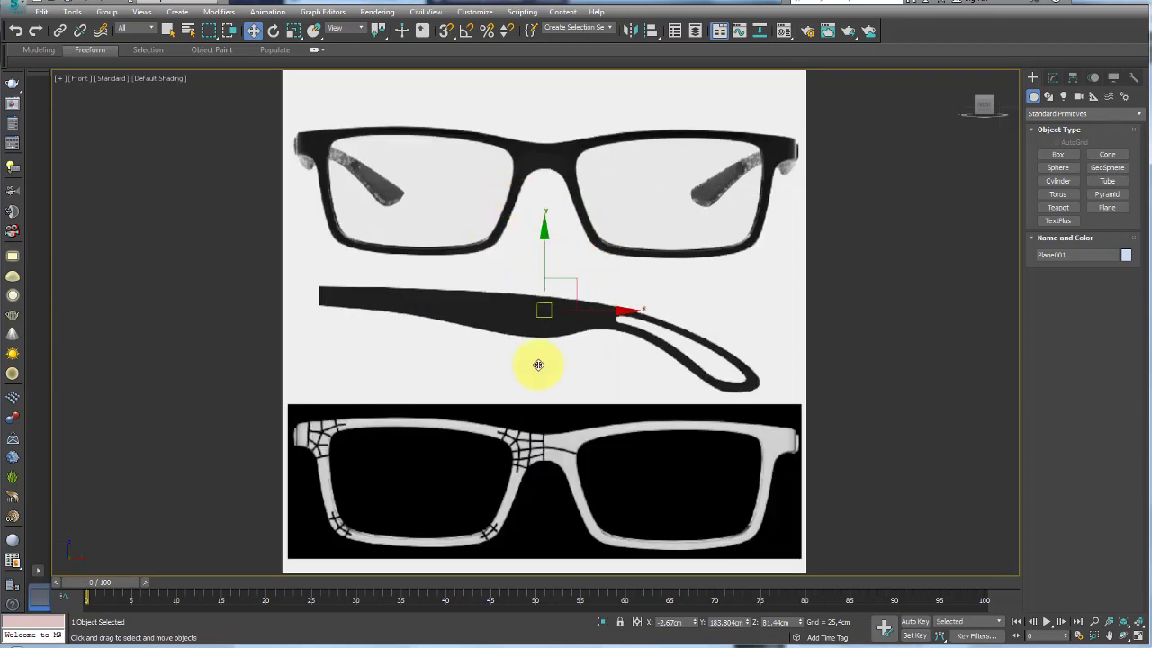
middle_click_drag(538, 364, 558, 246)
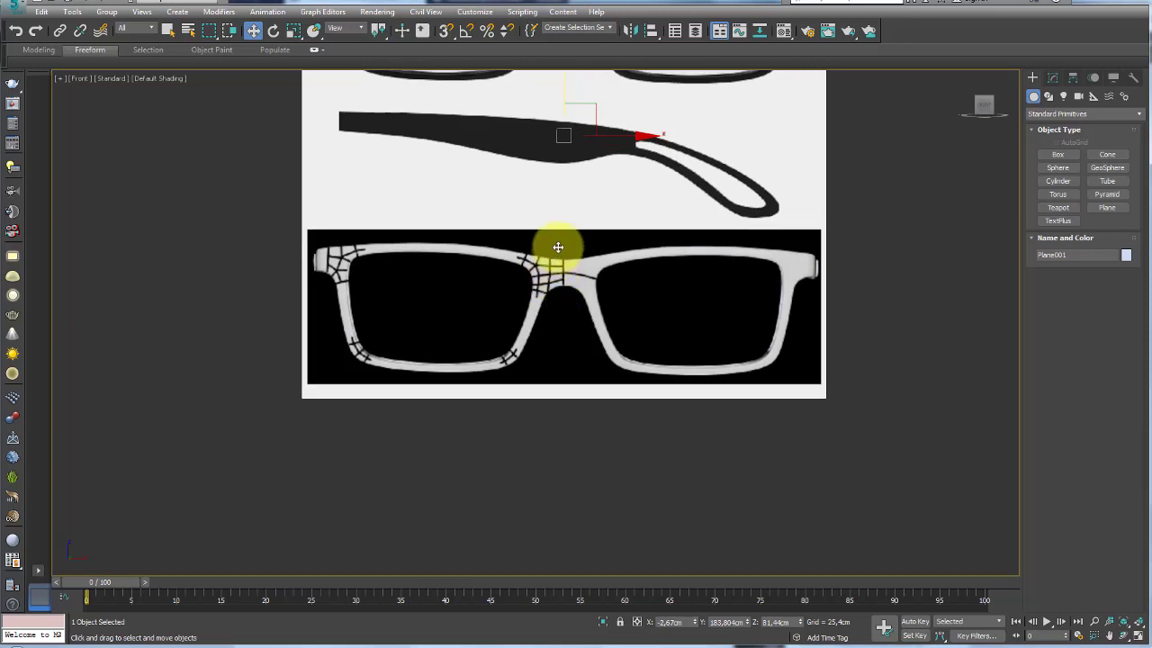
scroll(558, 246, "up", 4)
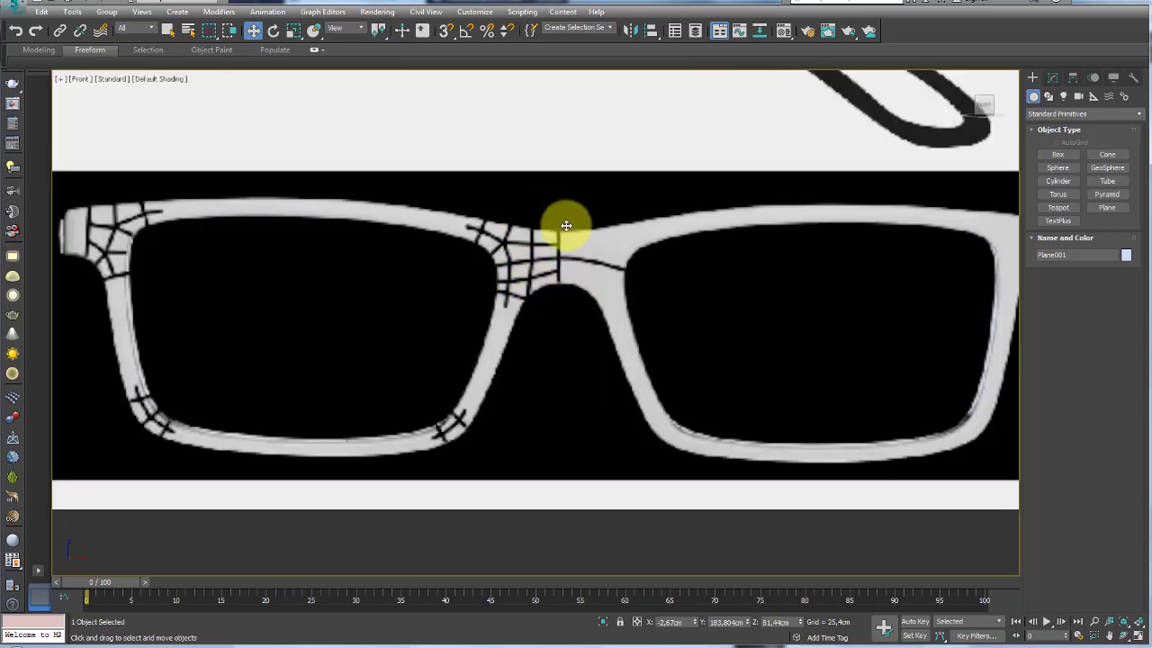
scroll(555, 249, "up", 2)
scroll(555, 246, "up", 2)
scroll(528, 219, "down", 5)
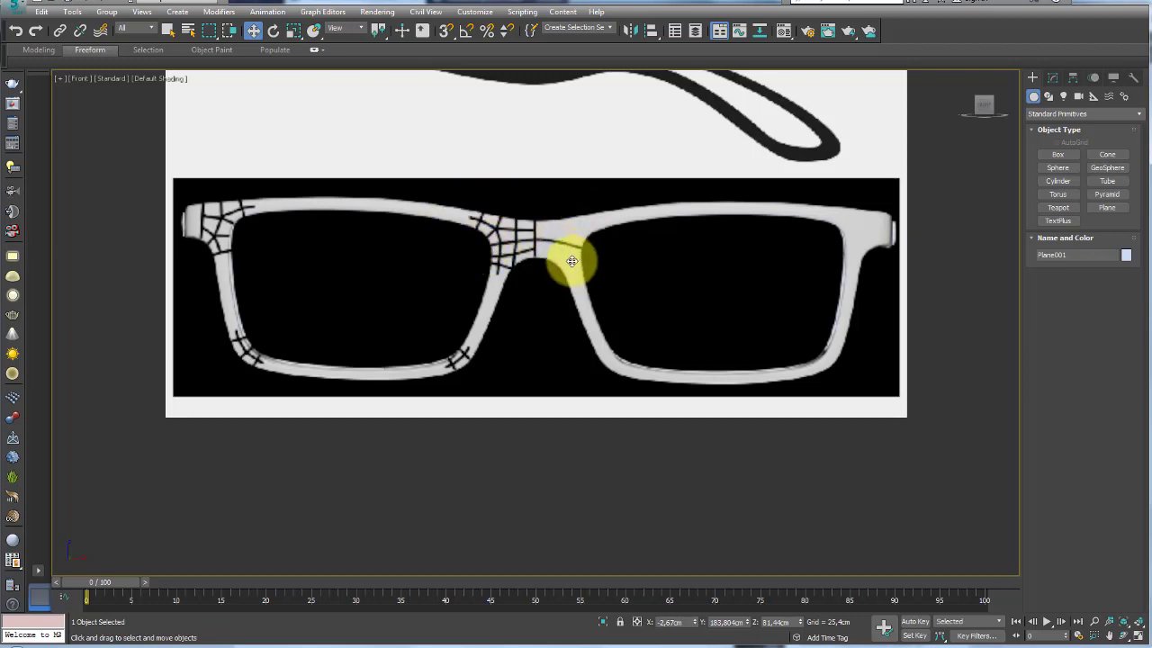
scroll(558, 259, "up", 3)
scroll(581, 245, "up", 3)
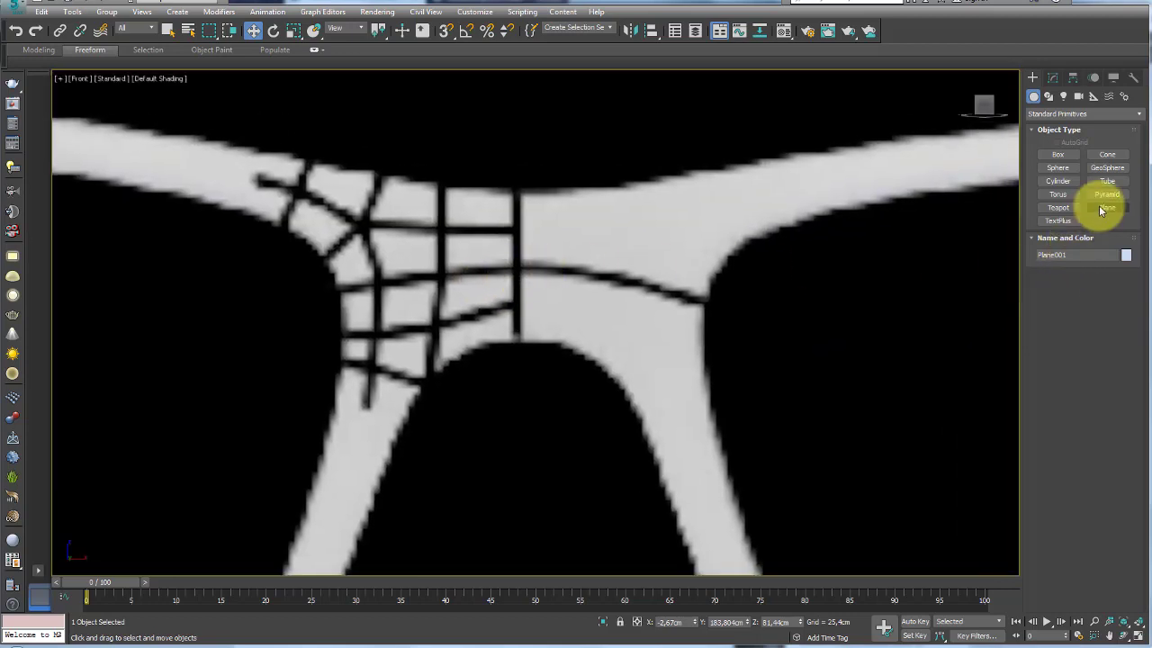
left_click(1105, 207)
left_click_drag(518, 188, 467, 343)
Convert Plane002 to an Editable Poly and recentre the view on the bridge.
right_click(467, 343)
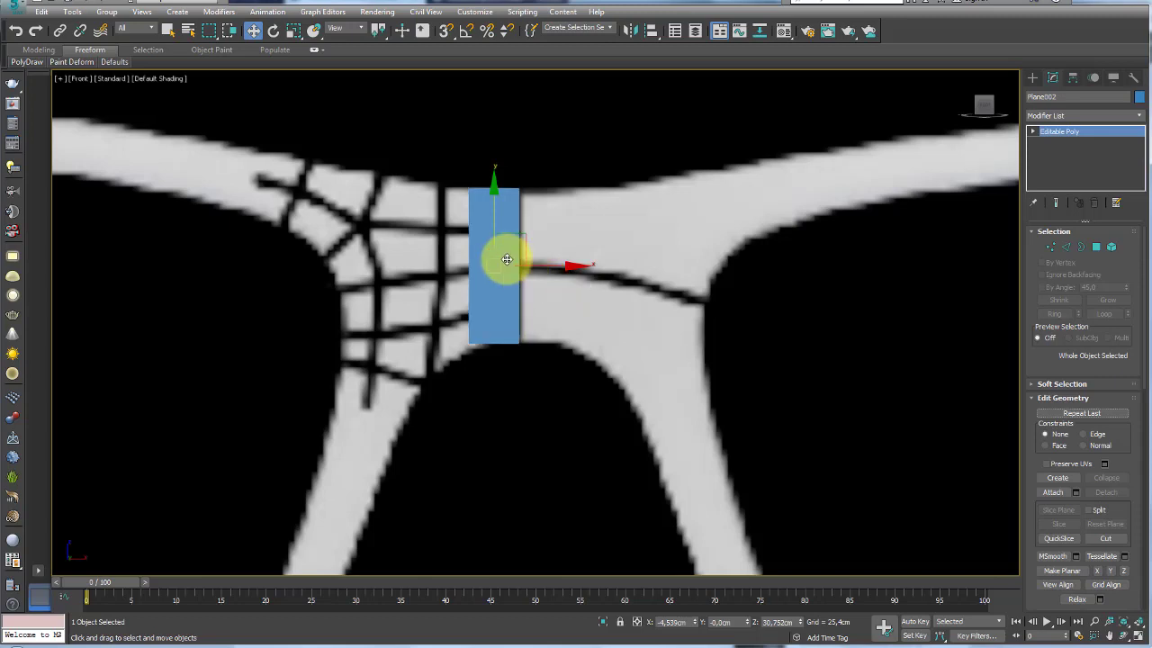
middle_click_drag(507, 259, 528, 268)
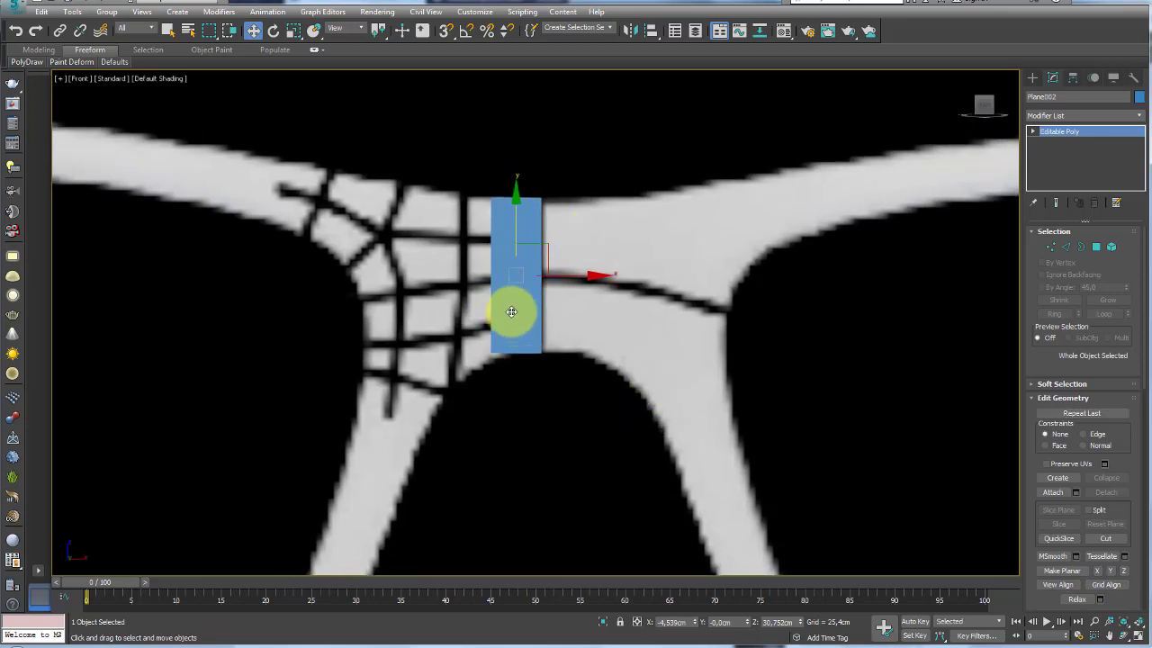
left_click(134, 641)
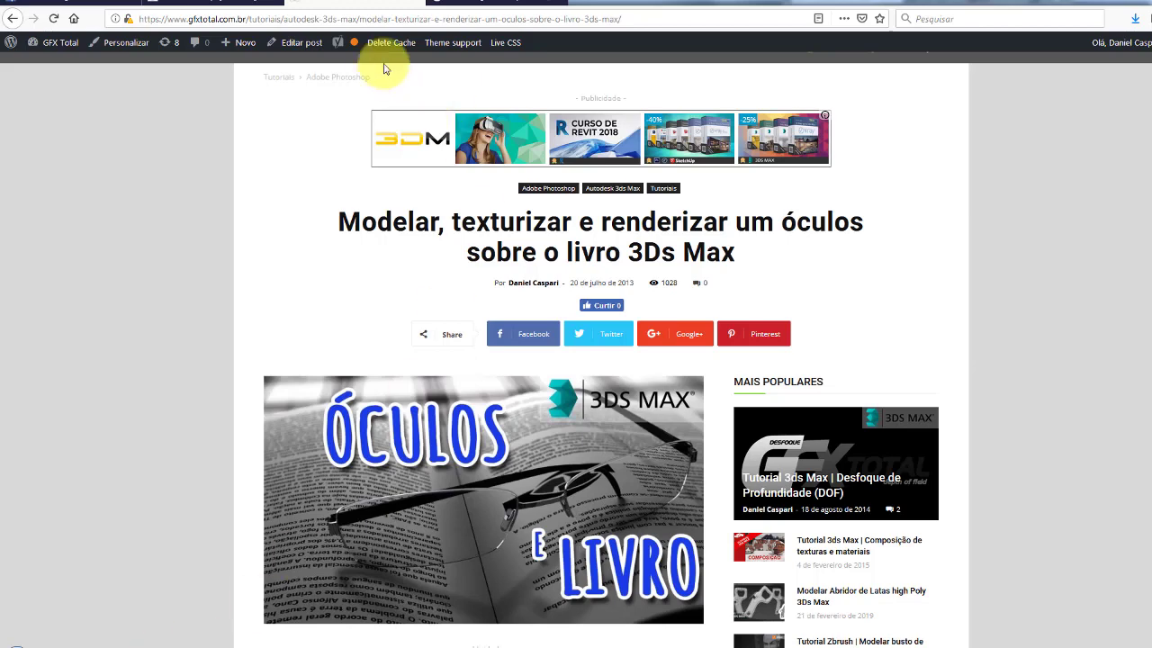
scroll(195, 245, "up", 3)
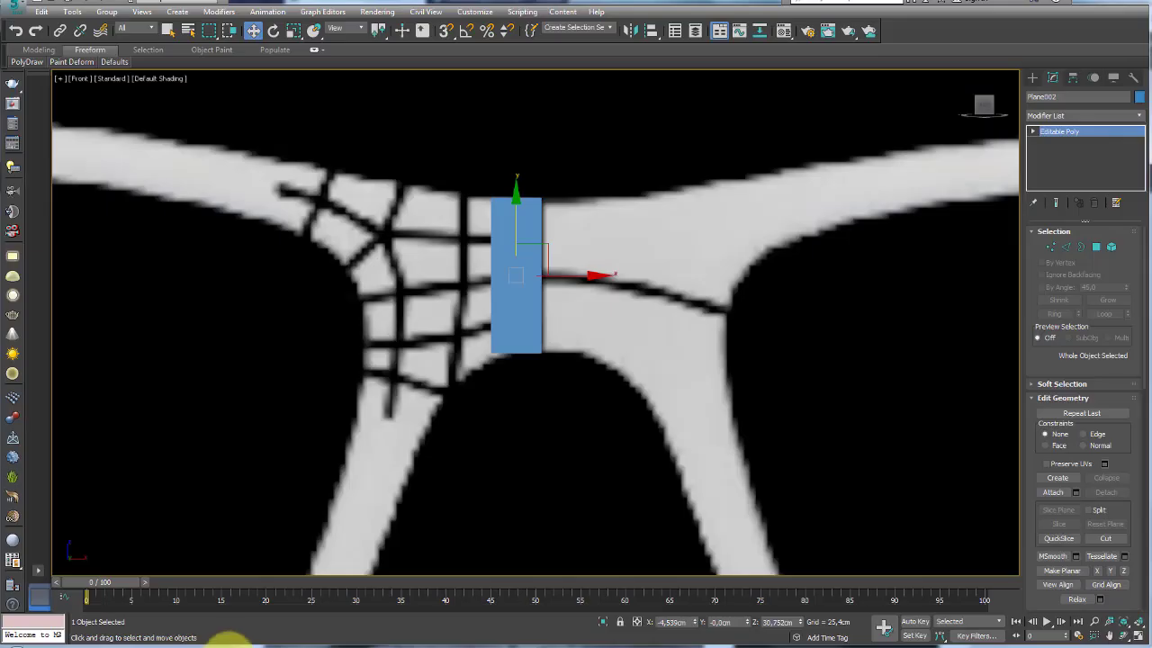
middle_click_drag(452, 468, 513, 420)
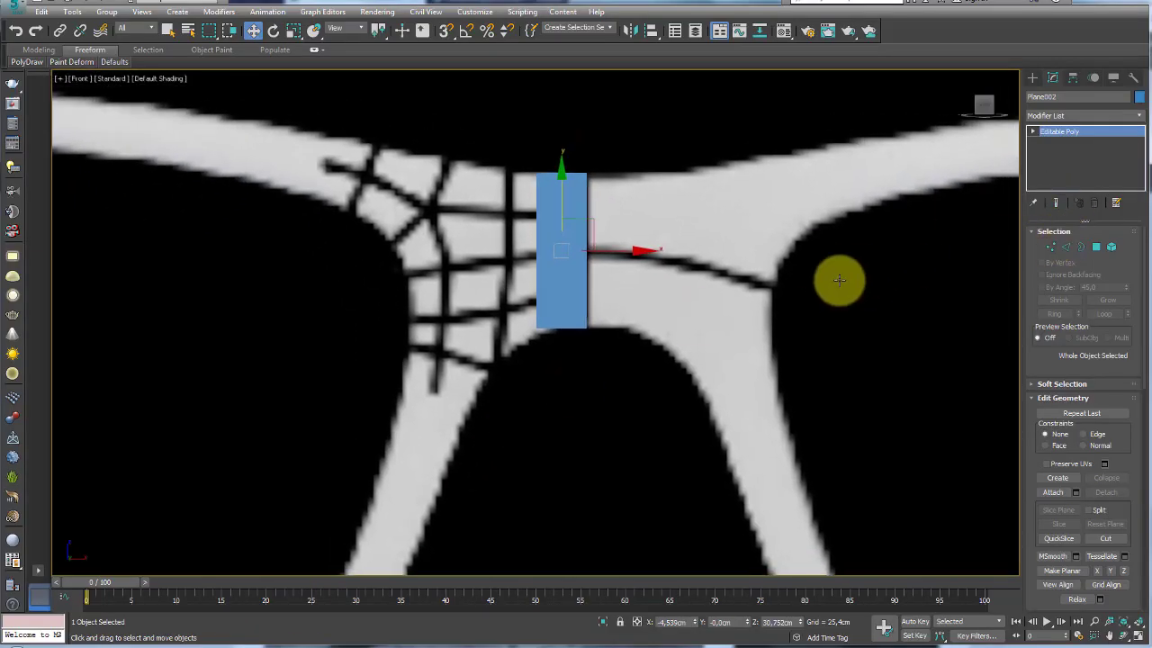
Turn on Edged Faces and move Plane002's bottom-left vertex to follow the bridge.
key("F4")
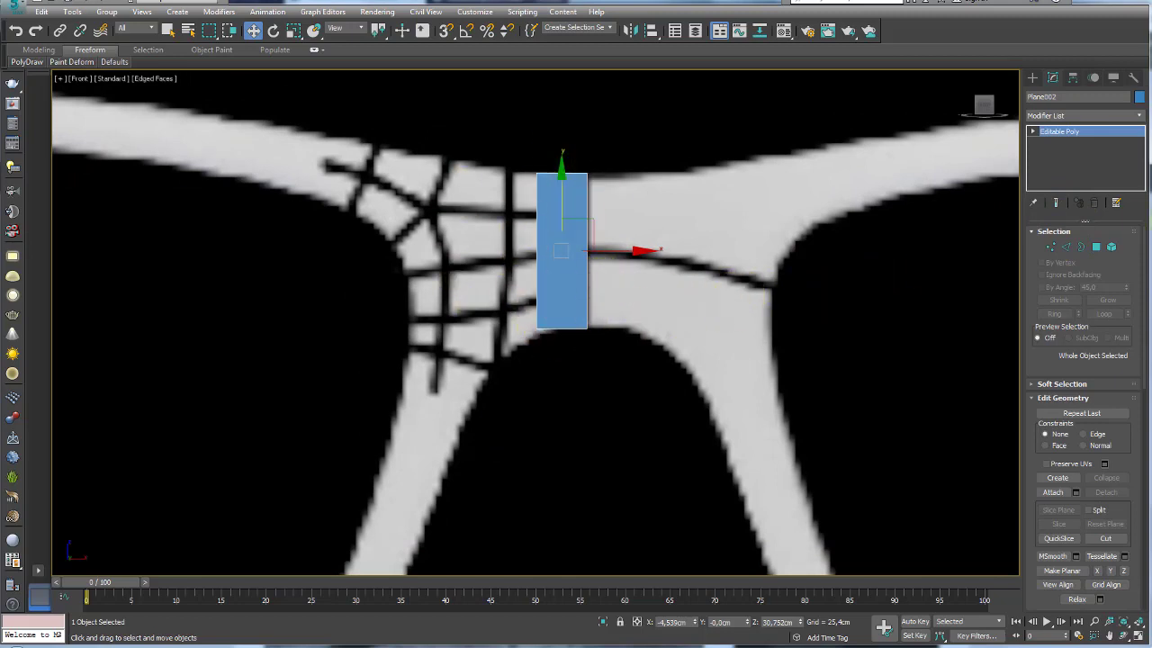
left_click(1055, 248)
left_click(538, 329)
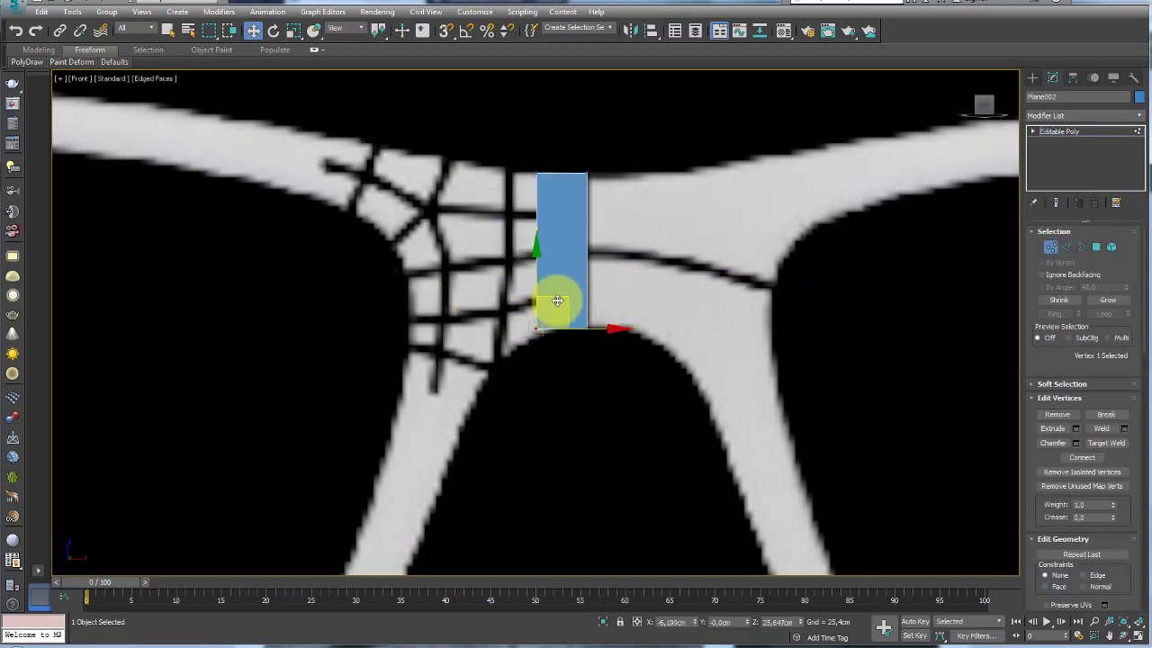
left_click_drag(567, 304, 560, 305)
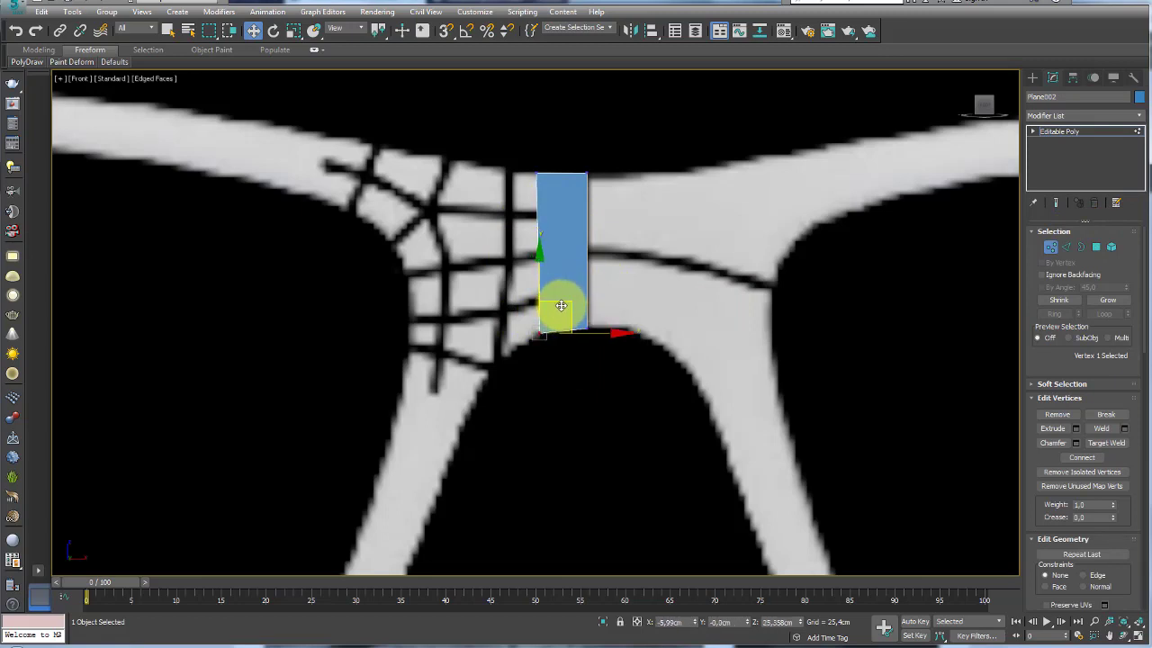
Enable See-Through for Plane002 in its Object Properties display settings.
right_click(559, 241)
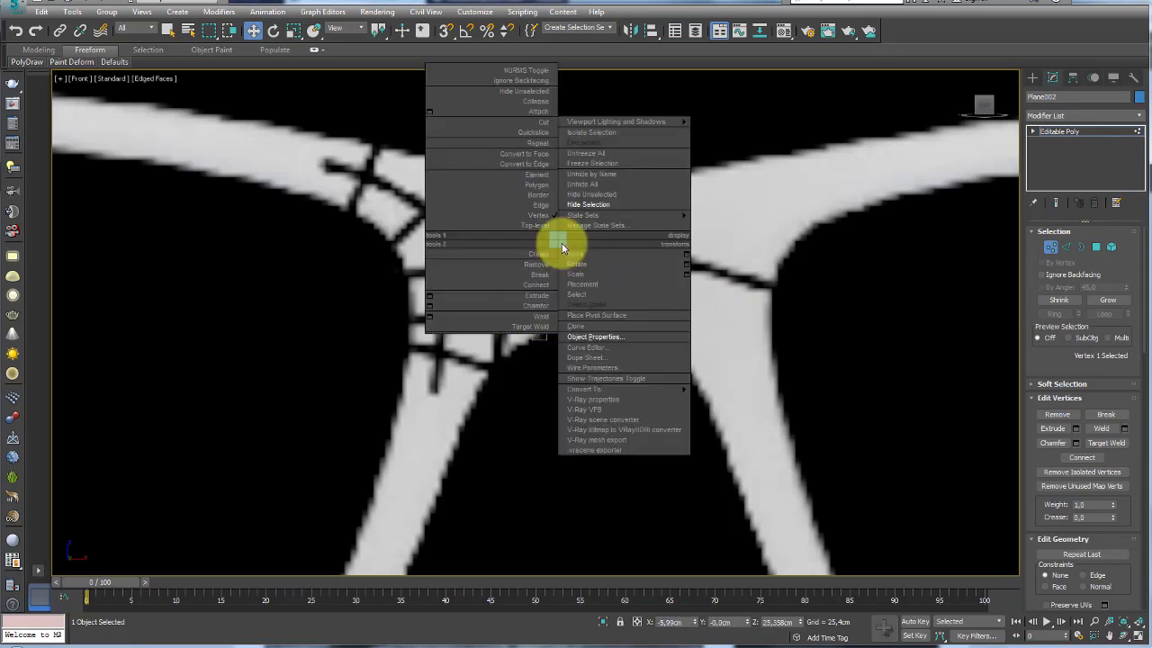
left_click(612, 346)
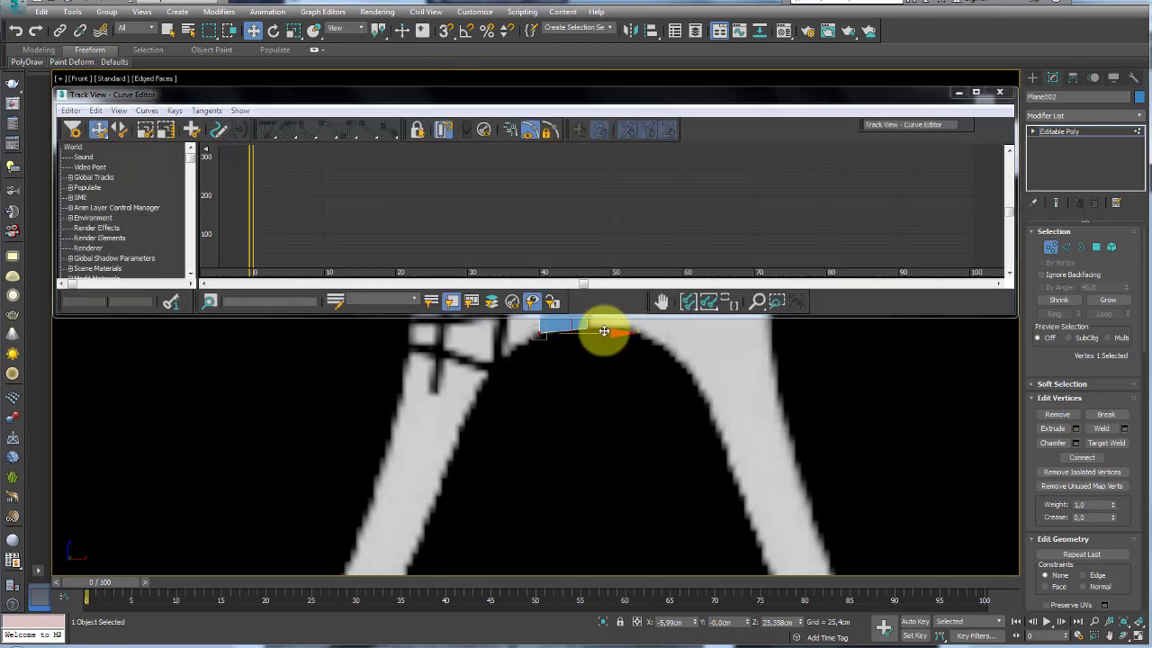
left_click(998, 93)
right_click(567, 228)
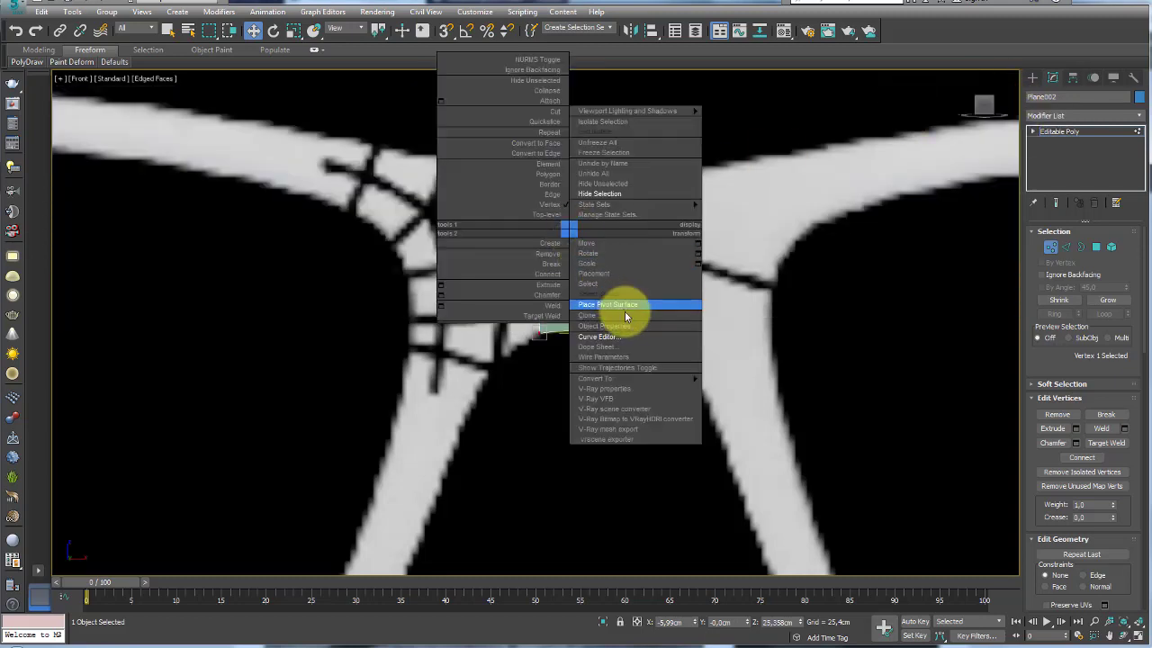
left_click(626, 326)
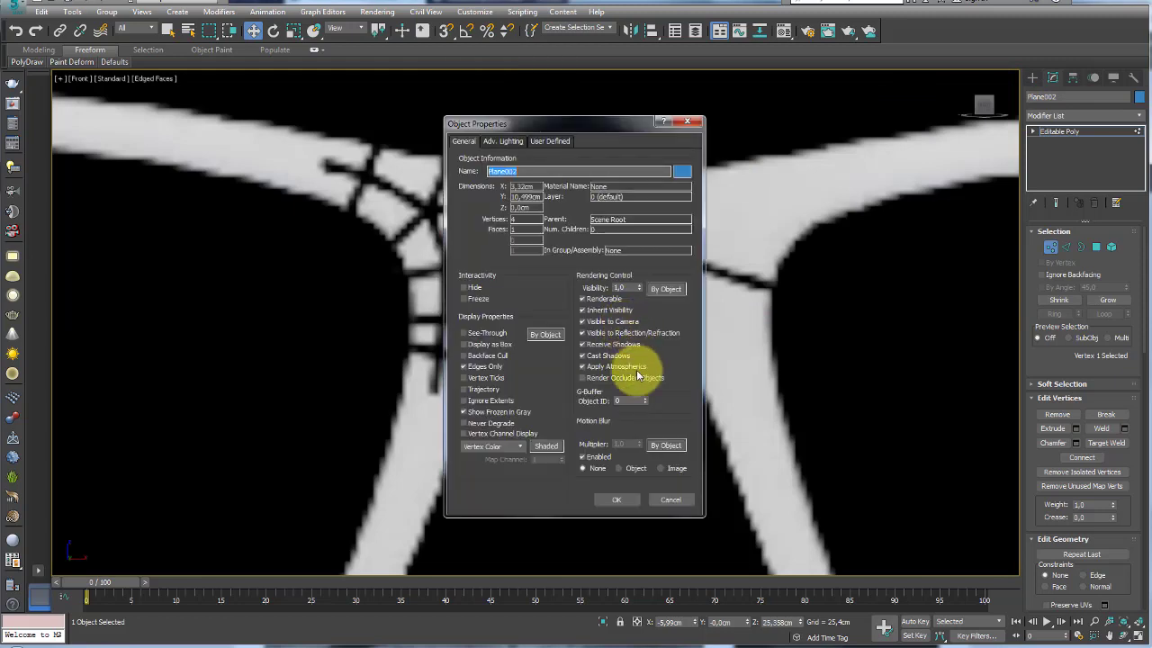
left_click(472, 335)
left_click(616, 499)
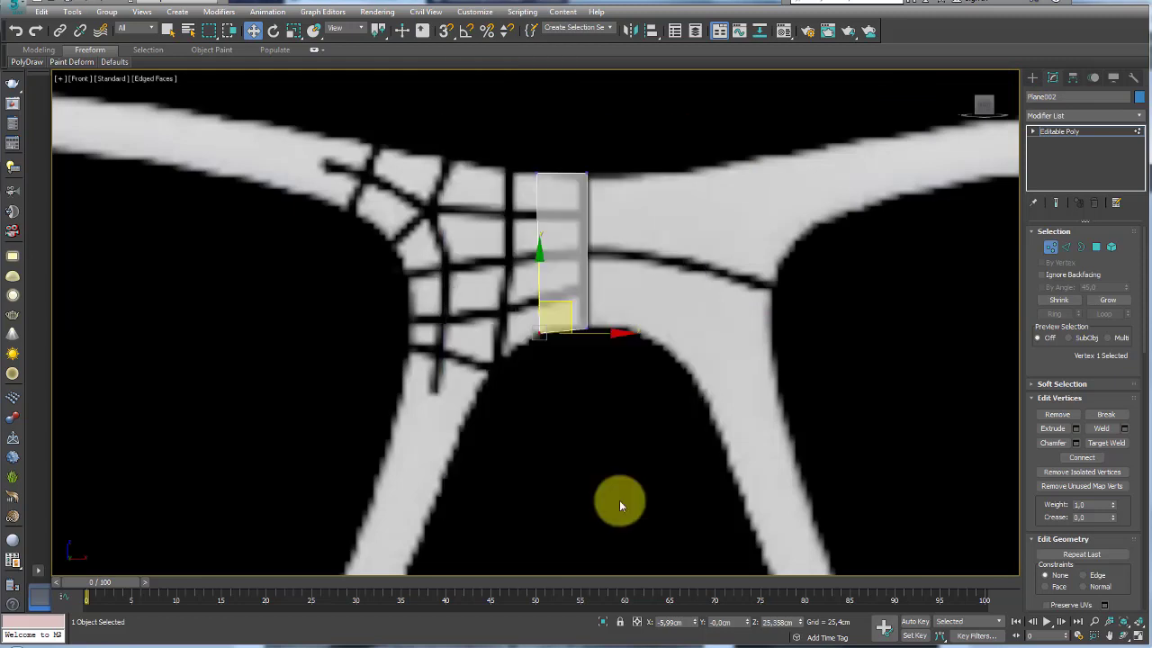
Turn on see-through display and extrude a first strip left, dropping its corner onto the rim.
key("alt+x")
key("alt+x")
key("alt+x")
key("alt+x")
key("alt+x")
key("alt+x")
key("alt+x")
key("alt+x")
key("alt+x")
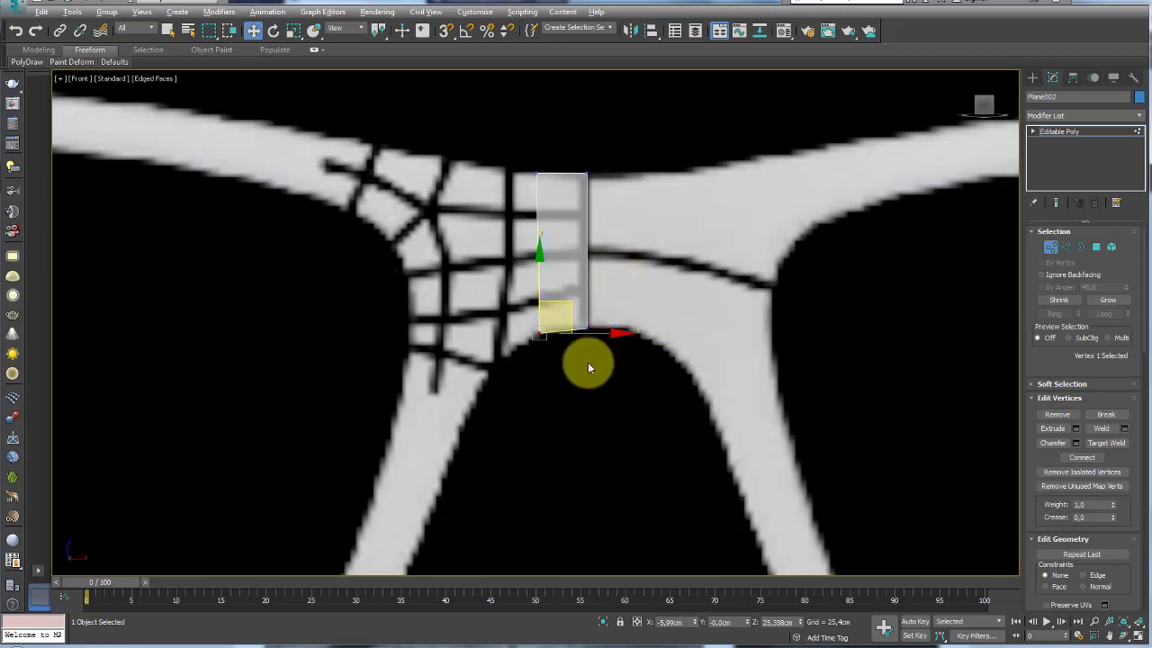
left_click_drag(589, 340, 600, 340)
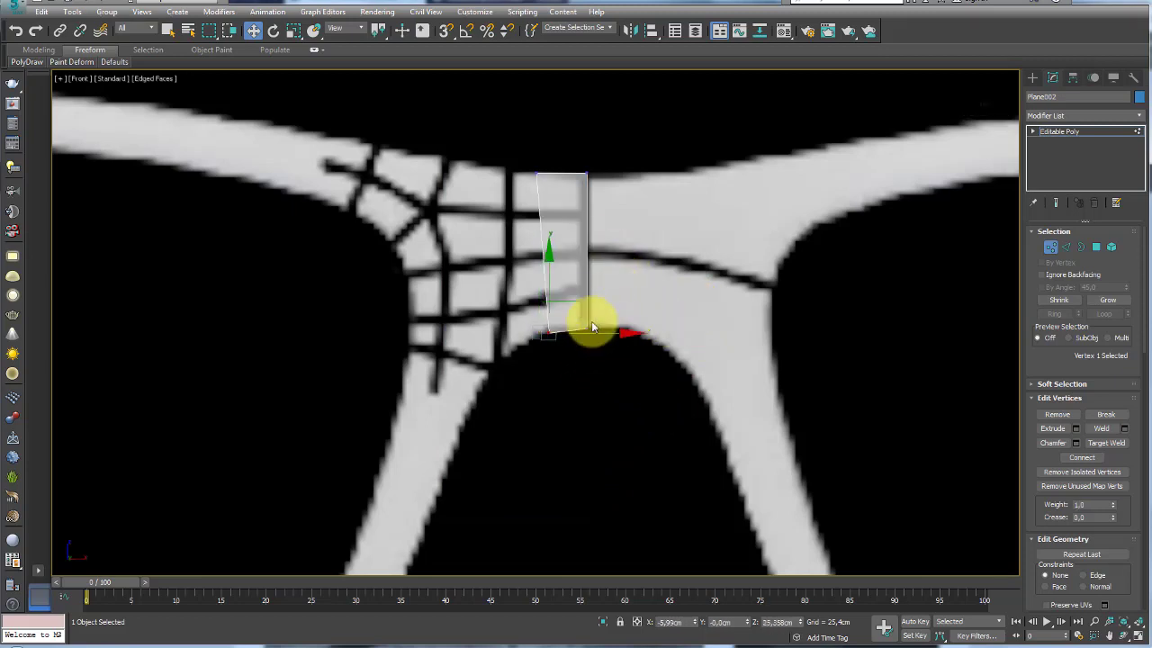
left_click(1065, 247)
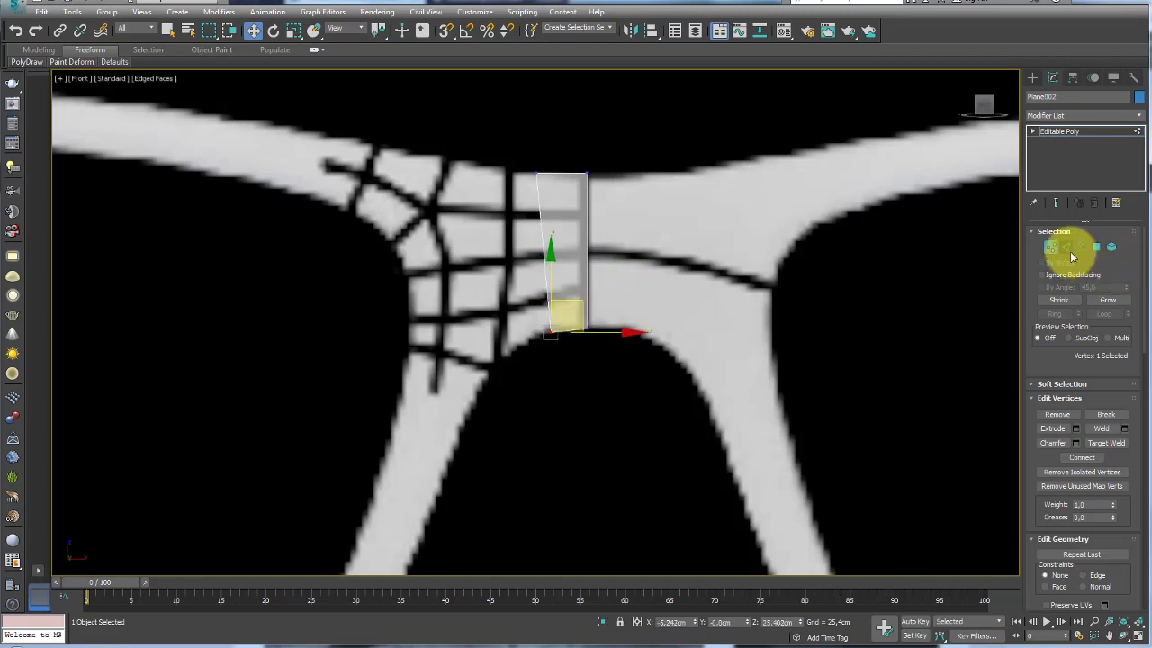
left_click(542, 251)
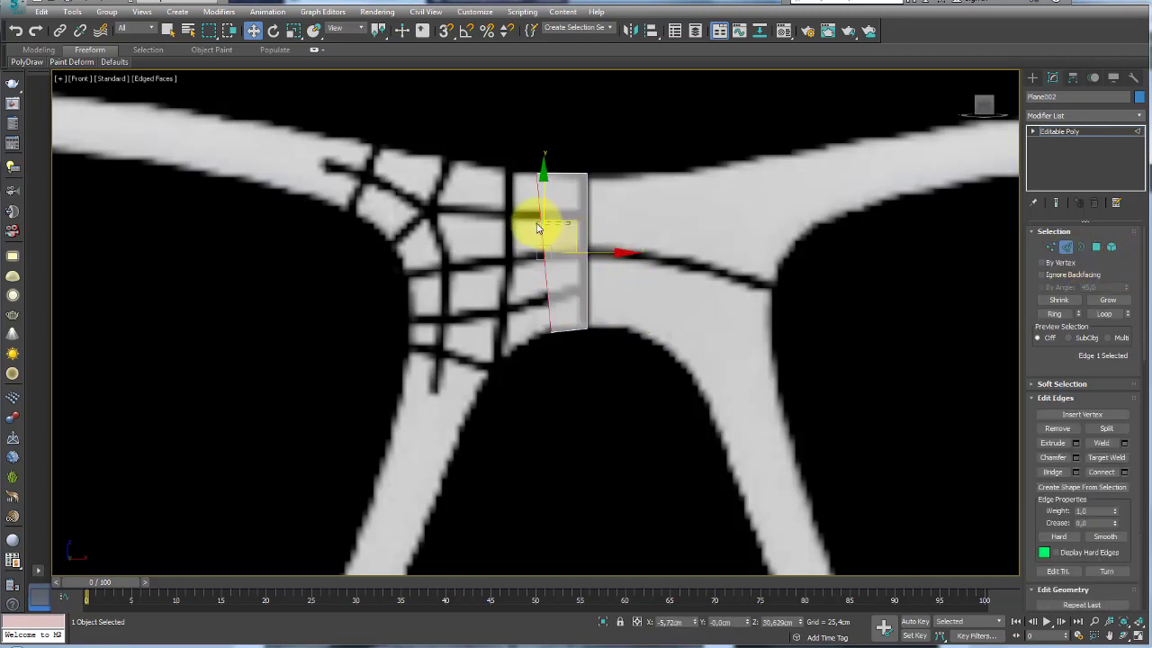
left_click_drag(537, 229, 533, 219, "shift")
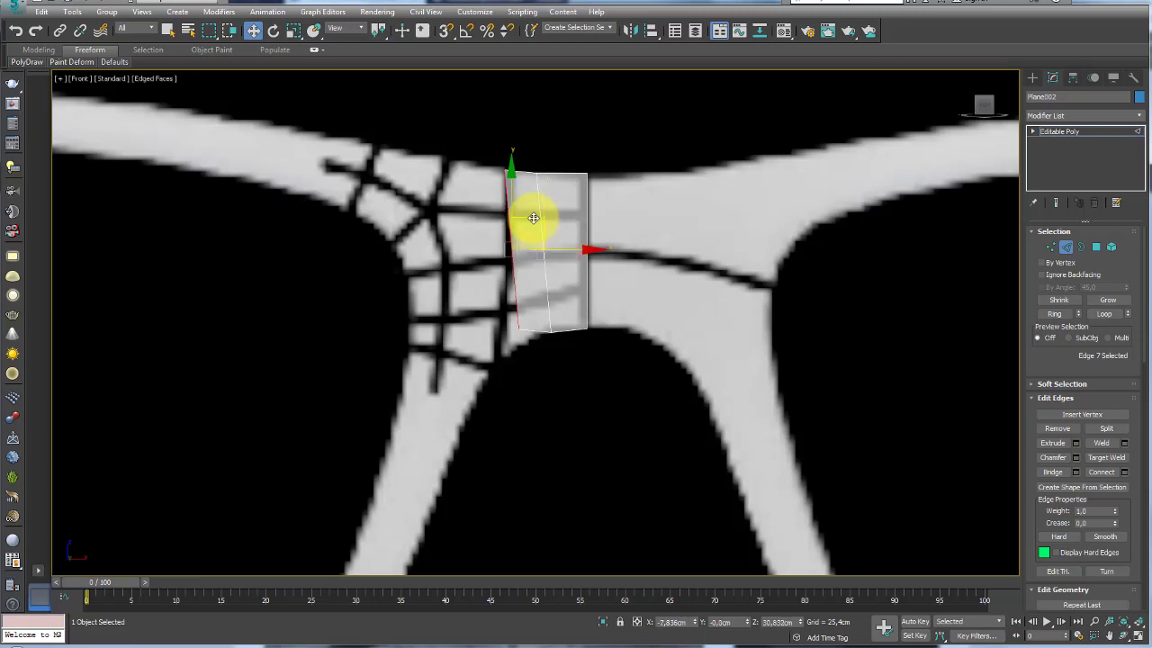
key("1")
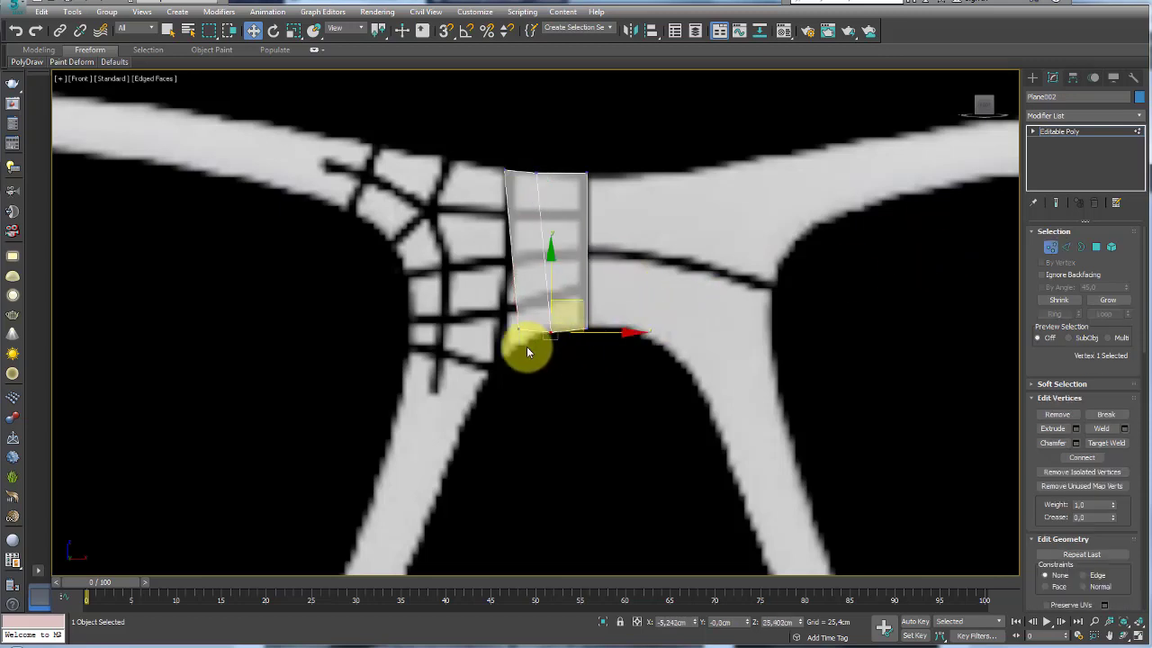
mouse_move(526, 346)
left_mouse_down()
mouse_move(496, 305)
mouse_move(526, 329)
left_mouse_up()
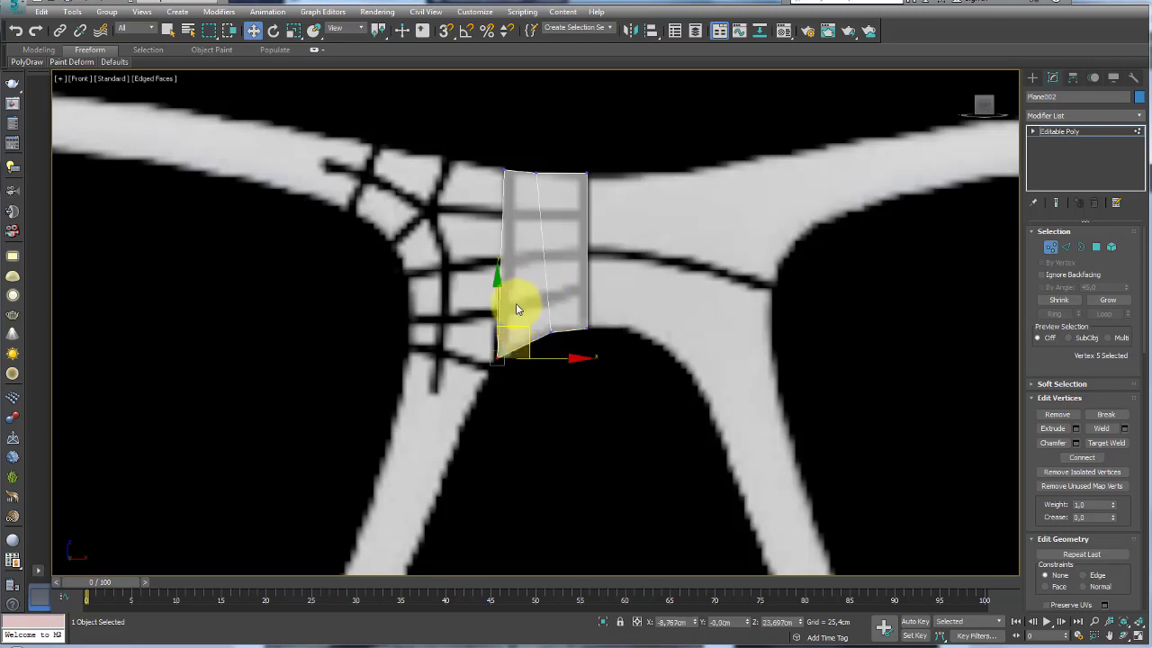
Extrude two more strips leftward, lower their corners onto the rim, and select all vertical edges.
key("2")
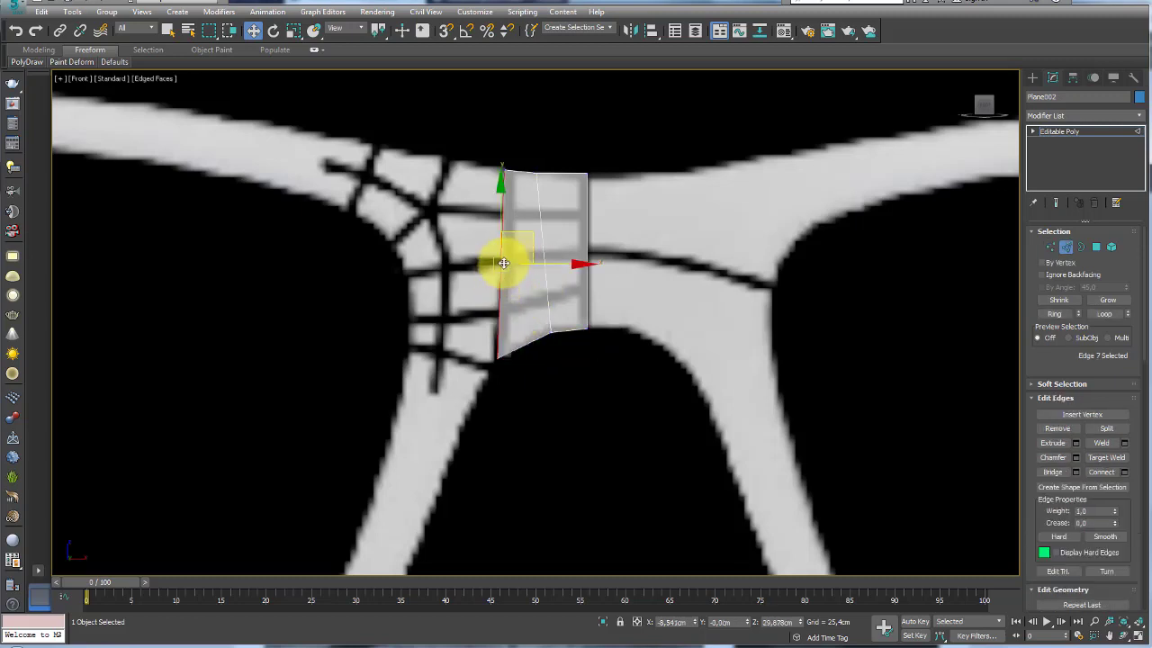
left_click_drag(521, 239, 475, 226, "shift")
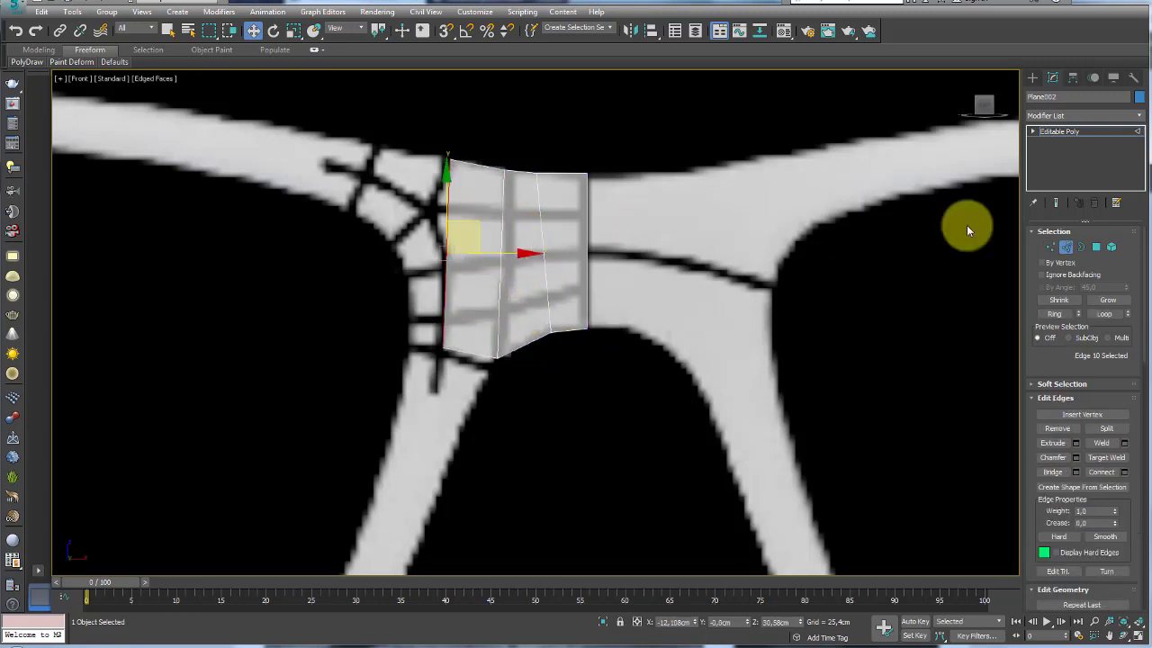
left_click(1050, 247)
left_click_drag(436, 344, 460, 326)
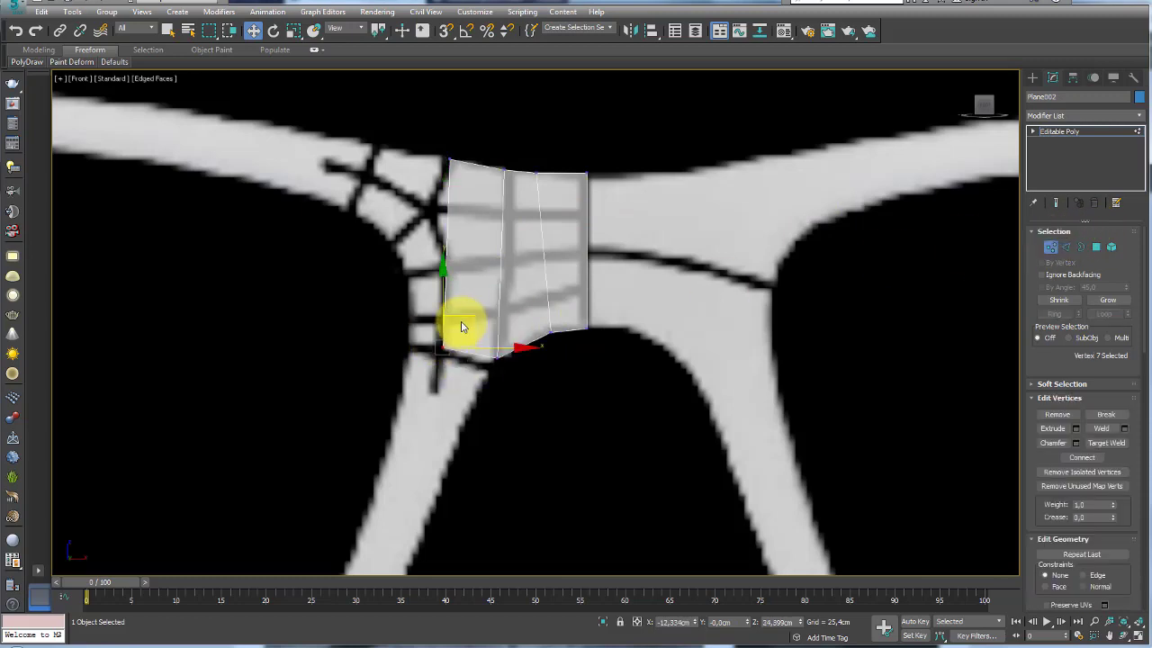
key("2")
left_click(447, 288)
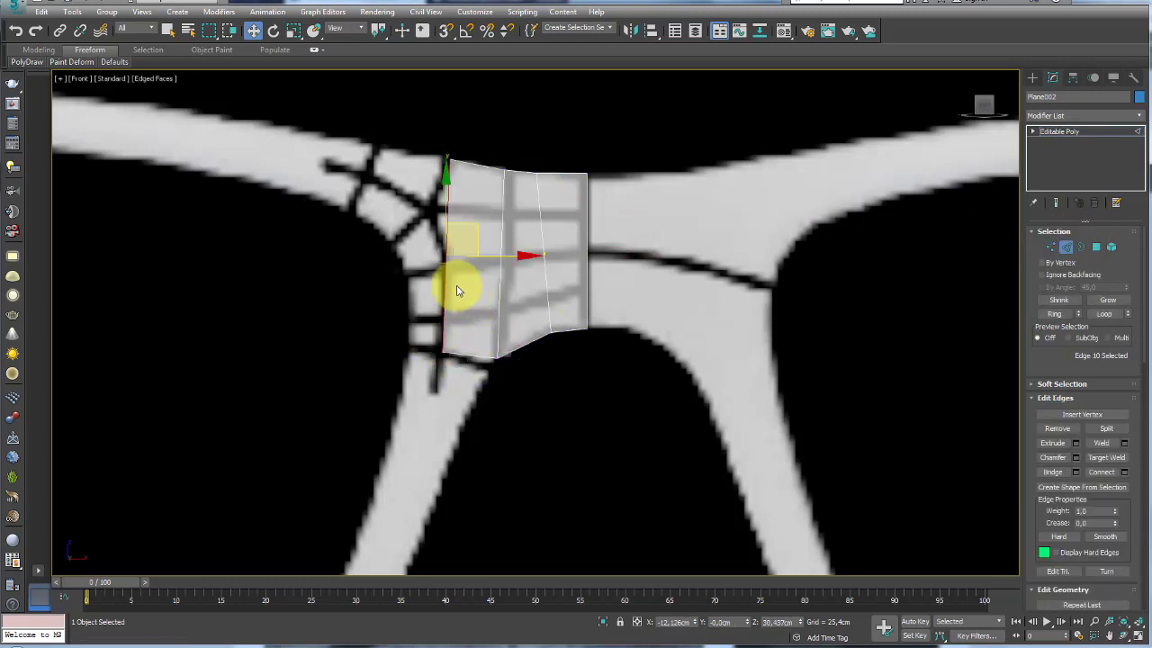
mouse_move(475, 244)
left_mouse_down("shift")
mouse_move(463, 218)
mouse_move(443, 218)
left_mouse_up("shift")
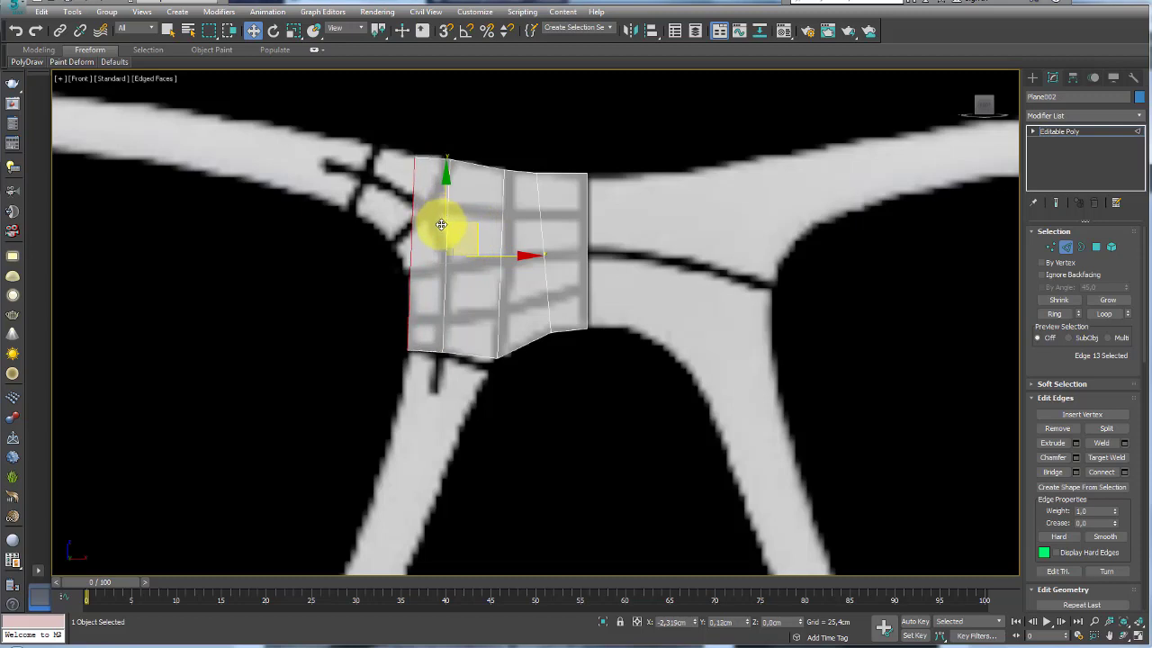
middle_click_drag(404, 249, 406, 288)
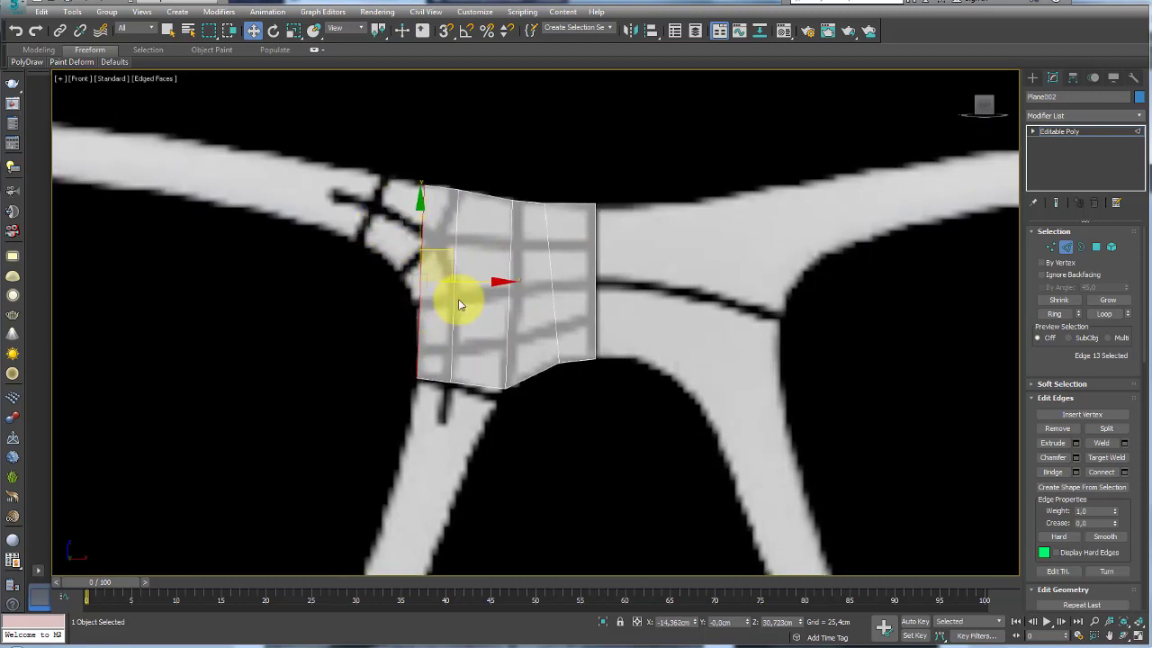
left_click_drag(297, 288, 665, 306)
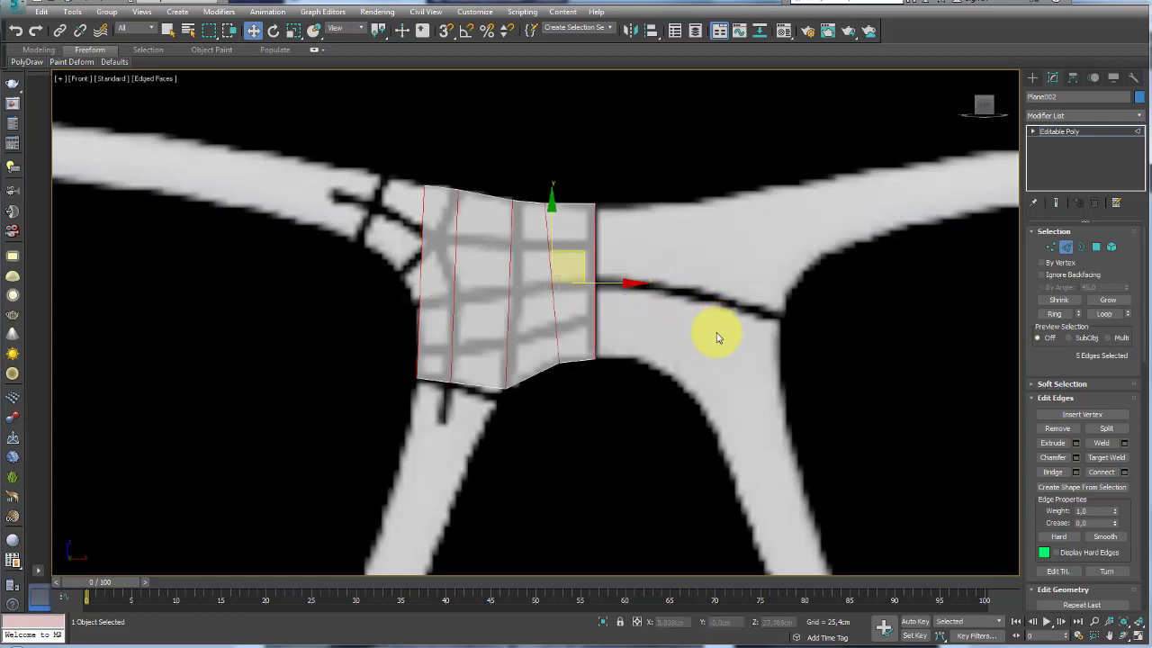
Connect the vertical edges with a horizontal loop and shift its vertices to match the reference.
left_click(1103, 469)
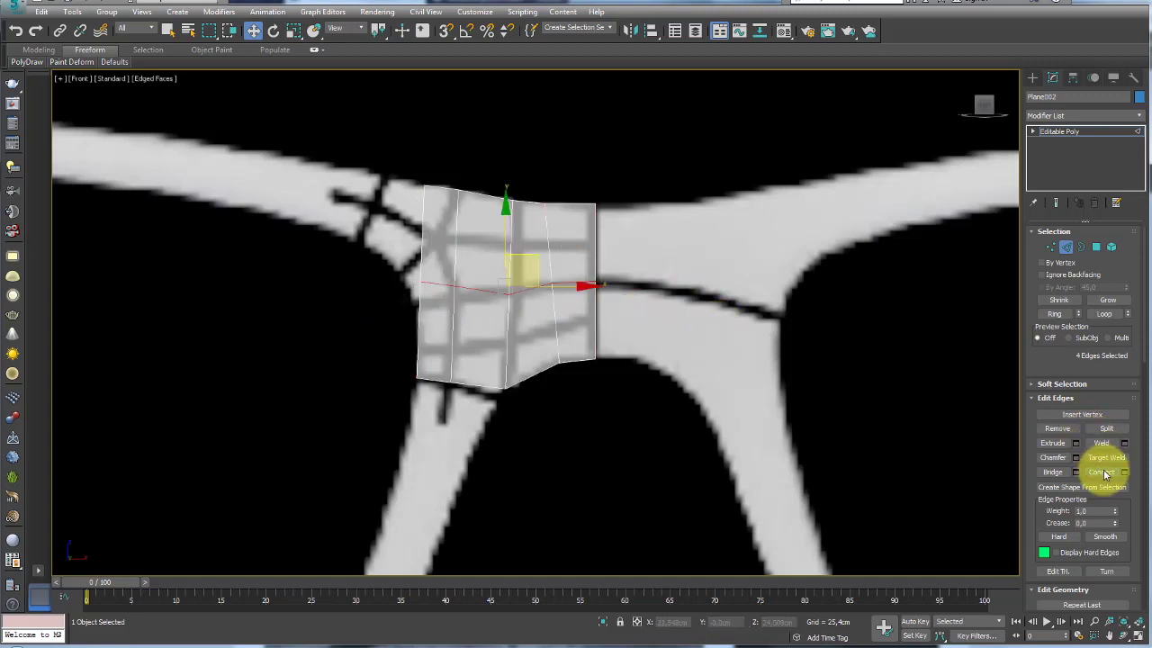
left_click(1050, 246)
scroll(591, 250, "up", 2)
left_click(477, 313)
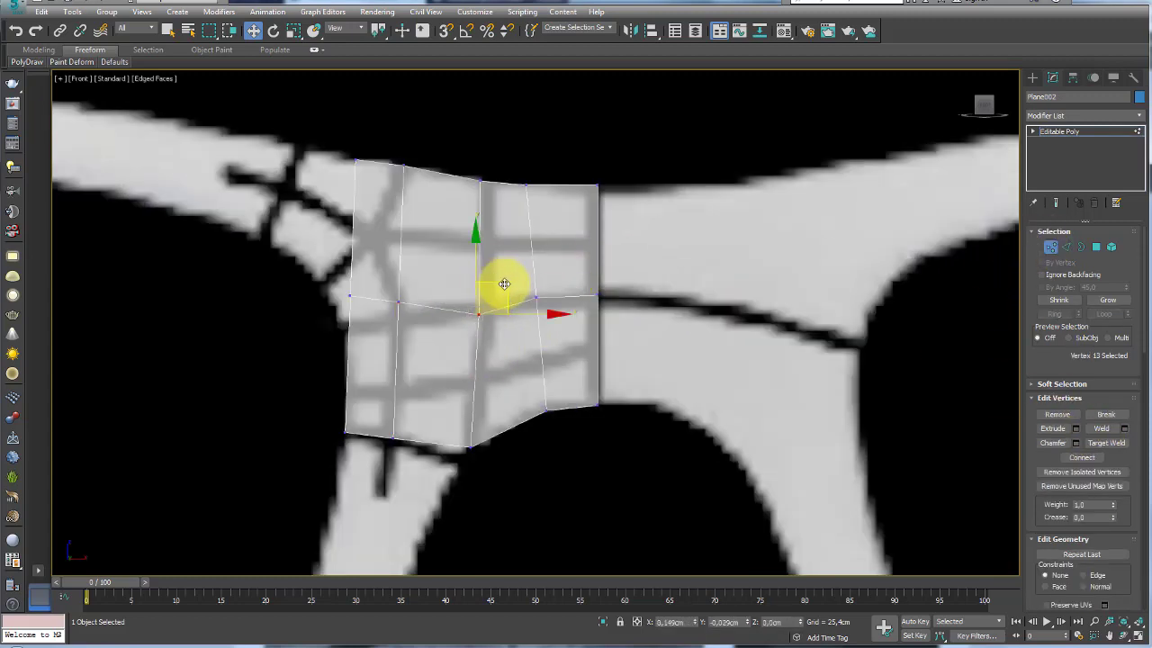
left_click_drag(504, 285, 506, 278)
left_click(397, 302)
mouse_move(412, 275)
left_mouse_down()
mouse_move(410, 294)
mouse_move(360, 327)
left_mouse_up()
left_click(350, 295)
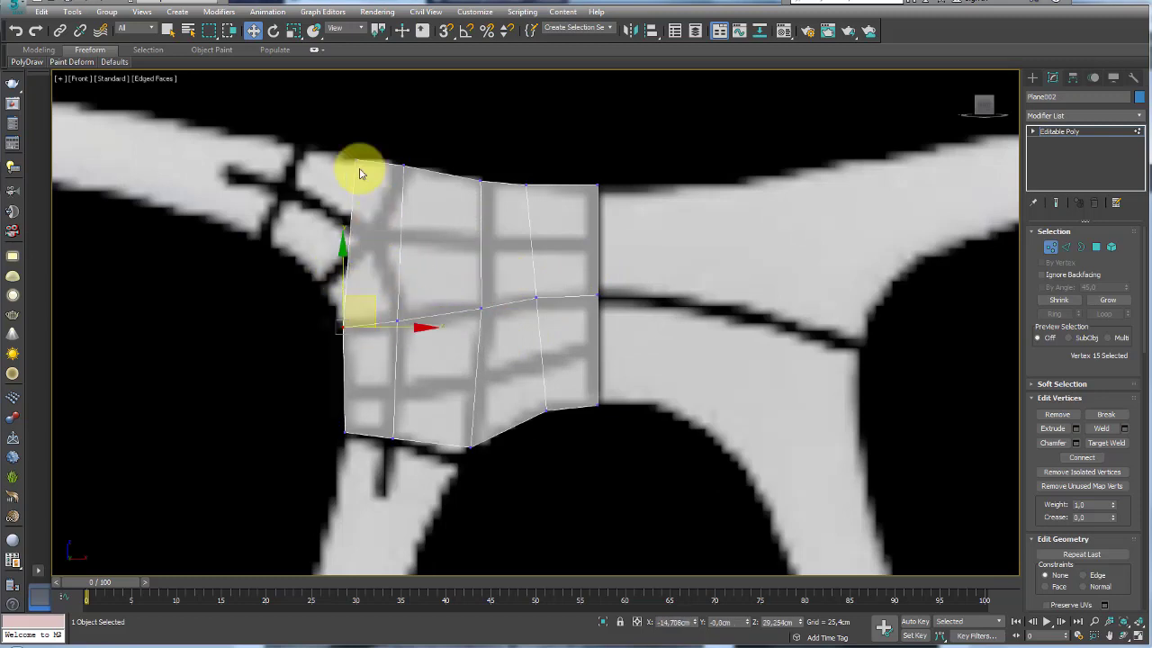
left_click(358, 169)
left_click_drag(388, 146, 390, 134)
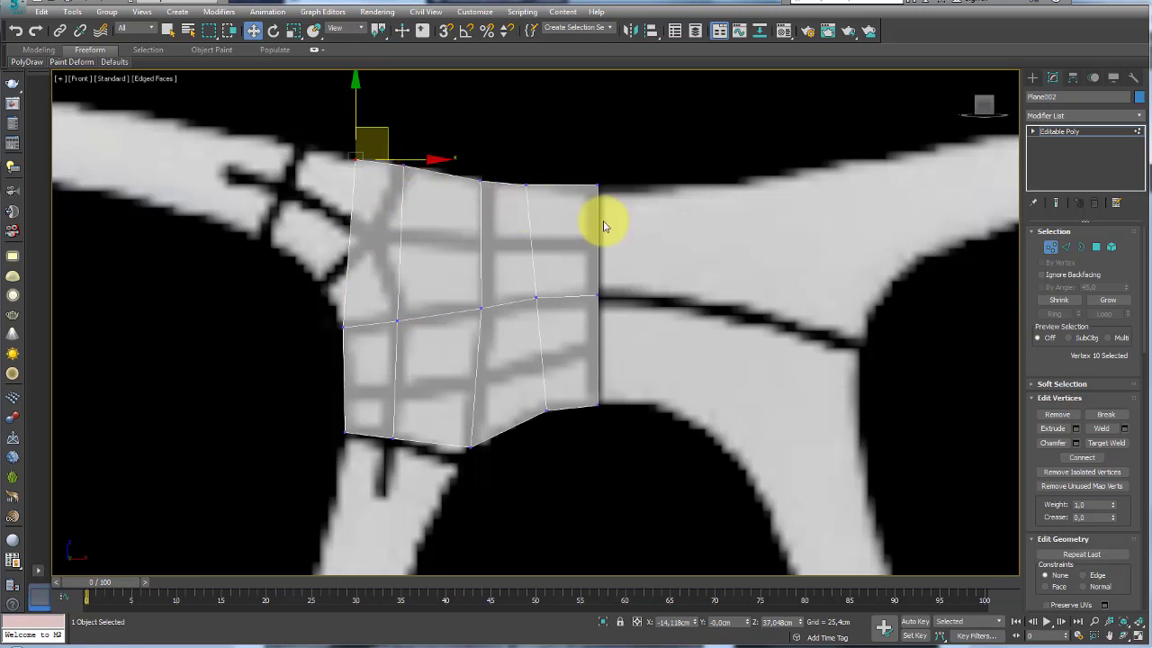
Add a second upper loop, pull the top-left vertices along the rim curve, and widen the Command panel.
left_click(1065, 247)
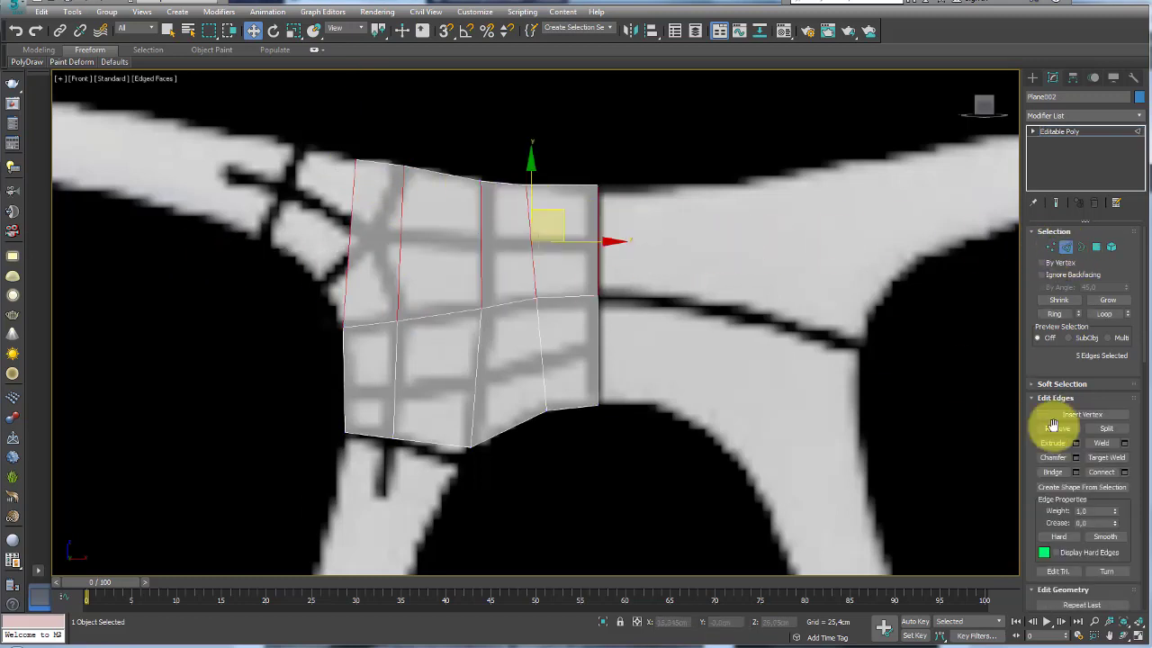
left_click(1050, 247)
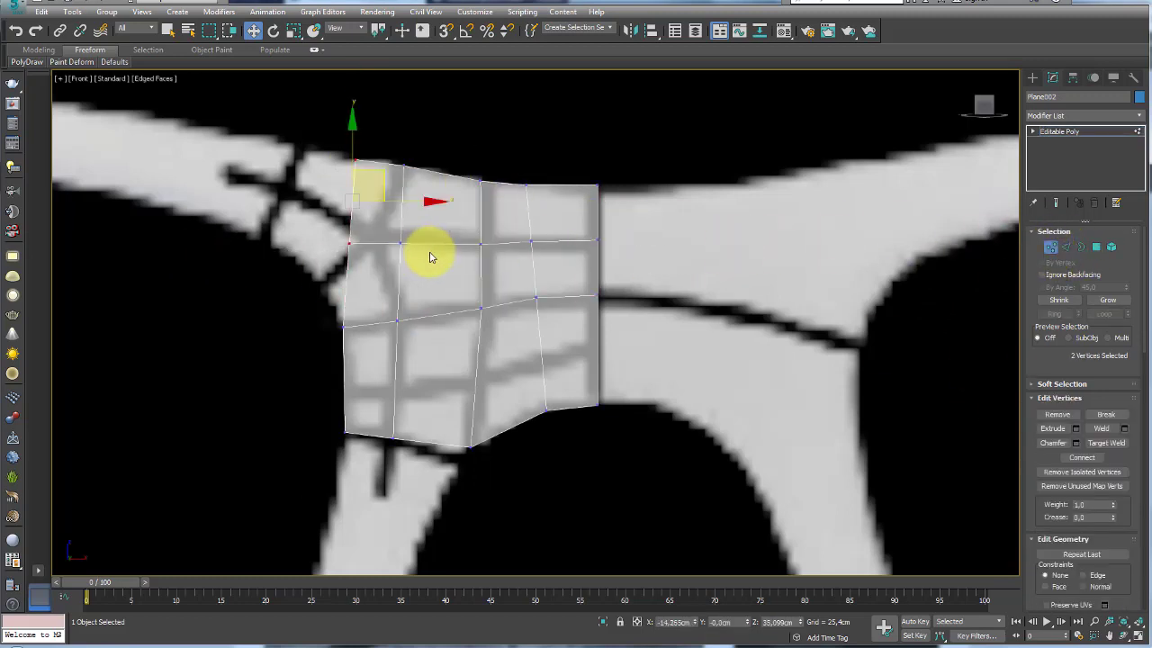
left_click(403, 239)
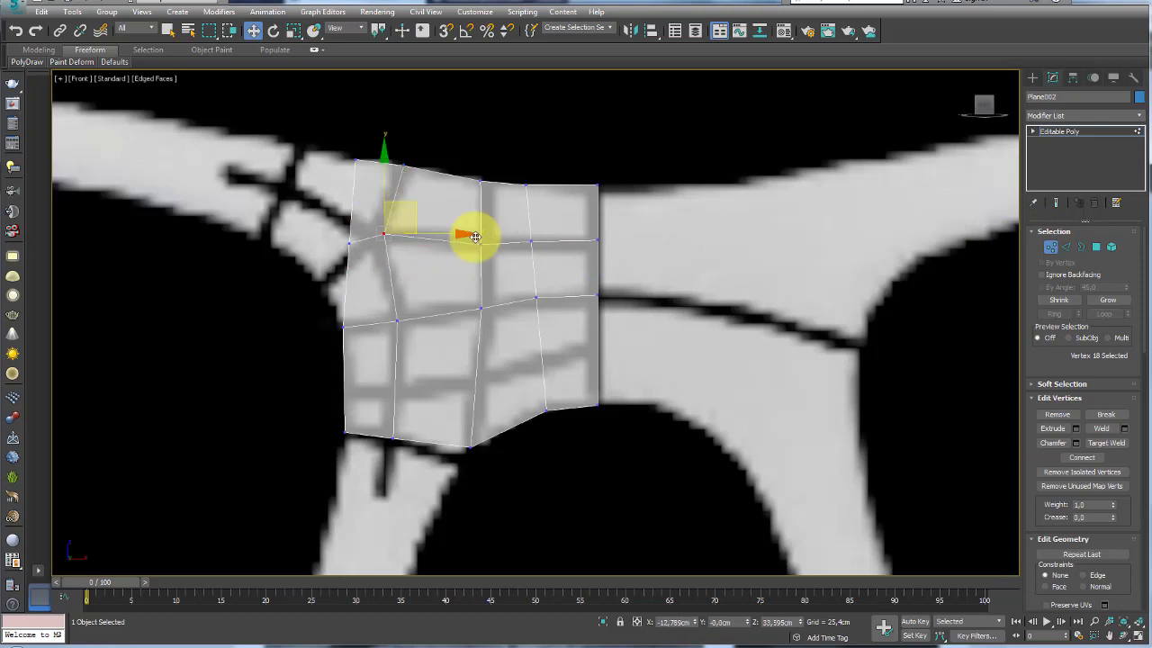
left_click(531, 241)
left_click_drag(556, 210, 568, 212)
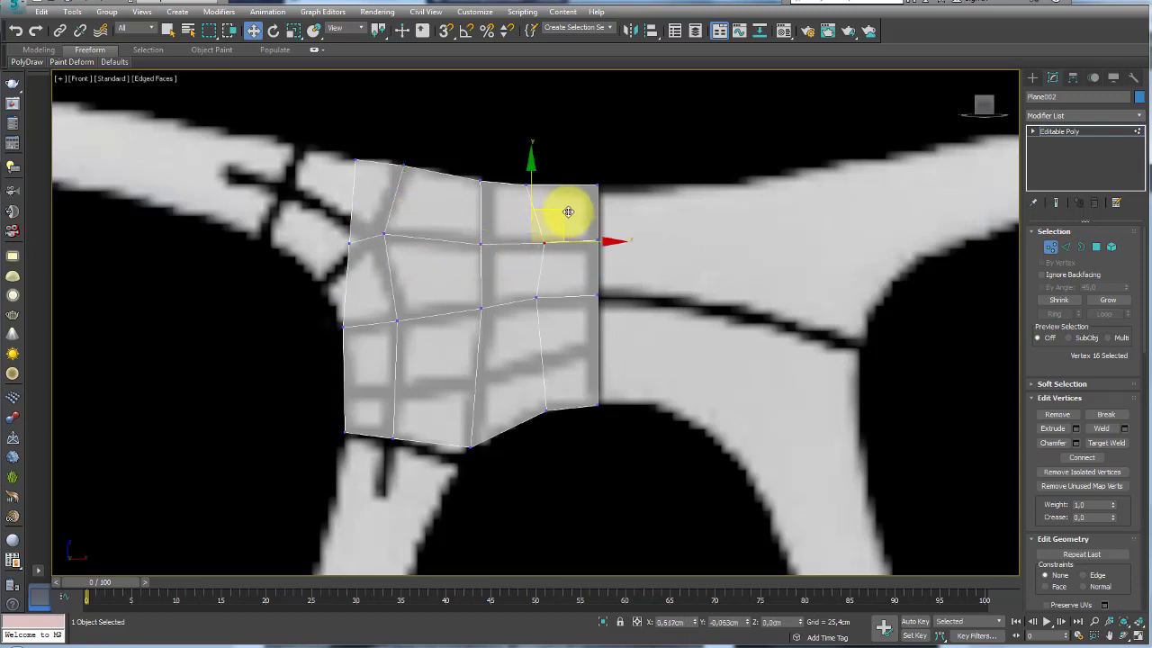
left_click(536, 184)
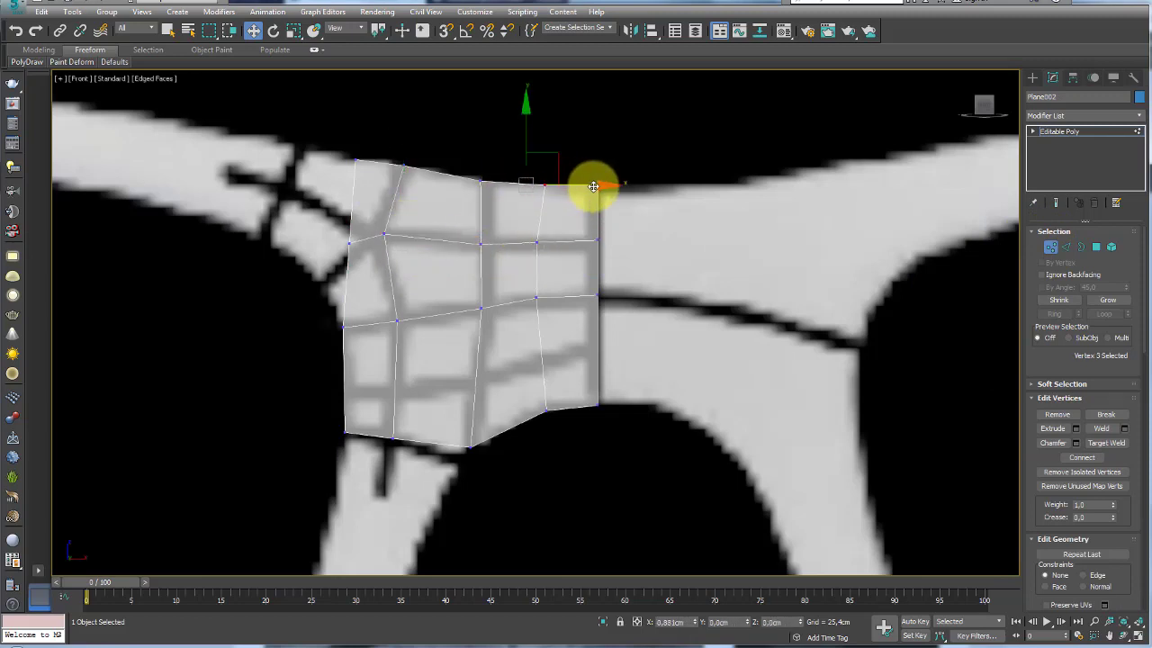
left_click(384, 235)
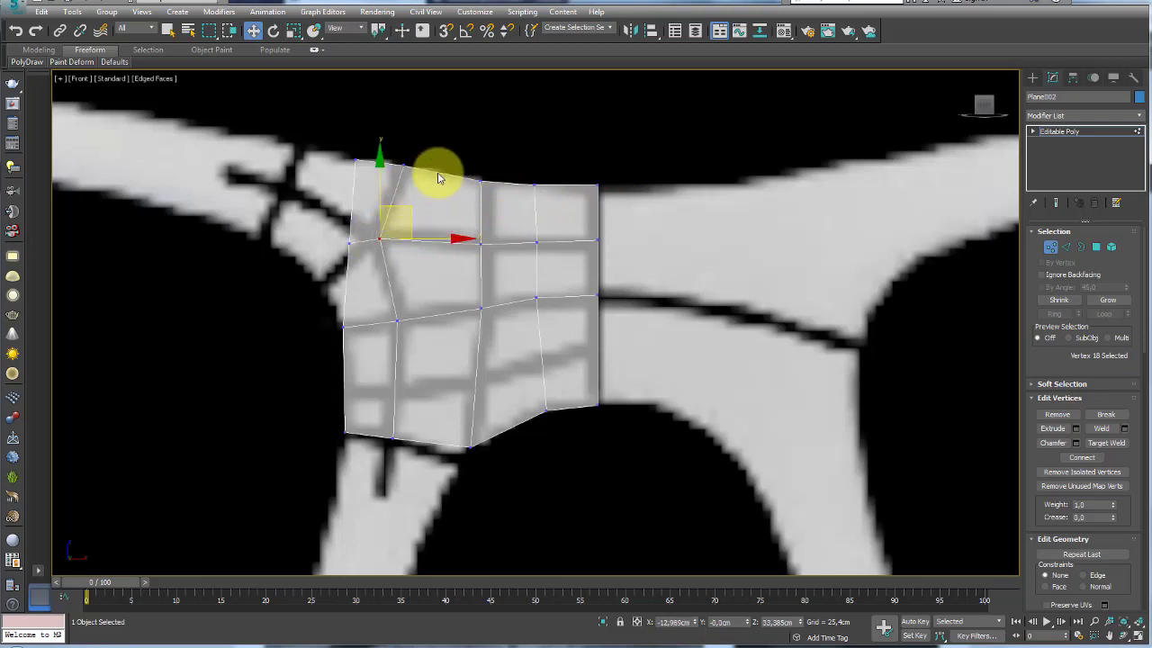
left_click(363, 227)
left_click_drag(362, 226, 334, 133)
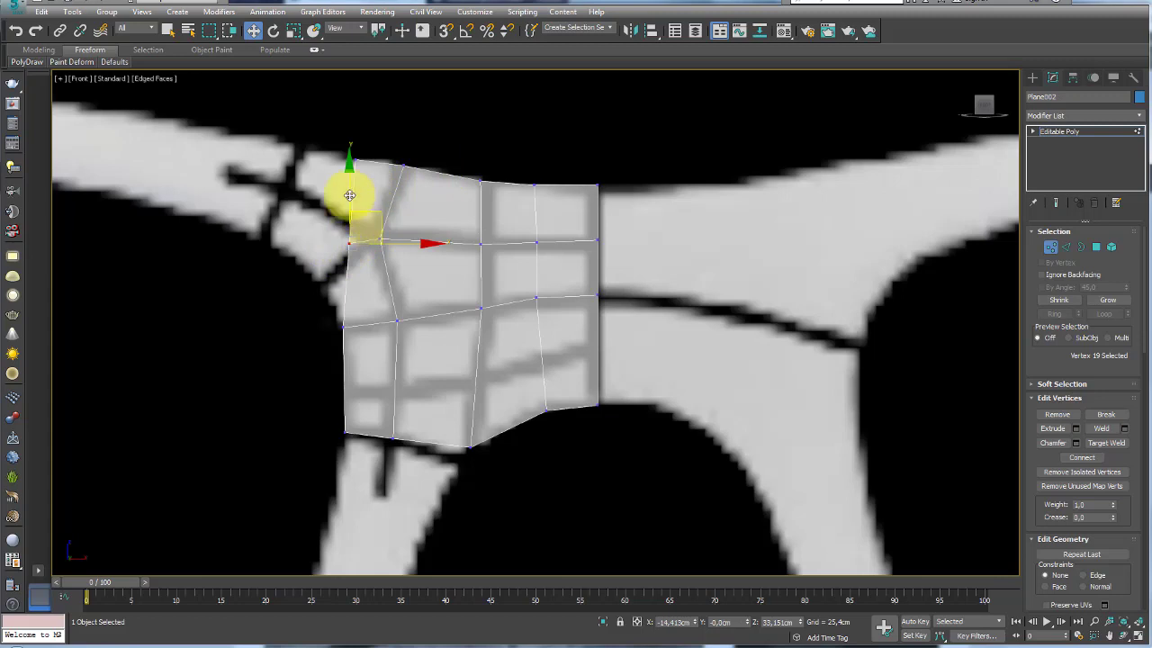
left_click_drag(369, 171, 328, 118)
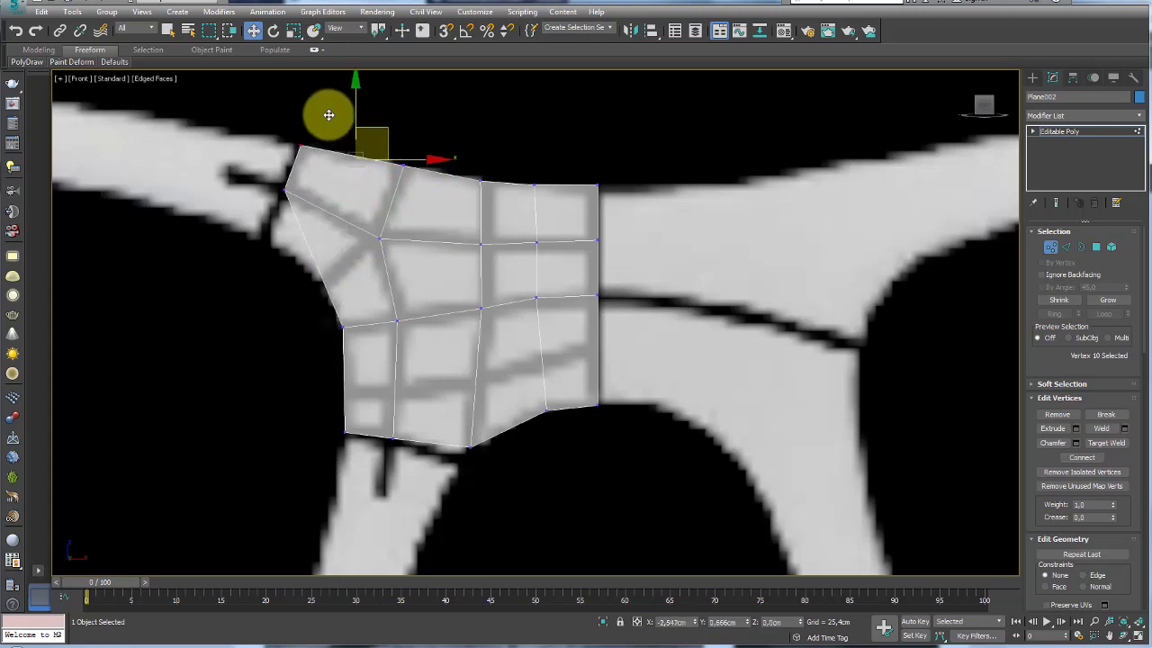
middle_click_drag(342, 257, 360, 250)
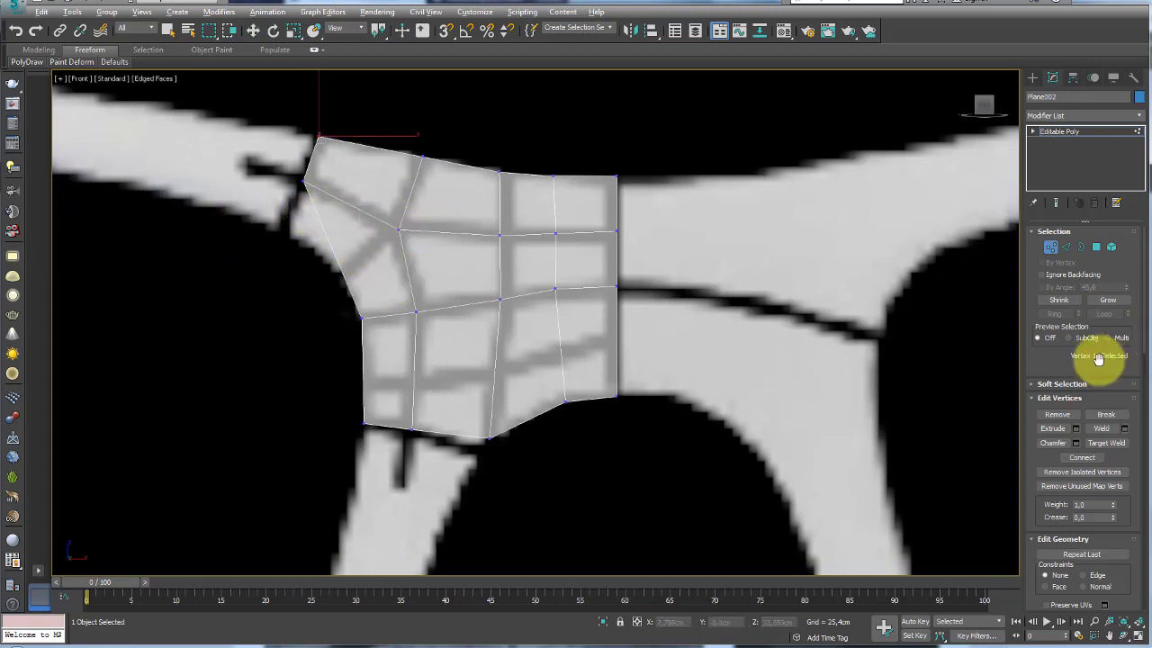
left_click_drag(1022, 362, 989, 360)
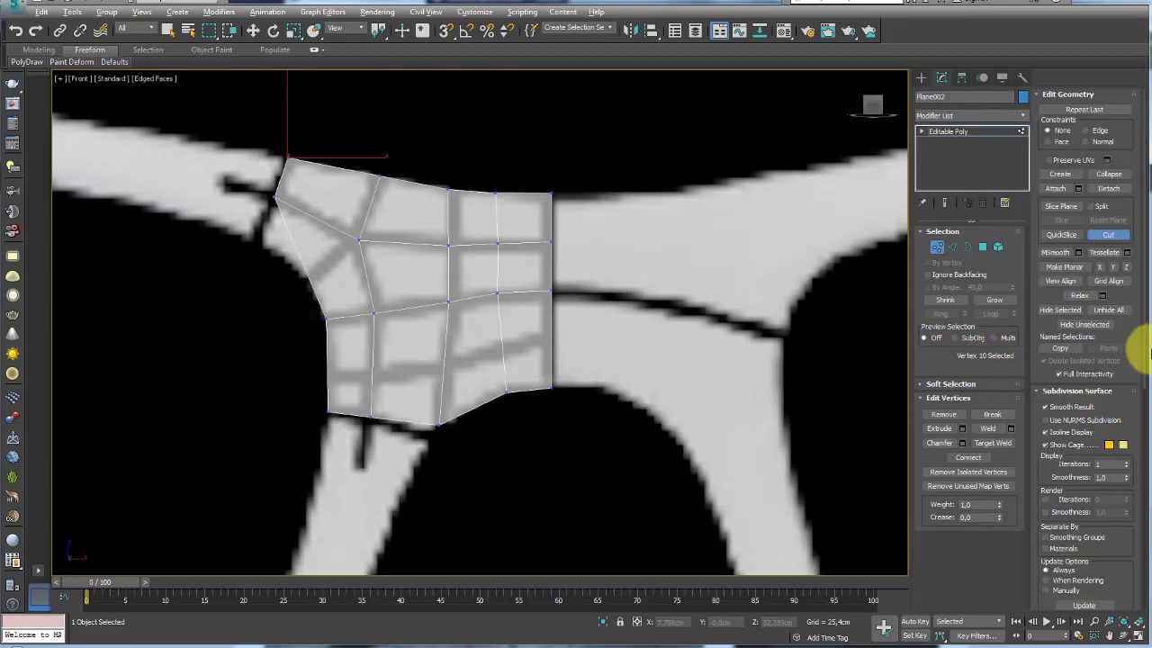
Cut a new edge from an inner vertex to the left edge and pull its vertex out to the rim.
left_click(1105, 235)
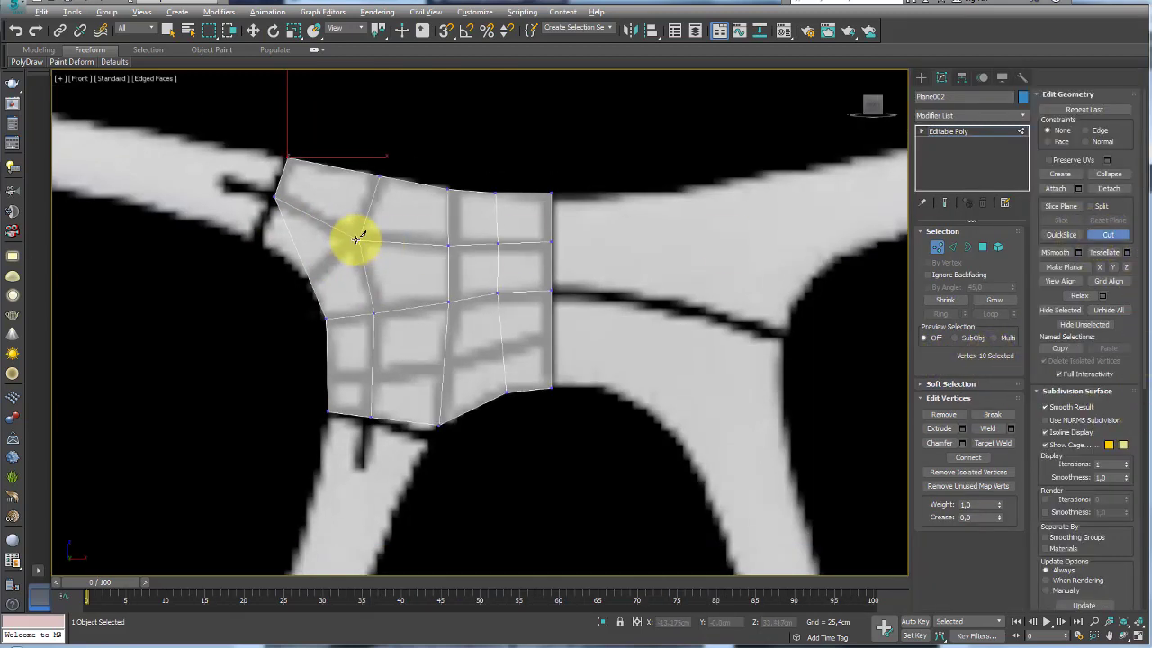
left_click(357, 237)
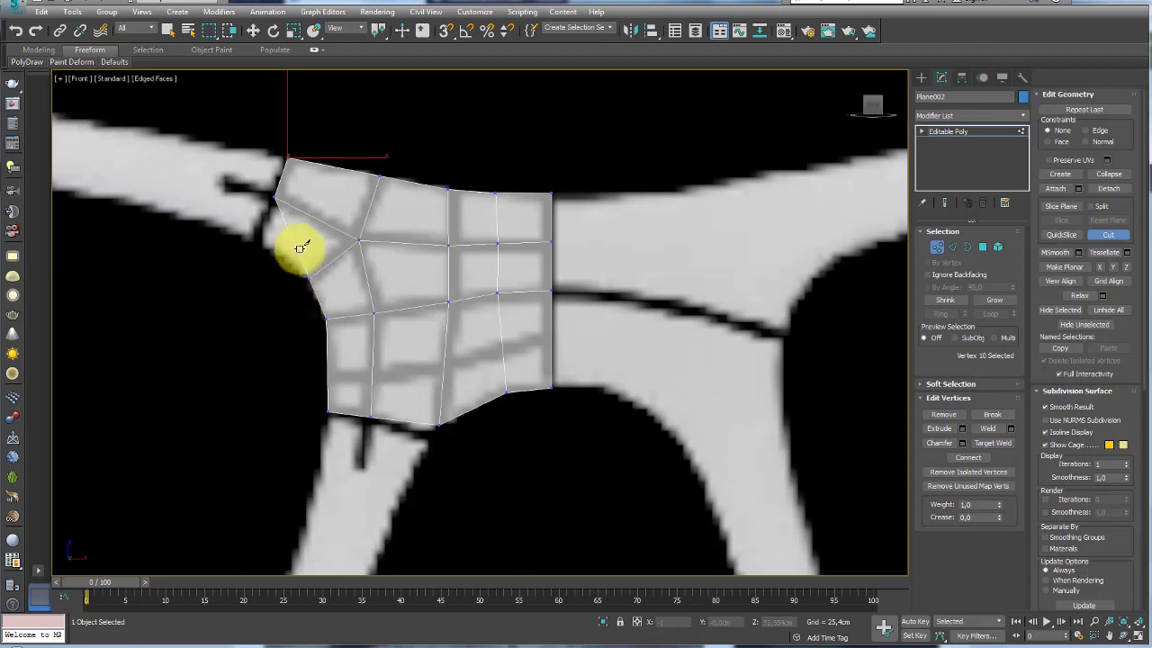
left_click(295, 243)
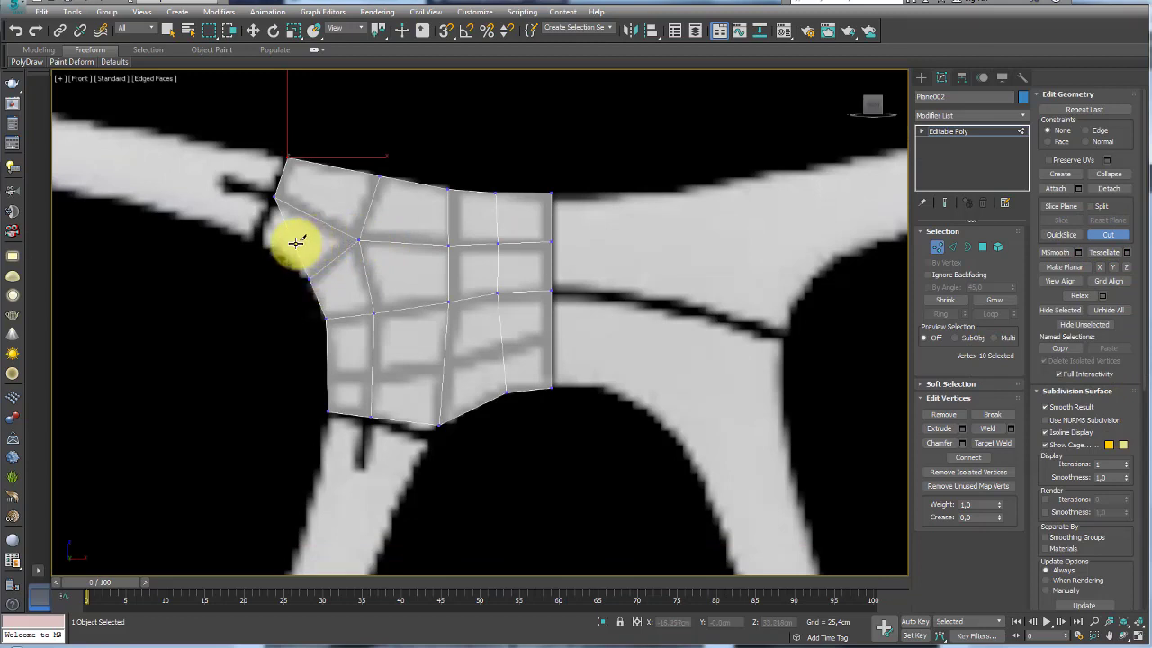
key("w")
left_click(295, 243)
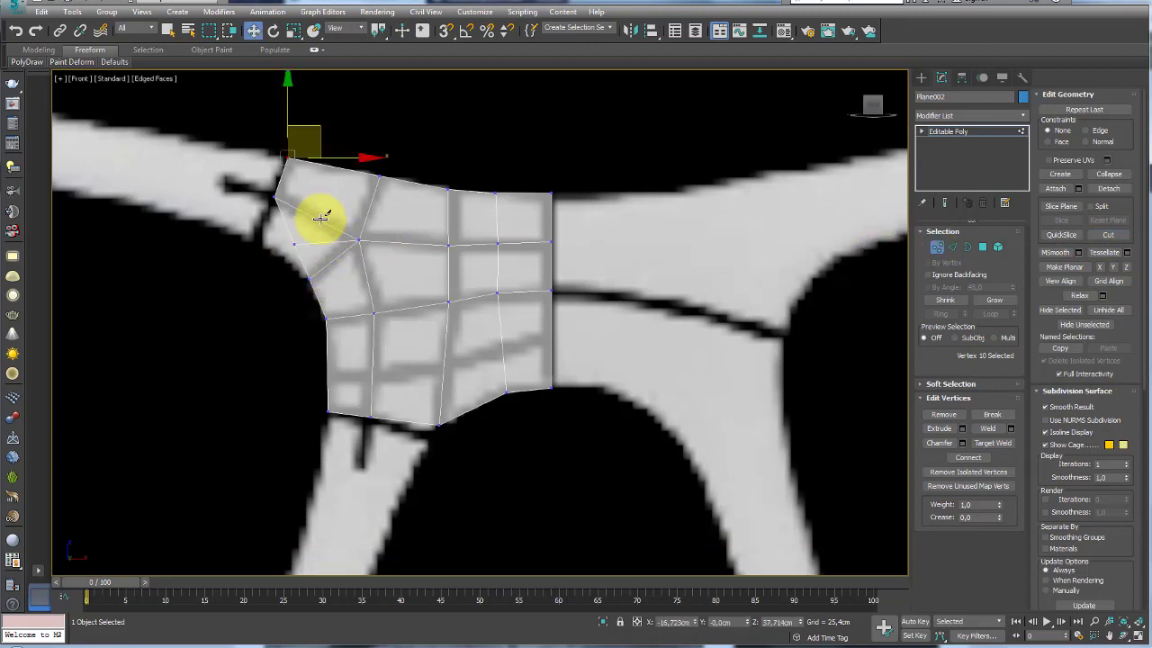
left_click_drag(333, 223, 282, 211)
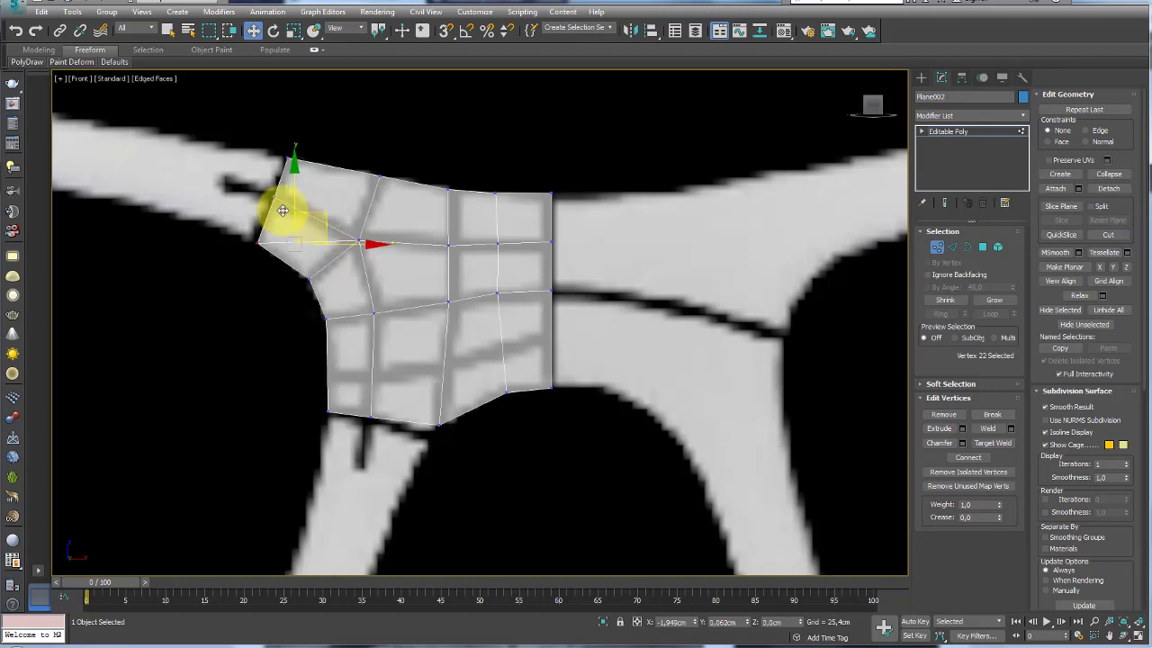
Select the bridge patch's vertical edge loop, then its lower-row vertices along the rim.
left_click(952, 247)
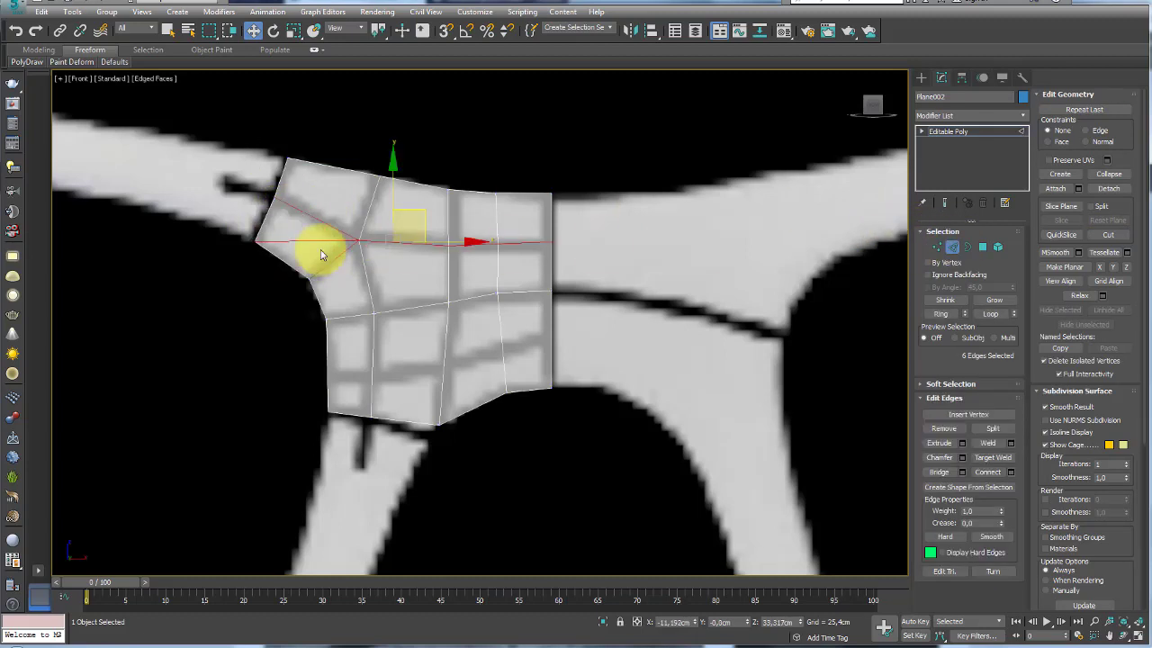
left_click(458, 309)
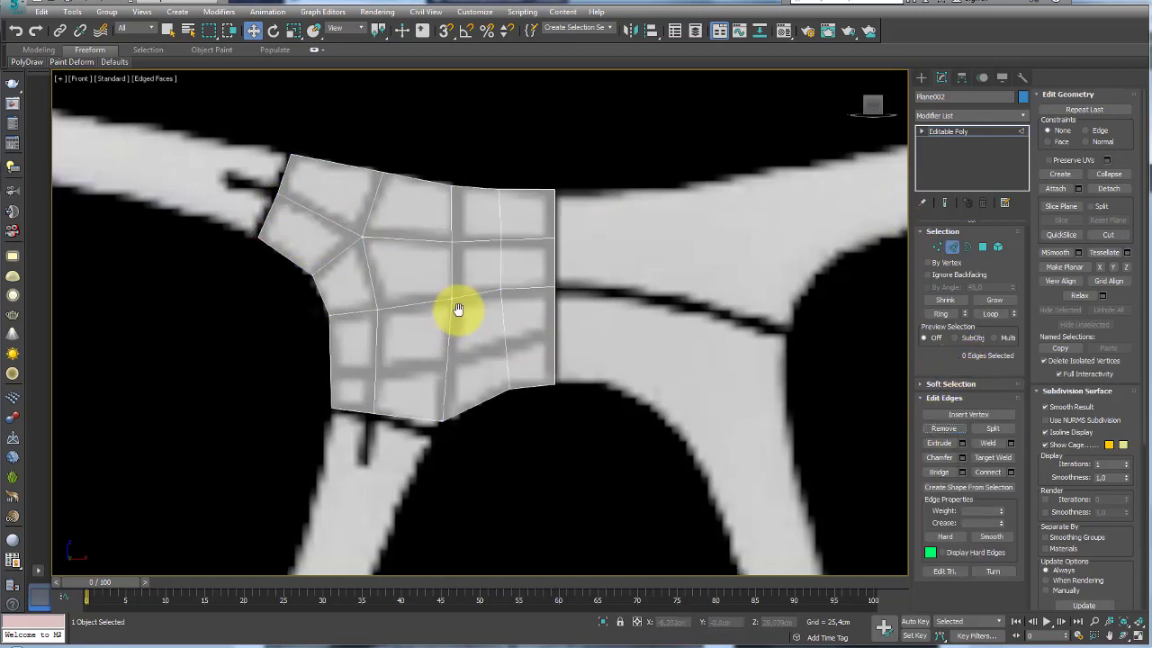
mouse_move(458, 309)
middle_mouse_down()
mouse_move(500, 308)
mouse_move(458, 360)
middle_mouse_up()
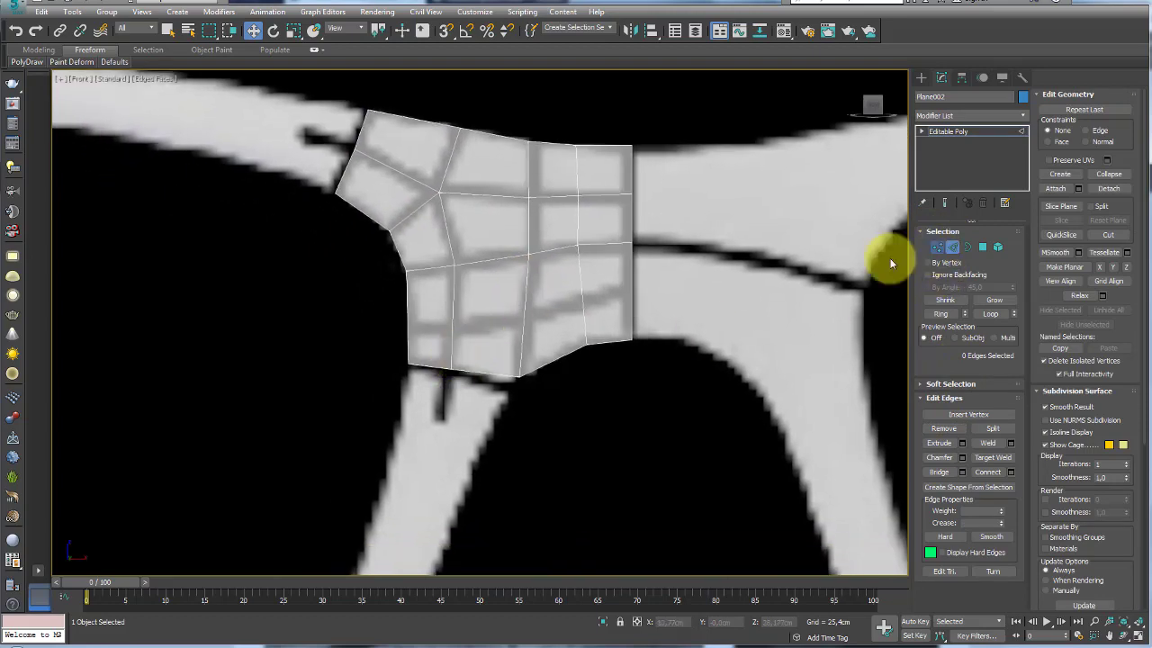
left_click(937, 246)
left_click(952, 246)
left_click(407, 310)
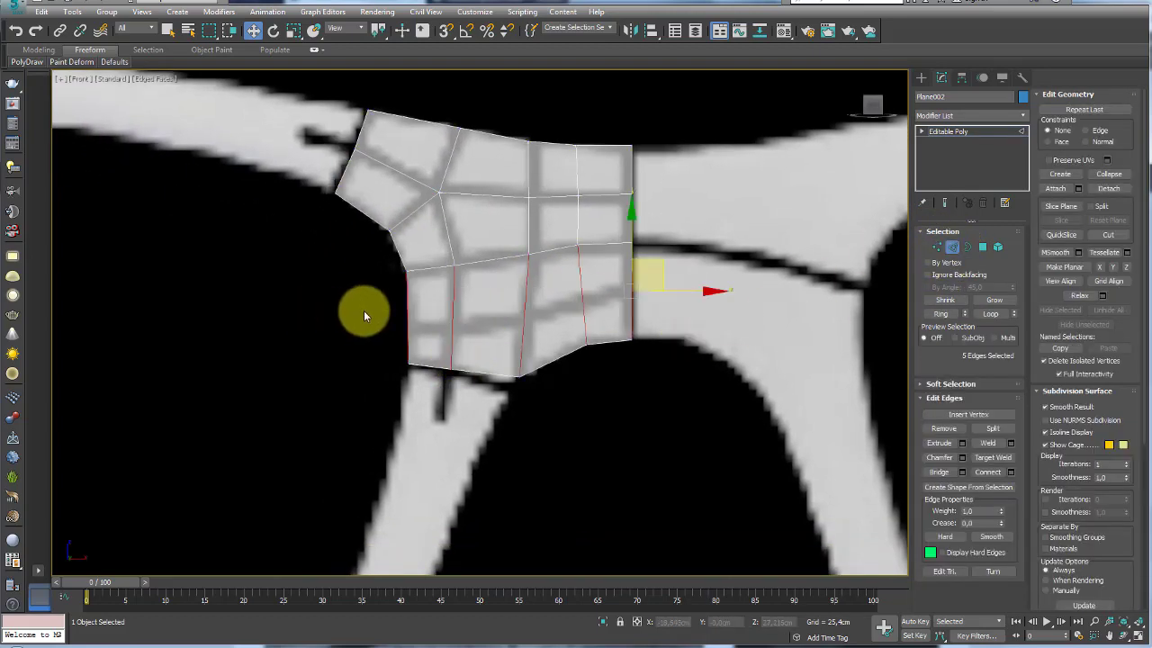
left_click(936, 247)
left_click(524, 313)
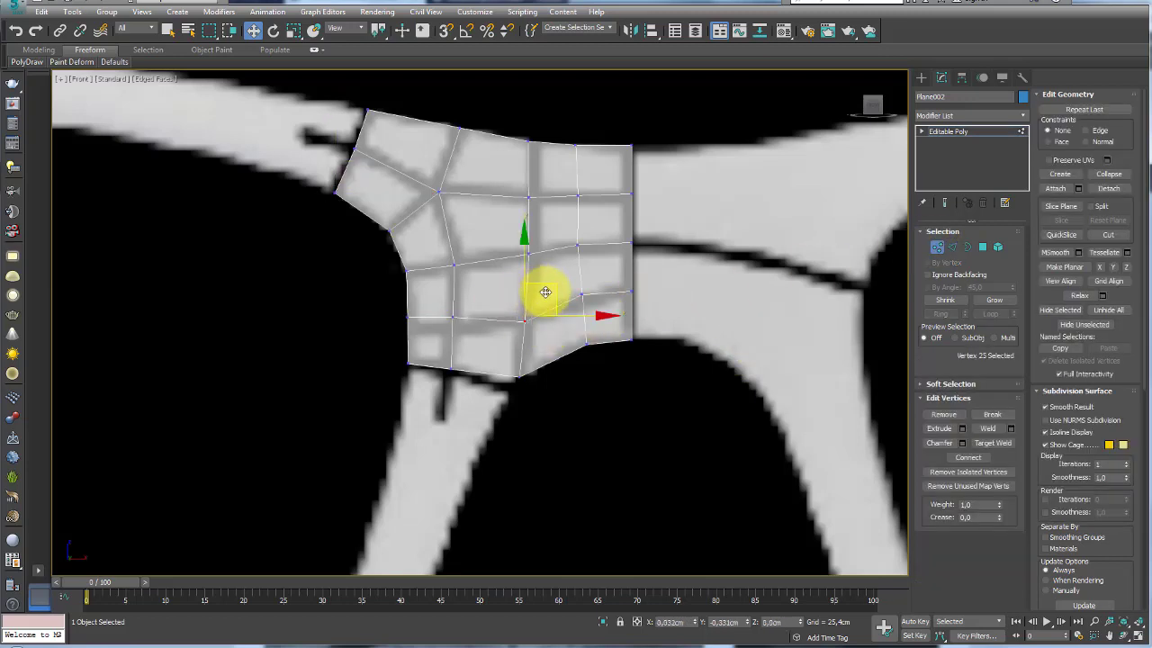
left_click(453, 316)
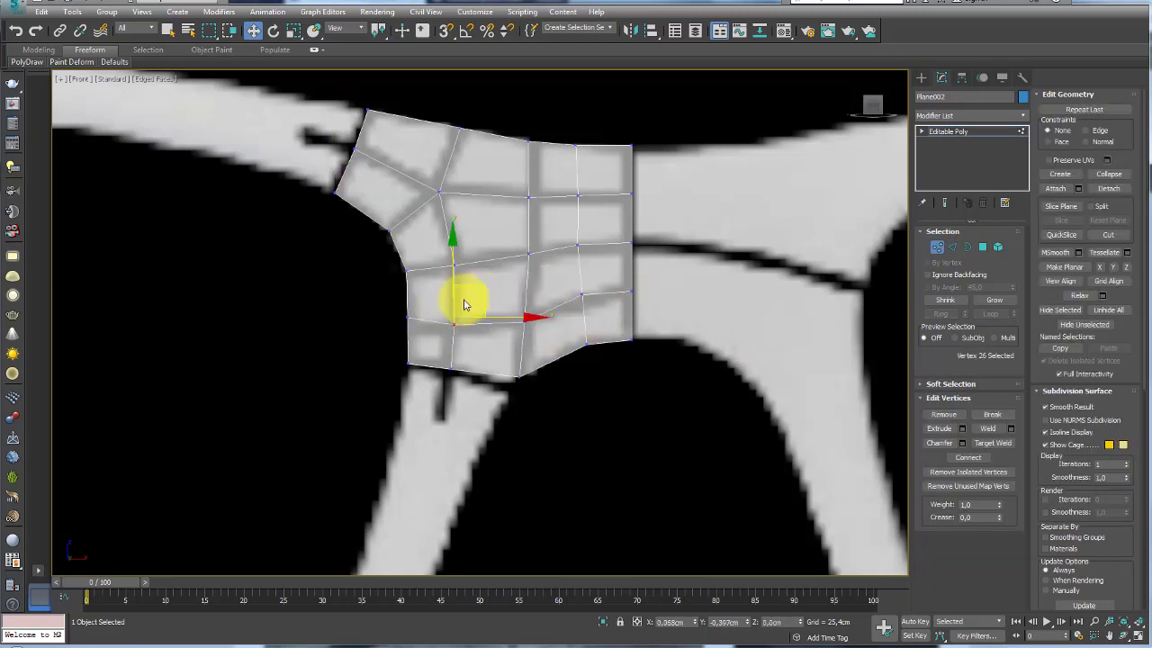
left_click(408, 317)
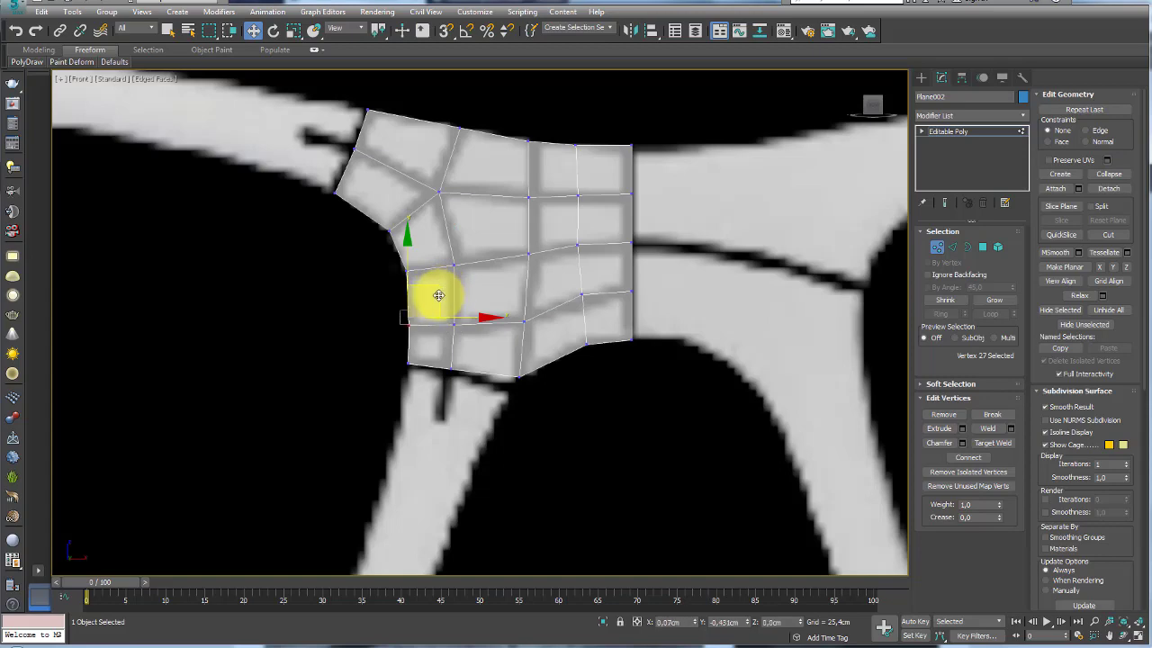
Zoom around the bridge patch and return to the Editable Poly object level.
scroll(438, 295, "down", 2)
scroll(609, 206, "down", 3)
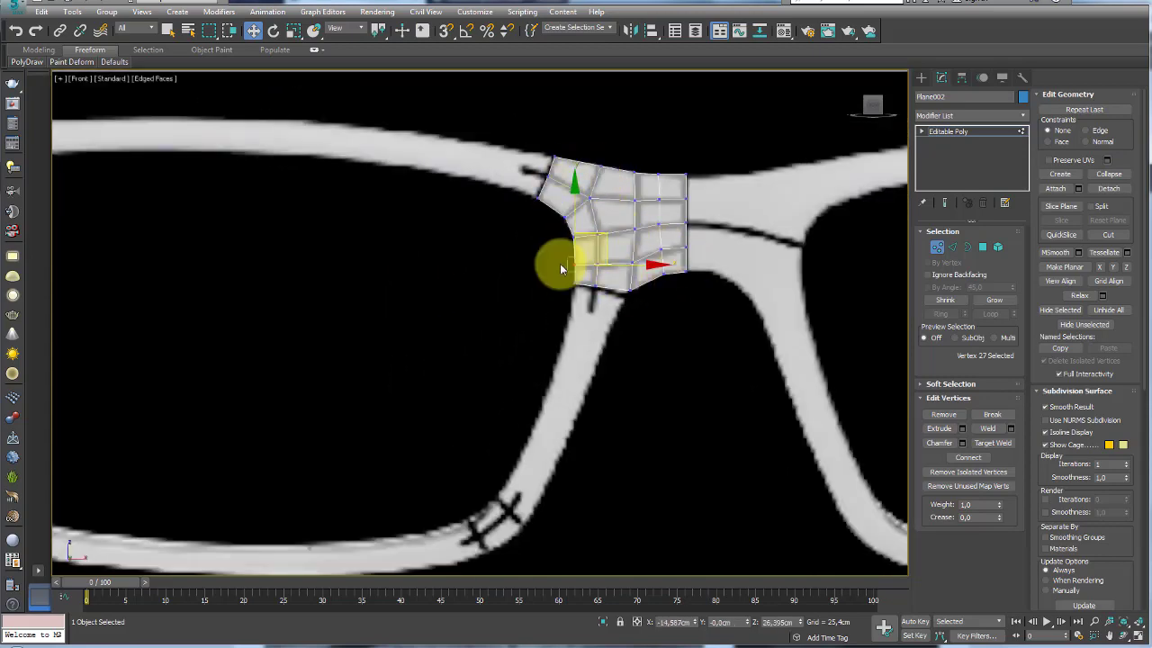
scroll(560, 264, "up", 3)
scroll(588, 262, "down", 1)
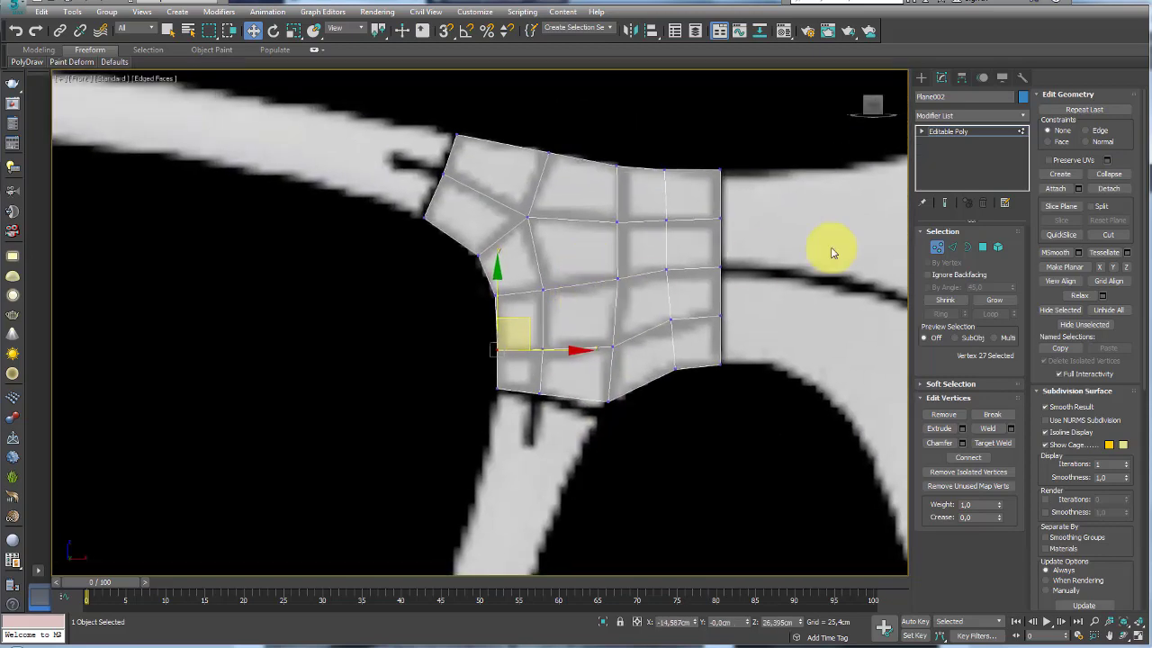
scroll(605, 368, "down", 3)
scroll(513, 226, "up", 1)
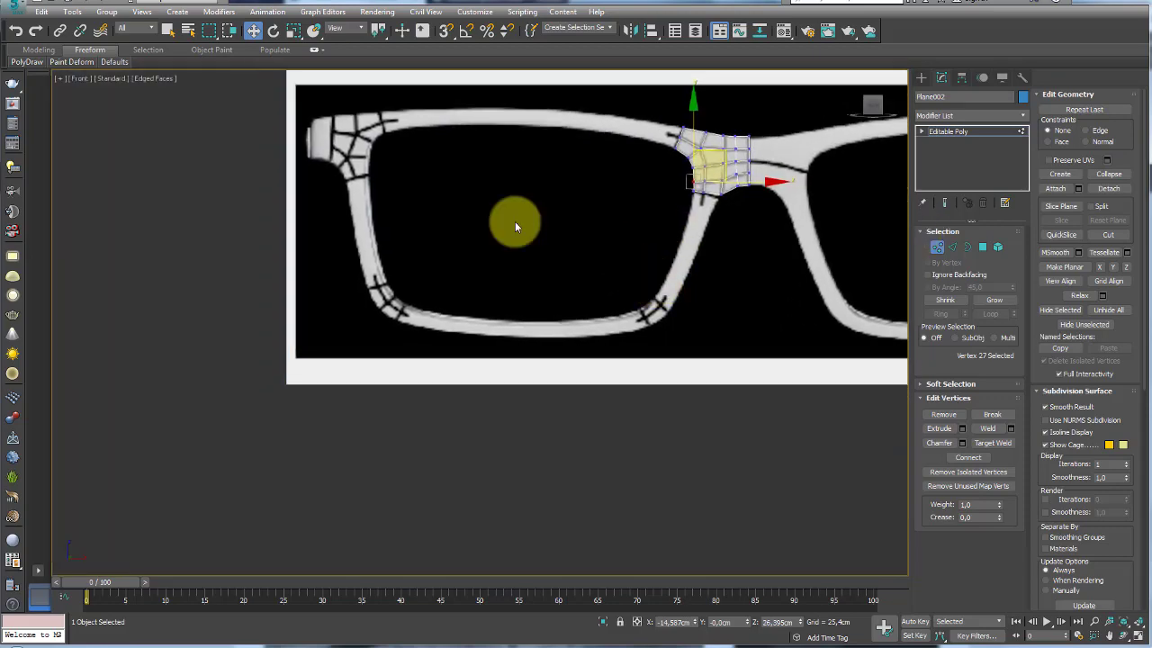
scroll(376, 224, "up", 3)
scroll(376, 223, "up", 1)
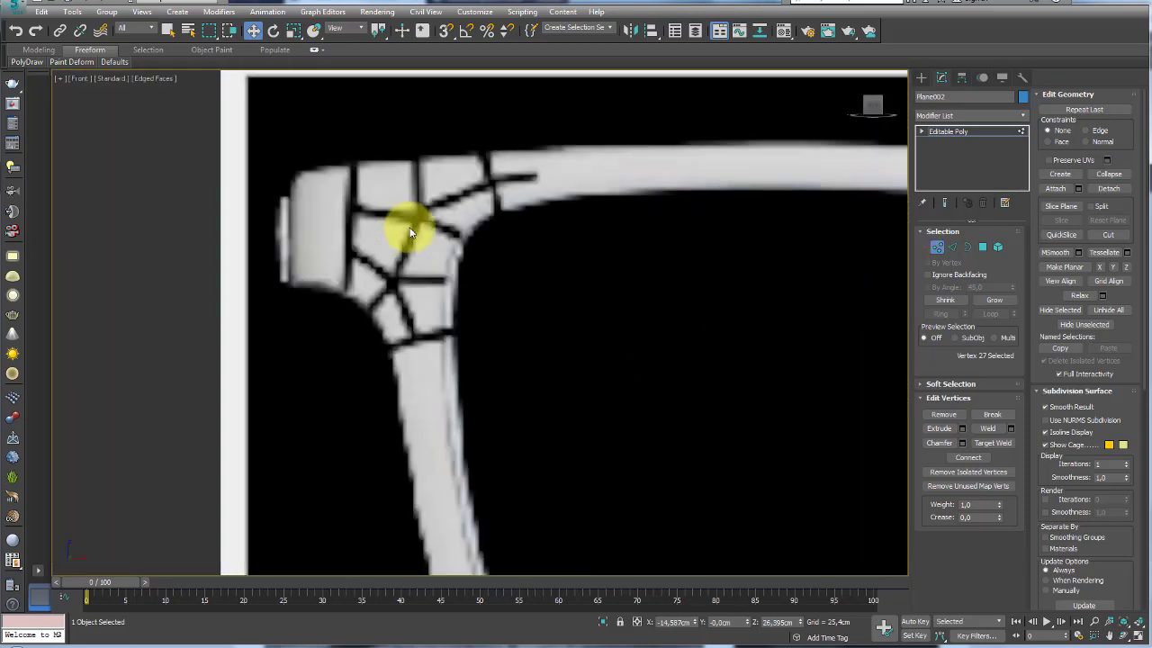
left_click(947, 132)
scroll(376, 238, "up", 2)
scroll(376, 239, "down", 2)
scroll(629, 261, "down", 3)
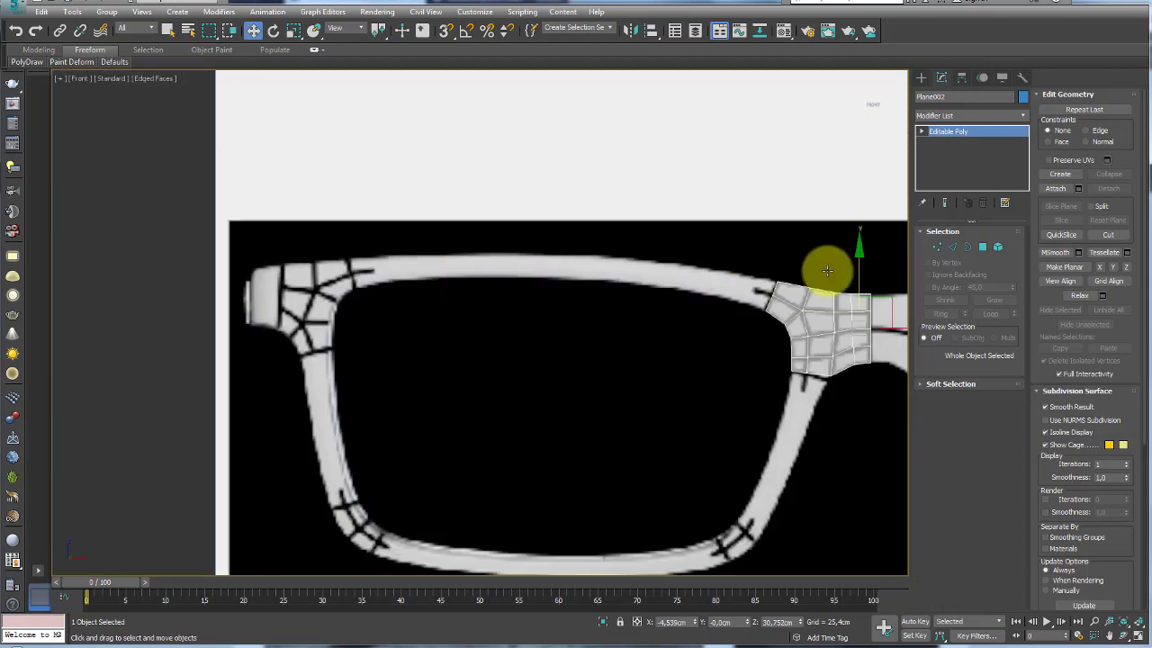
Clone two patch polygons onto the left hinge as an element, then move and rotate them to fit the rim.
left_click(982, 247)
mouse_move(731, 248)
left_mouse_down()
mouse_move(788, 294)
mouse_move(368, 250)
left_mouse_up()
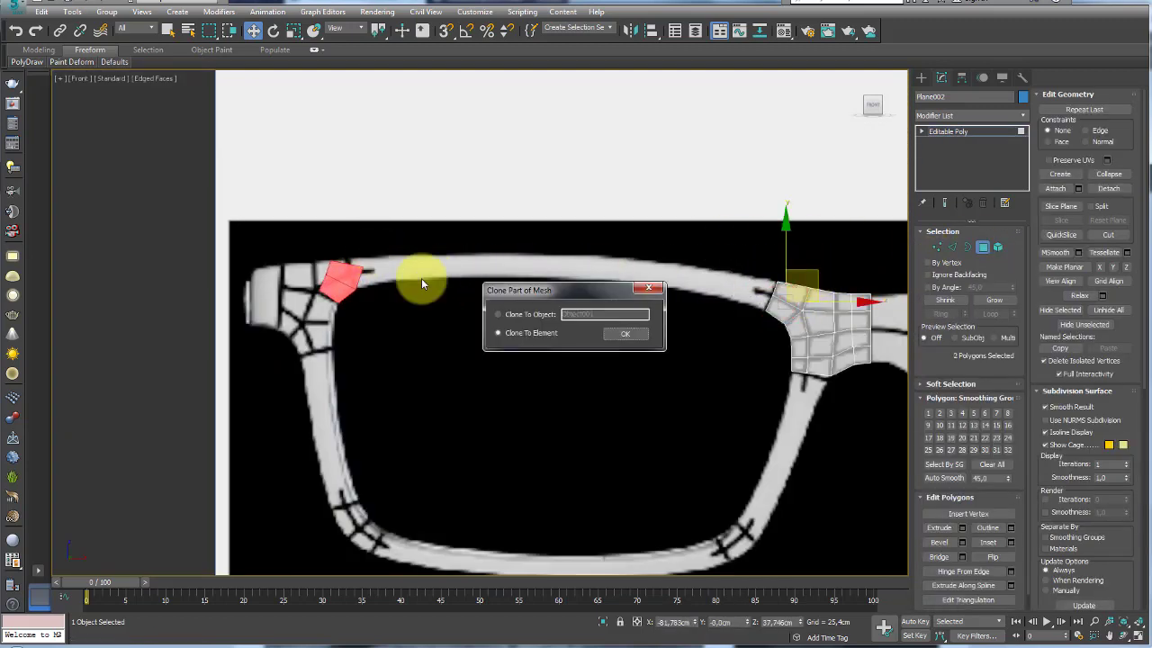
left_click(627, 336)
middle_click_drag(411, 267, 681, 237)
scroll(613, 226, "up", 3)
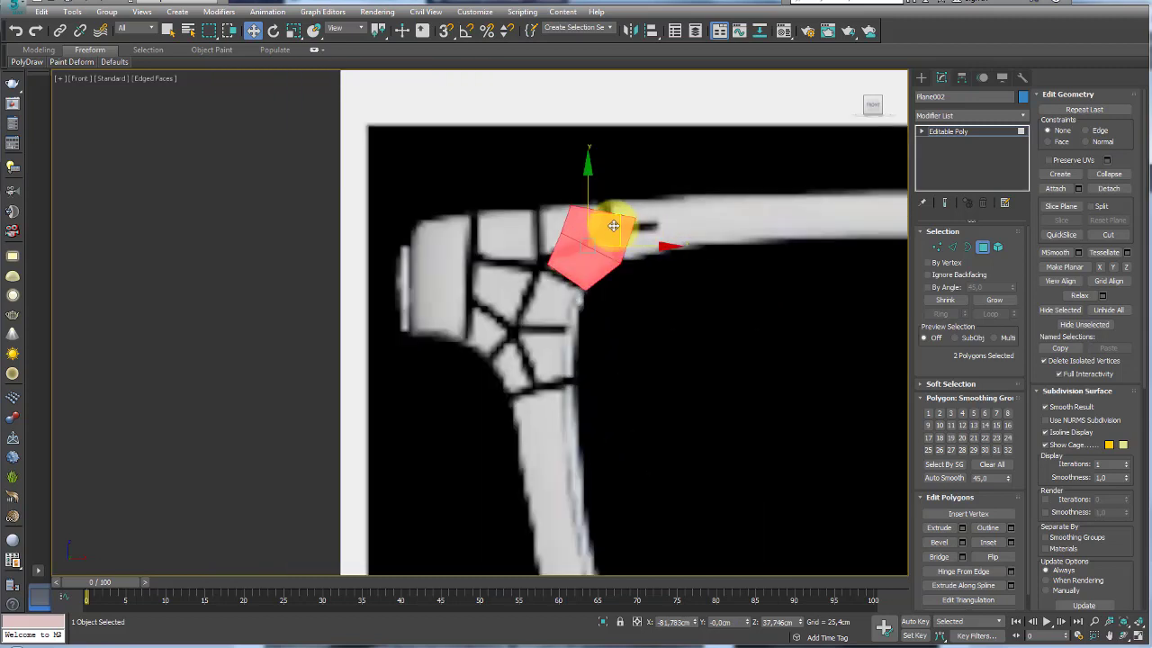
mouse_move(627, 221)
left_mouse_down()
mouse_move(688, 304)
mouse_move(648, 211)
mouse_move(626, 219)
mouse_move(658, 195)
mouse_move(604, 211)
left_mouse_up()
key("e")
key("w")
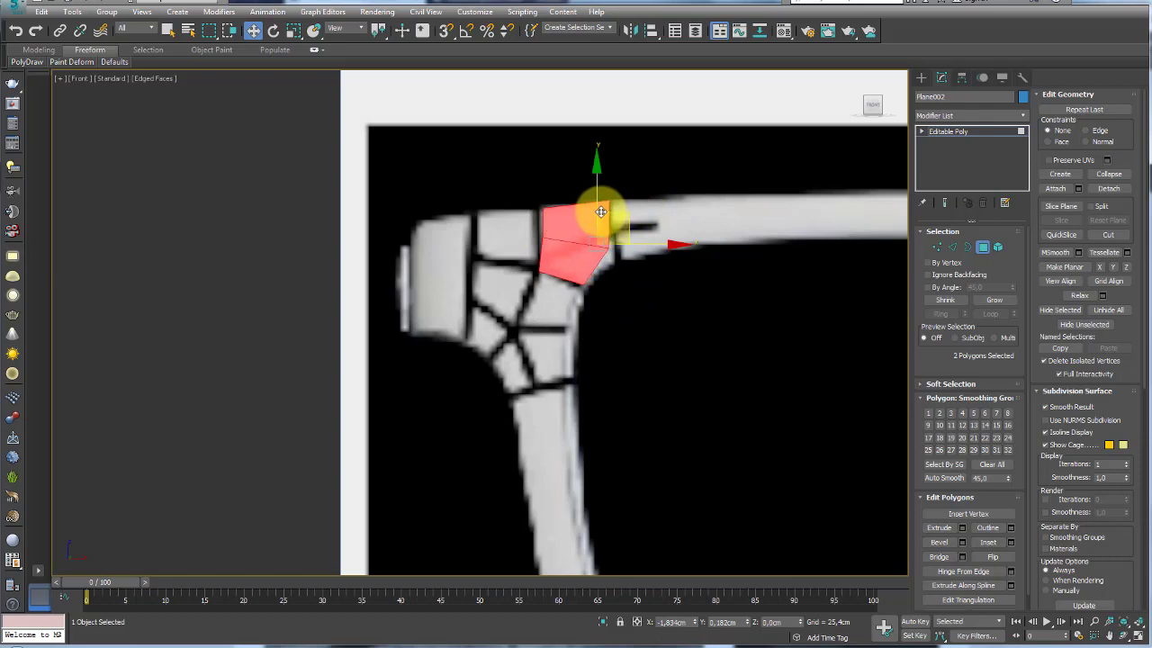
left_click(937, 247)
Move the copied piece's corner vertices so it bends along the rim's top edge.
scroll(700, 278, "up", 5)
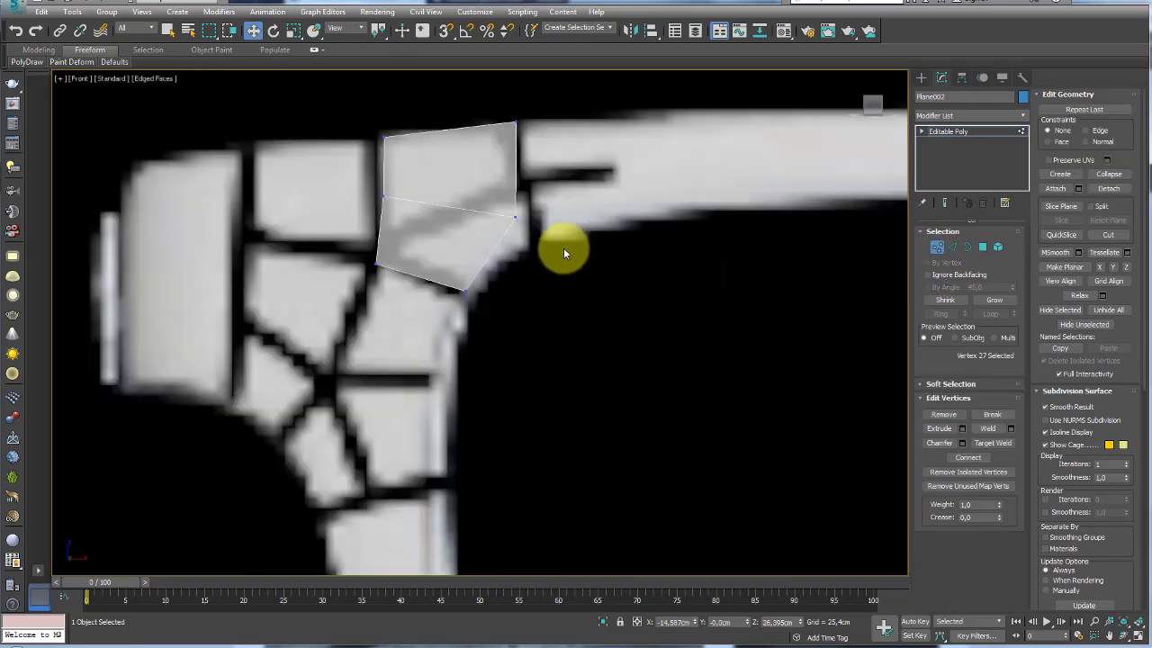
left_click(515, 217)
left_click_drag(540, 191, 523, 169)
mouse_move(439, 202)
left_mouse_down()
mouse_move(369, 179)
mouse_move(394, 288)
mouse_move(347, 359)
left_mouse_up()
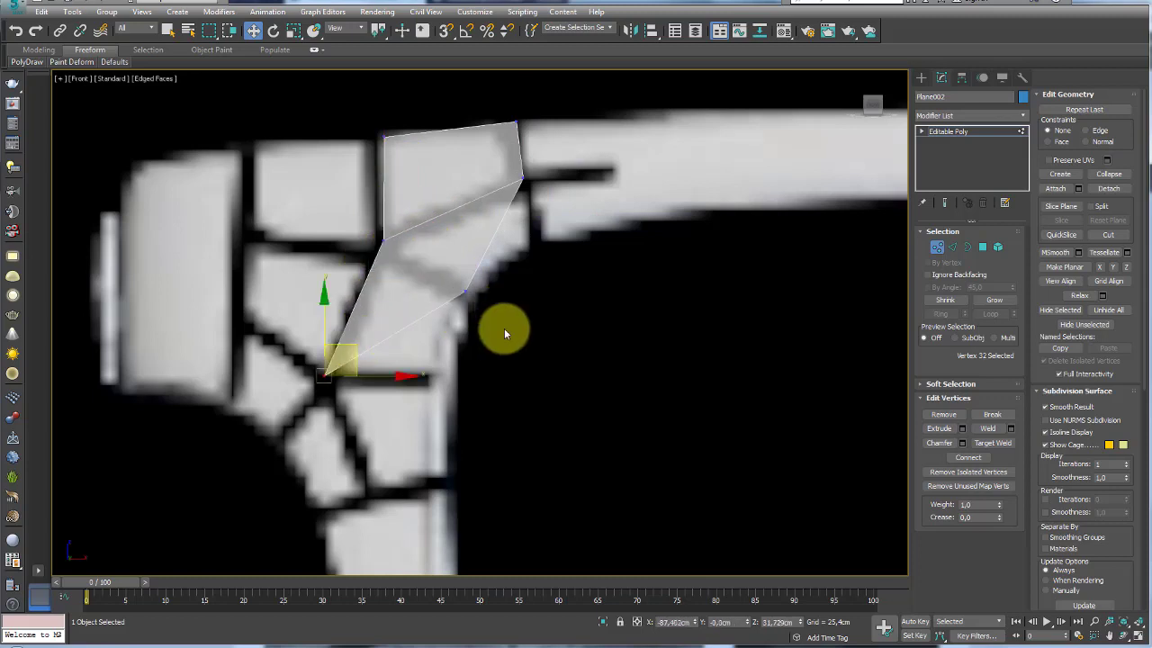
left_click(465, 291)
left_click_drag(485, 261, 496, 342)
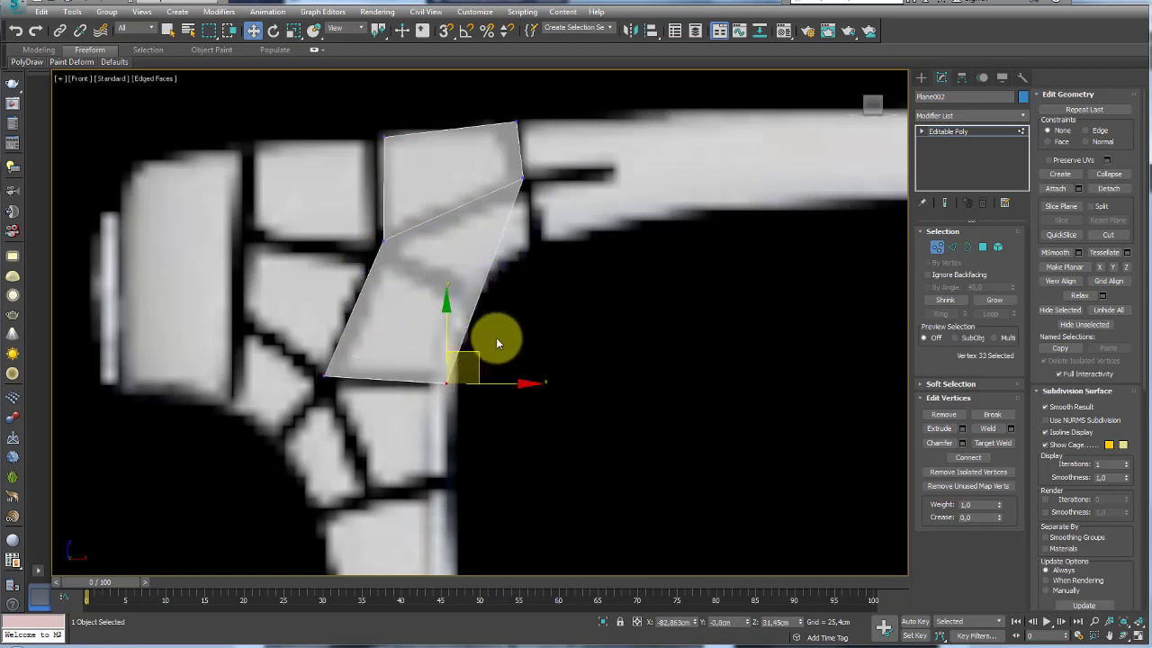
Cut a new edge across the piece and align the cut vertices with the rim.
key("alt+c")
left_click(385, 237)
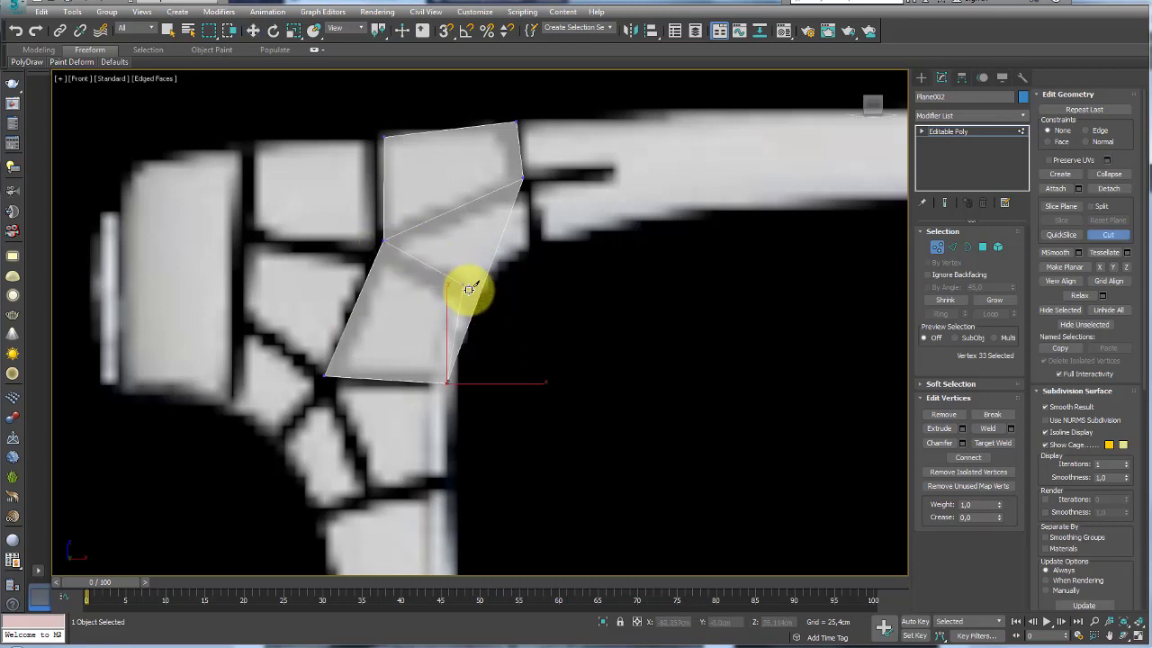
left_click(479, 293)
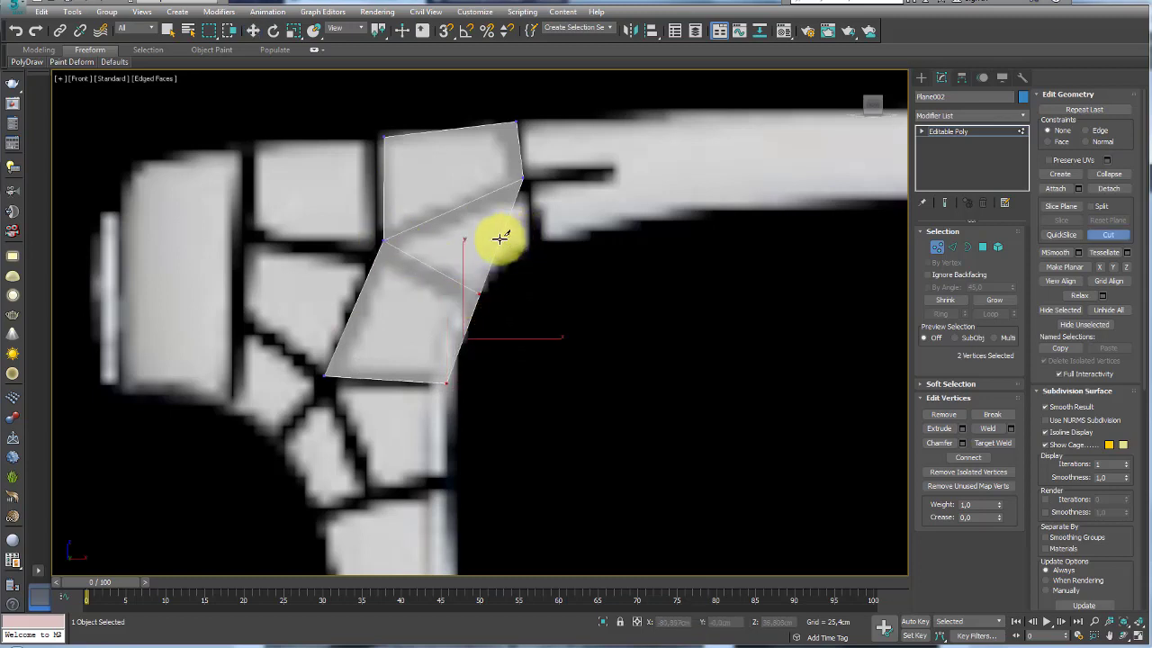
left_click(500, 239)
left_click(385, 239)
right_click(519, 249)
key("w")
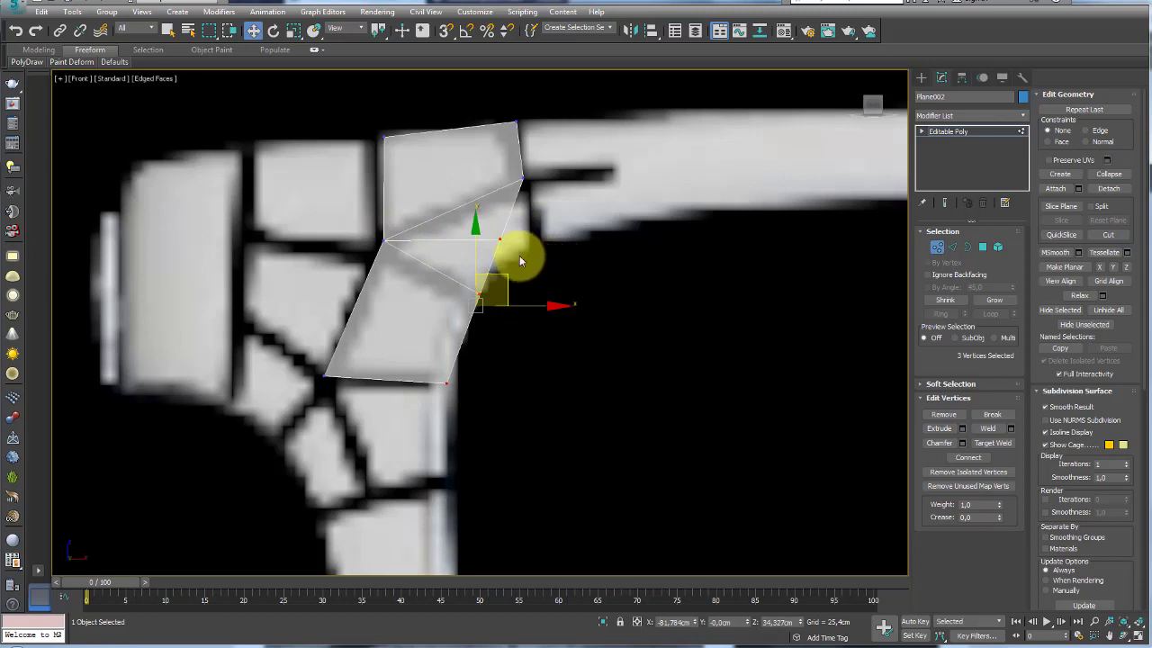
left_click_drag(519, 256, 573, 216)
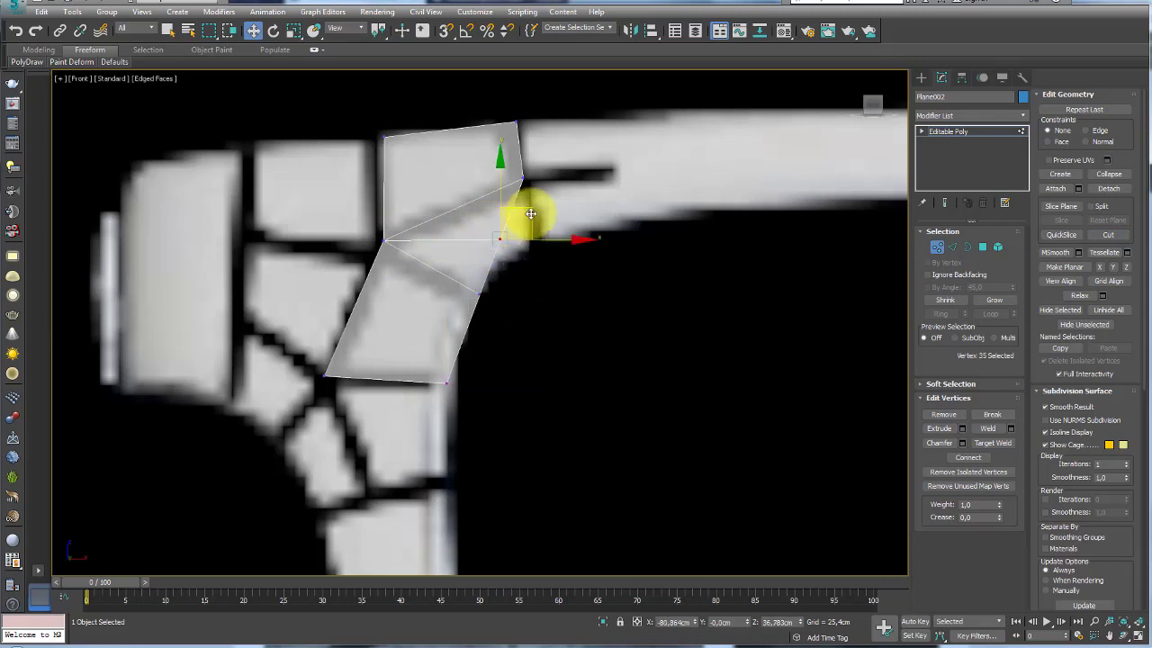
left_click(478, 291)
left_click_drag(501, 269, 492, 274)
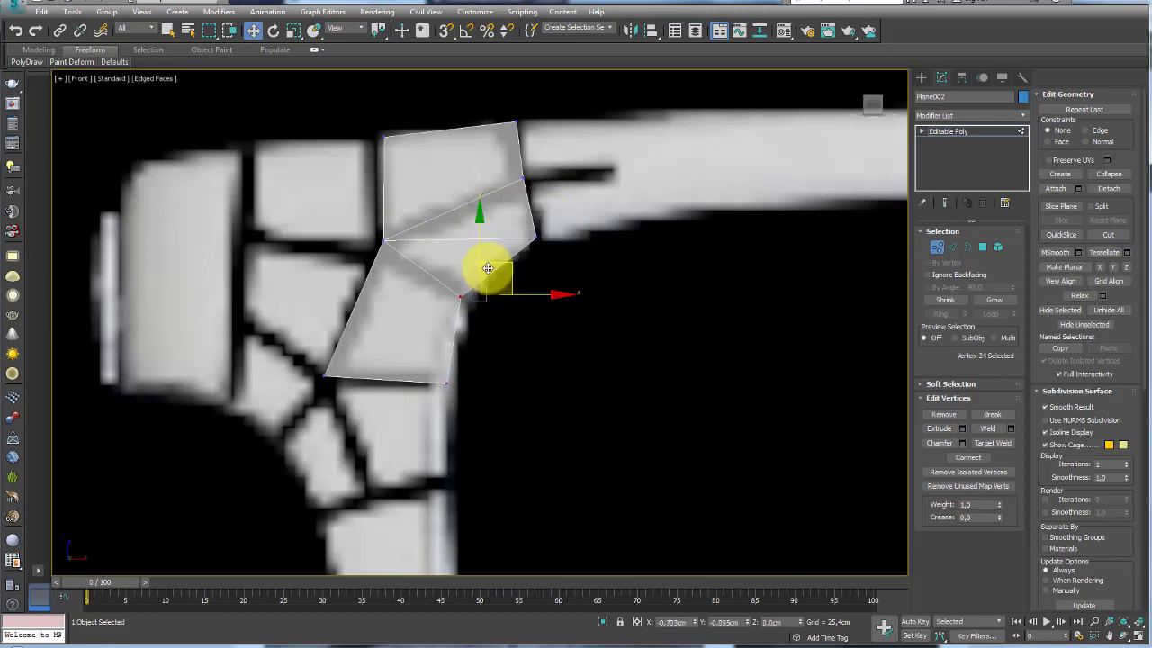
Shift-drag the piece's bottom edge down to extend a new polygon along the rim.
left_click(954, 247)
left_click(472, 235)
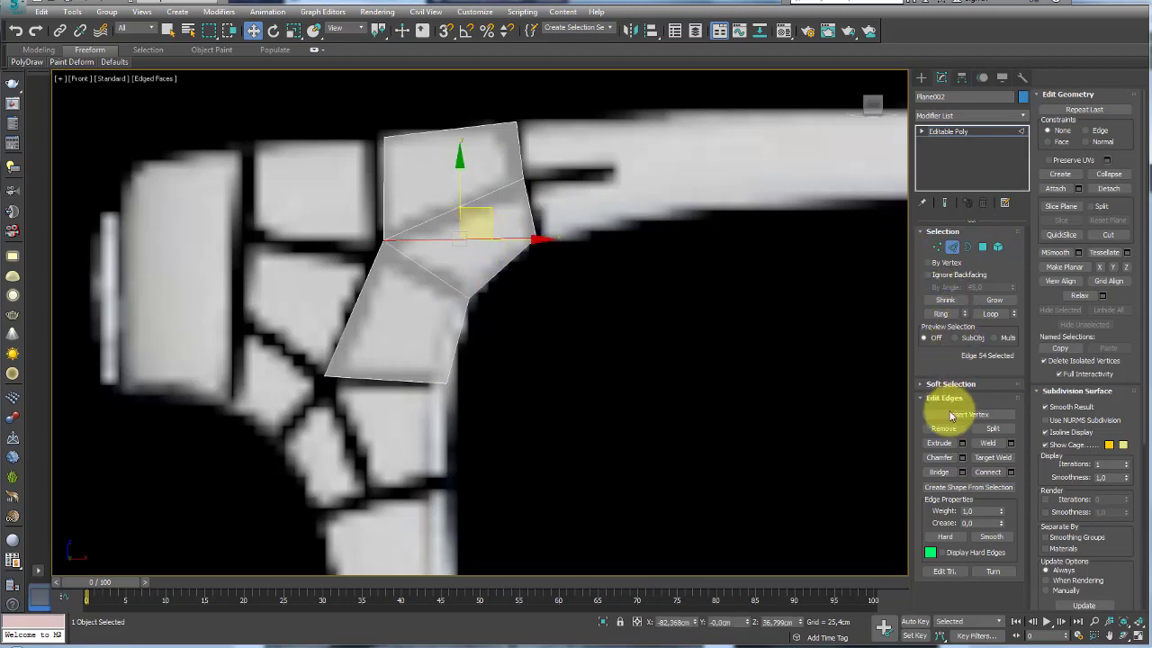
mouse_move(563, 214)
middle_mouse_down()
mouse_move(571, 244)
mouse_move(445, 278)
middle_mouse_up()
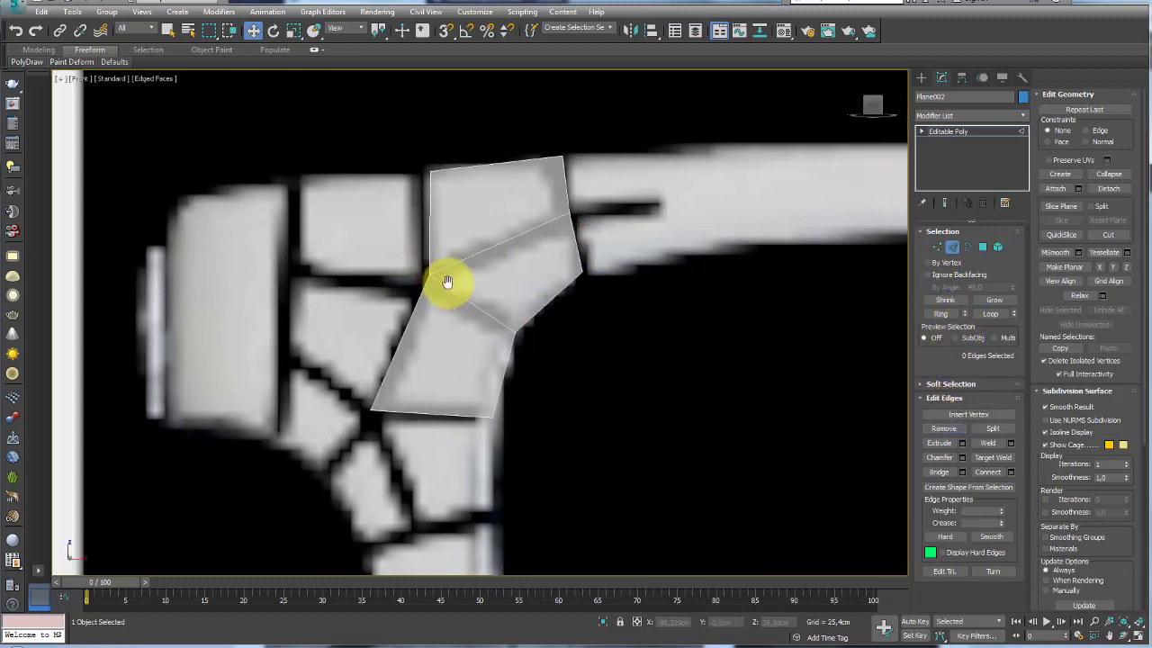
scroll(445, 278, "up", 2)
middle_click_drag(624, 330, 598, 298)
left_click(598, 298)
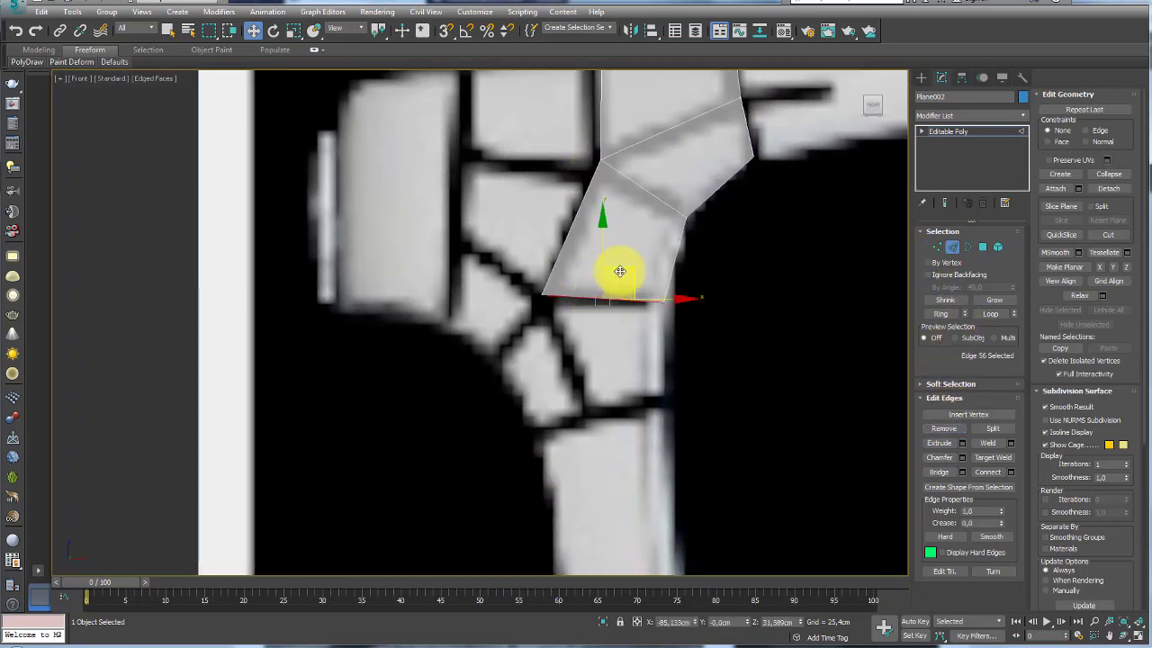
left_click_drag(620, 271, 627, 371, "shift")
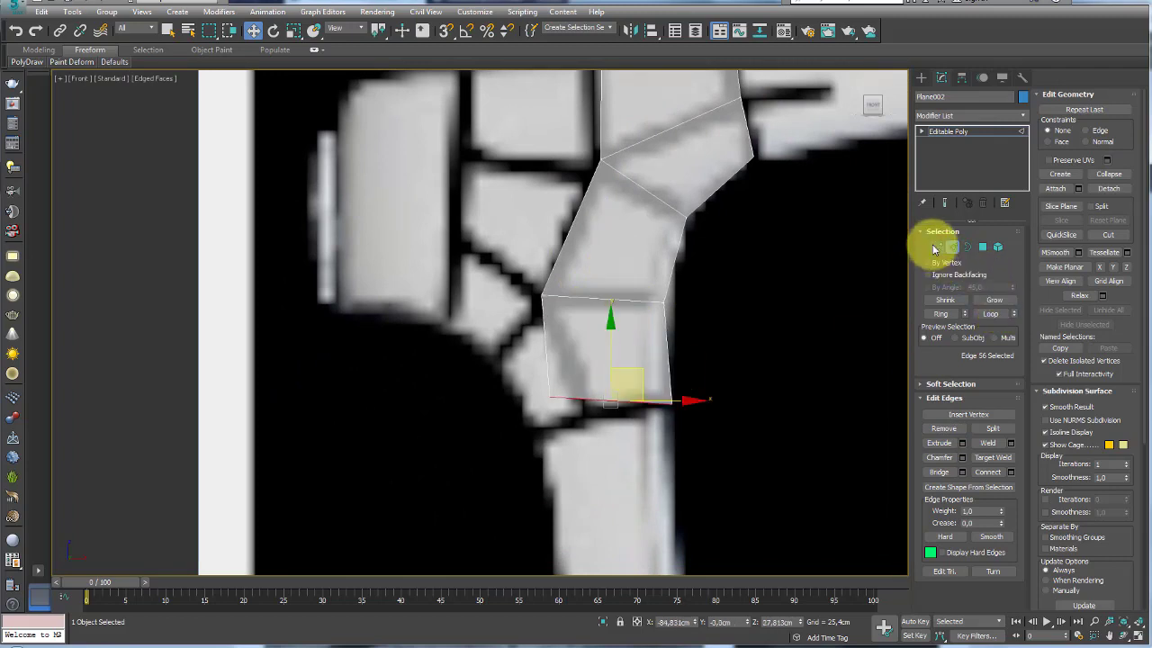
Snap the new polygon's bottom-left and right-side vertices onto the rim outline.
left_click(934, 249)
left_click(551, 394)
left_click_drag(550, 394, 585, 419)
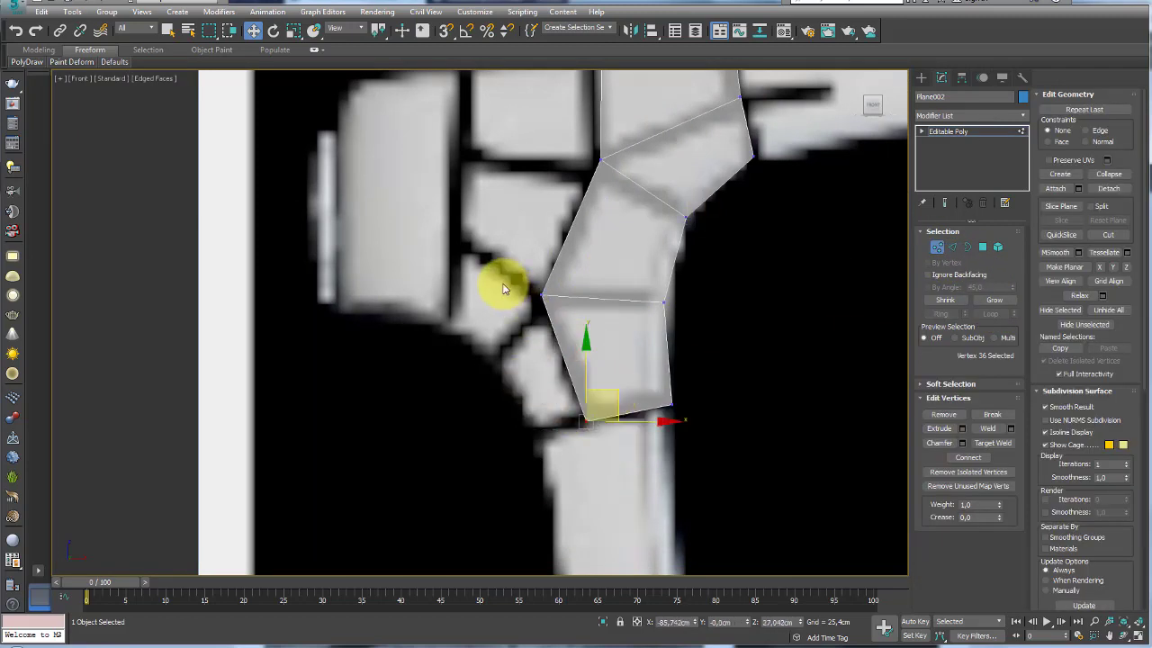
left_click(541, 295)
left_click_drag(565, 265, 586, 277)
scroll(621, 270, "down", 3)
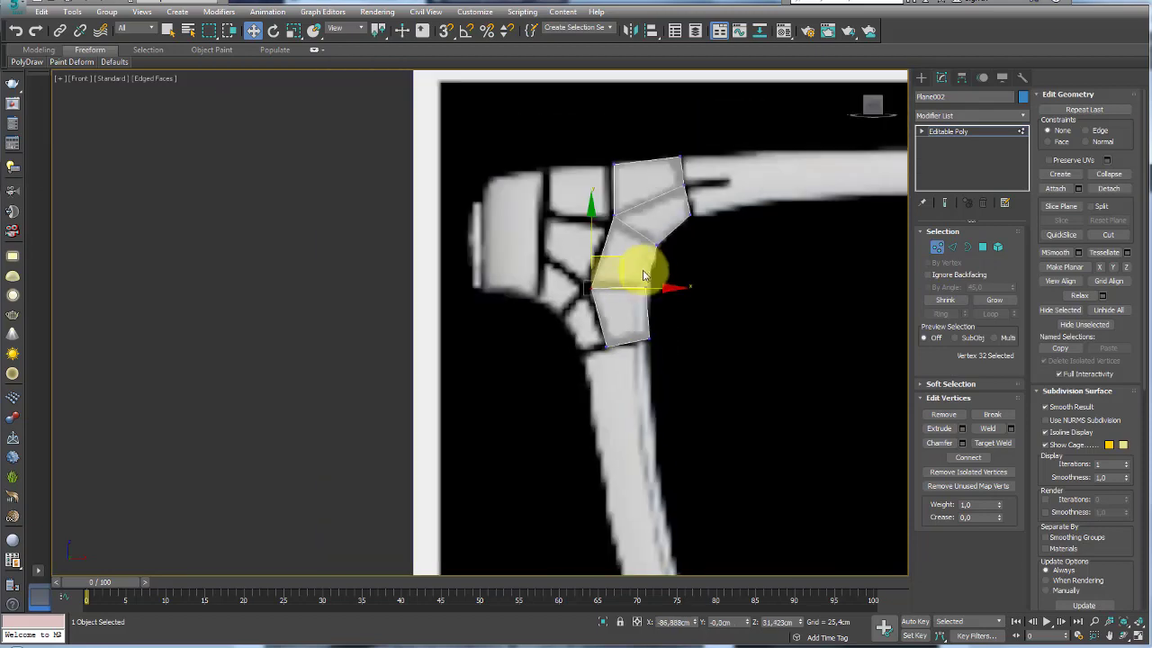
Extrude a new polygon leftward from the rim mesh's edge.
left_click(953, 248)
scroll(599, 315, "up", 3)
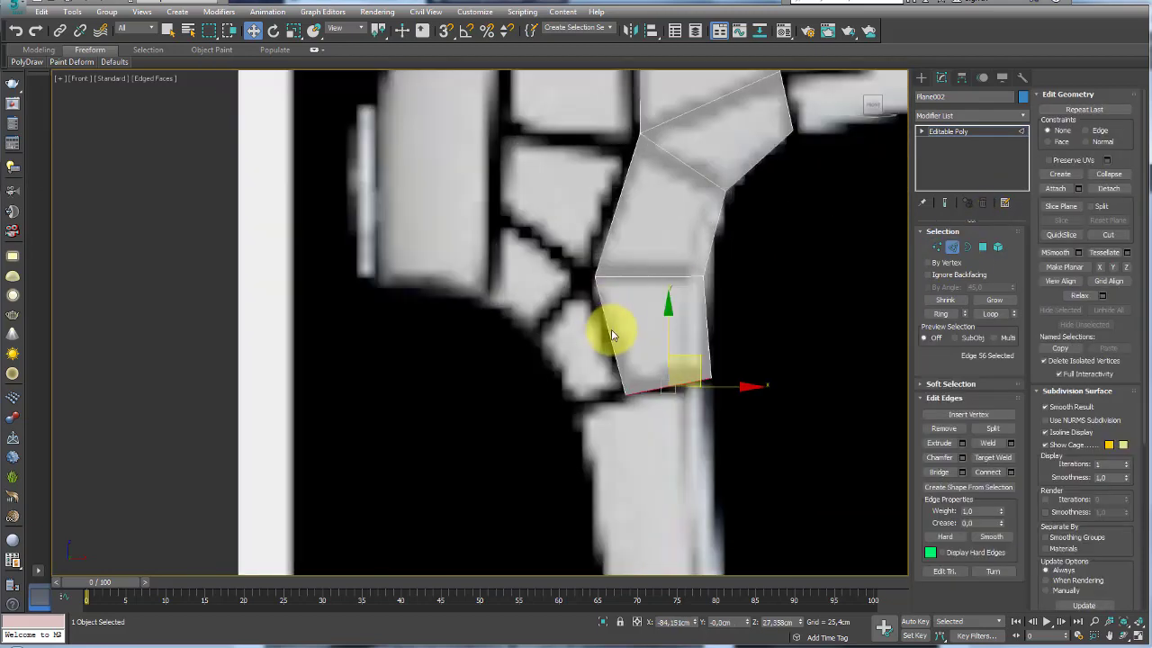
left_click_drag(607, 332, 553, 340, "shift")
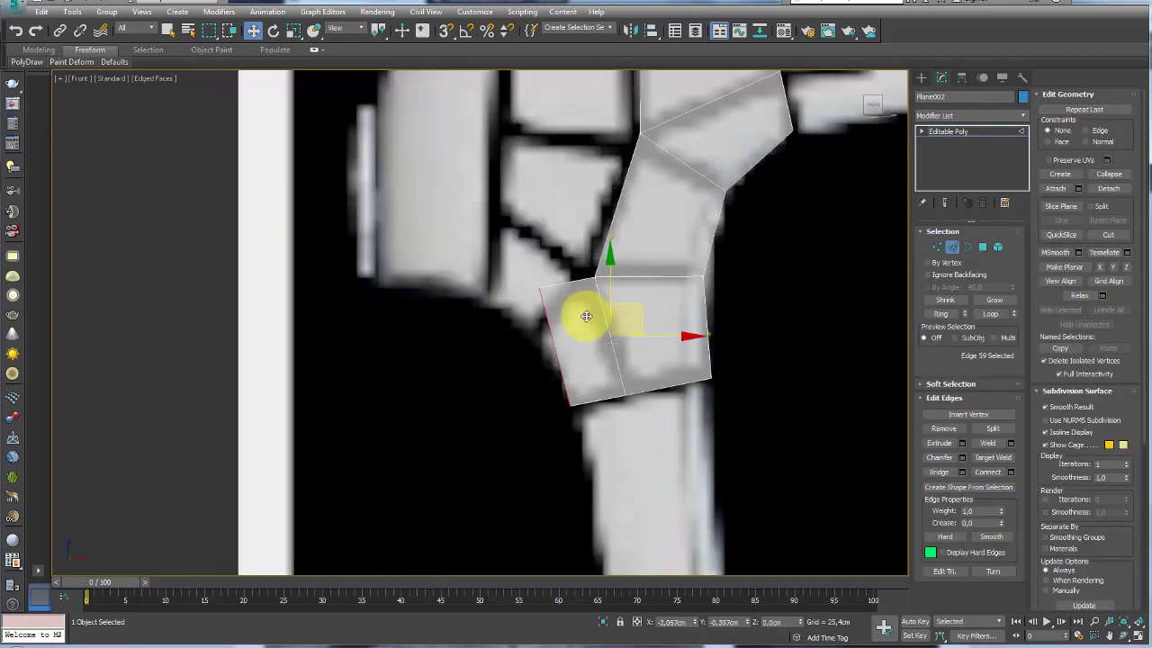
key("1")
left_click(540, 289)
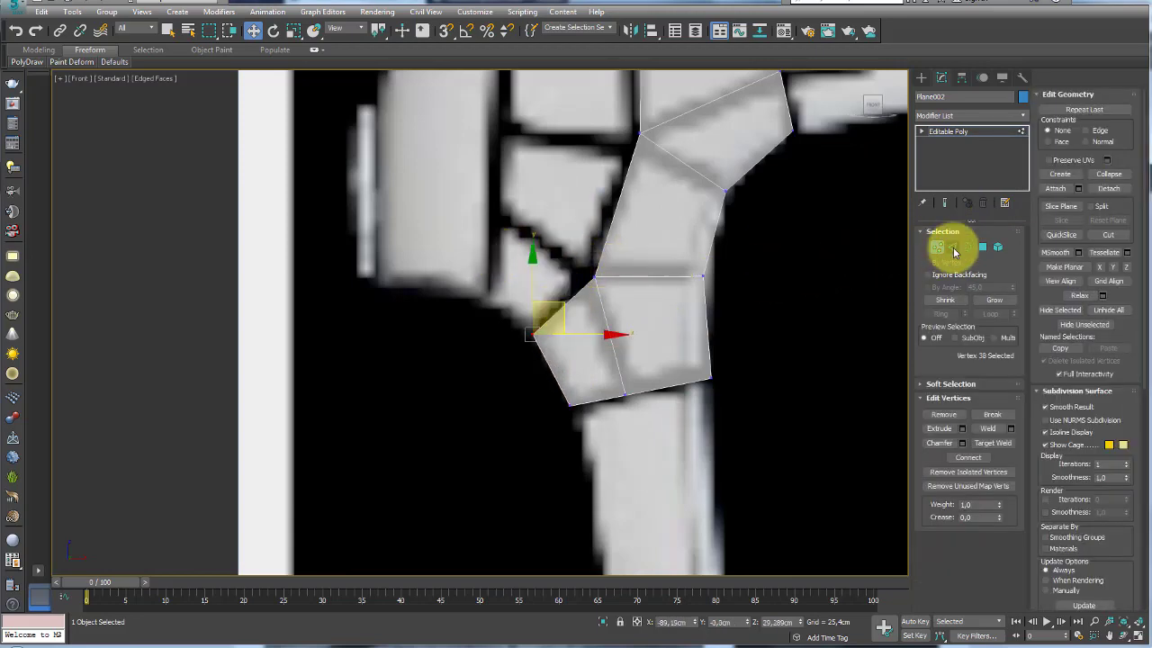
left_click(953, 248)
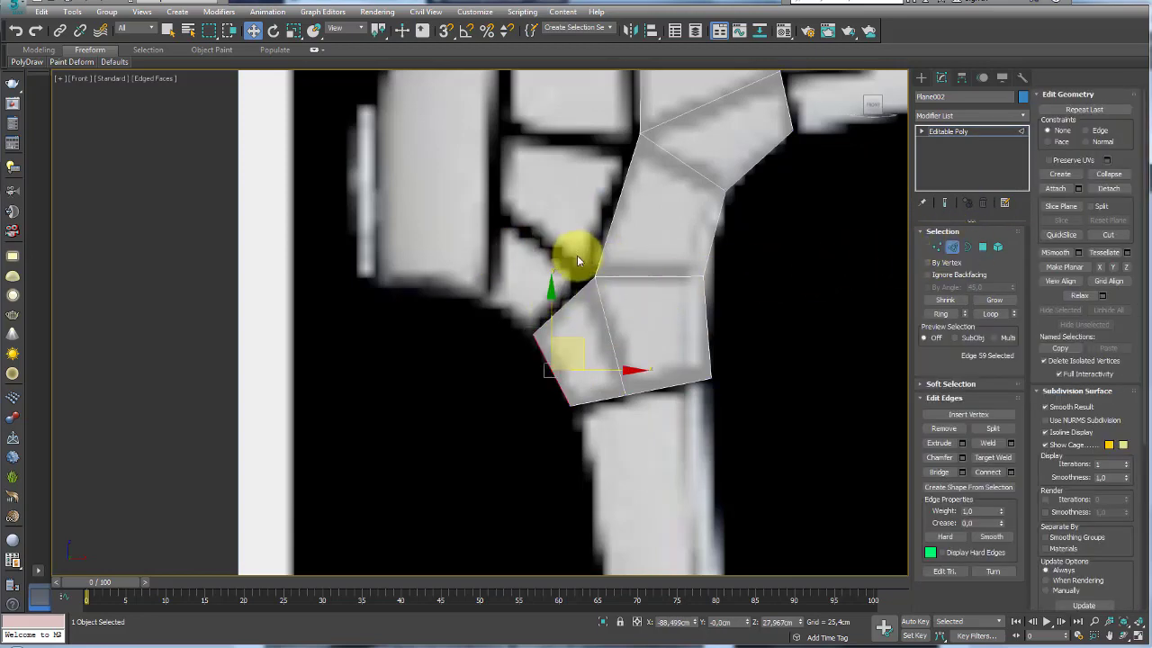
Select three left-side edges of the upper corner and extrude them into new faces.
middle_click_drag(576, 260, 561, 282)
left_click(599, 288)
left_click(615, 198, "ctrl")
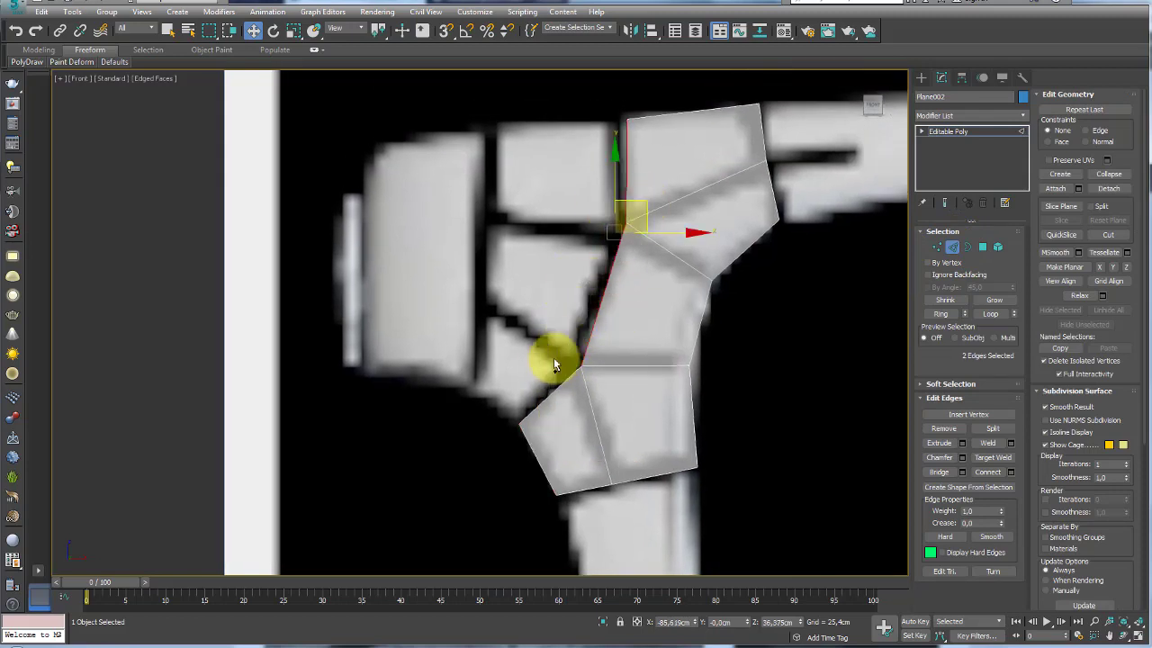
left_click(553, 365, "ctrl")
left_click_drag(654, 289, 511, 289, "shift")
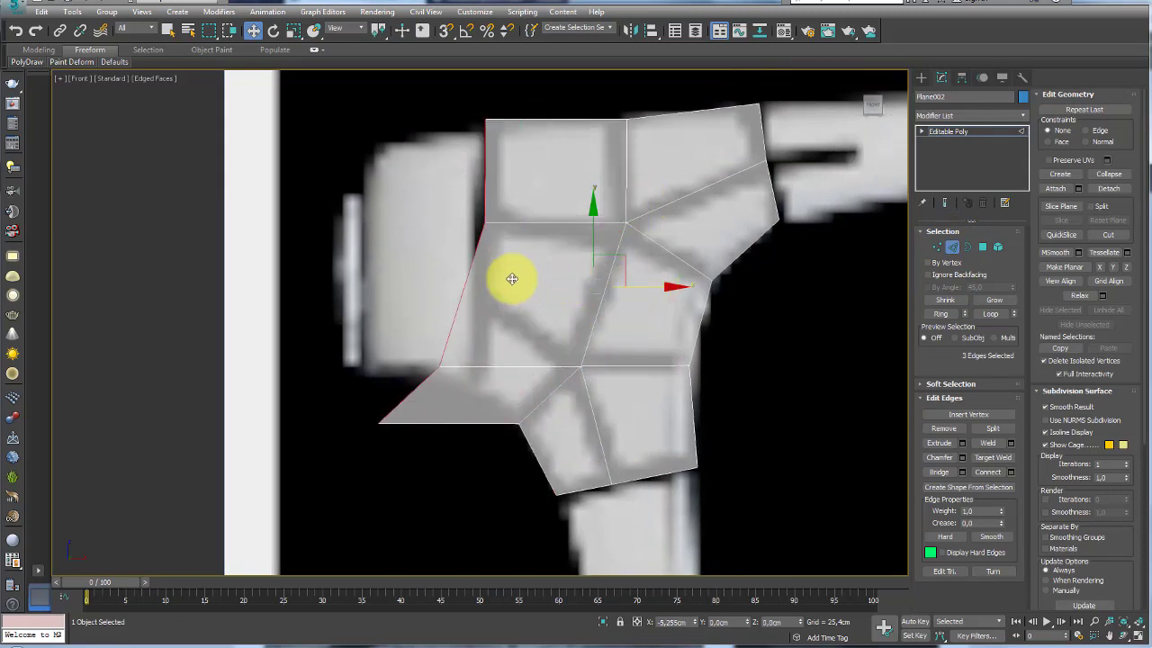
Move the new faces' left-side vertices onto the frame's corner outline.
left_click(936, 250)
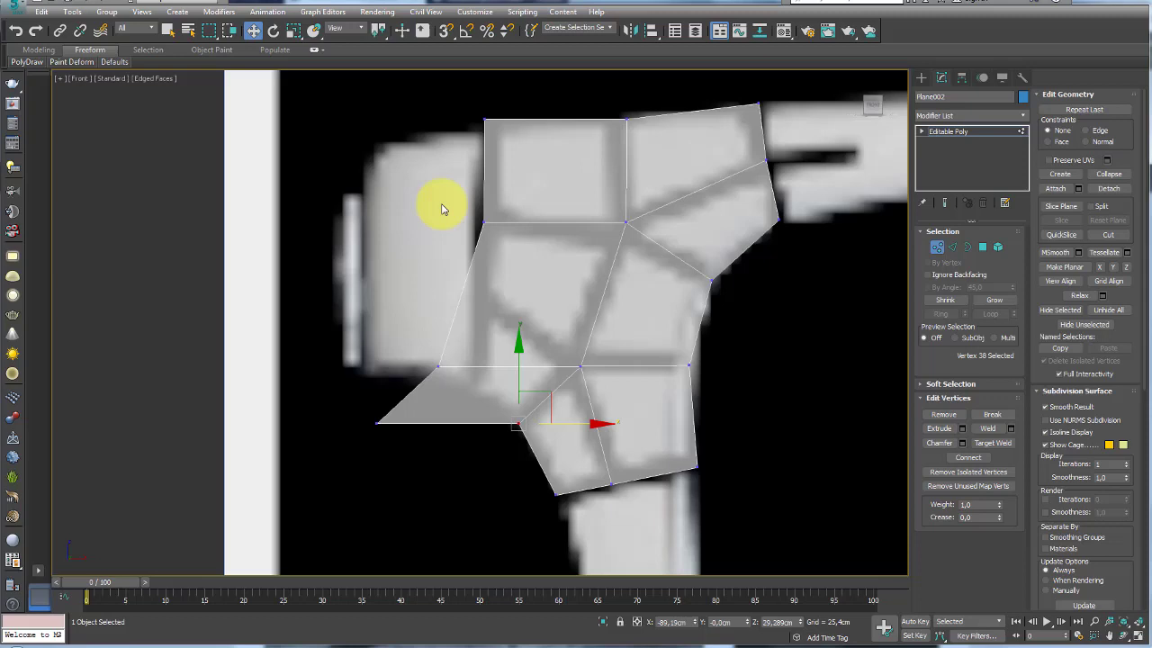
left_click(485, 224)
left_click(438, 366)
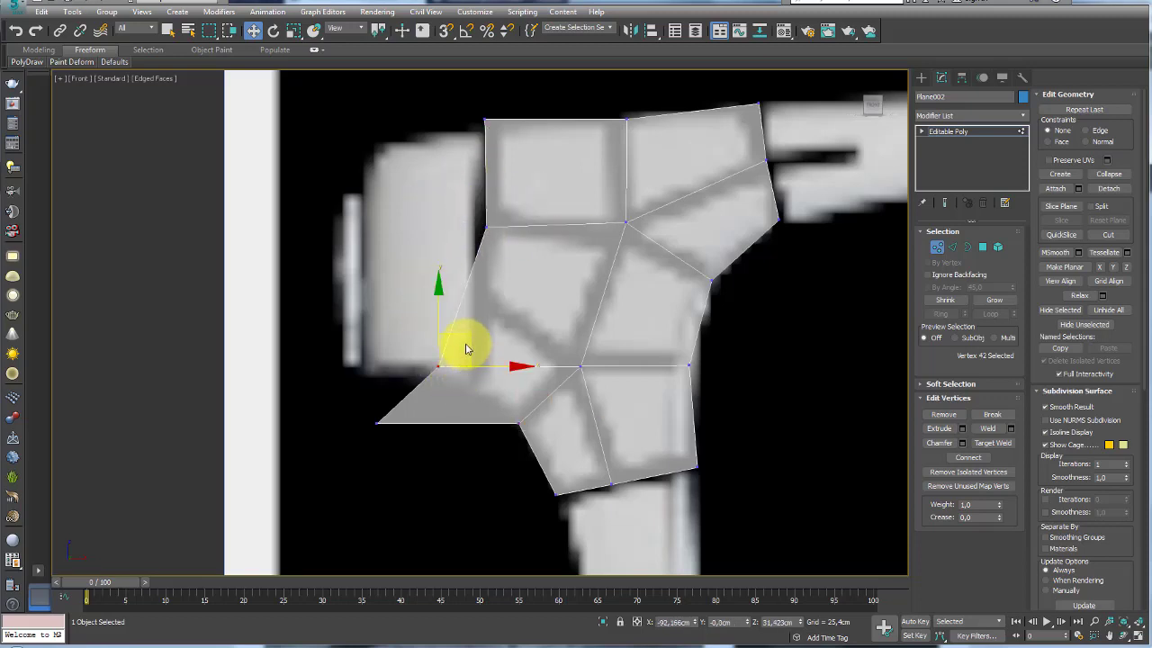
left_click_drag(463, 342, 510, 259)
left_click(379, 422)
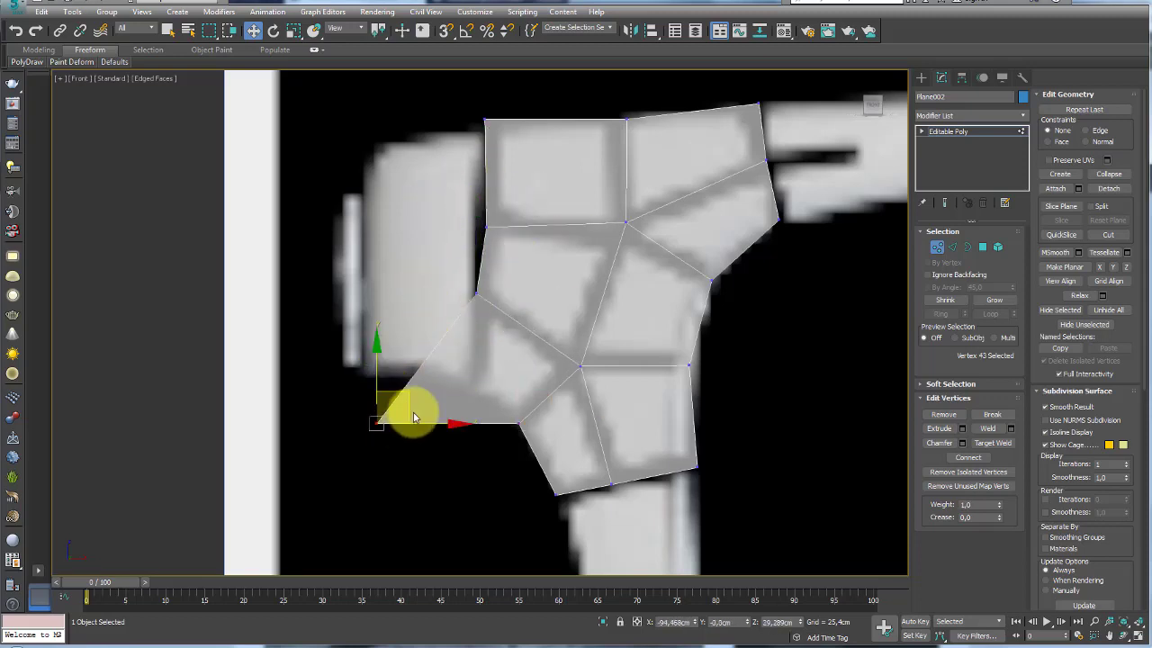
left_click_drag(411, 393, 509, 360)
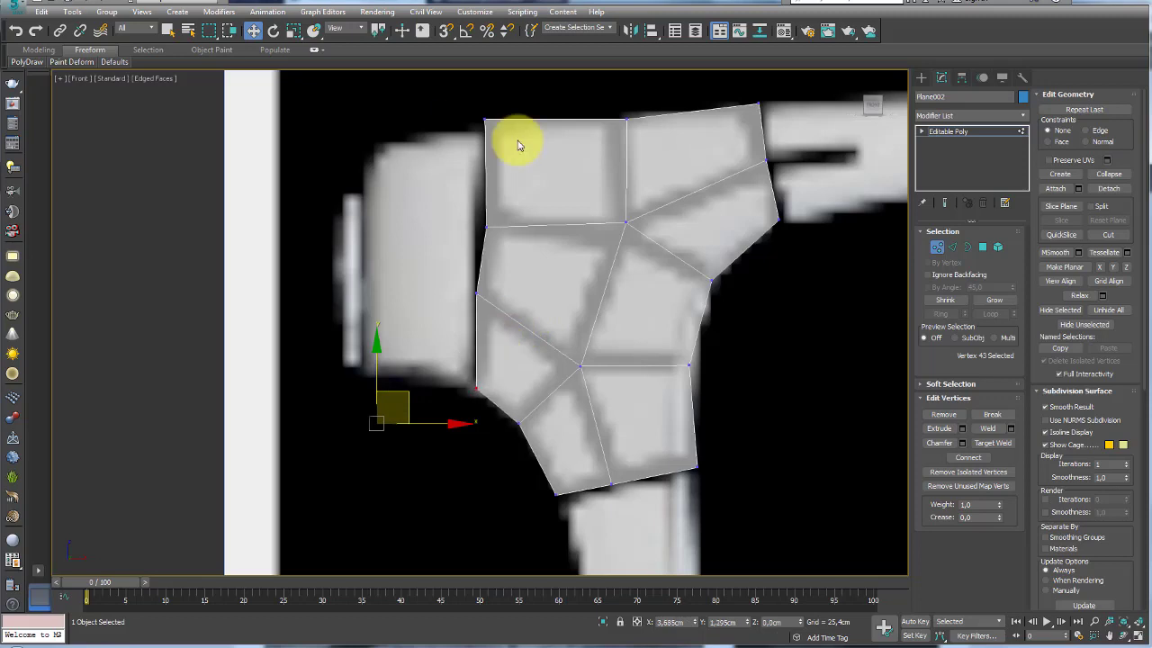
left_click(486, 120)
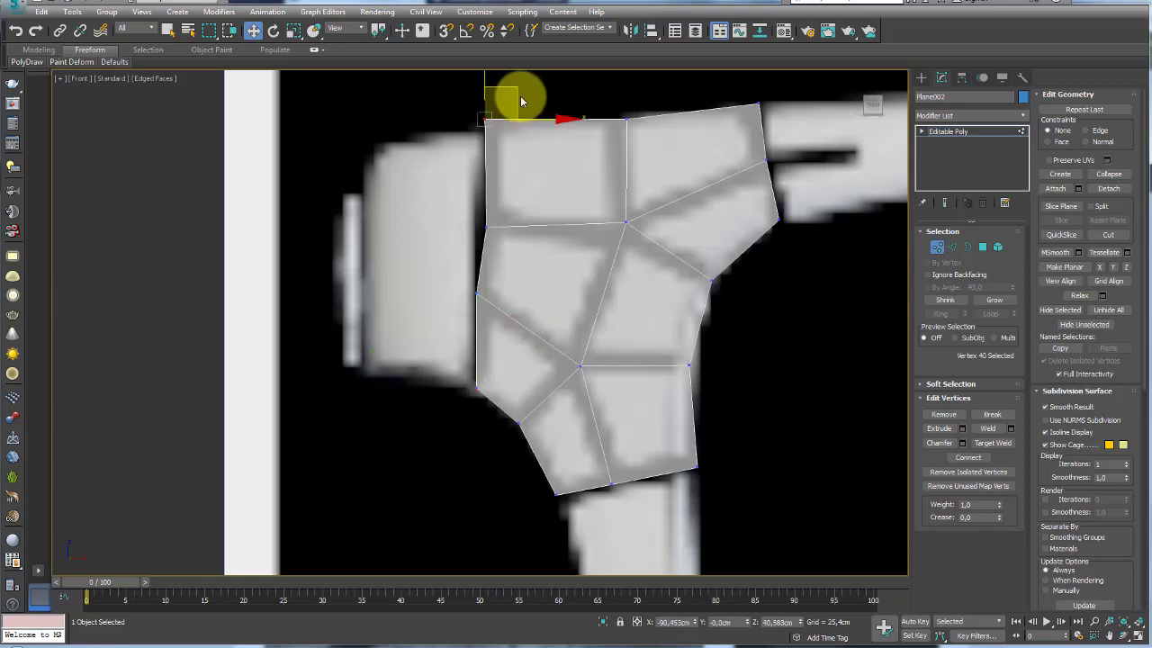
left_click(487, 228)
left_click_drag(487, 230, 475, 218)
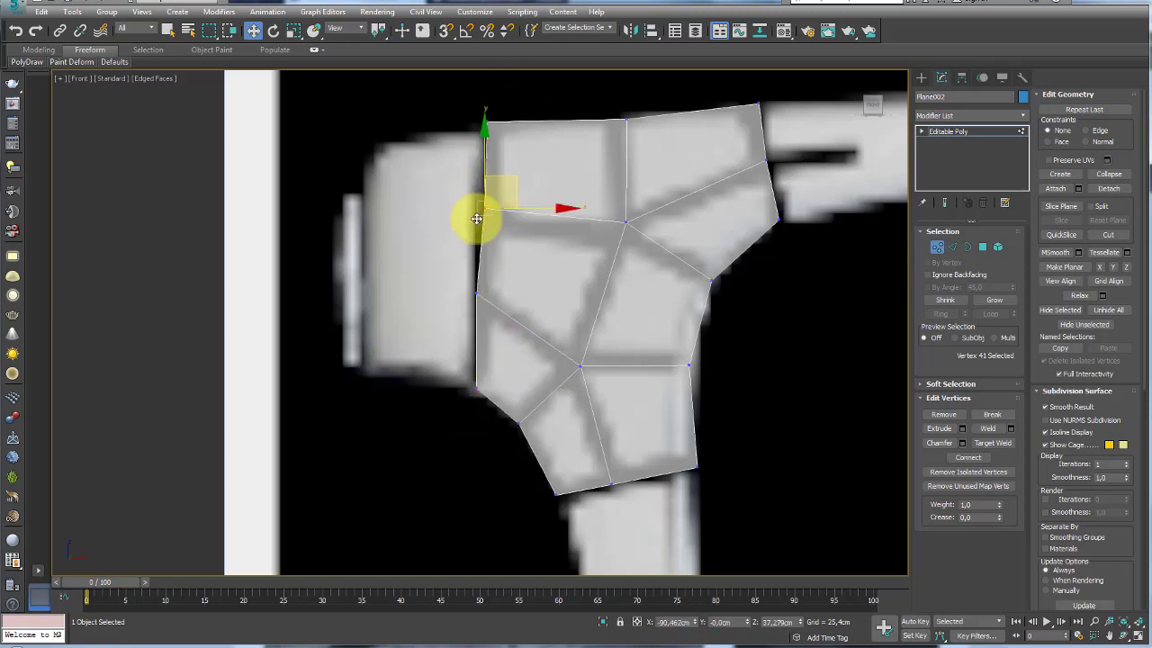
left_click(479, 294)
Inspect the lower rim and reference, returning to the Editable Poly object level.
scroll(539, 306, "down", 4)
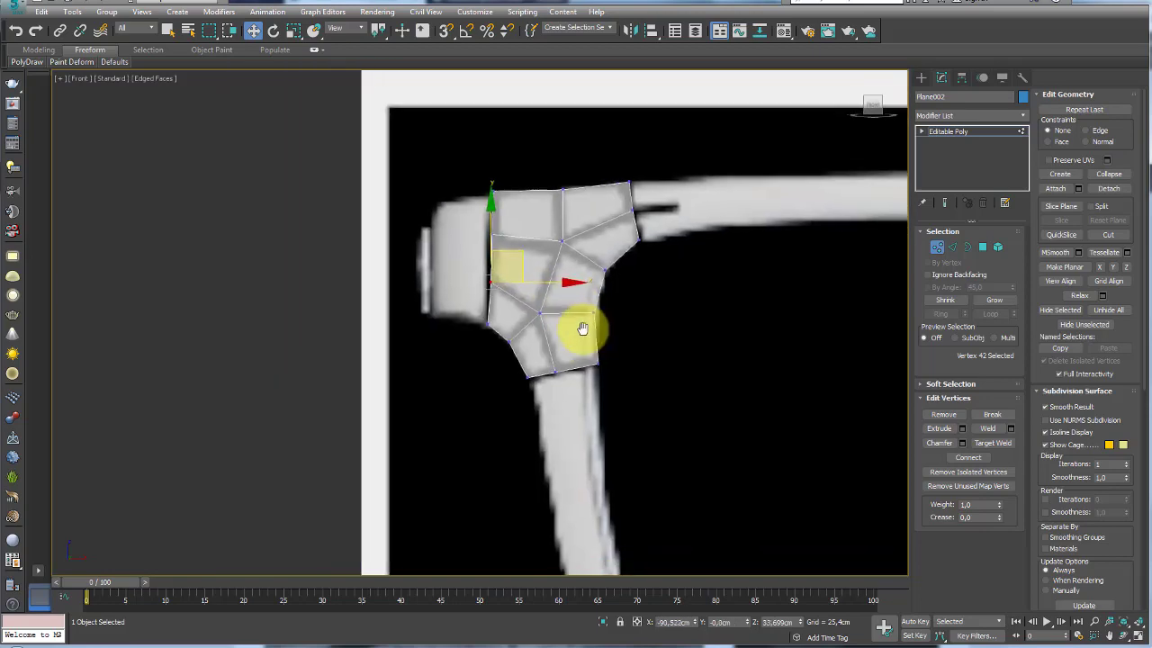
scroll(594, 378, "down", 4)
scroll(612, 409, "up", 3)
middle_click_drag(616, 410, 589, 383)
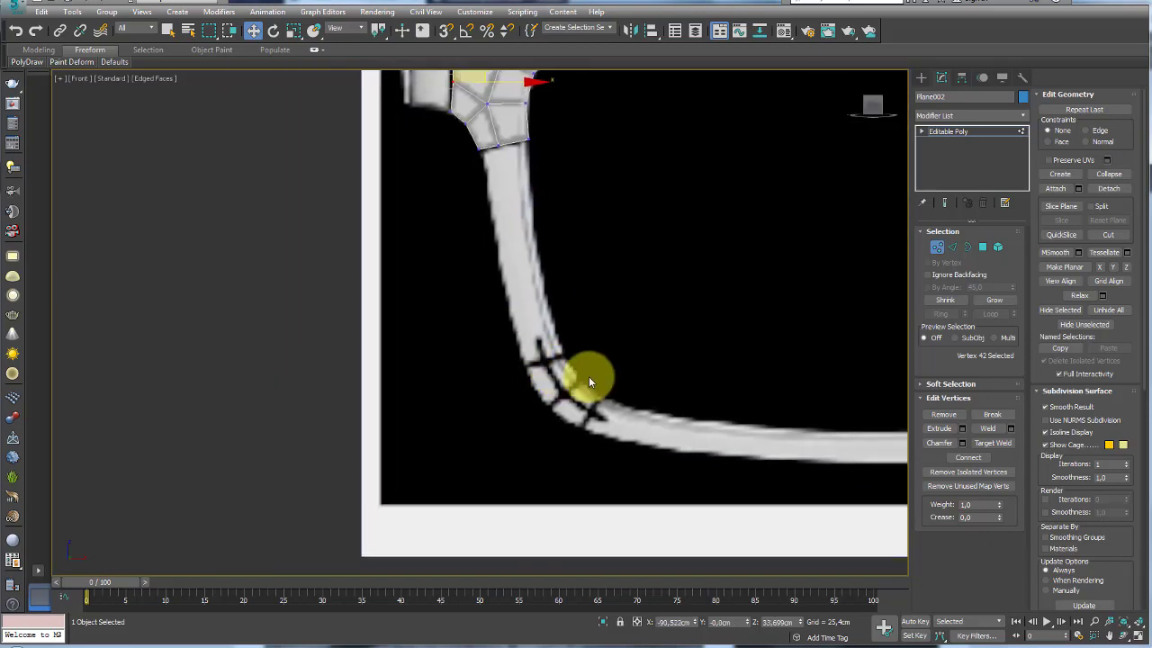
left_click(949, 133)
scroll(783, 216, "down", 3)
scroll(689, 347, "down", 1)
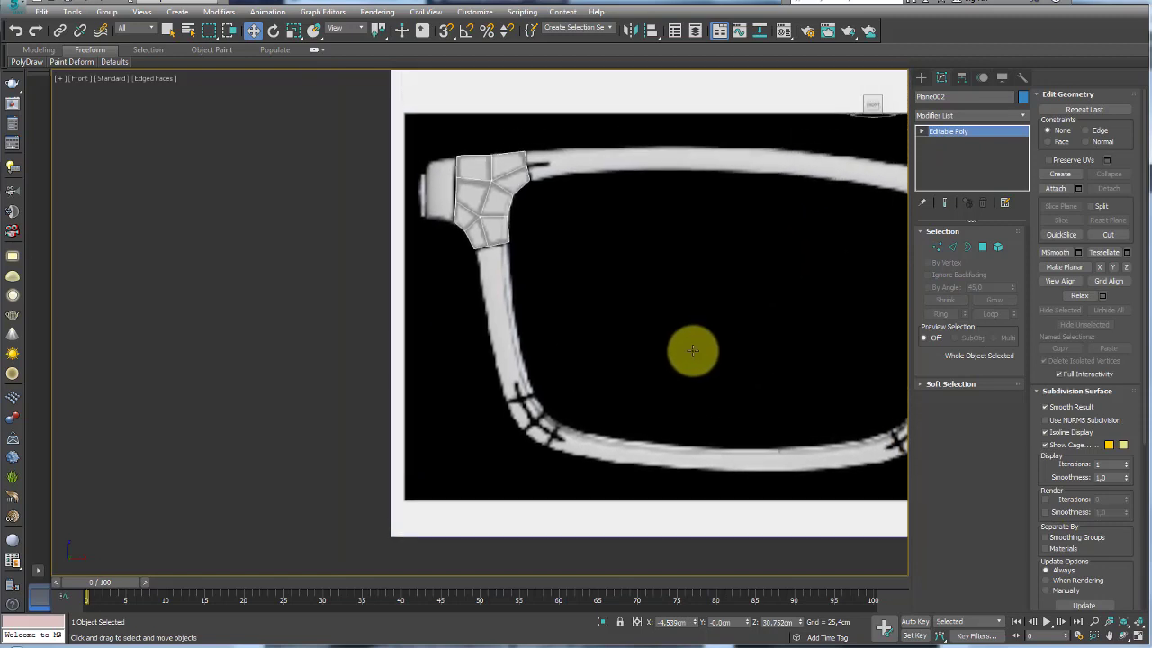
scroll(523, 252, "up", 3)
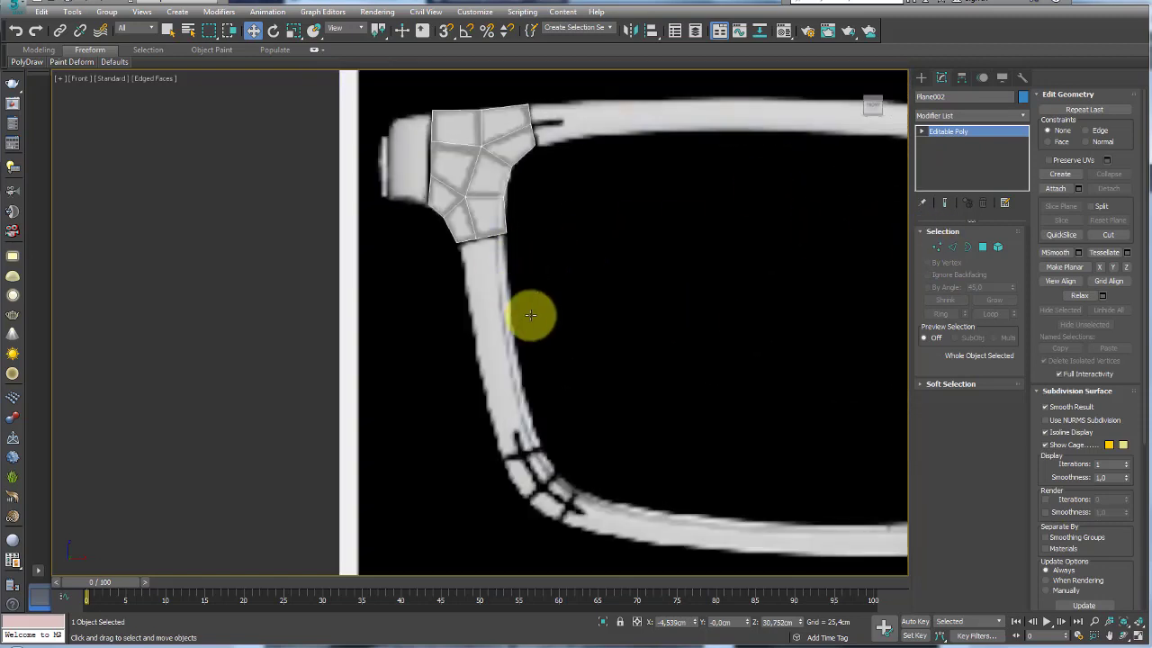
middle_click_drag(532, 409, 510, 279)
Draw Plane003 in the lower lens area with 2 length and 3 width segments.
left_click(922, 79)
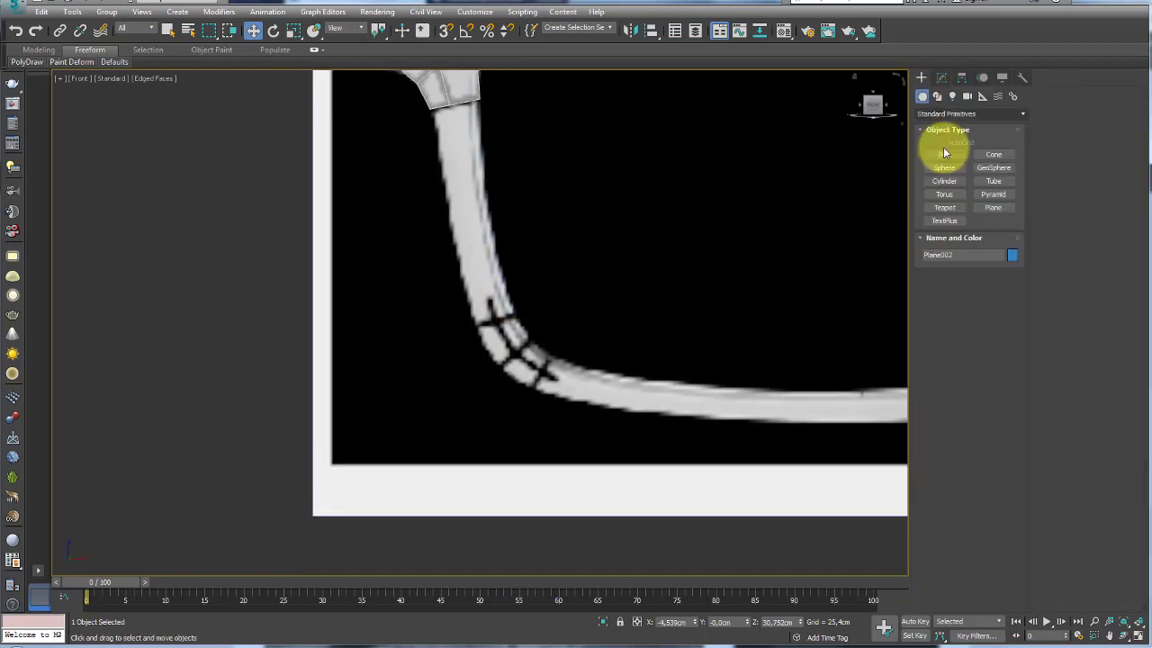
left_click(993, 207)
middle_click_drag(668, 334, 422, 235)
left_click_drag(430, 237, 552, 264)
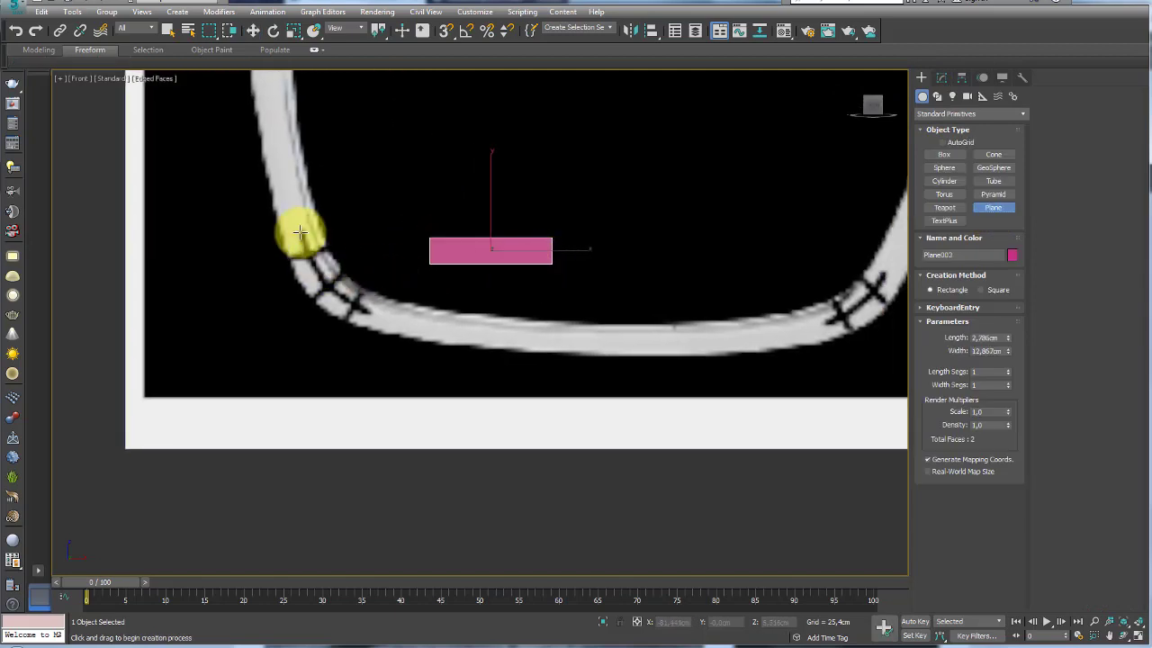
left_click(1009, 369)
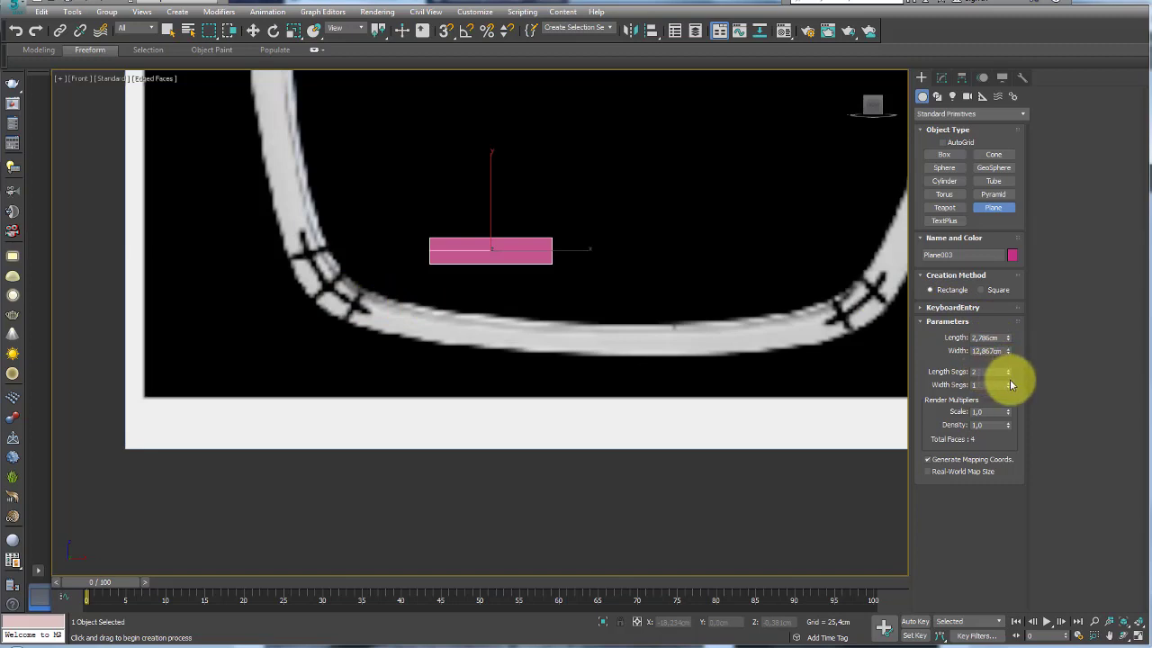
double_click(976, 384)
type("3")
middle_click_drag(498, 275, 462, 291)
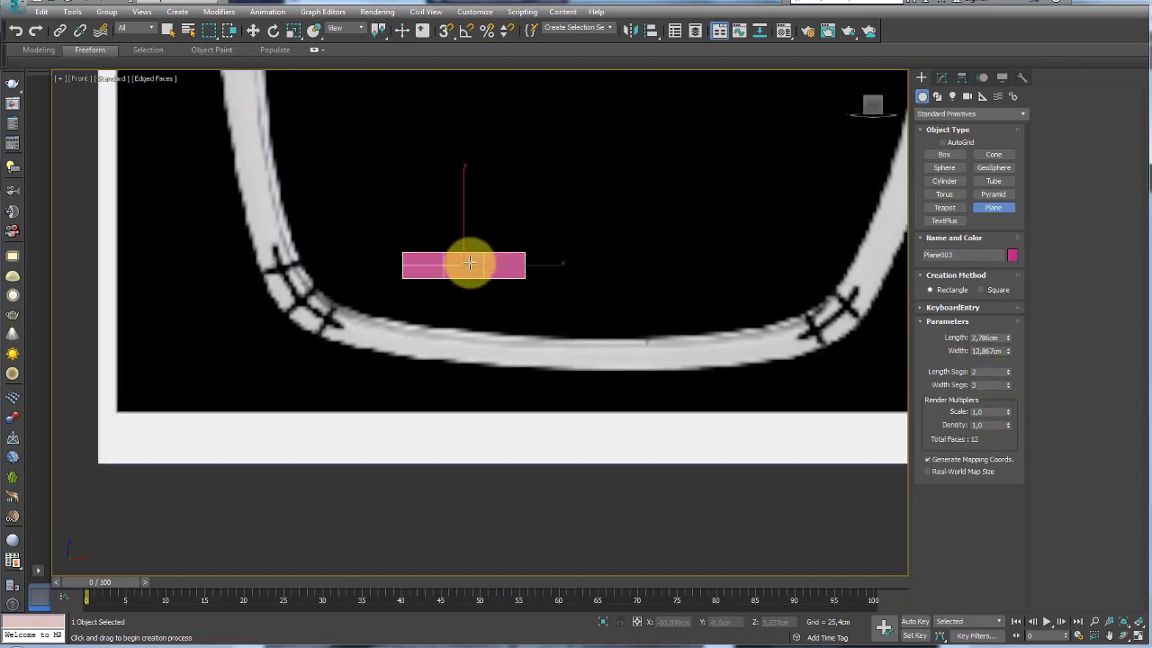
scroll(468, 262, "up", 3)
scroll(473, 254, "down", 3)
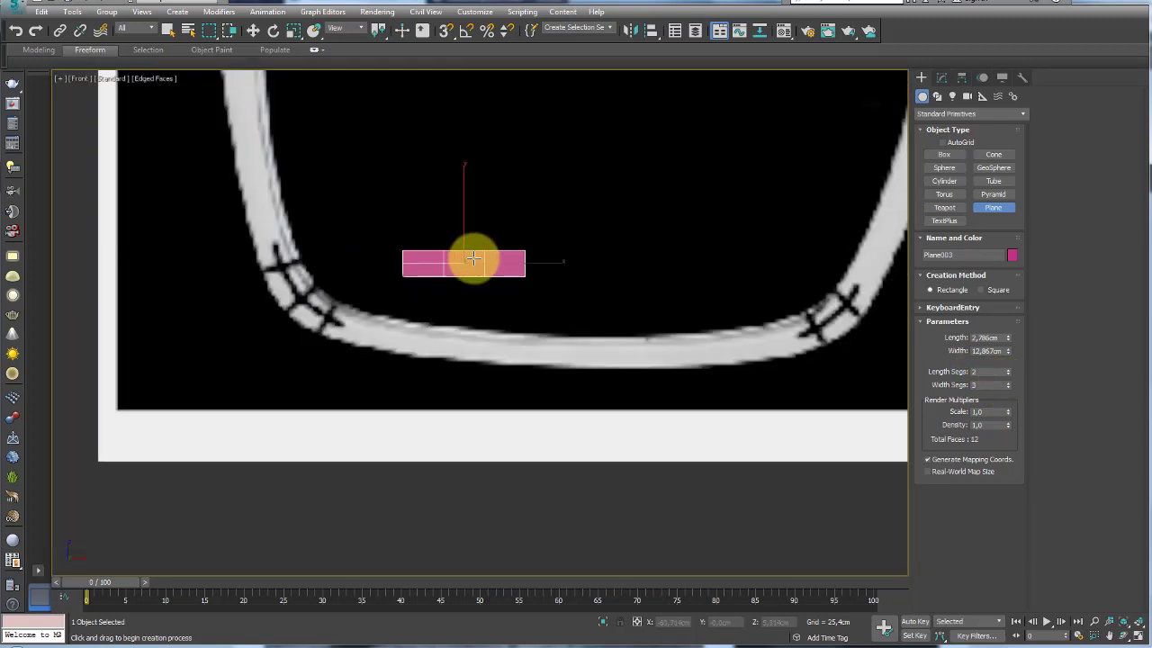
mouse_move(468, 260)
middle_mouse_down()
mouse_move(465, 290)
mouse_move(491, 333)
middle_mouse_up()
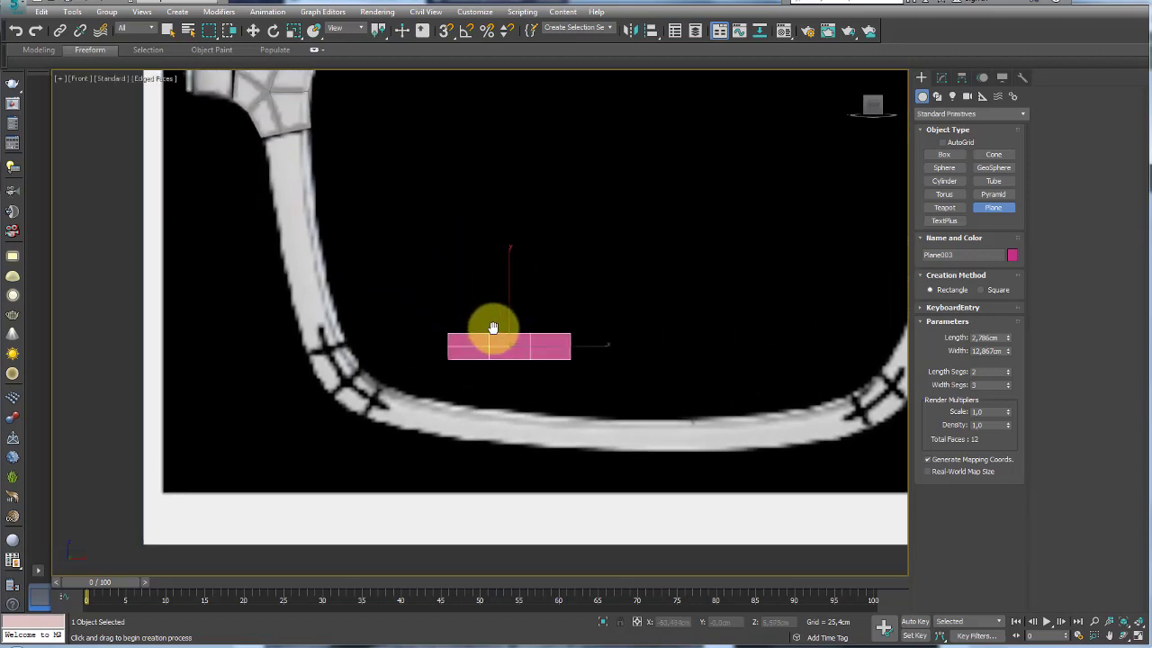
Add a Bend modifier to Plane003 and raise its angle to about 51.5.
left_click(940, 75)
left_click(1023, 117)
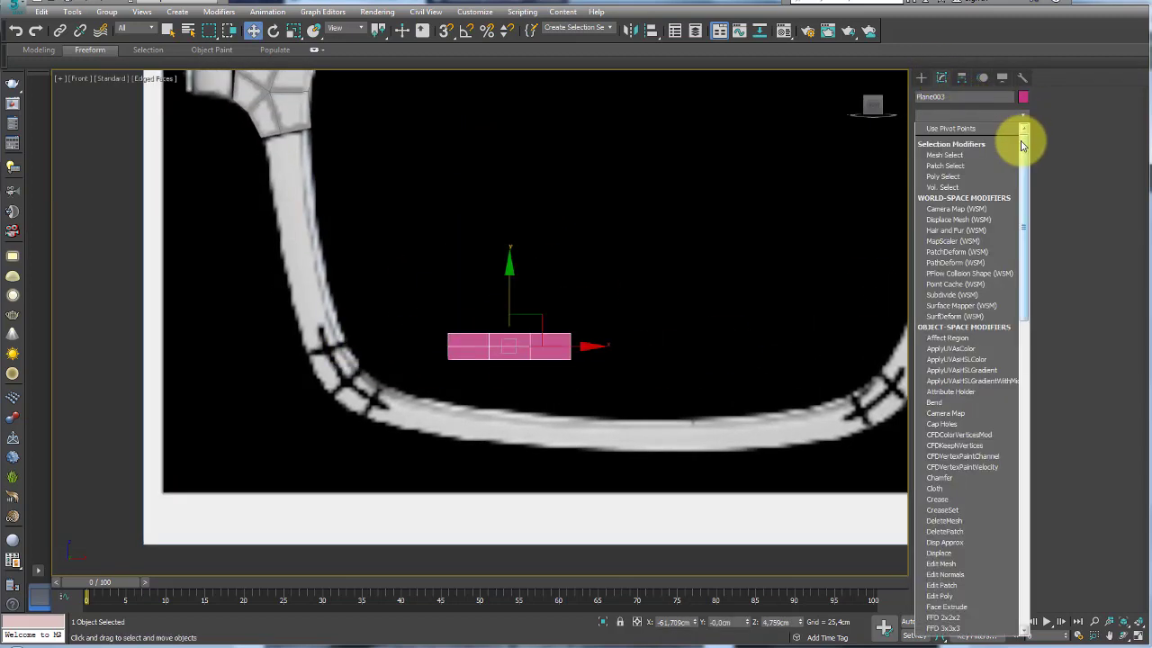
left_click_drag(1026, 129, 1026, 193)
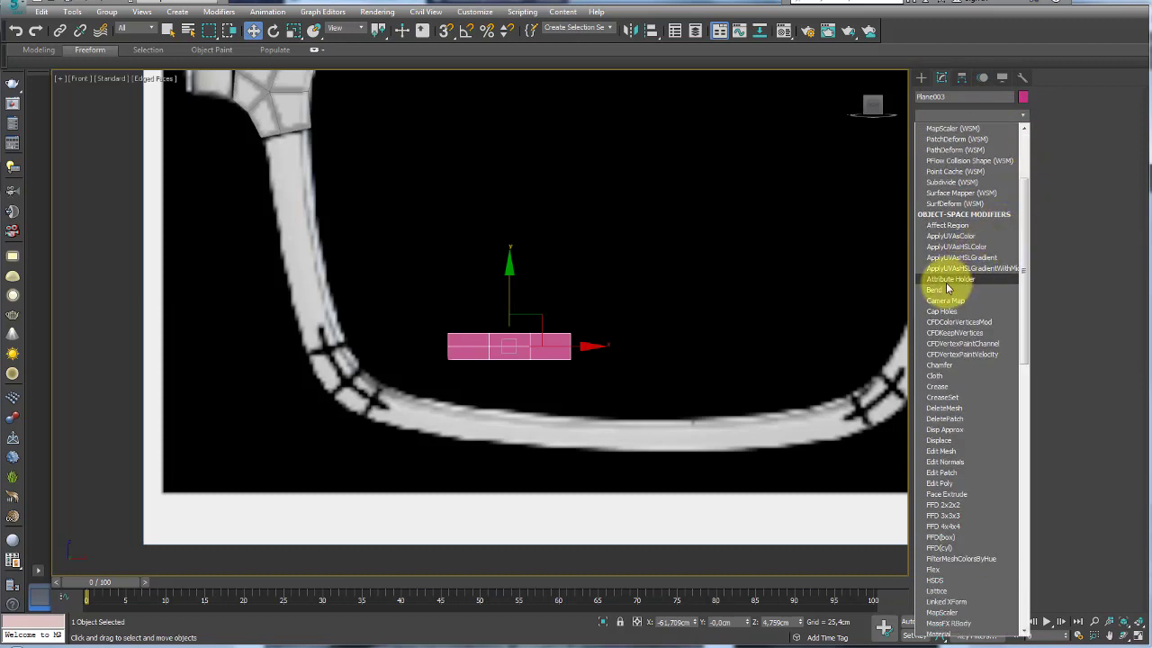
left_click(936, 290)
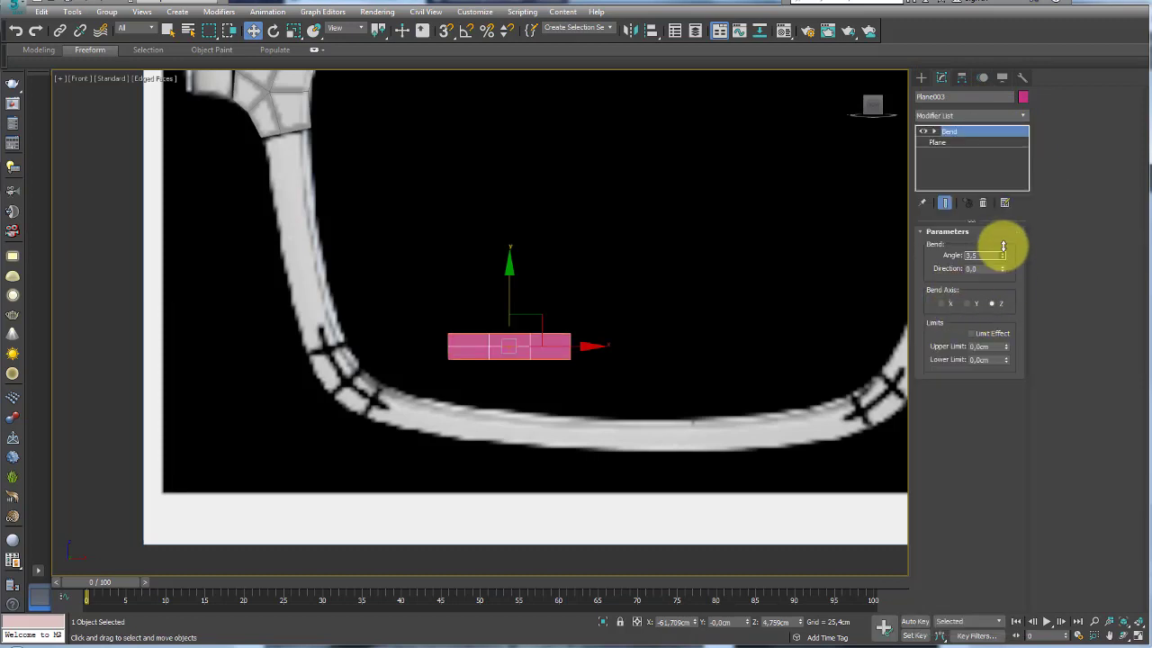
left_click_drag(1002, 246, 1002, 206)
scroll(747, 270, "down", 2)
key("p")
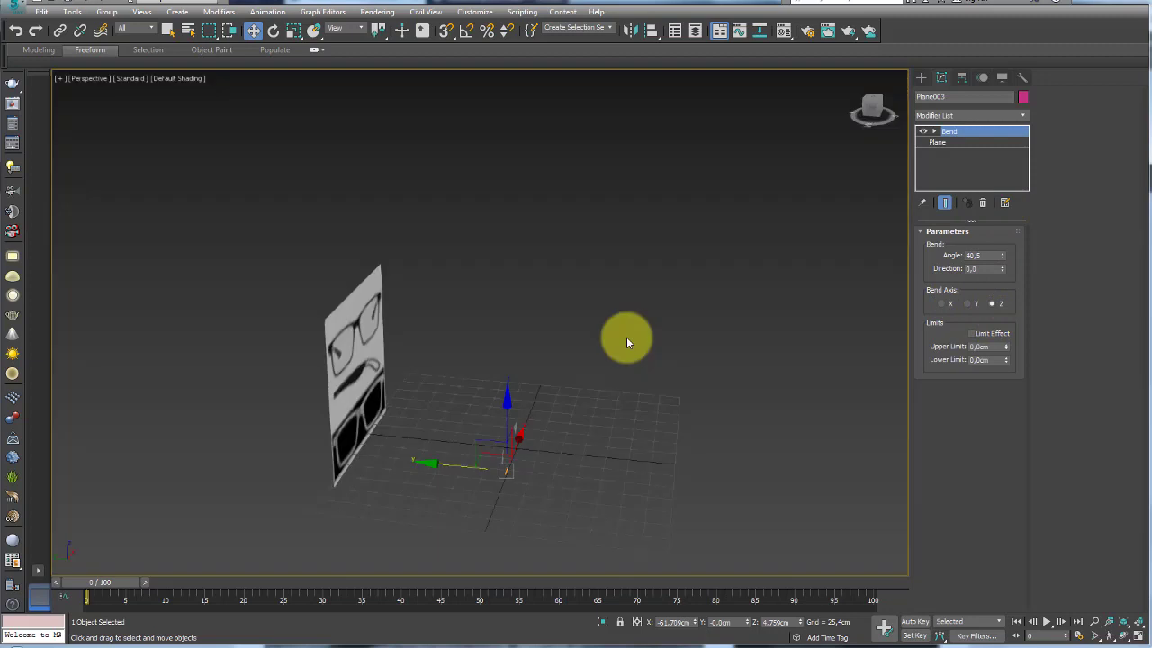
mouse_move(627, 341)
middle_mouse_down("alt")
mouse_move(559, 396)
mouse_move(552, 314)
middle_mouse_up("alt")
left_click_drag(1003, 259, 1006, 225)
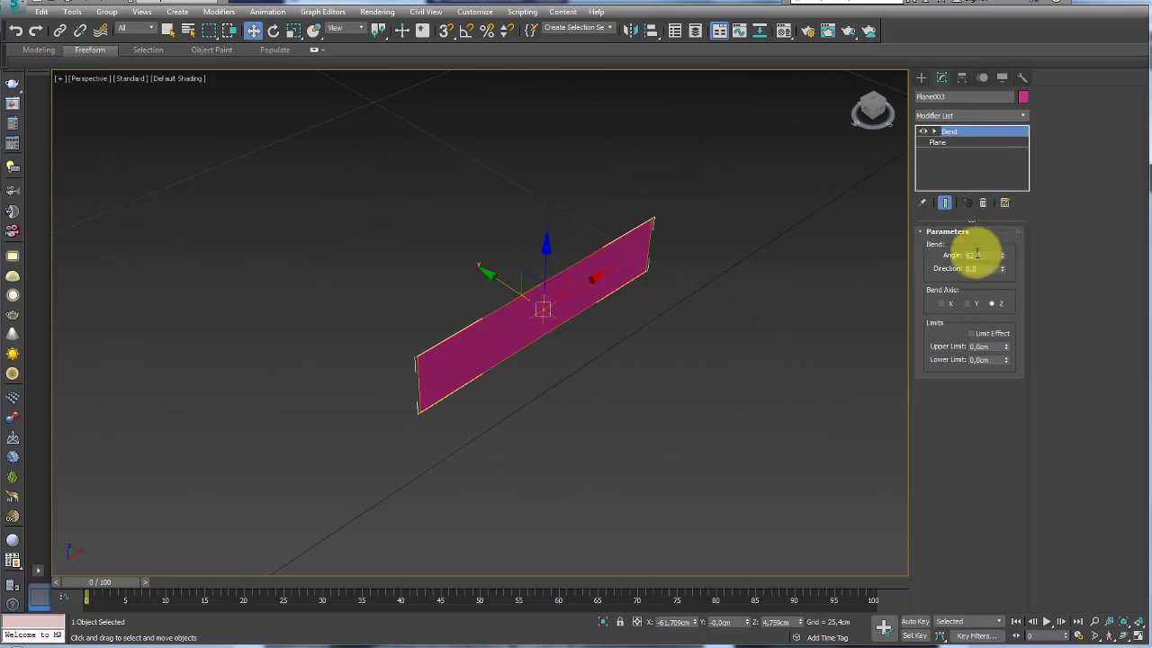
Set the Bend to the X axis, direction 90 and angle -105.
type("90")
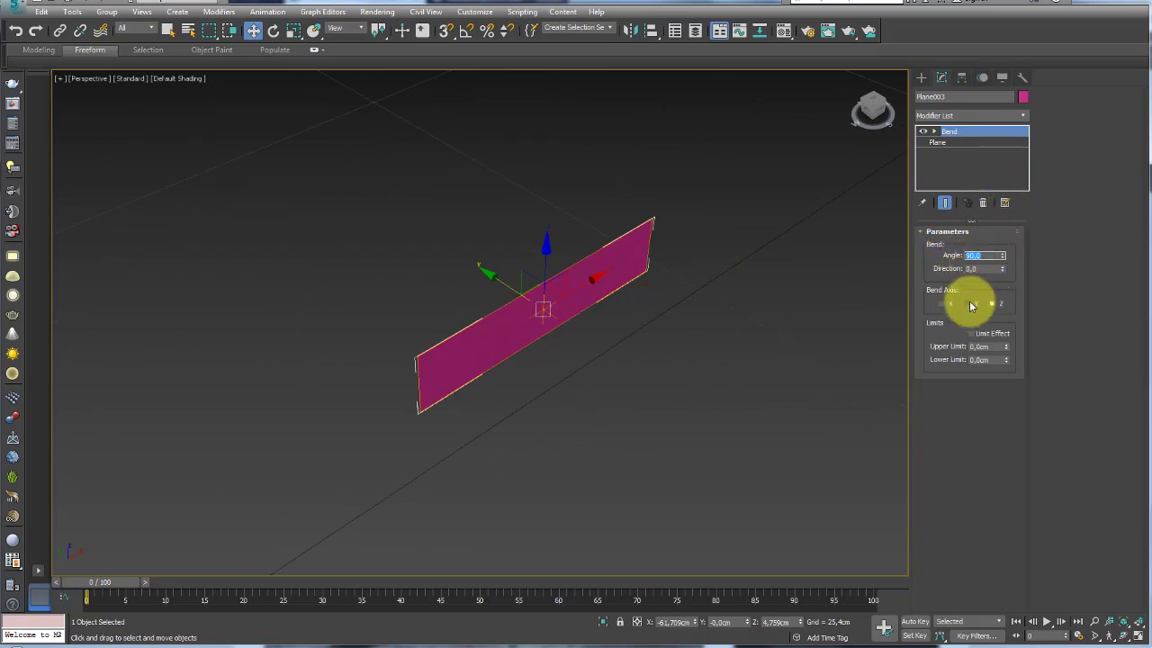
left_click(969, 304)
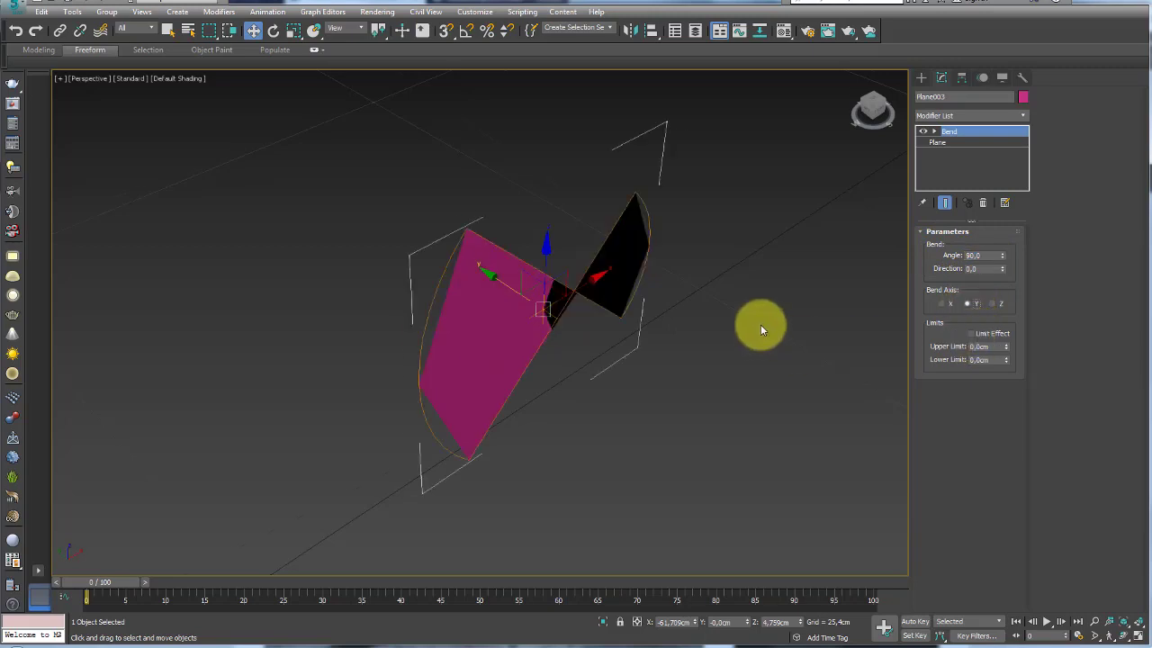
left_click(942, 304)
middle_click_drag(765, 310, 761, 298, "alt")
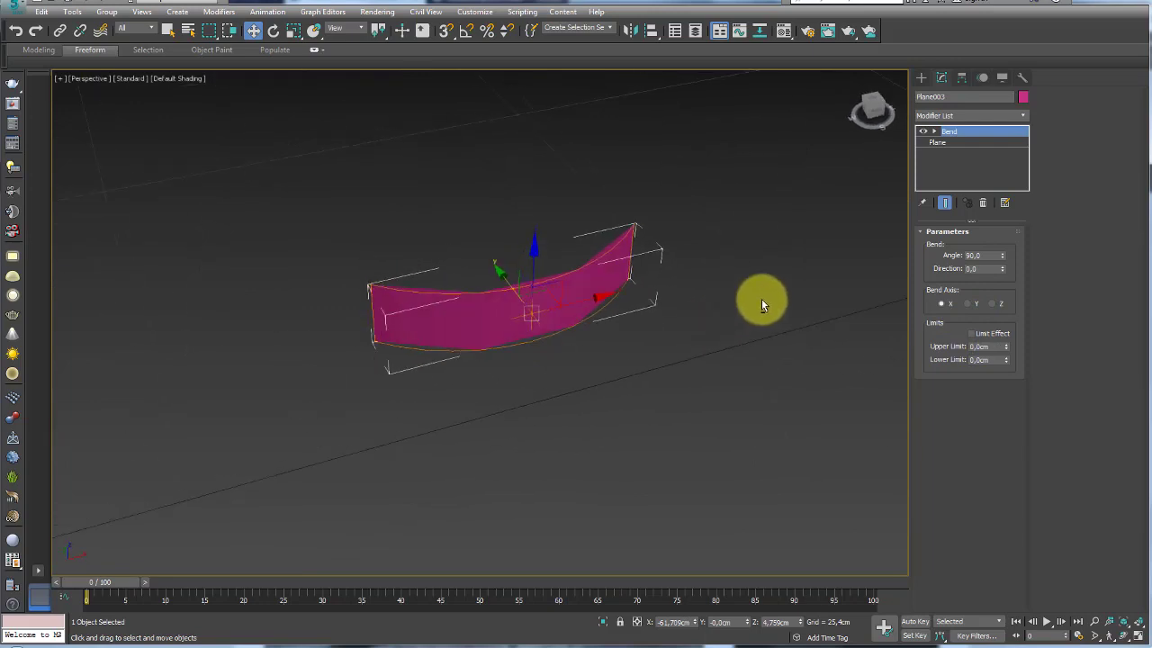
mouse_move(1003, 254)
left_mouse_down()
mouse_move(1004, 98)
mouse_move(1006, 147)
left_mouse_up()
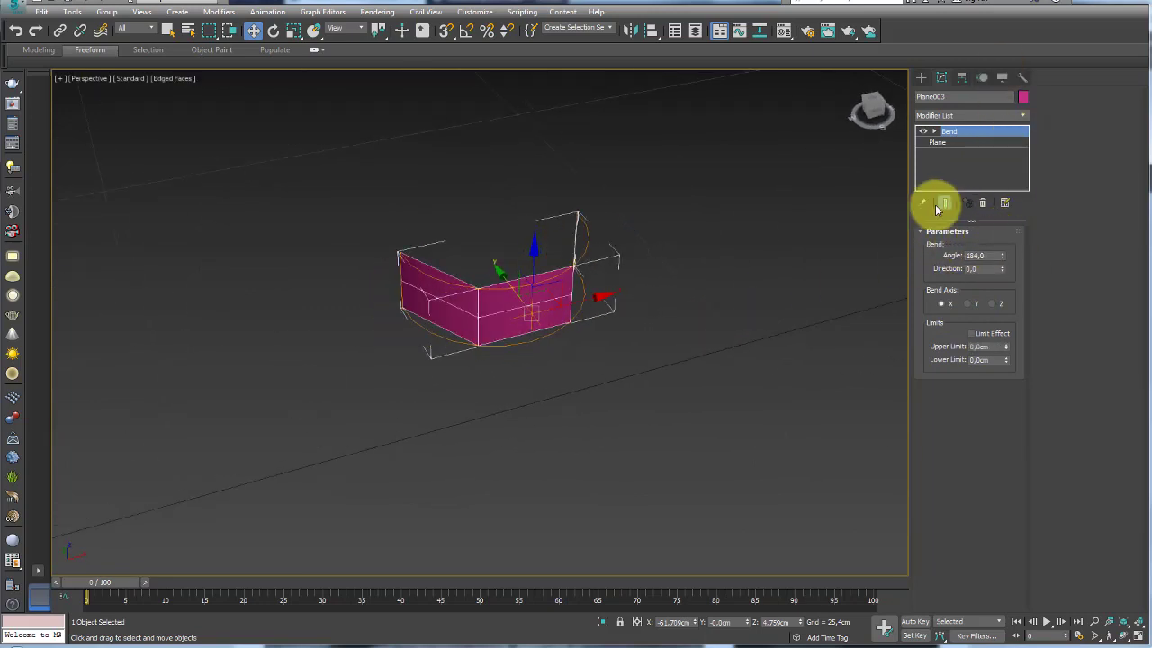
left_click(983, 269)
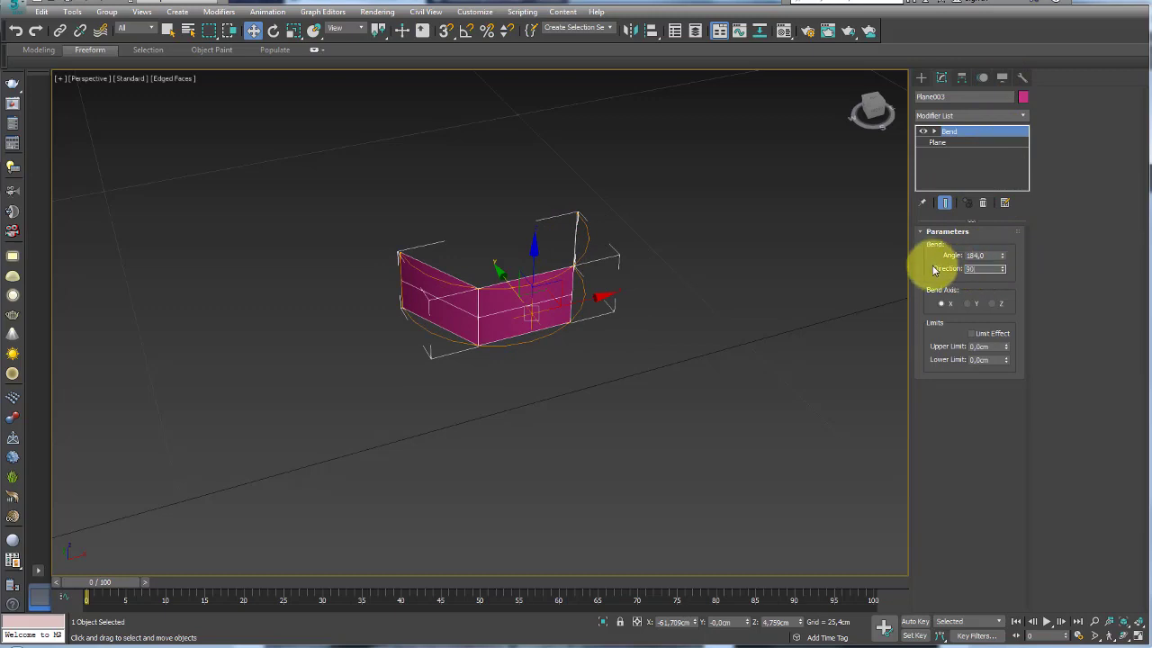
type("90")
key("Return")
mouse_move(752, 302)
middle_mouse_down("alt")
mouse_move(722, 284)
mouse_move(719, 263)
mouse_move(579, 294)
middle_mouse_up("alt")
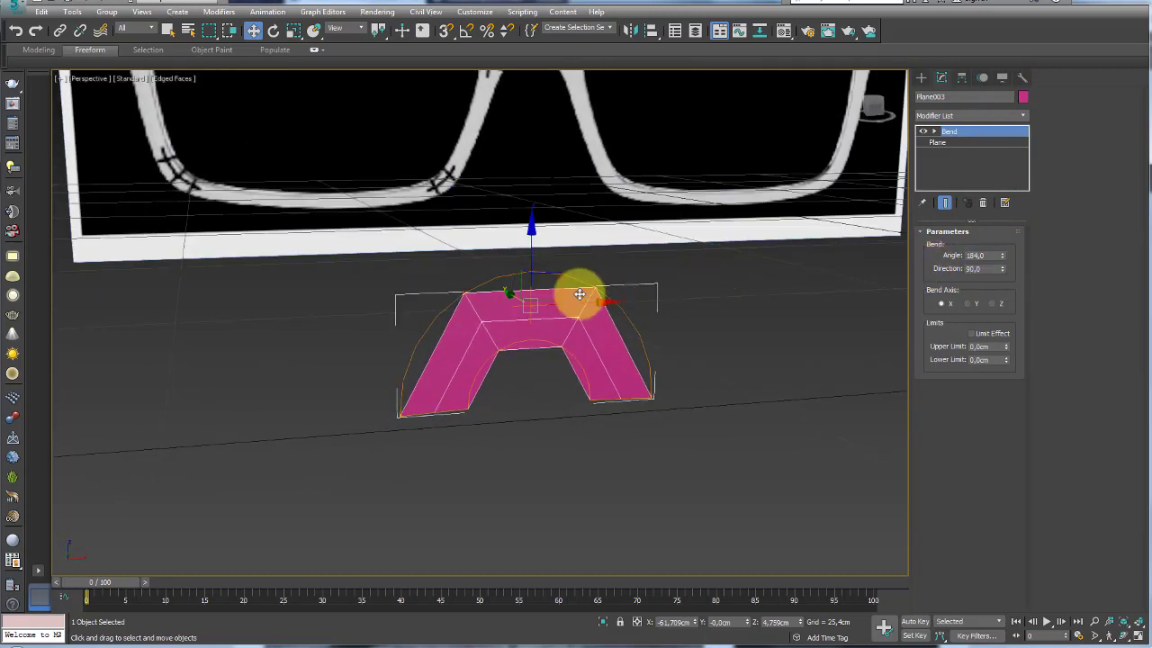
mouse_move(1005, 258)
left_mouse_down()
mouse_move(1080, 630)
mouse_move(1077, 621)
left_mouse_up()
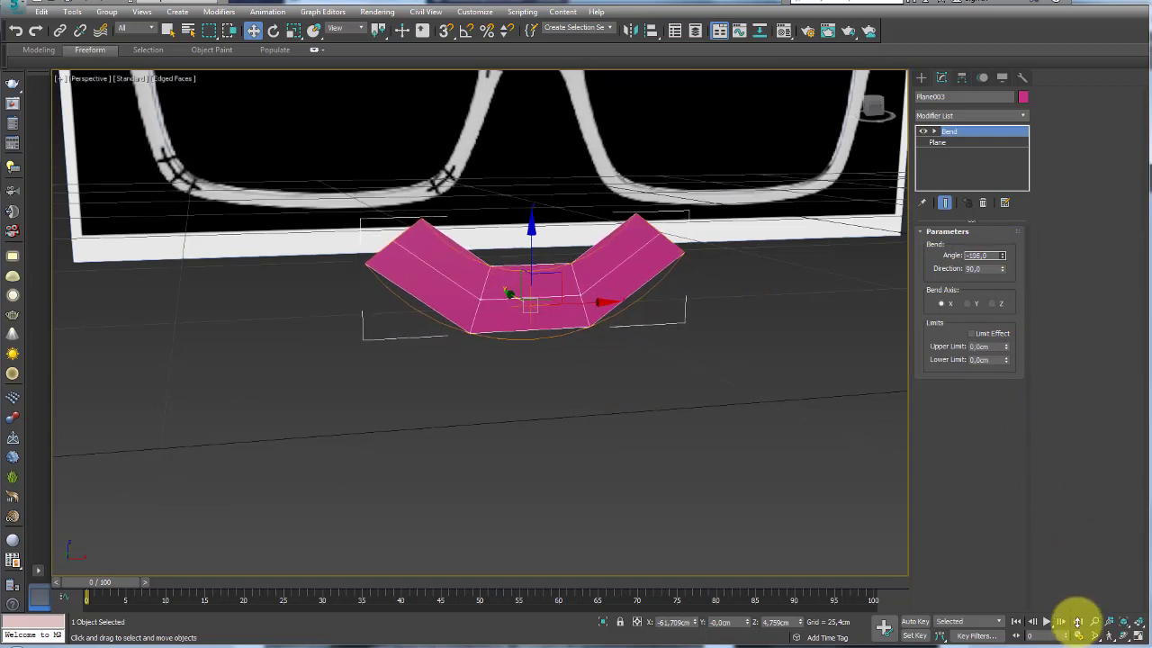
mouse_move(670, 348)
middle_mouse_down("alt")
mouse_move(617, 272)
mouse_move(604, 190)
mouse_move(309, 300)
mouse_move(283, 286)
middle_mouse_up("alt")
In Front view, rotate the bent plane onto the rim's lower-left corner.
key("f")
scroll(540, 226, "up", 3)
key("e")
mouse_move(282, 249)
left_mouse_down()
mouse_move(315, 314)
mouse_move(243, 293)
left_mouse_up()
key("w")
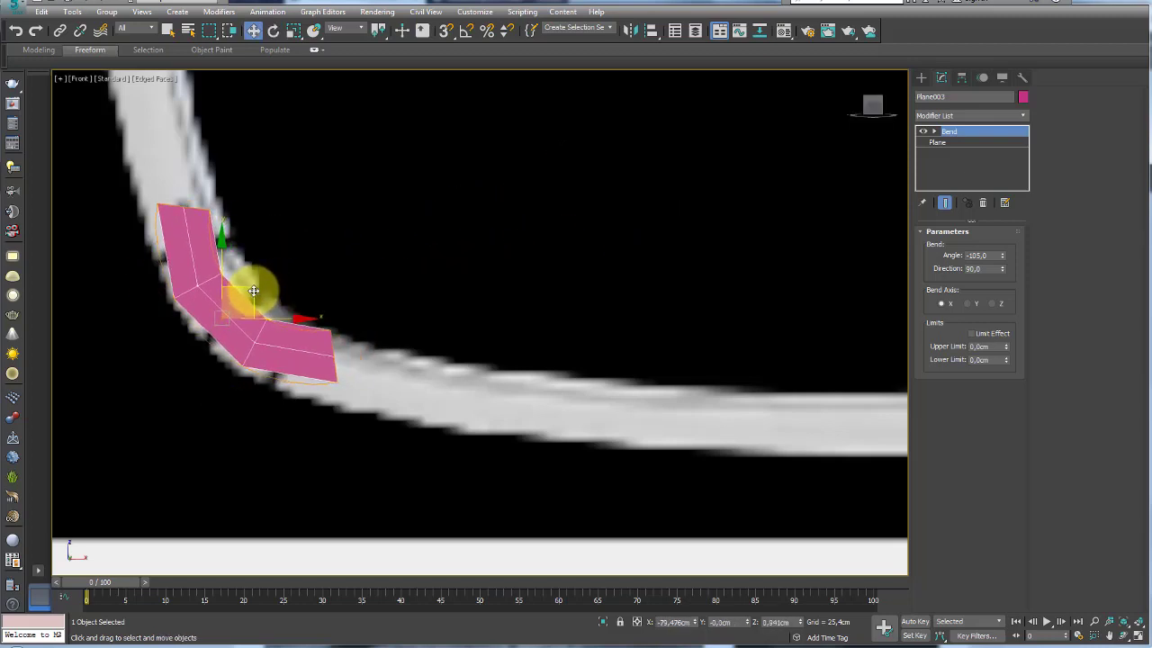
Enlarge the plane's length and width, give it 4 width segments, and nudge it onto the rim.
left_click(942, 141)
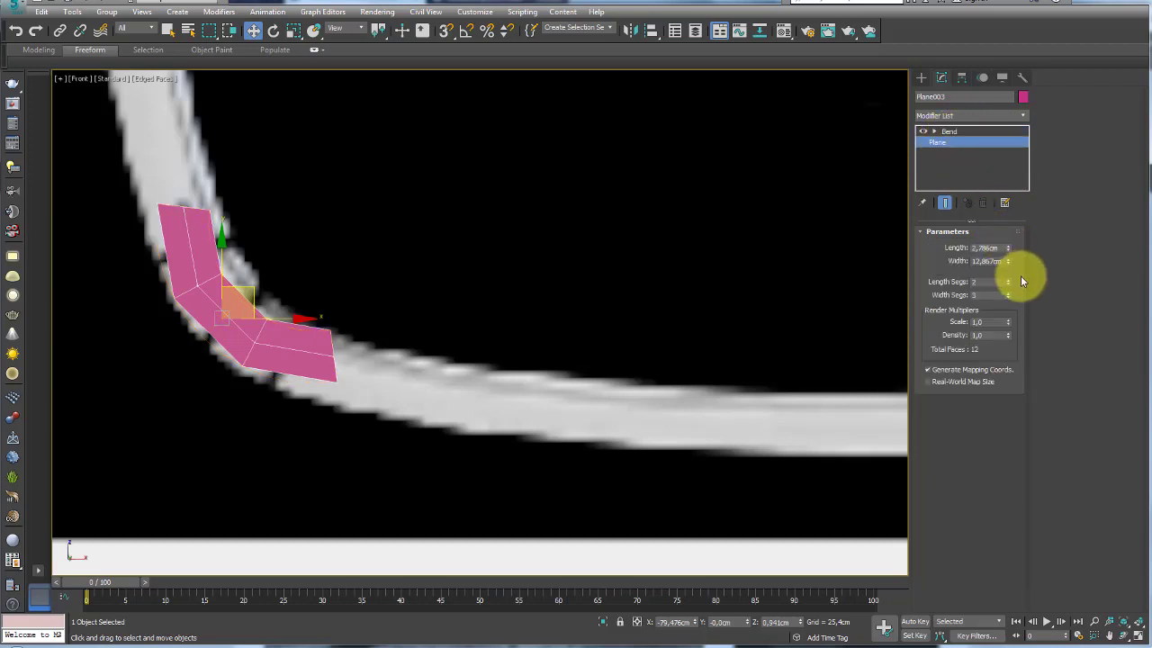
mouse_move(1007, 250)
left_mouse_down()
mouse_move(1010, 222)
mouse_move(1002, 226)
left_mouse_up()
left_click_drag(249, 283, 258, 282)
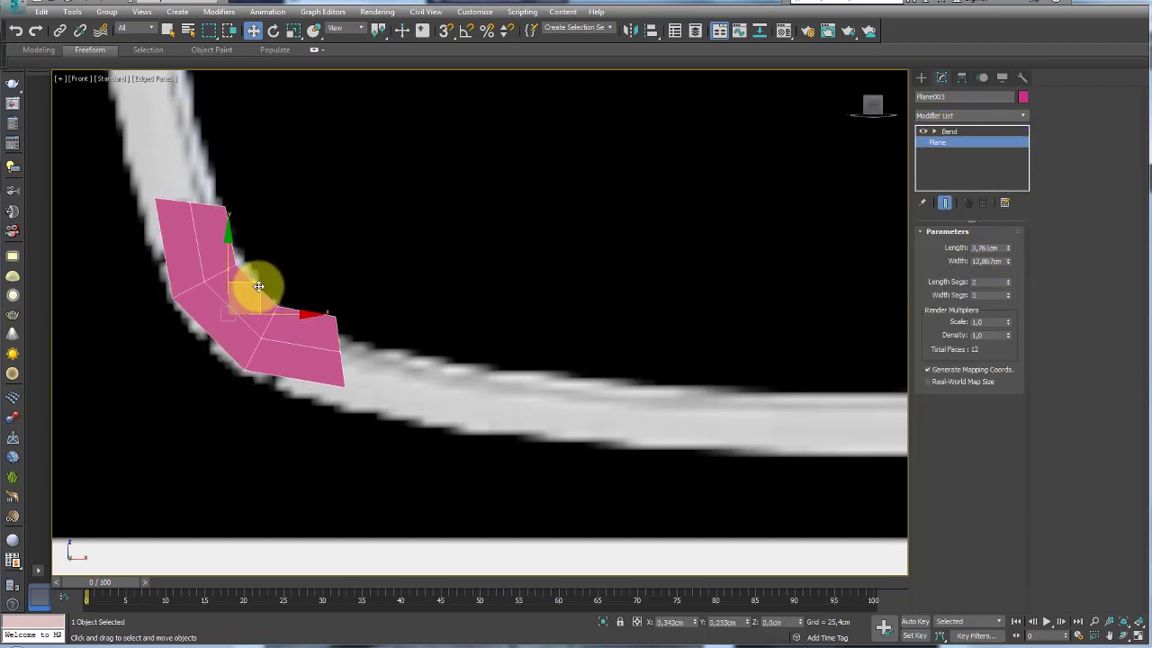
mouse_move(1008, 263)
left_mouse_down()
mouse_move(1007, 239)
mouse_move(999, 279)
left_mouse_up()
left_click_drag(261, 281, 259, 283)
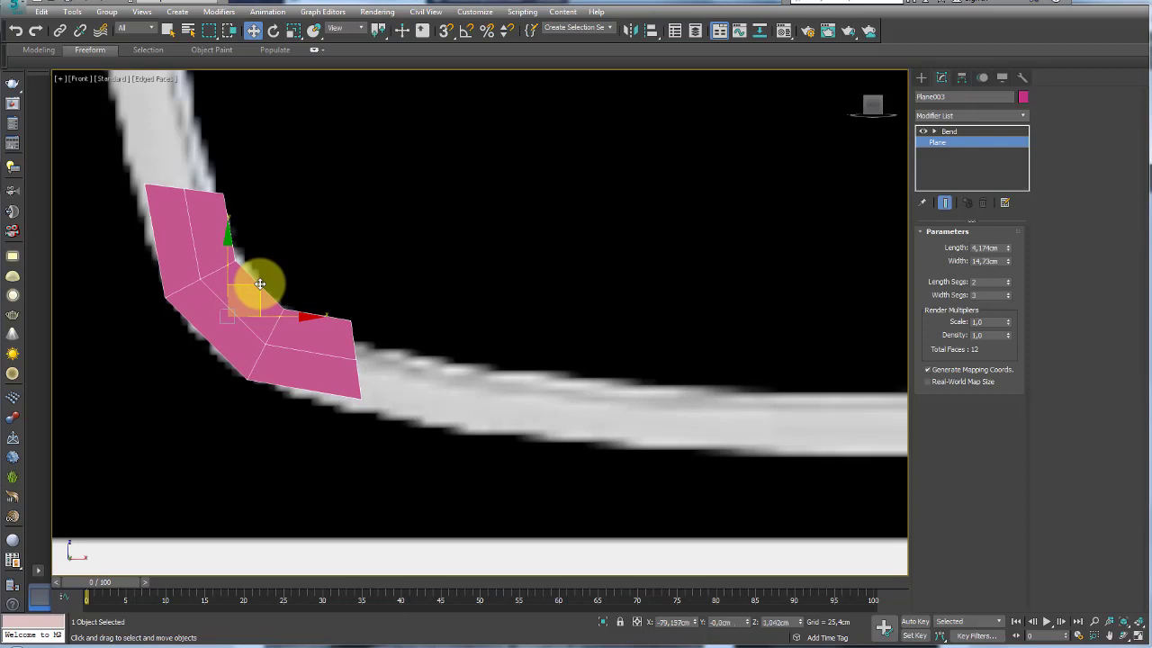
left_click(1009, 292)
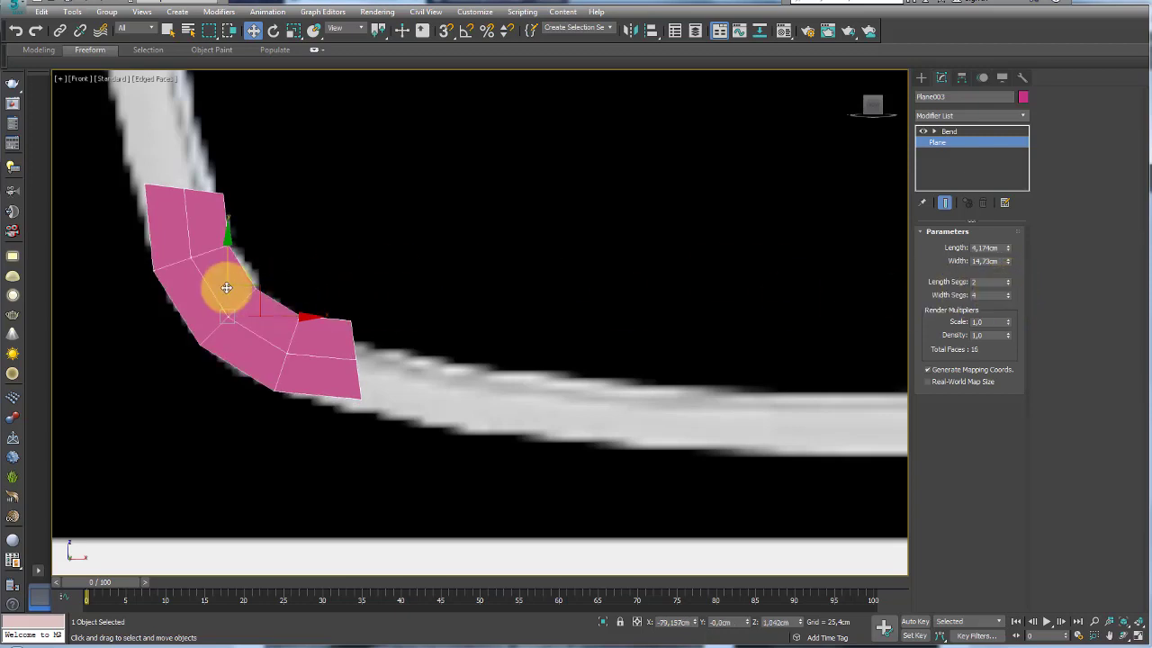
left_click_drag(226, 287, 230, 286)
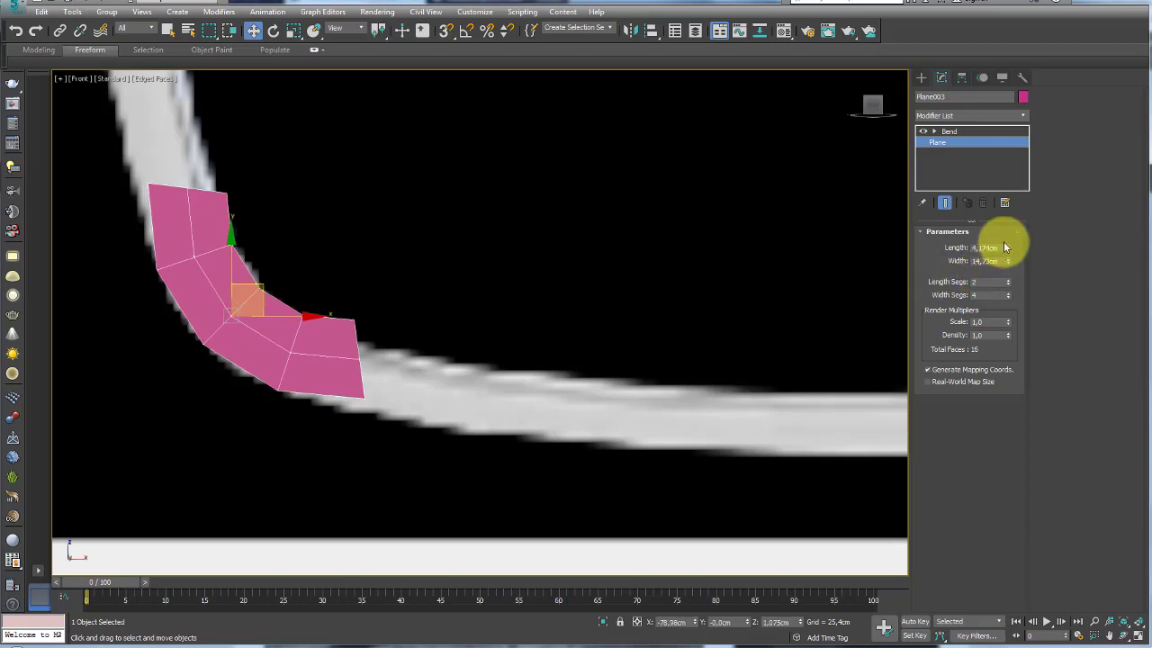
Ease the Bend angle to -72 and nudge the piece to hug the lower-left curve.
left_click(951, 132)
left_click_drag(1005, 260, 1002, 219)
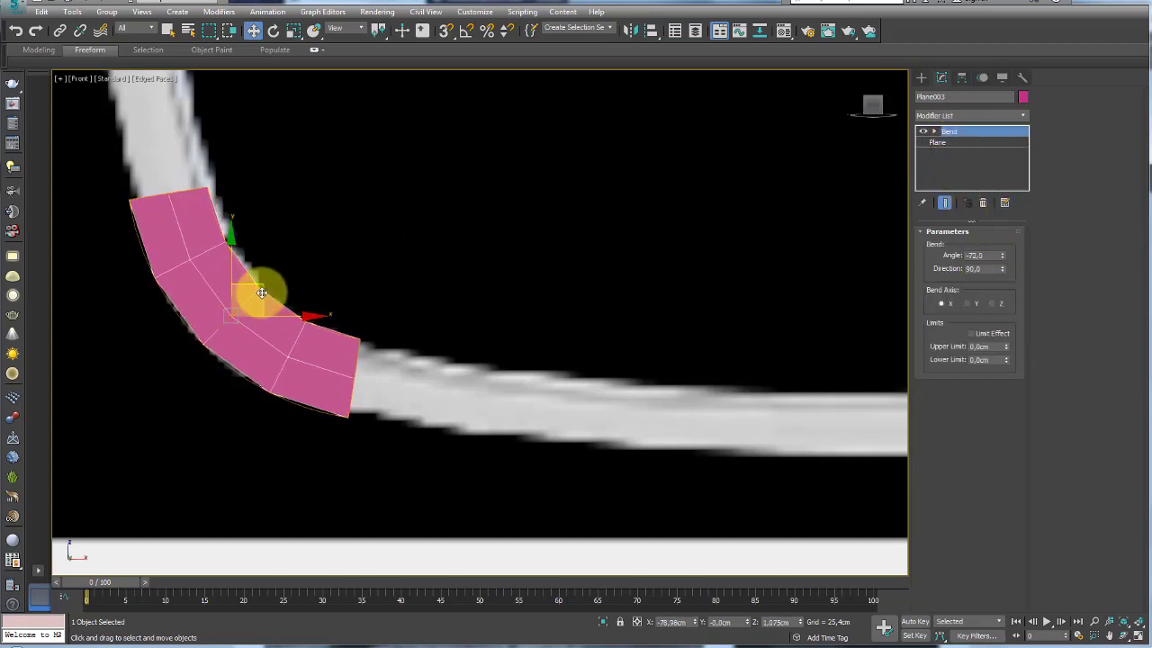
left_click_drag(257, 285, 259, 279)
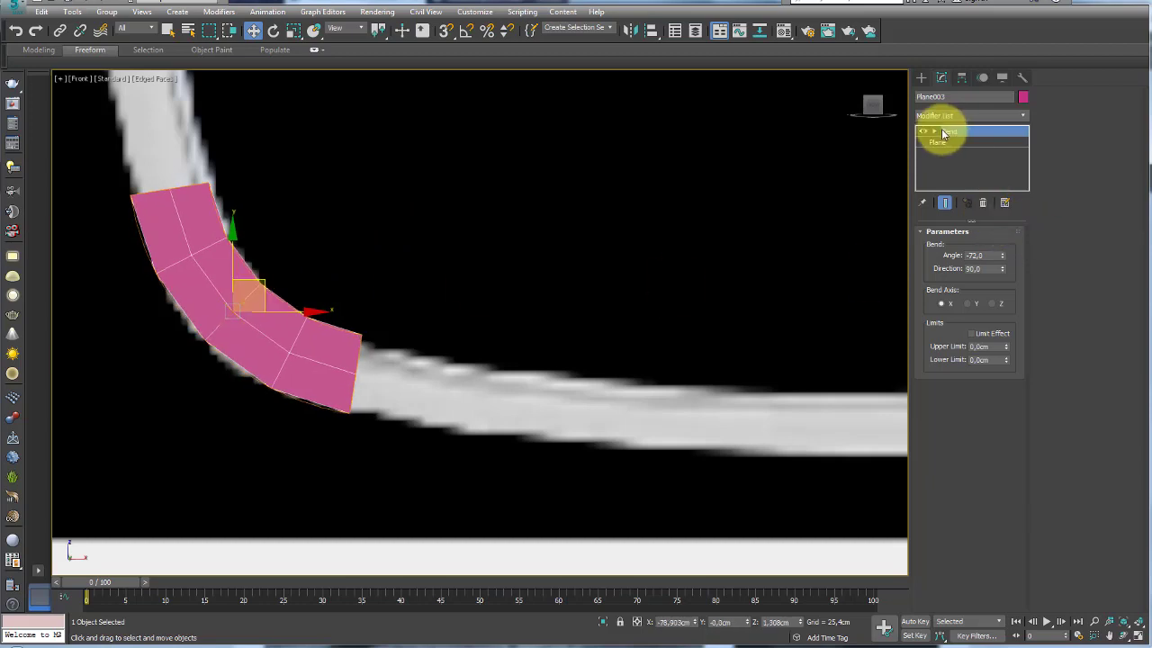
scroll(366, 222, "down", 5)
scroll(270, 288, "down", 2)
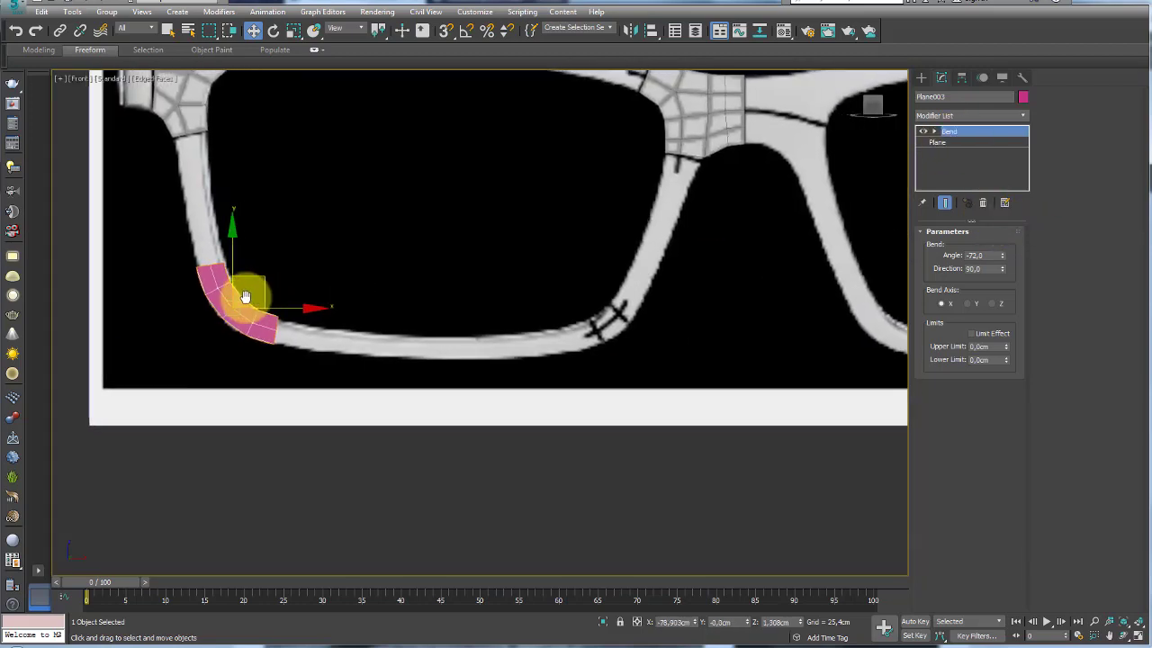
Shift-clone the bent piece as an instance and rotate it onto the lower-right rim curve.
left_click_drag(251, 281, 642, 287, "shift")
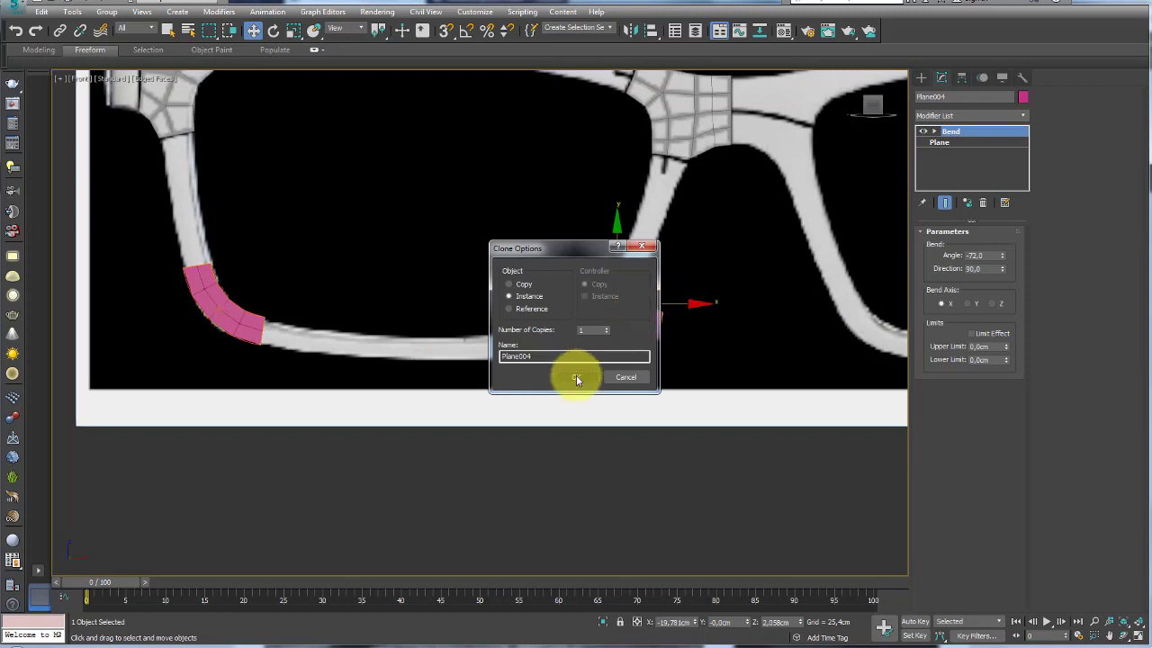
left_click(572, 378)
scroll(619, 320, "up", 3)
key("e")
left_click_drag(669, 236, 568, 176)
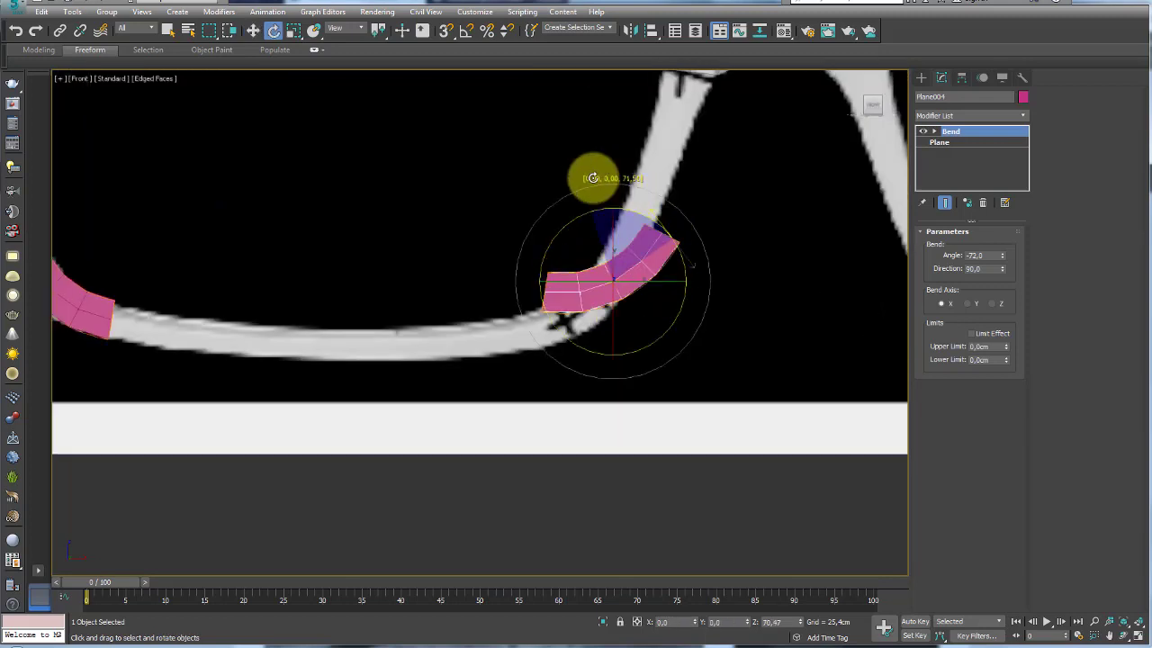
key("w")
mouse_move(643, 249)
left_mouse_down()
mouse_move(622, 273)
mouse_move(643, 257)
left_mouse_up()
key("e")
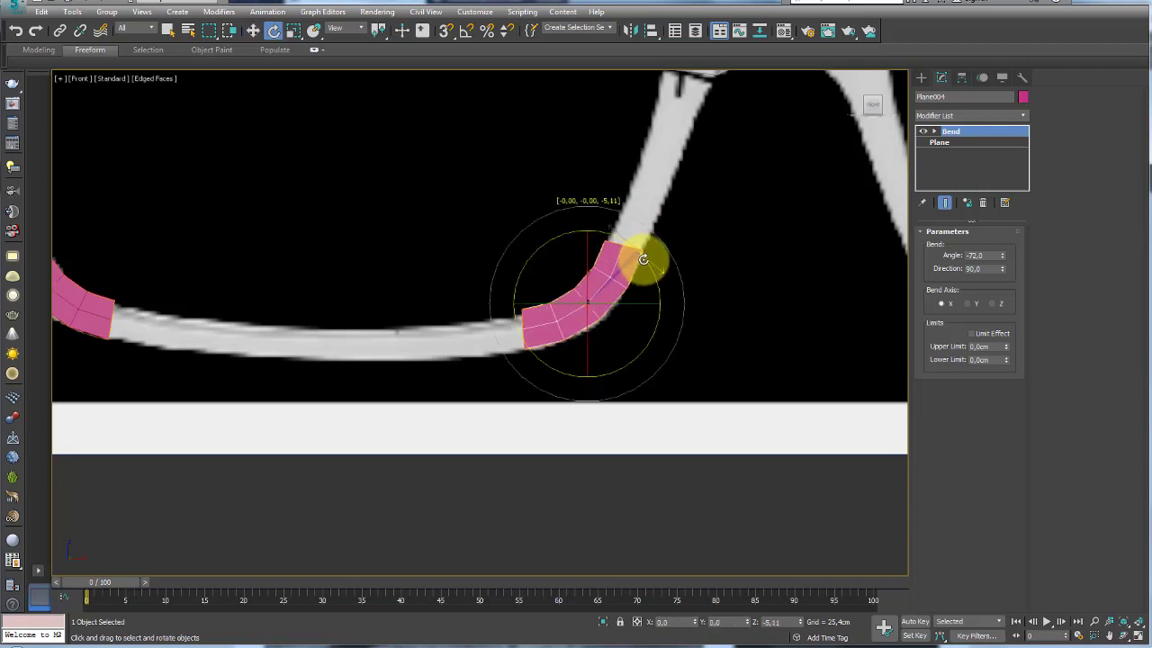
key("w")
key("e")
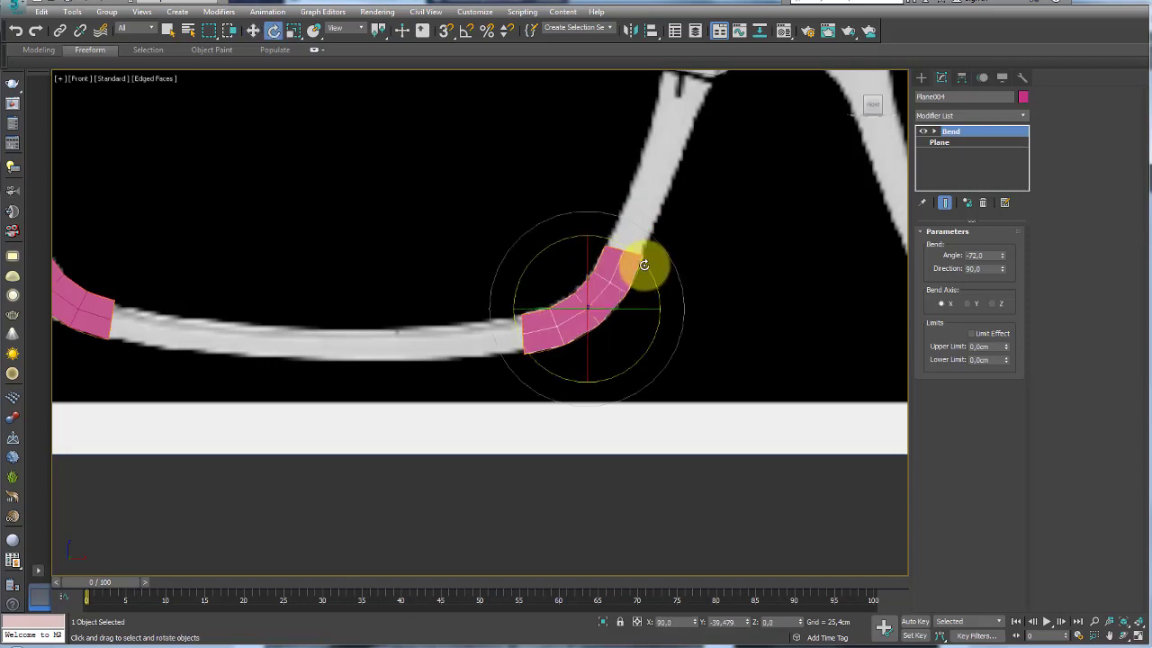
left_click_drag(643, 259, 645, 263)
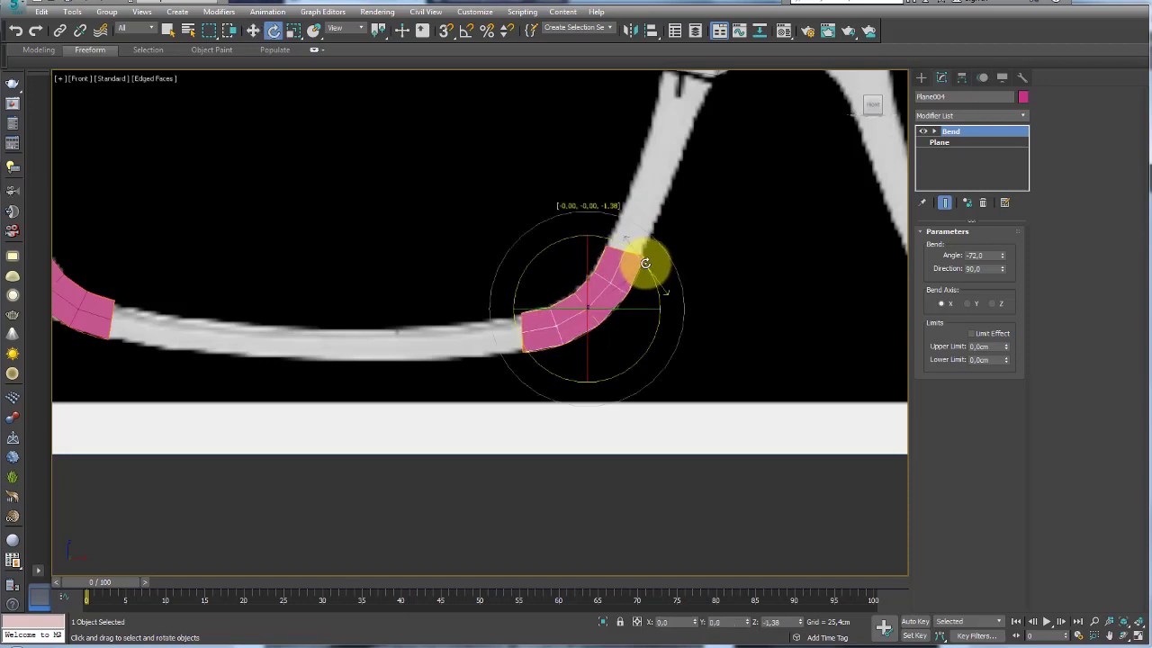
Adjust the copy's plane Length so it fits the lower-right corner.
left_click(944, 142)
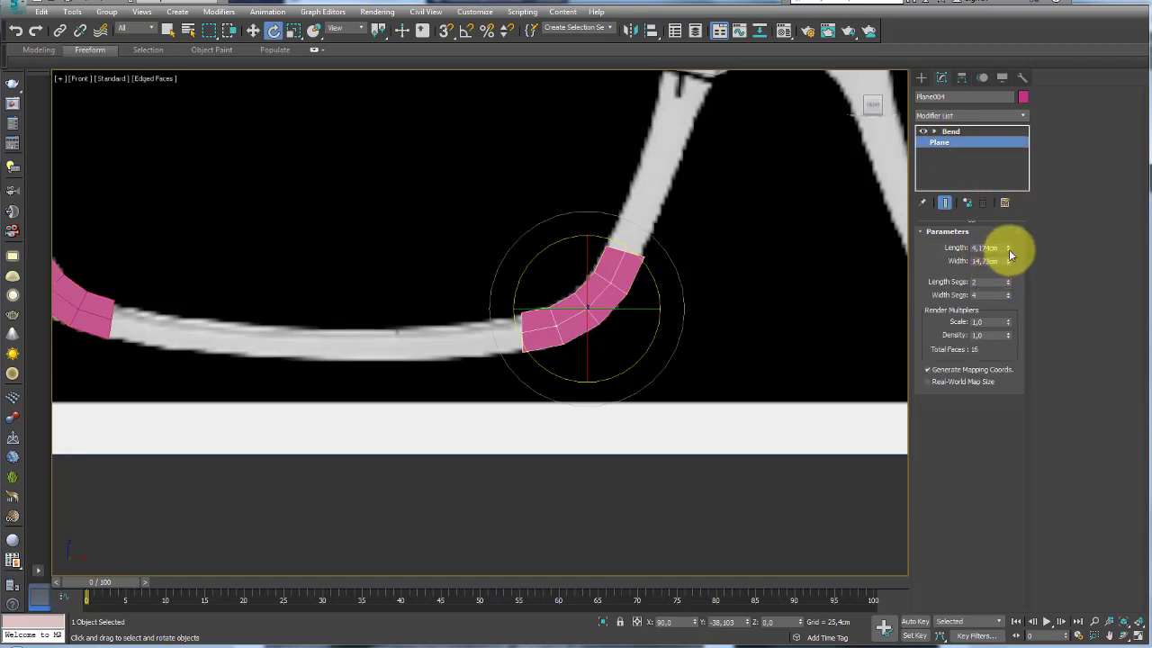
left_click_drag(1009, 250, 1014, 253)
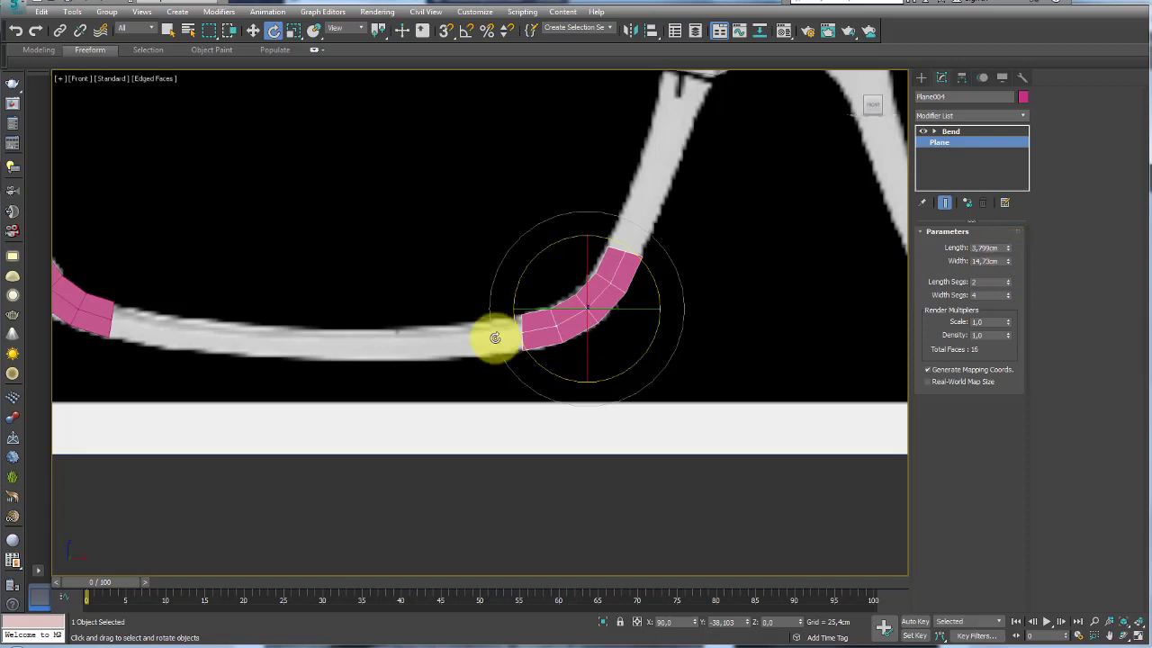
middle_click_drag(273, 324, 404, 333)
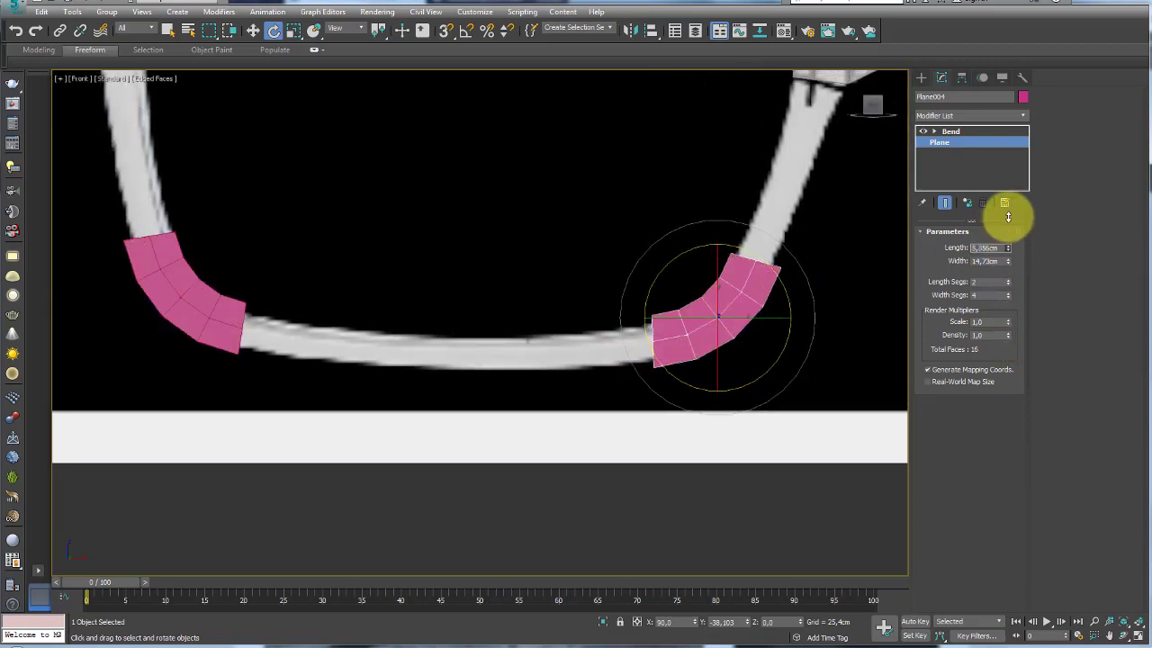
left_click_drag(1010, 252, 1005, 236)
mouse_move(787, 263)
middle_mouse_down()
mouse_move(673, 264)
mouse_move(710, 288)
middle_mouse_up()
Clone another instance of the bent piece and move it into the lower-right rim bend.
key("w")
left_click_drag(696, 291, 535, 229, "shift")
left_click(509, 296)
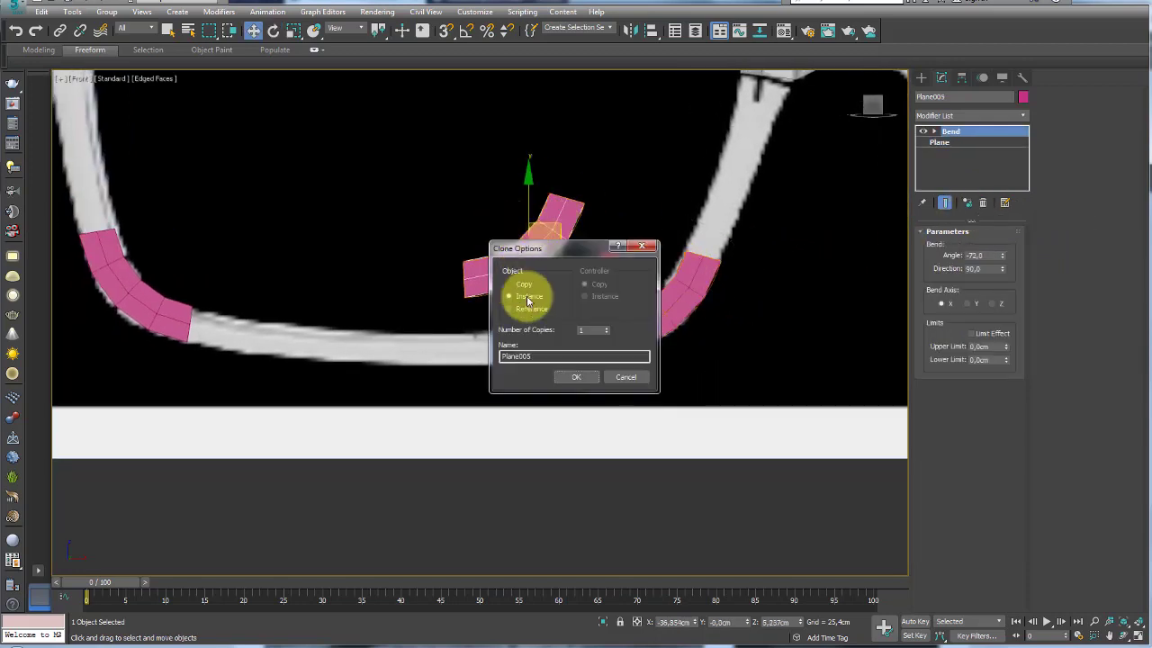
left_click(577, 377)
left_click_drag(665, 301, 655, 300)
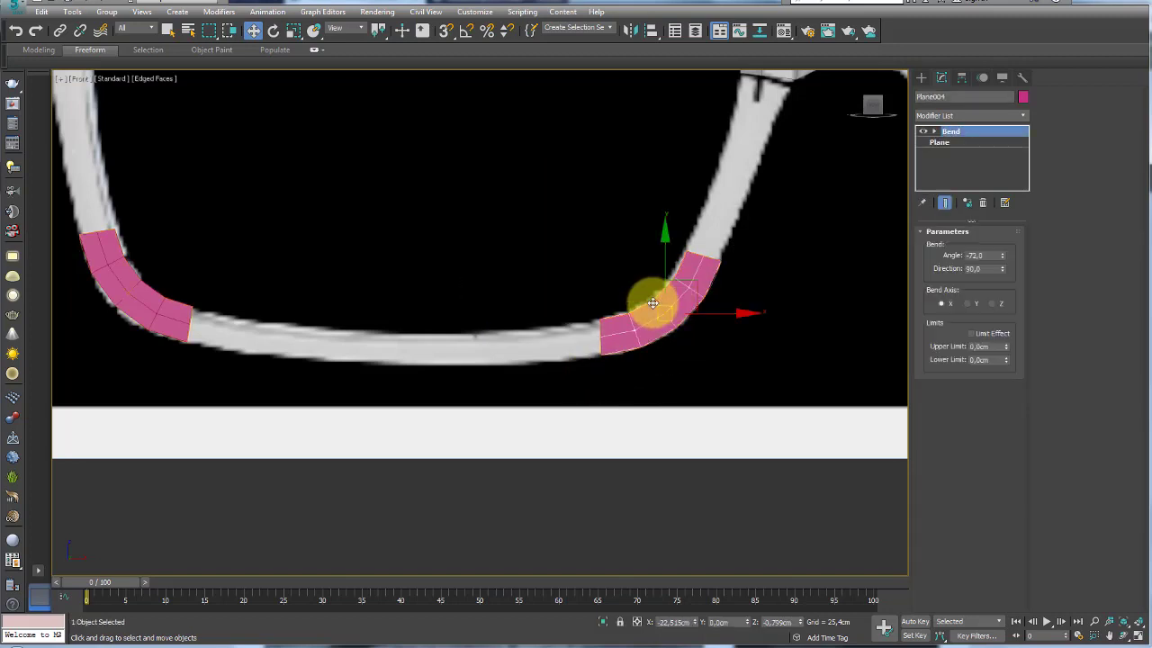
scroll(753, 278, "down", 3)
scroll(674, 321, "up", 1)
left_click(716, 204)
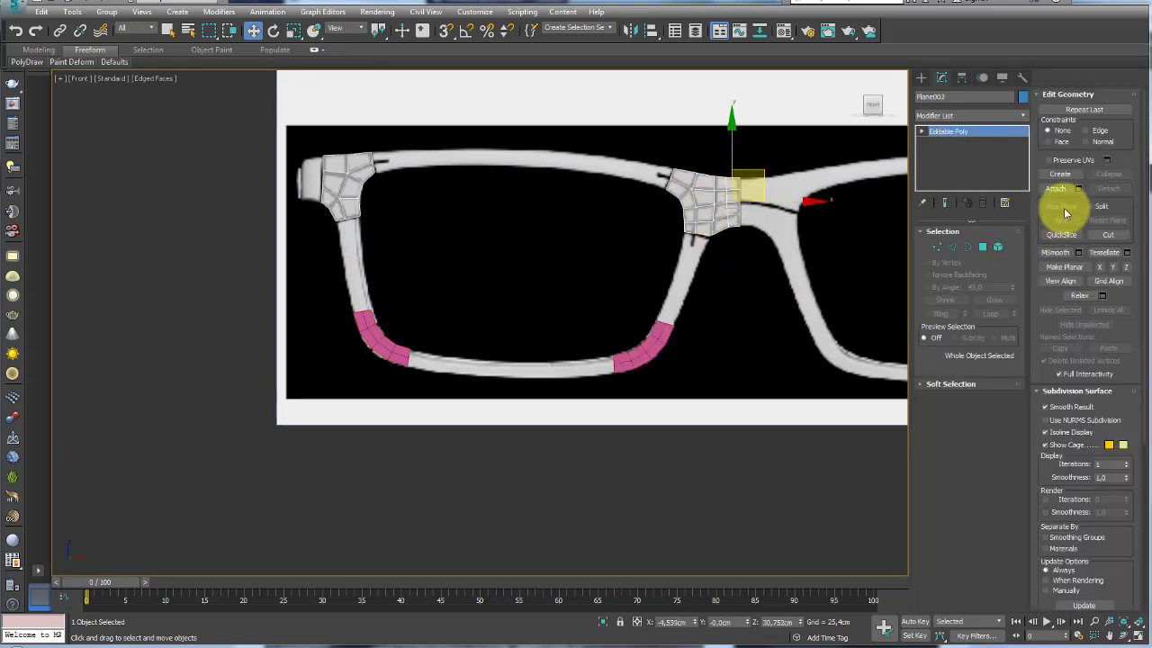
Attach the lower-right and lower-left bent pieces to the frame's Editable Poly.
left_click(1056, 189)
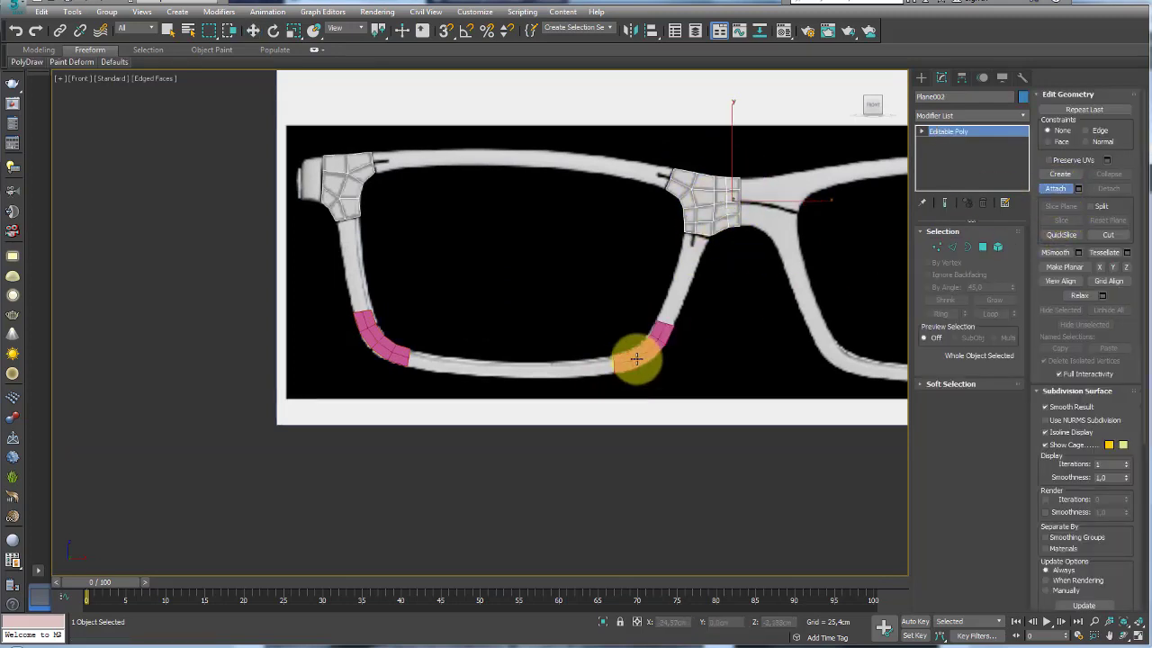
left_click(636, 359)
left_click(360, 334)
right_click(376, 337)
middle_click_drag(525, 310, 598, 302)
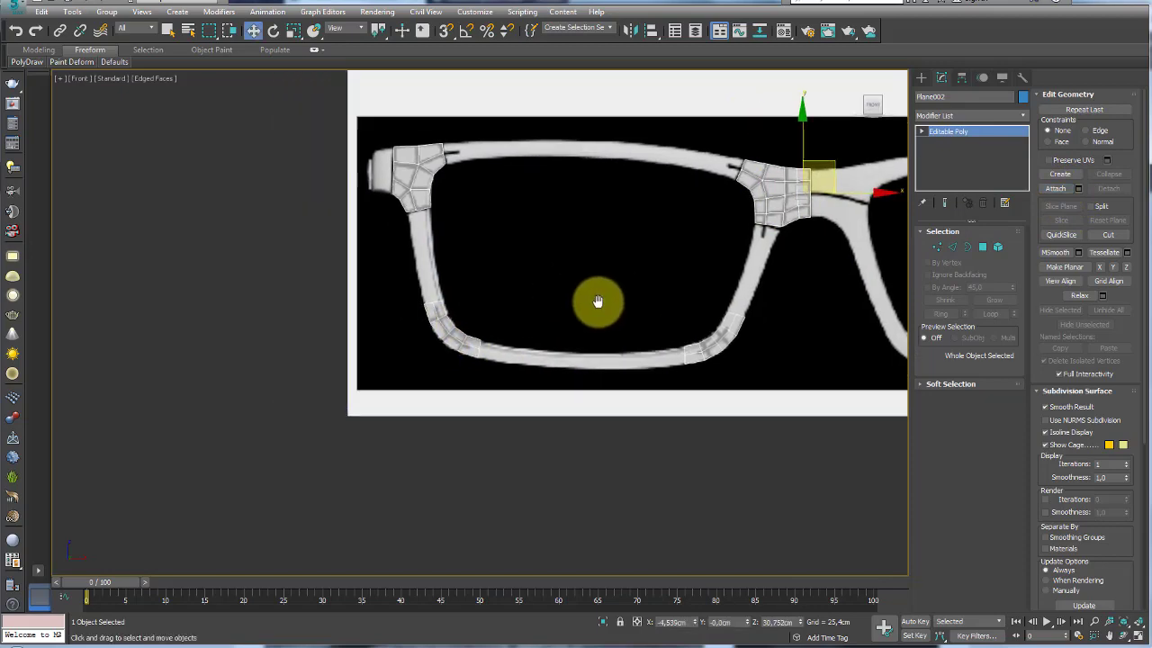
In Edge mode, select the hinge's bottom border and the lower-right piece's open edge.
left_click(952, 247)
scroll(697, 256, "up", 3)
scroll(684, 288, "up", 1)
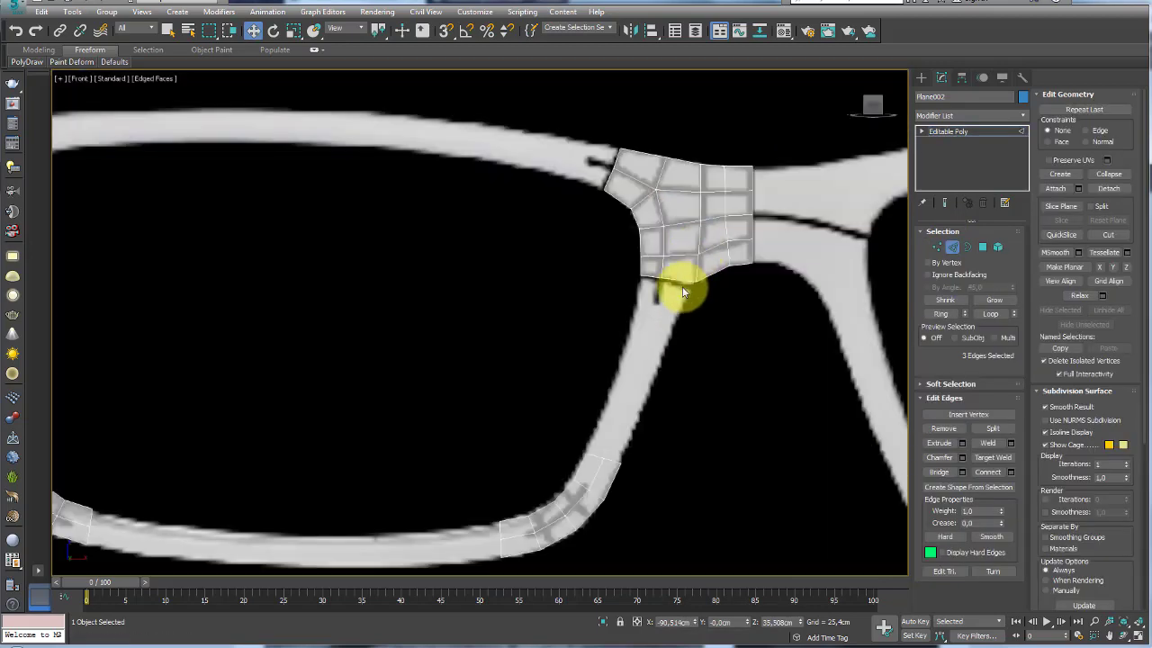
left_click(663, 274, "ctrl")
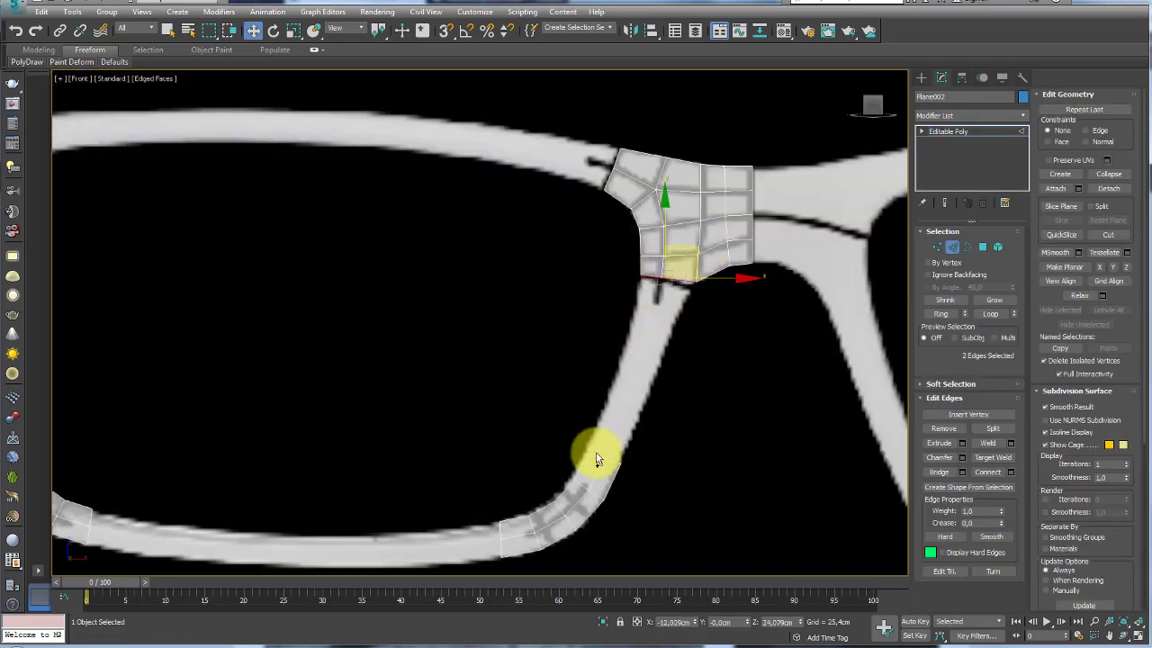
left_click(601, 455, "ctrl")
middle_click_drag(601, 455, 681, 278)
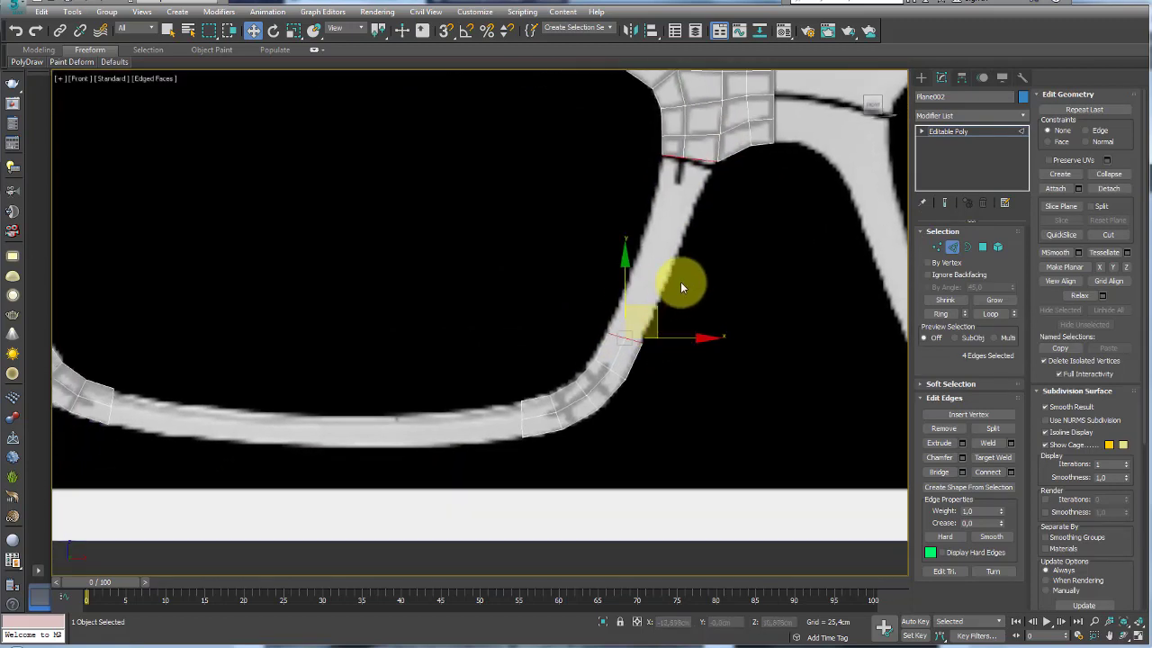
Bridge the right-side gap to the corner piece and Connect a new edge loop across it.
left_click(936, 472)
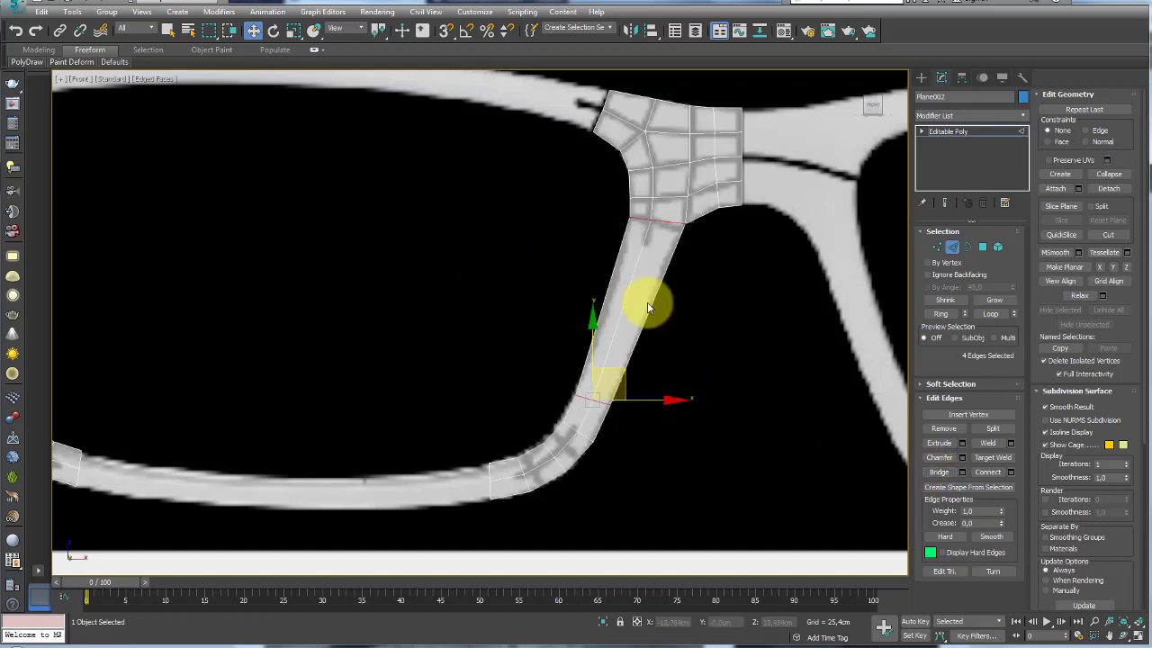
key("alt+x")
double_click(593, 326)
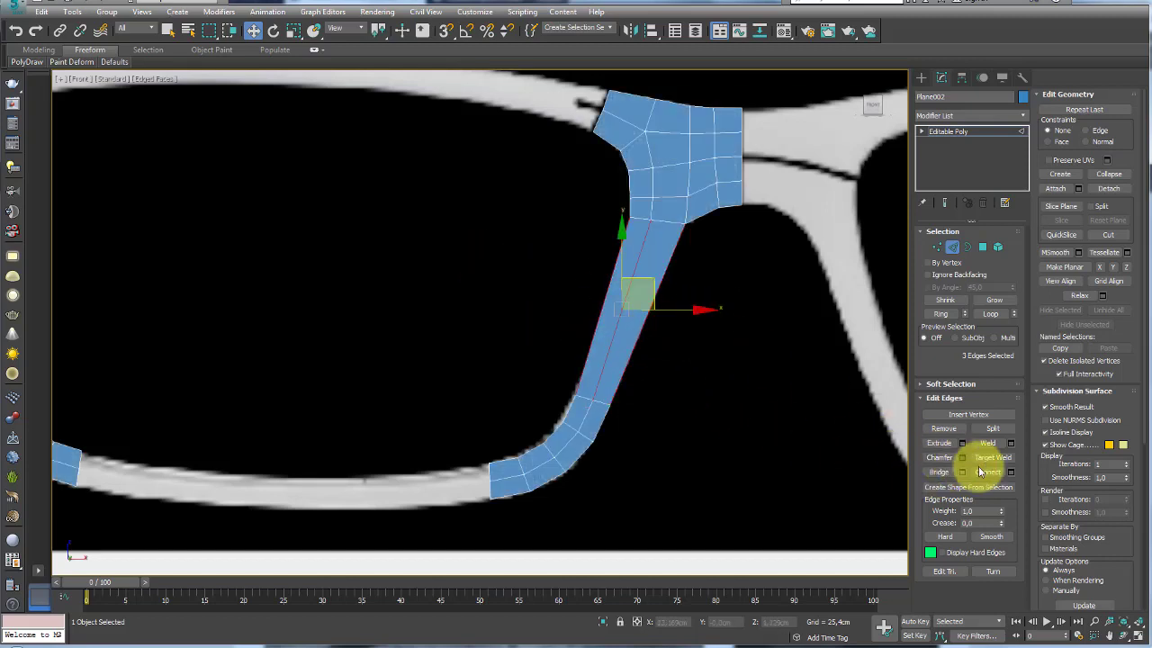
key("e")
key("r")
left_click(644, 320, "alt")
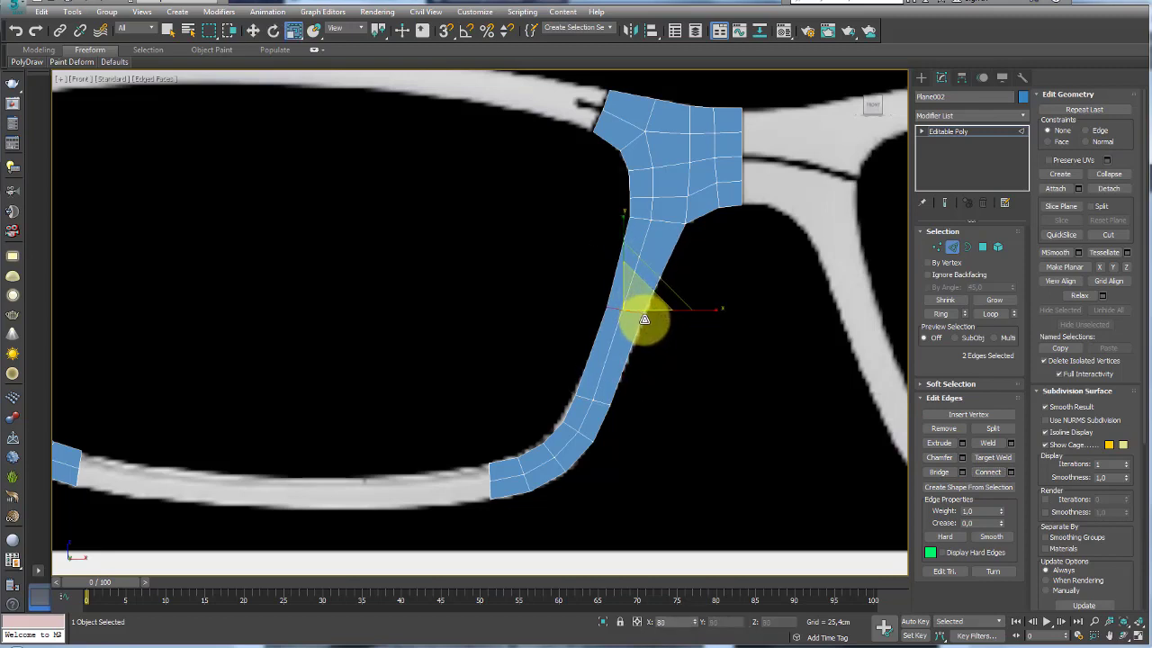
Scale the new edges to the rim's width and slide them down toward the bottom corner.
left_click_drag(645, 321, 547, 264)
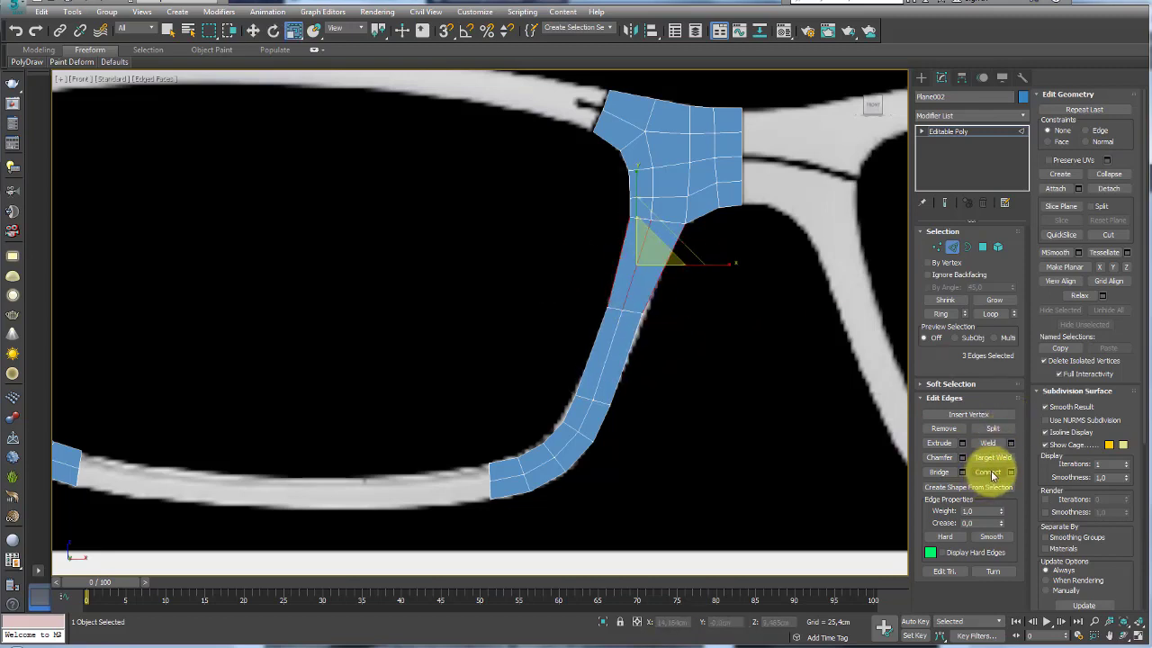
key("w")
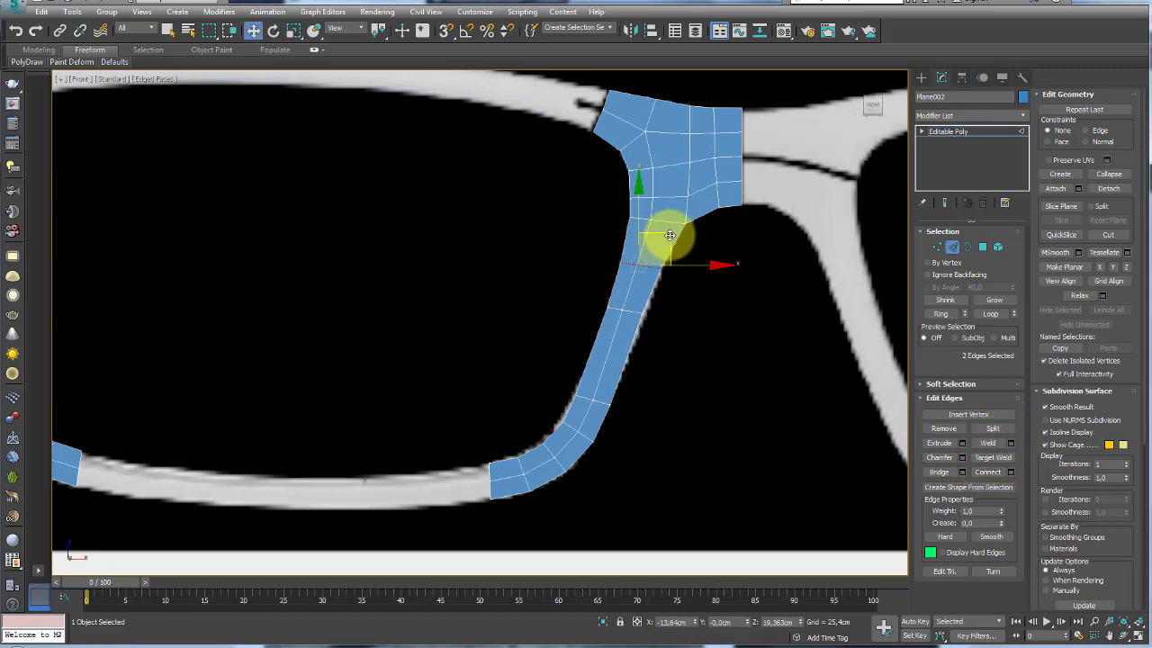
left_click_drag(671, 235, 647, 286)
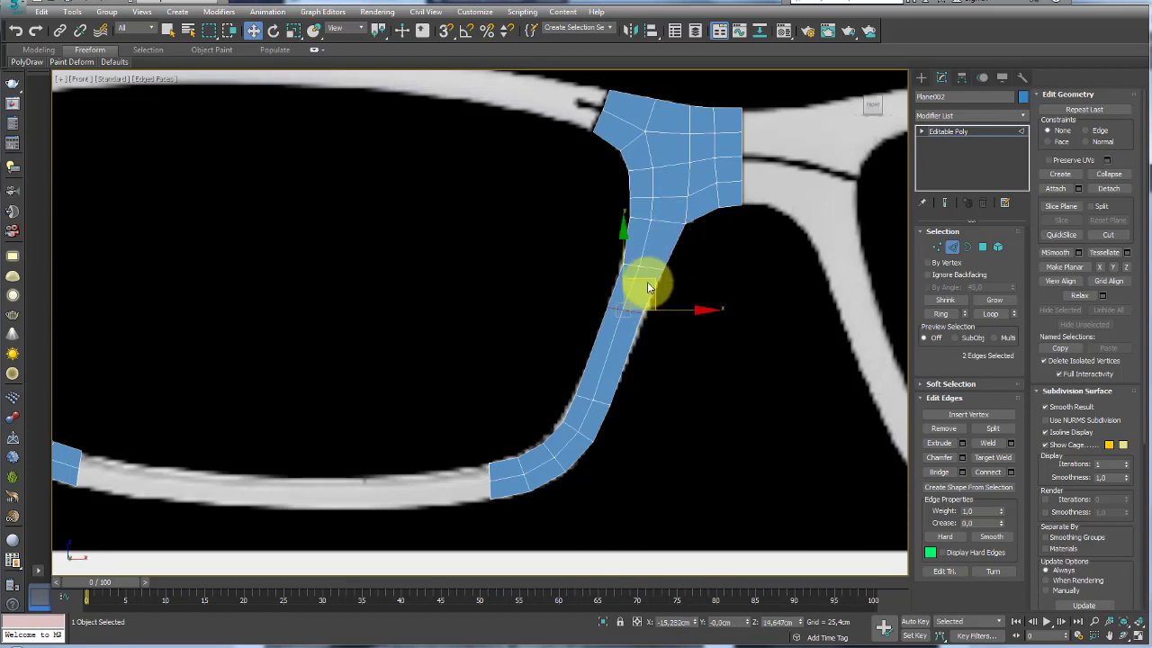
left_click_drag(651, 282, 693, 381)
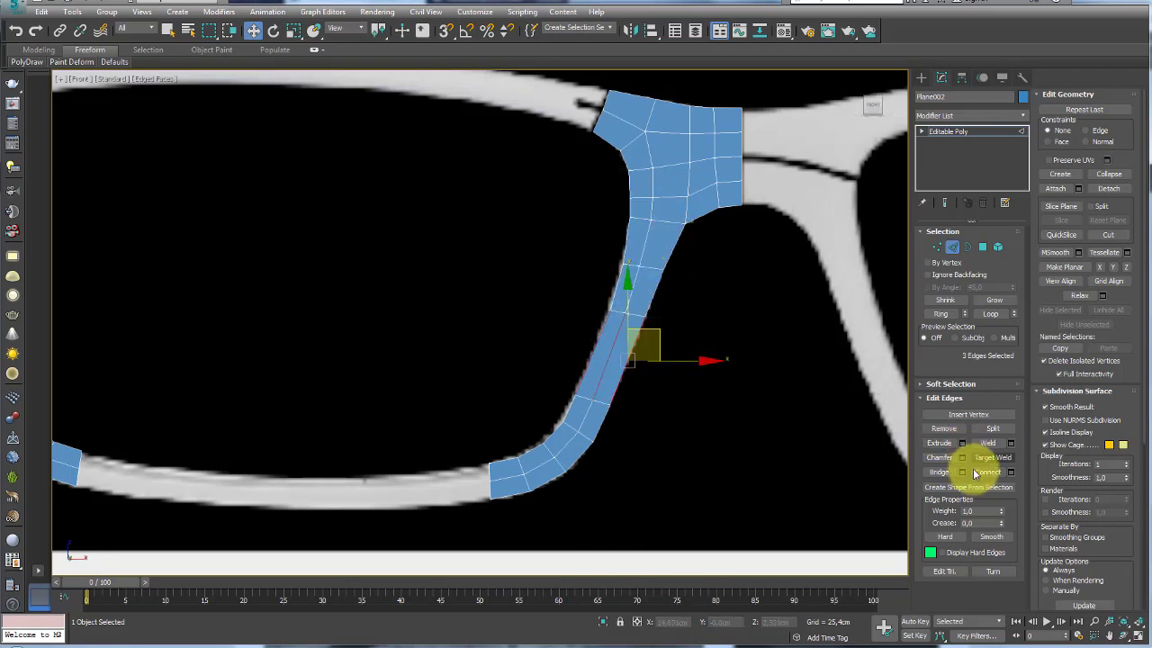
scroll(612, 356, "down", 3)
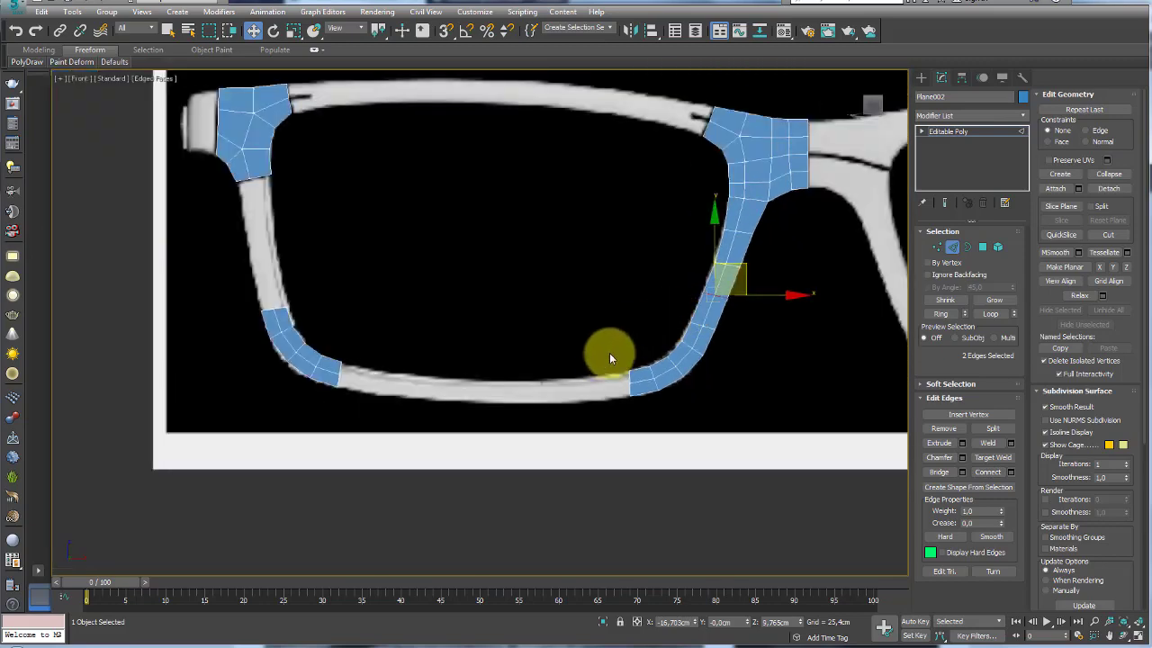
left_click_drag(627, 382, 630, 379)
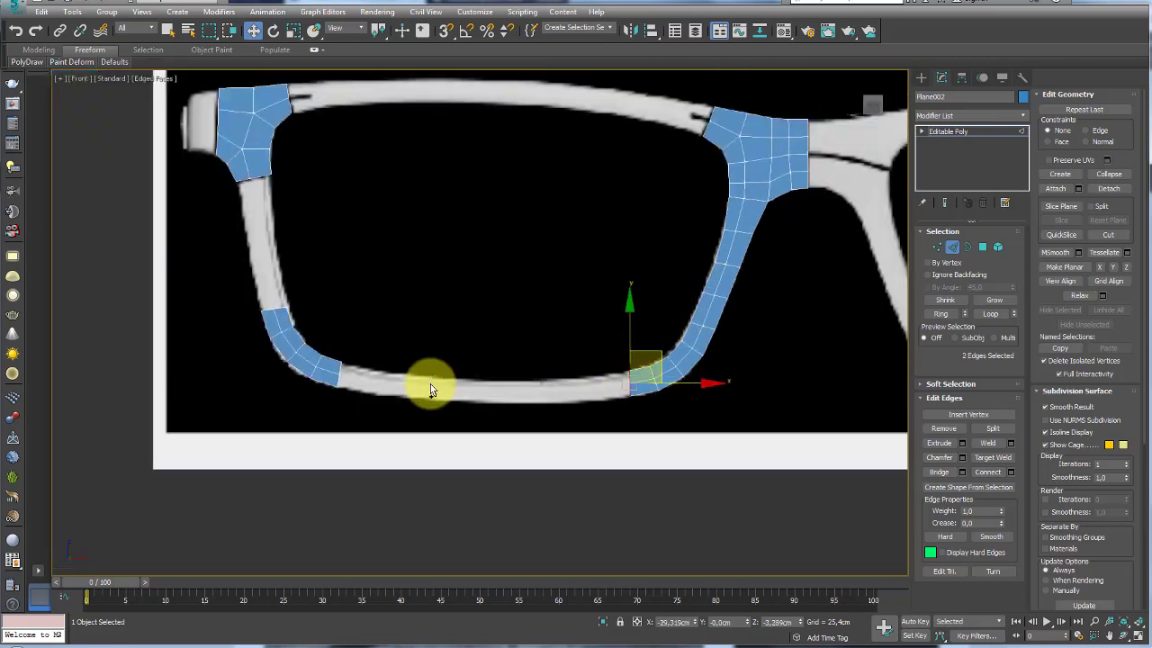
left_click(341, 369, "ctrl")
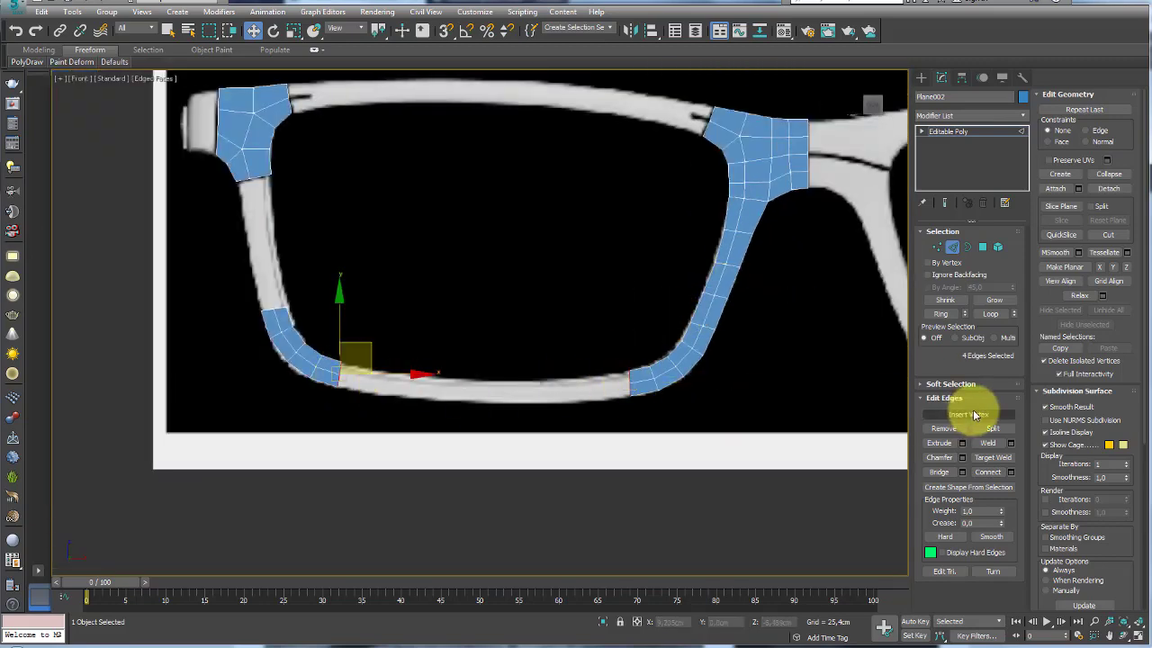
Bridge the bottom gap, Connect a middle edge, and pull it down to curve the rim.
left_click(939, 471)
left_click(988, 472)
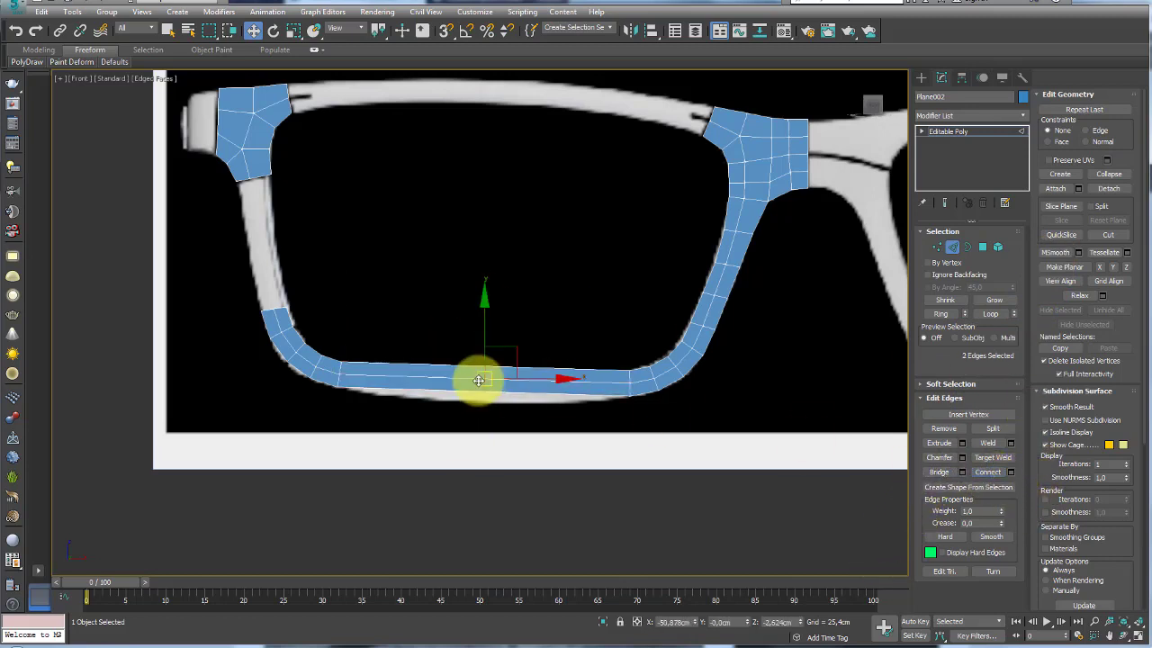
left_click_drag(480, 378, 480, 347)
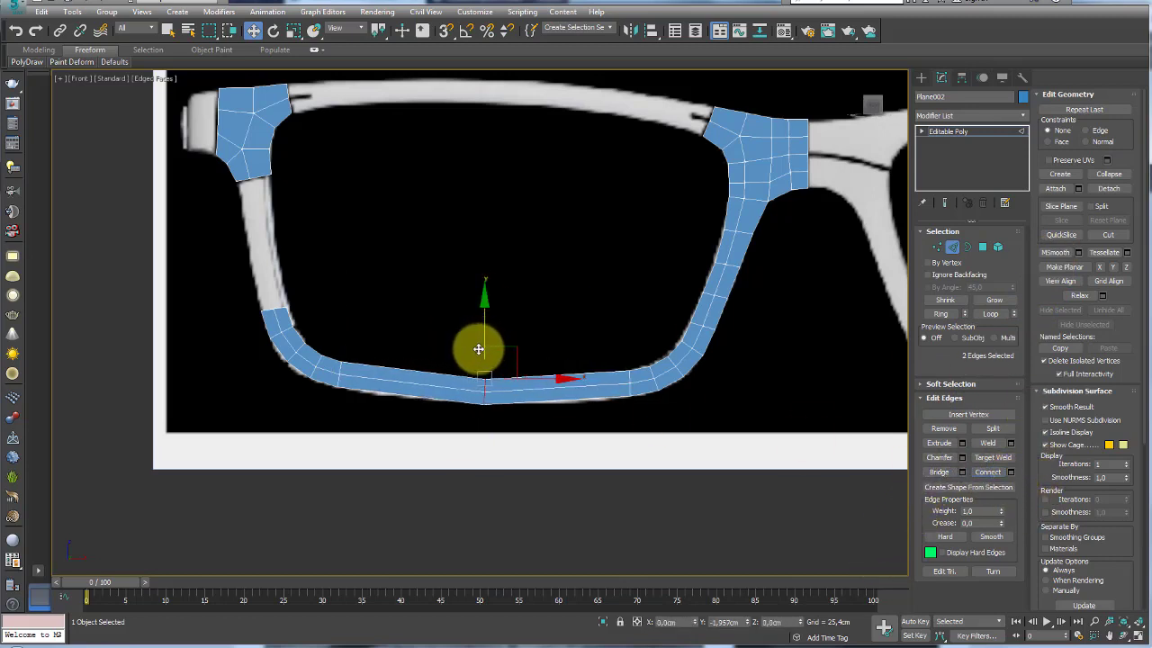
key("r")
left_click_drag(497, 394, 496, 388)
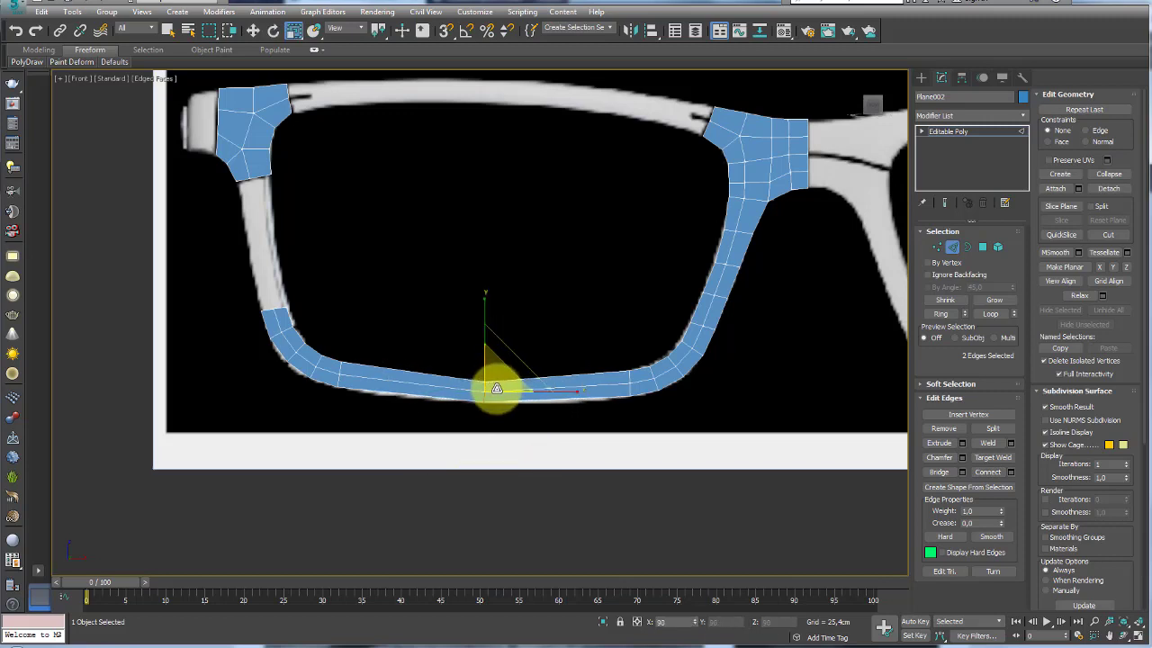
key("ctrl+z")
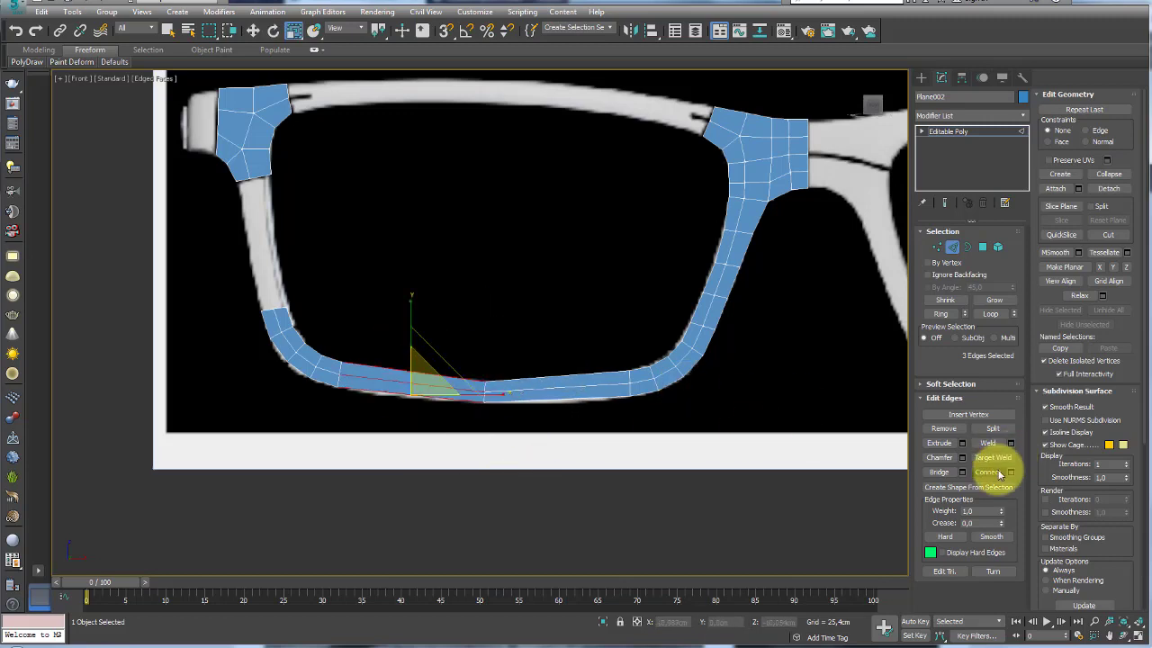
key("w")
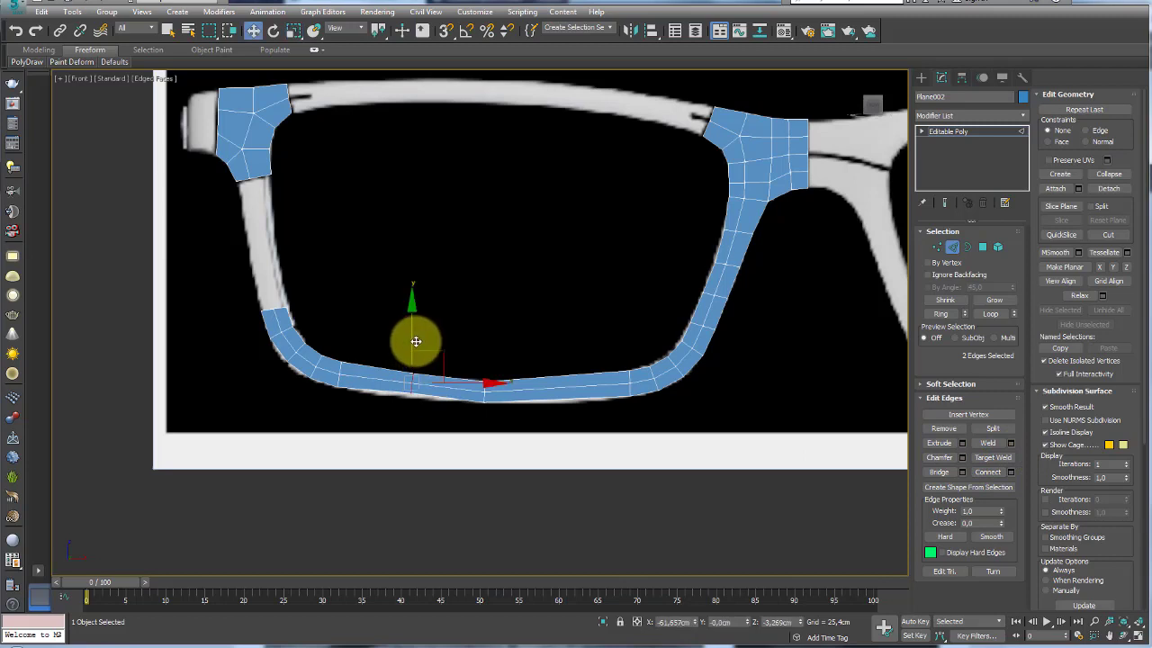
key("e")
key("r")
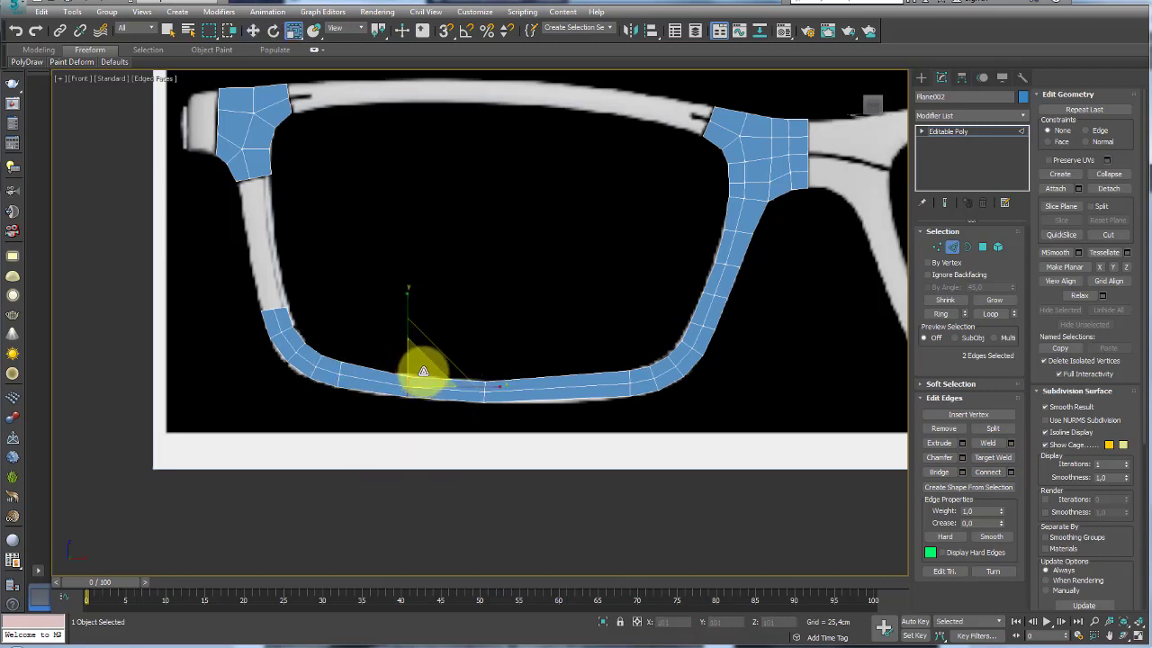
Select the bottom-centre edge pair, then reframe the rim and pick a lower-left border edge.
left_click(561, 415, "ctrl")
scroll(584, 375, "up", 3)
left_click(557, 396, "alt")
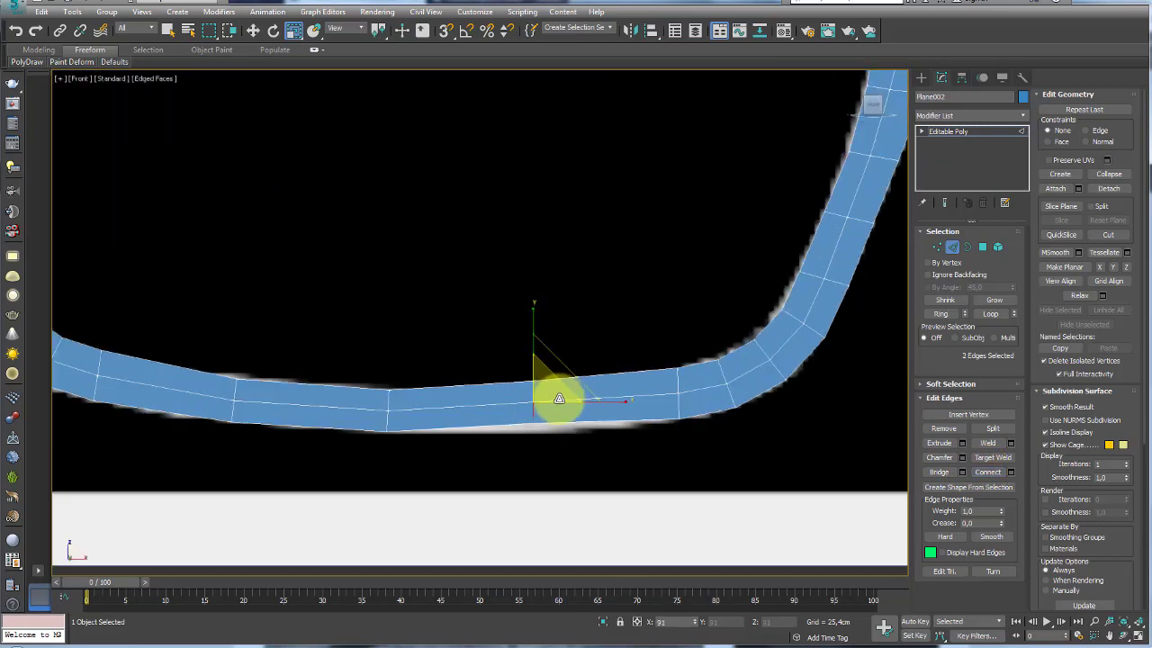
key("w")
key("e")
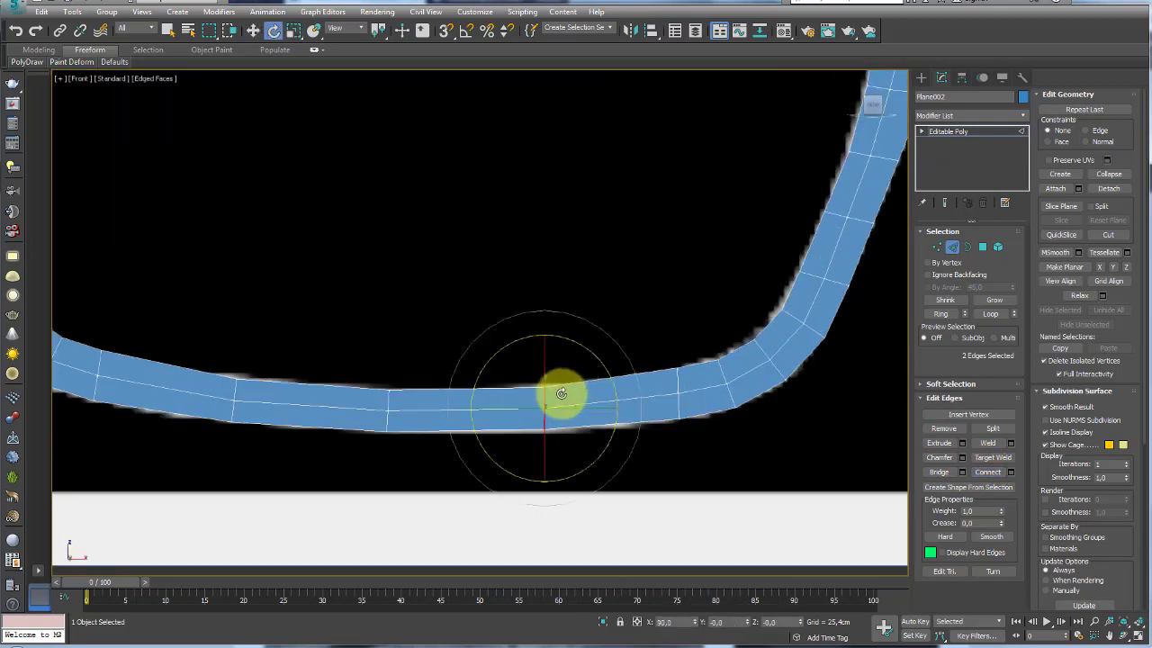
key("r")
scroll(617, 333, "down", 3)
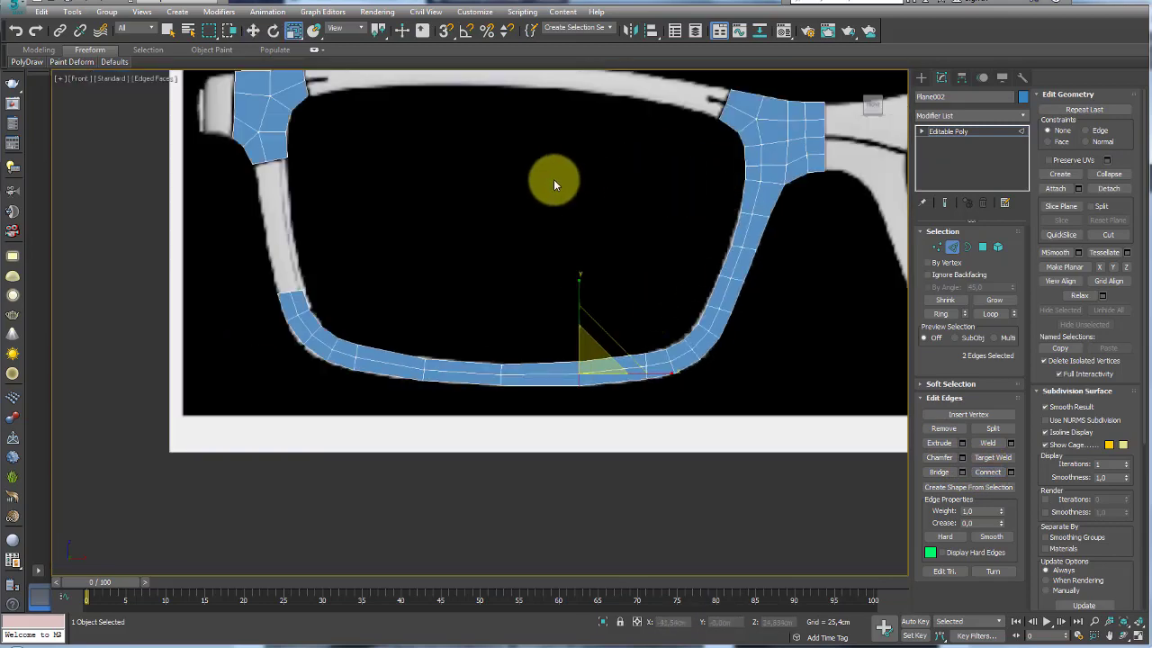
mouse_move(514, 270)
middle_mouse_down()
mouse_move(776, 153)
mouse_move(825, 213)
middle_mouse_up()
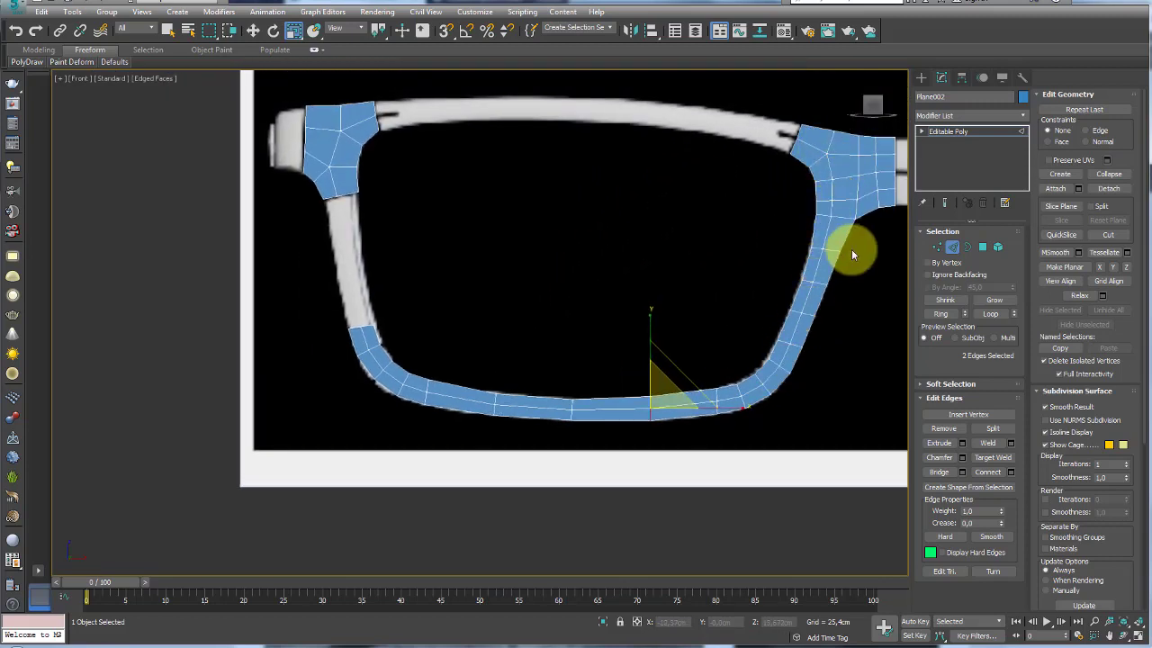
mouse_move(586, 391)
middle_mouse_down()
mouse_move(438, 283)
mouse_move(435, 332)
middle_mouse_up()
left_click(436, 335)
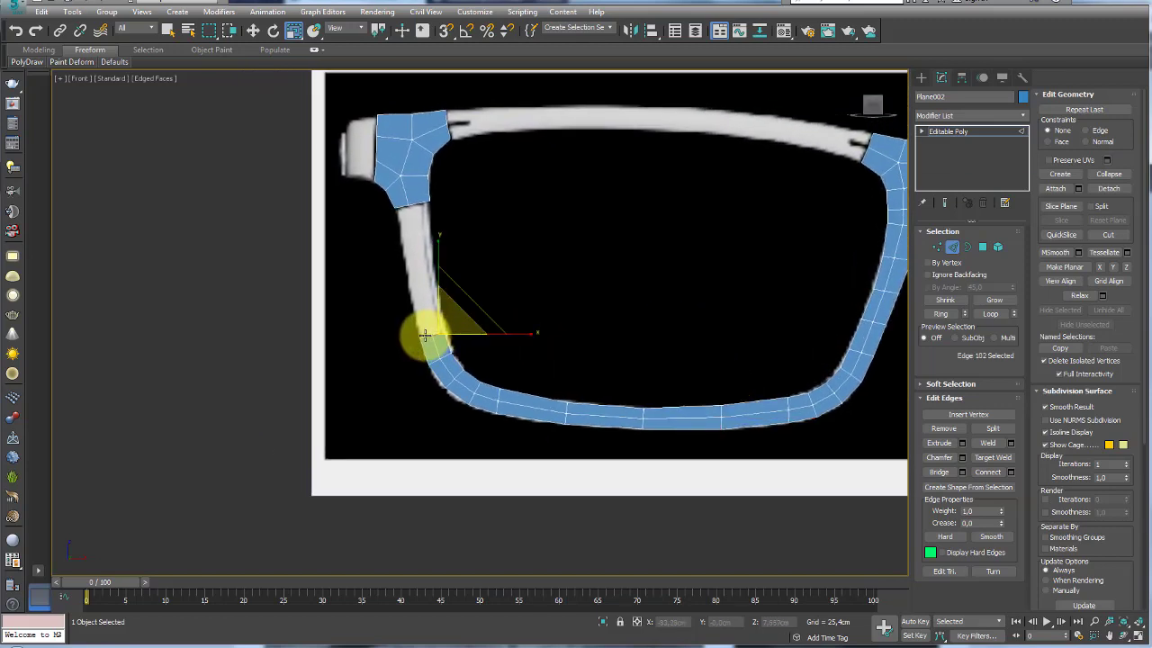
Select border edges across the left gap up to the top-left piece, Bridge them, and Connect one loop.
left_click(444, 326, "ctrl")
left_click(404, 203, "ctrl")
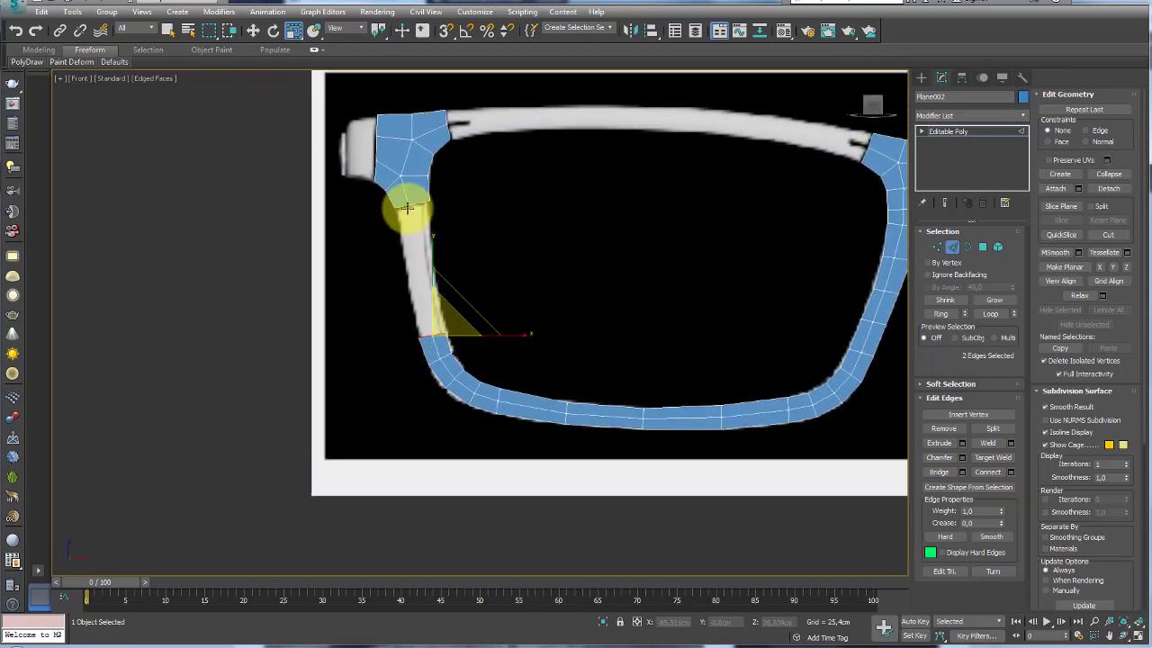
left_click(405, 206, "ctrl")
left_click(948, 467)
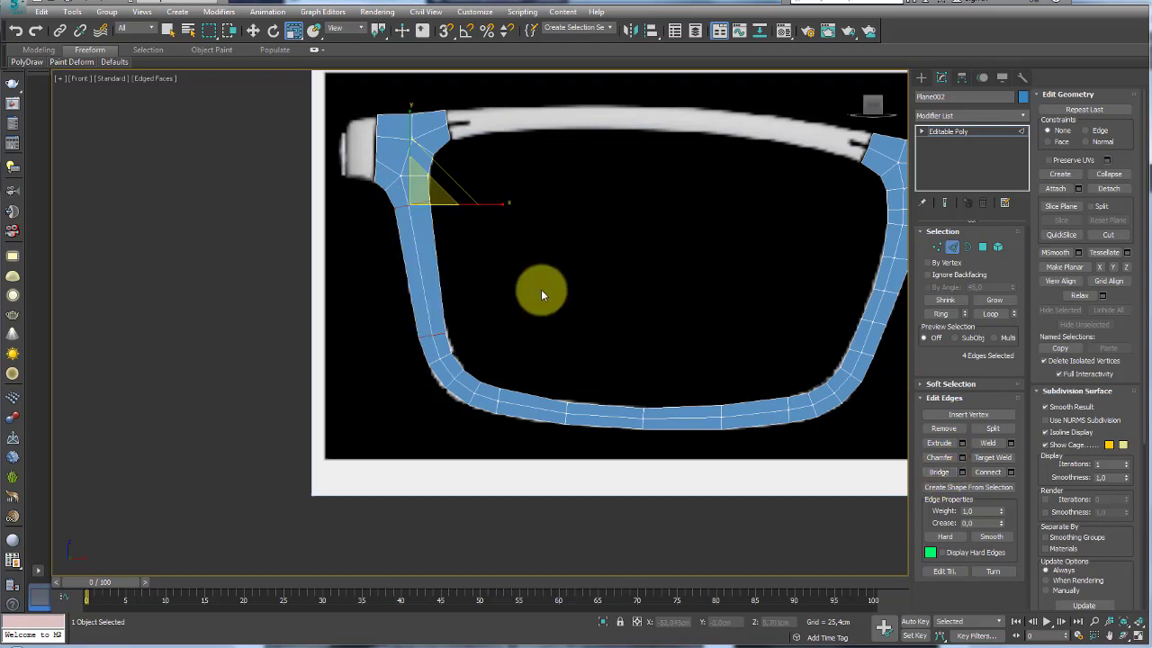
left_click_drag(508, 260, 369, 275)
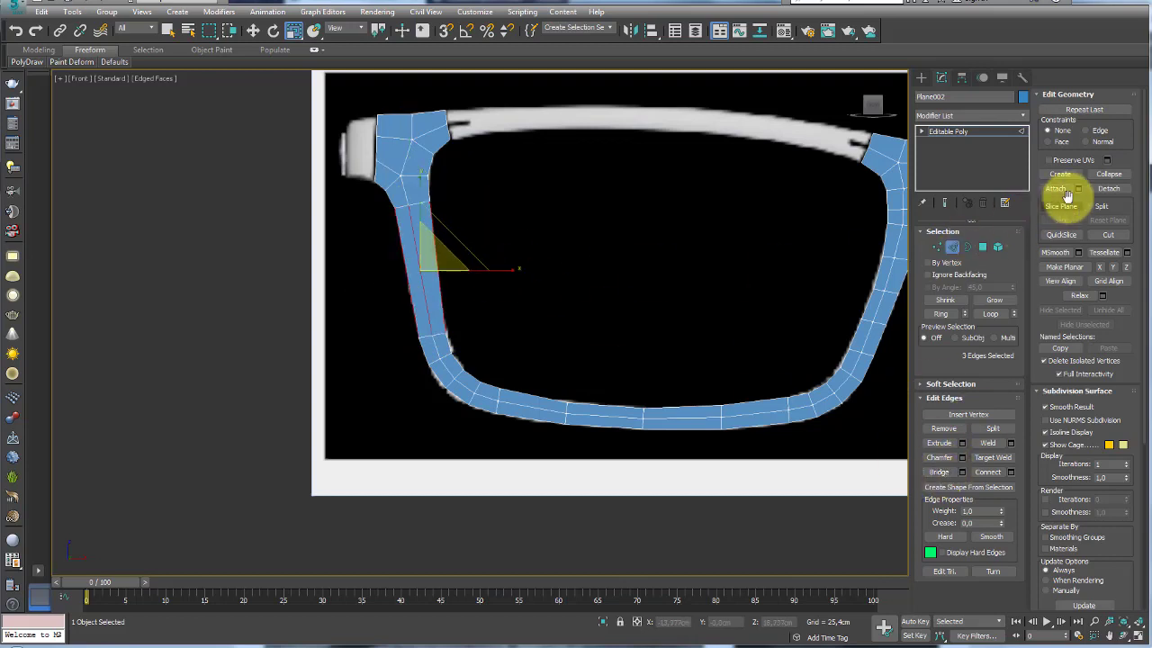
left_click(987, 471)
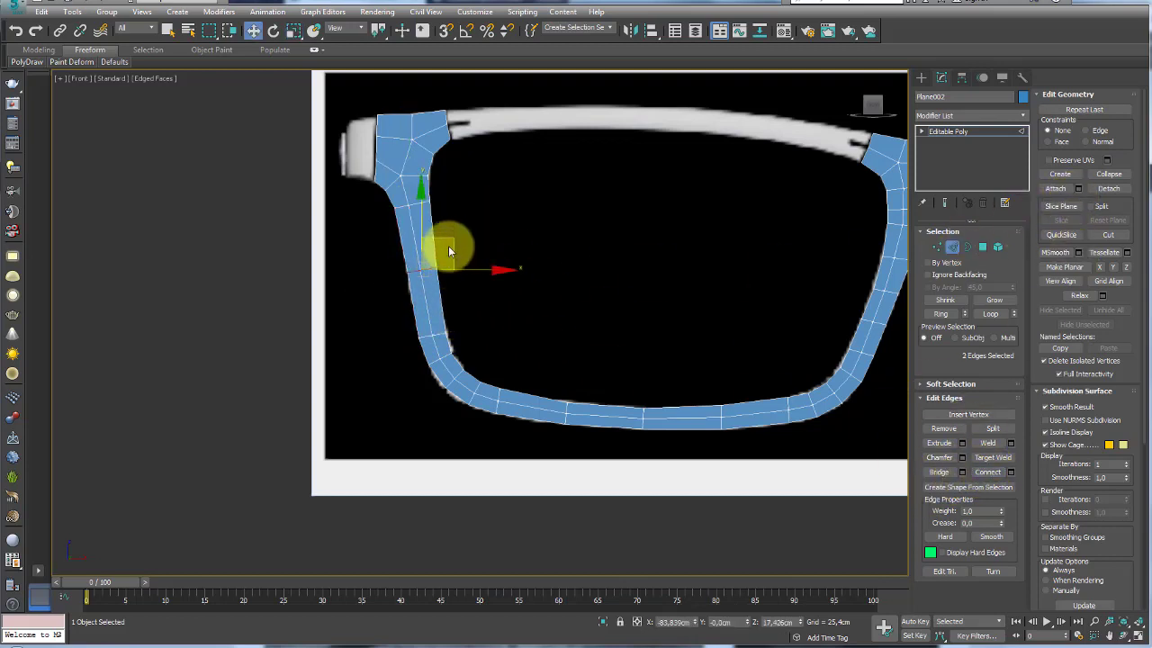
Bridge three border edges across the top of the rim, then undo the bridge.
middle_click_drag(509, 224, 491, 332)
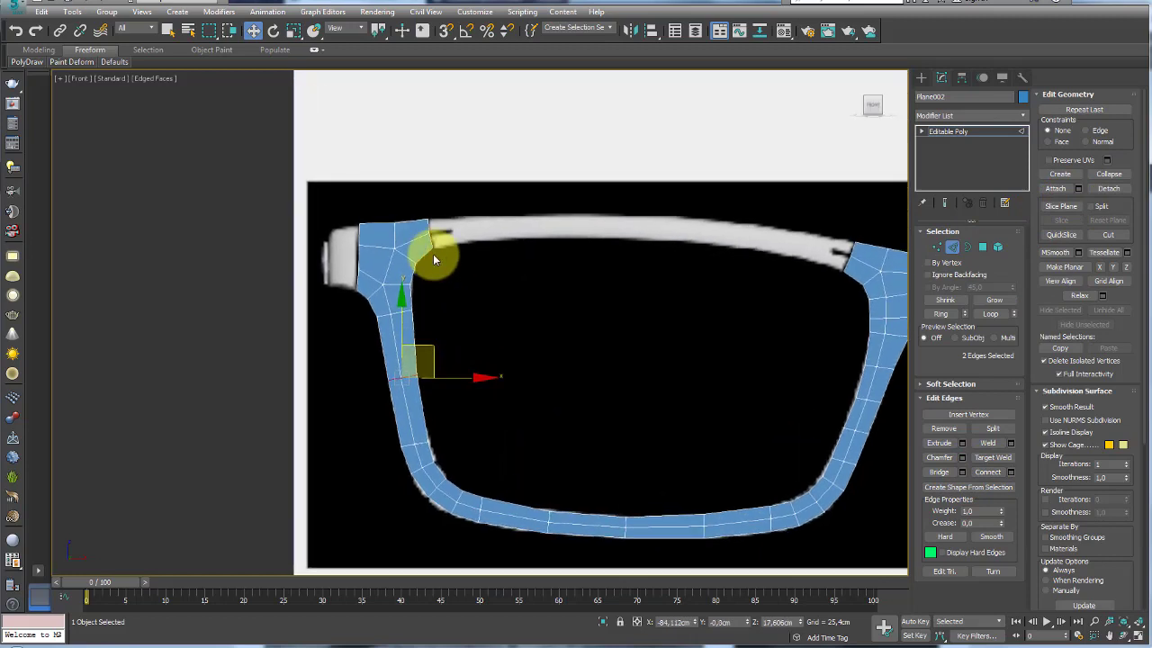
left_click(432, 242)
left_click(848, 232, "ctrl")
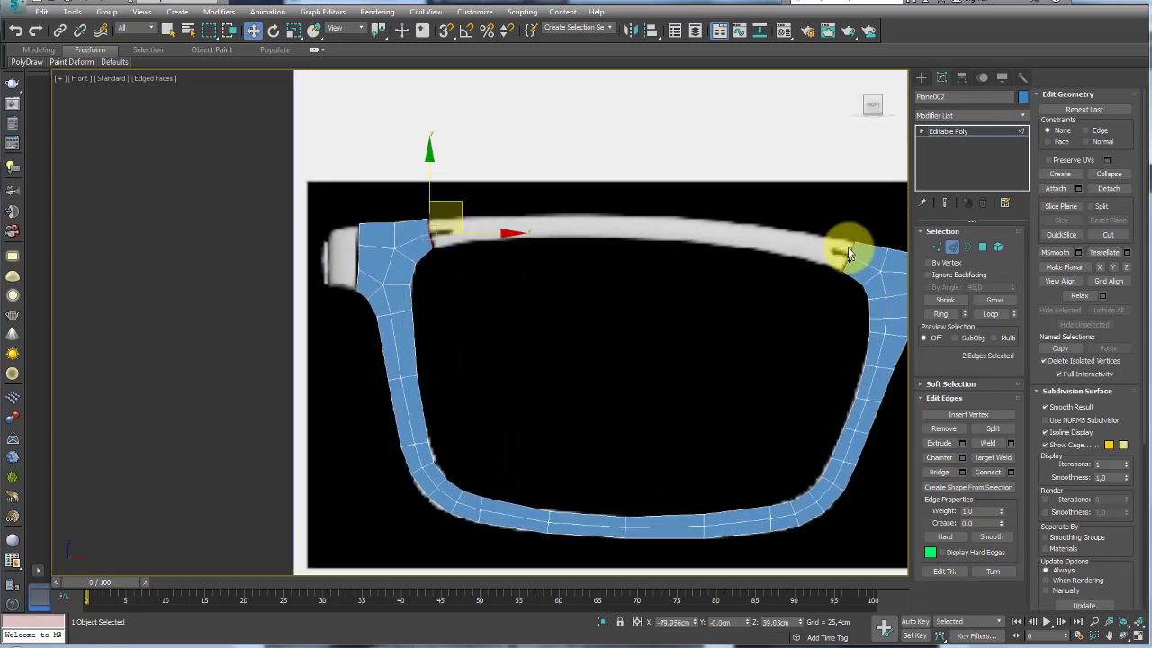
left_click(849, 248, "ctrl")
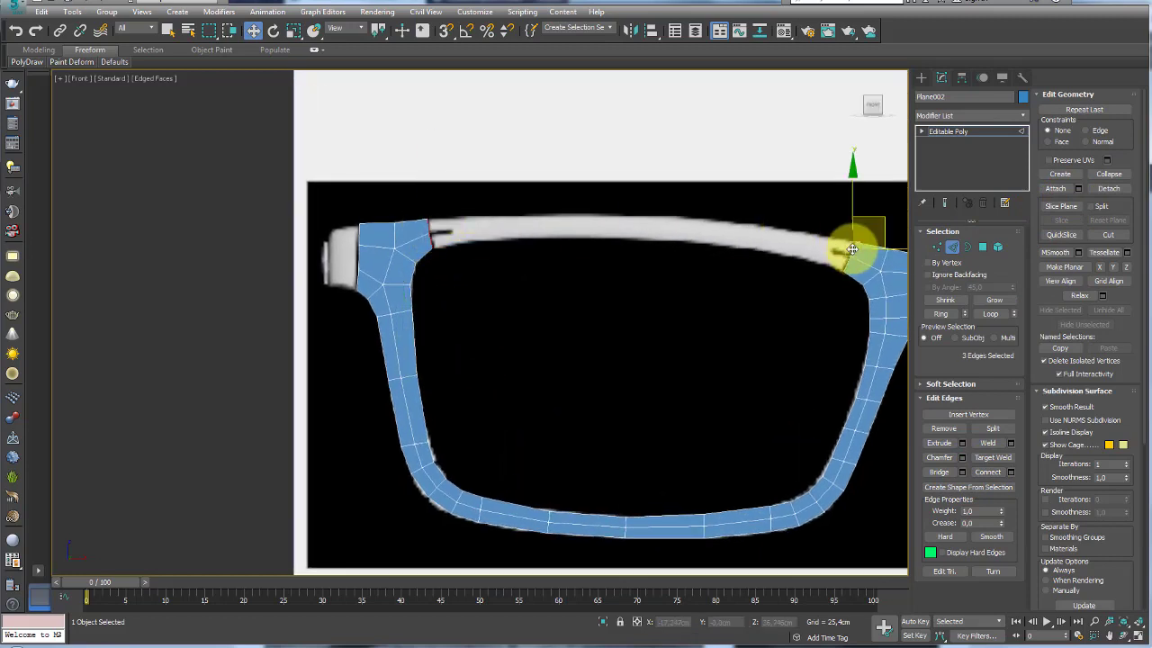
left_click(939, 471)
middle_click_drag(646, 274, 547, 308)
key("ctrl+z")
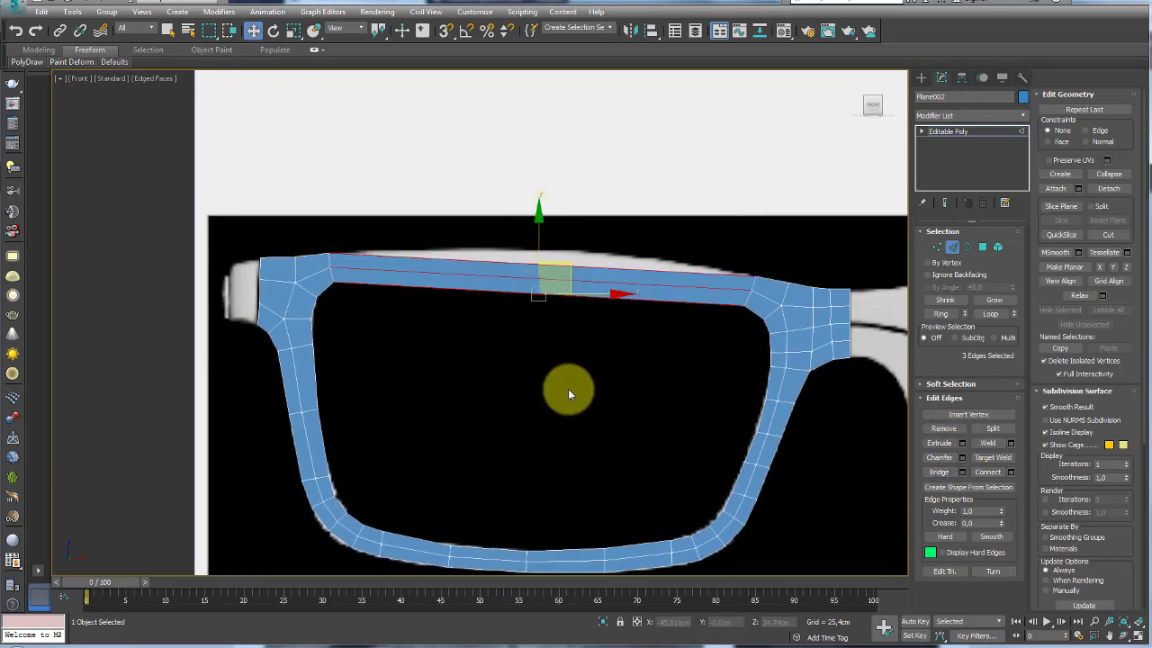
scroll(567, 388, "up", 1)
scroll(597, 279, "down", 4)
scroll(576, 270, "up", 2)
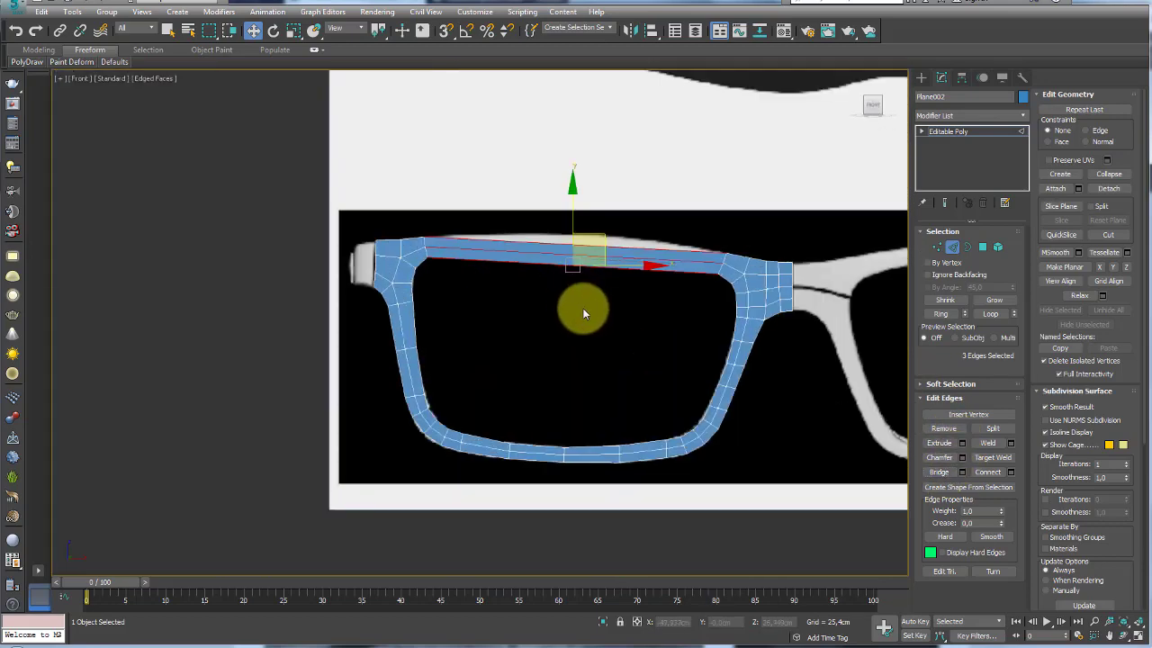
Select the three top-bar edges and Connect them with one new crossing edge.
left_click(572, 221)
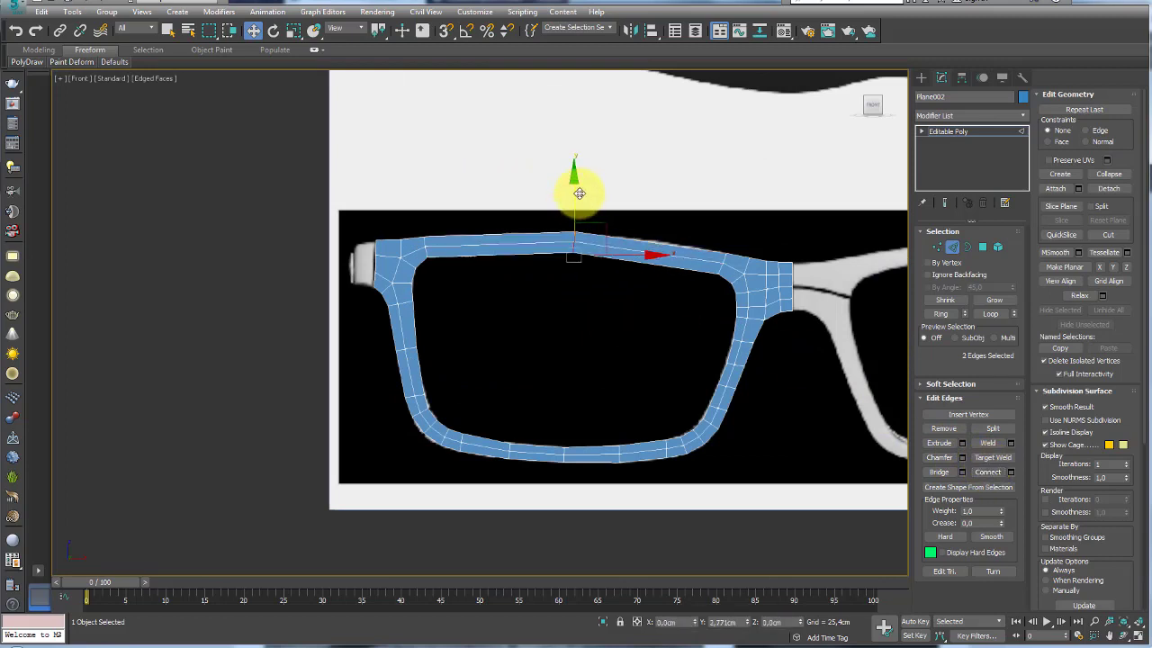
key("e")
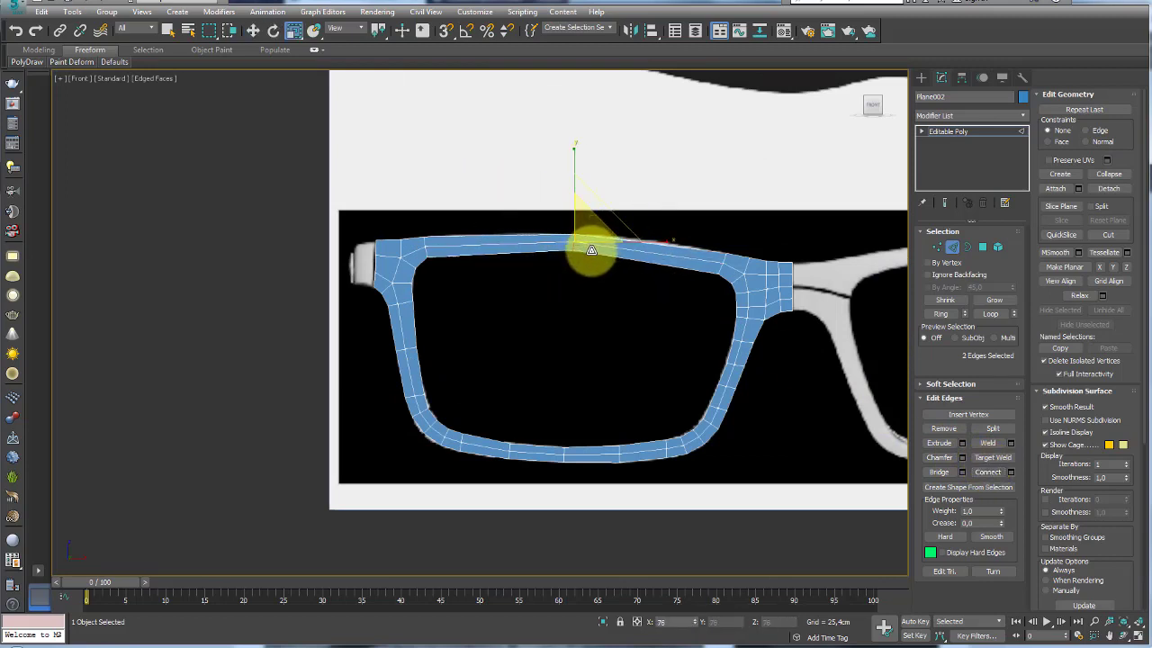
left_click(648, 248)
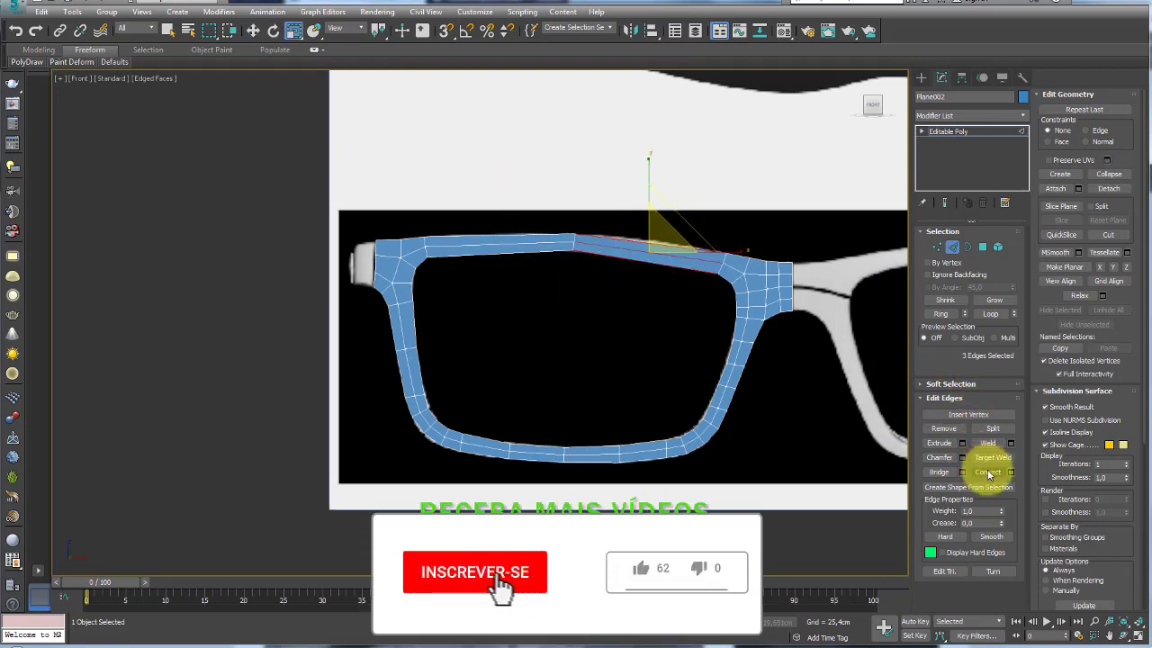
key("w")
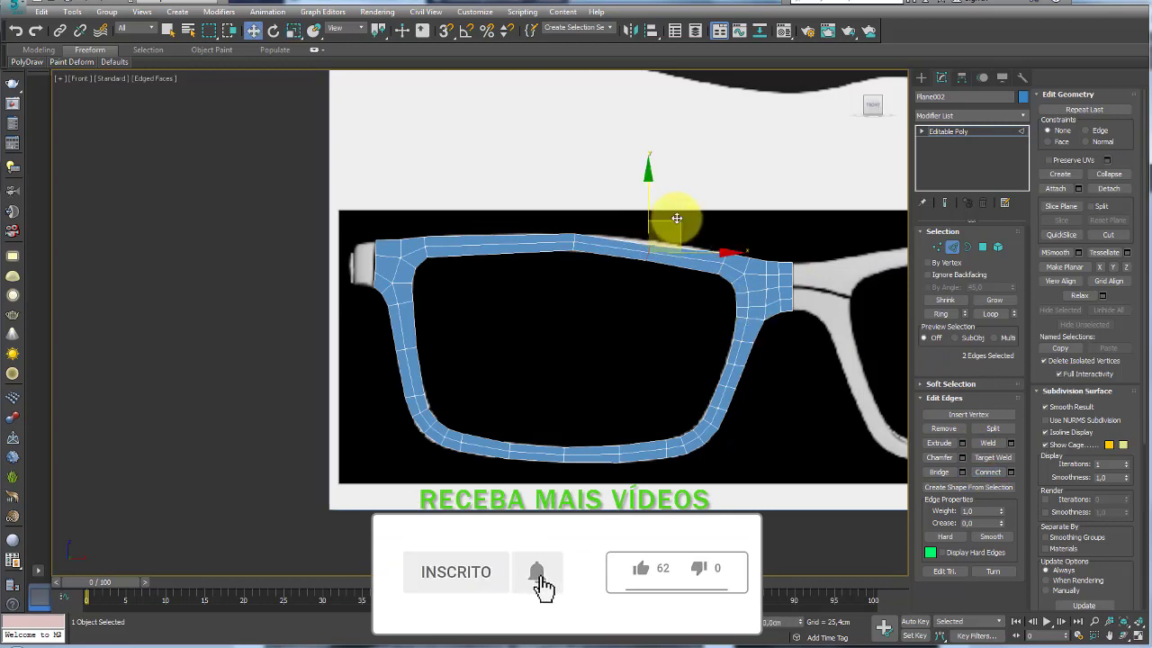
scroll(527, 237, "up", 2)
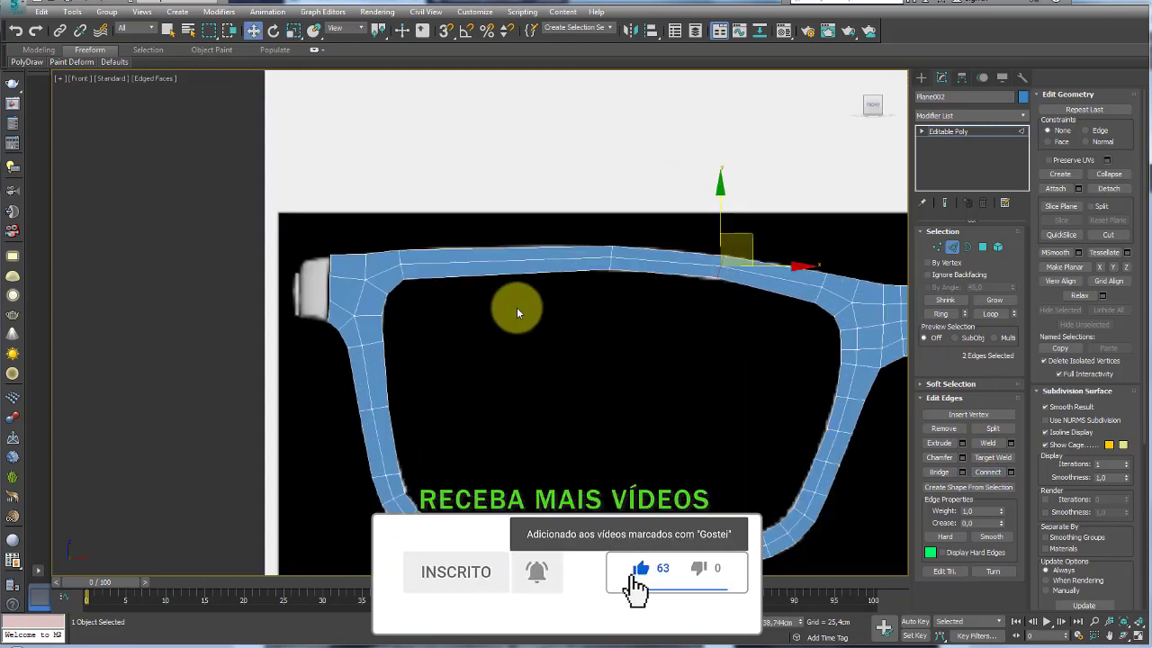
left_click_drag(514, 309, 483, 217)
scroll(485, 239, "up", 2)
scroll(549, 319, "down", 3)
scroll(491, 263, "up", 1)
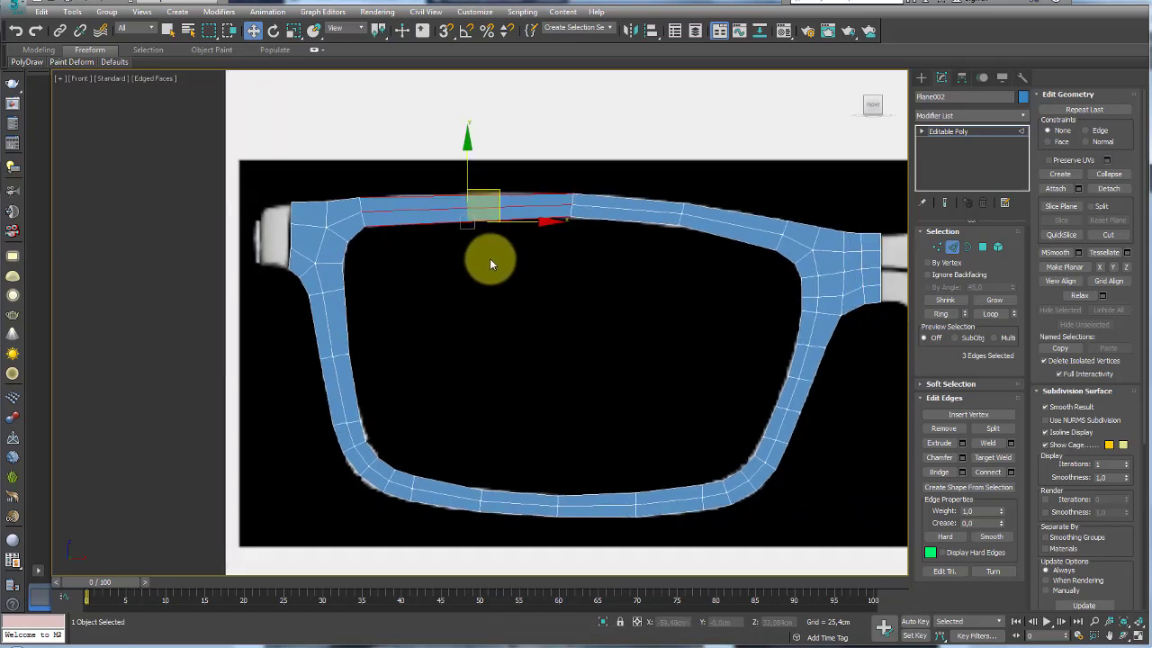
scroll(474, 260, "up", 2)
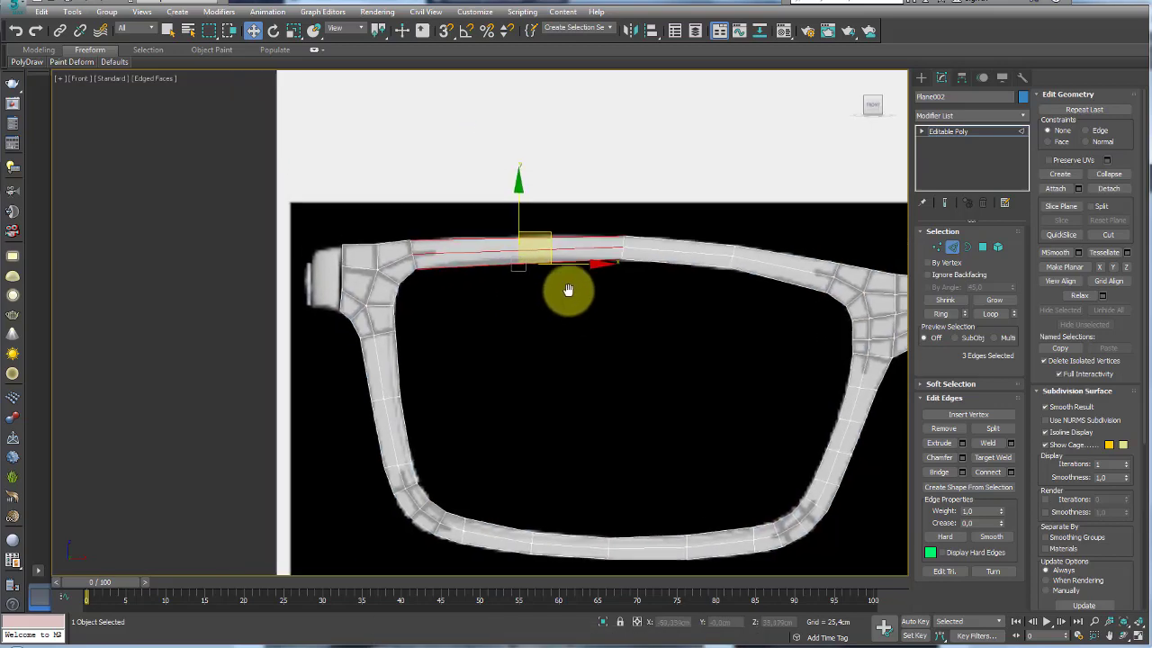
scroll(561, 288, "up", 2)
left_click(987, 470)
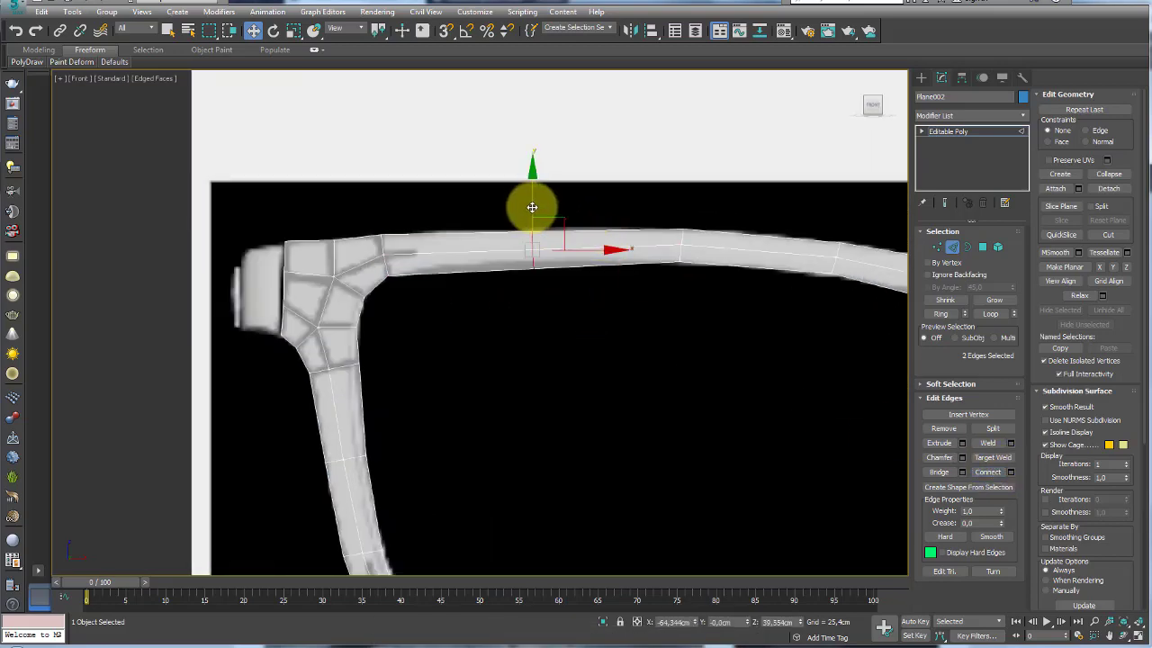
Raise the new top-bar edge along Y to follow the reference's upper curve.
left_click_drag(548, 244, 558, 214)
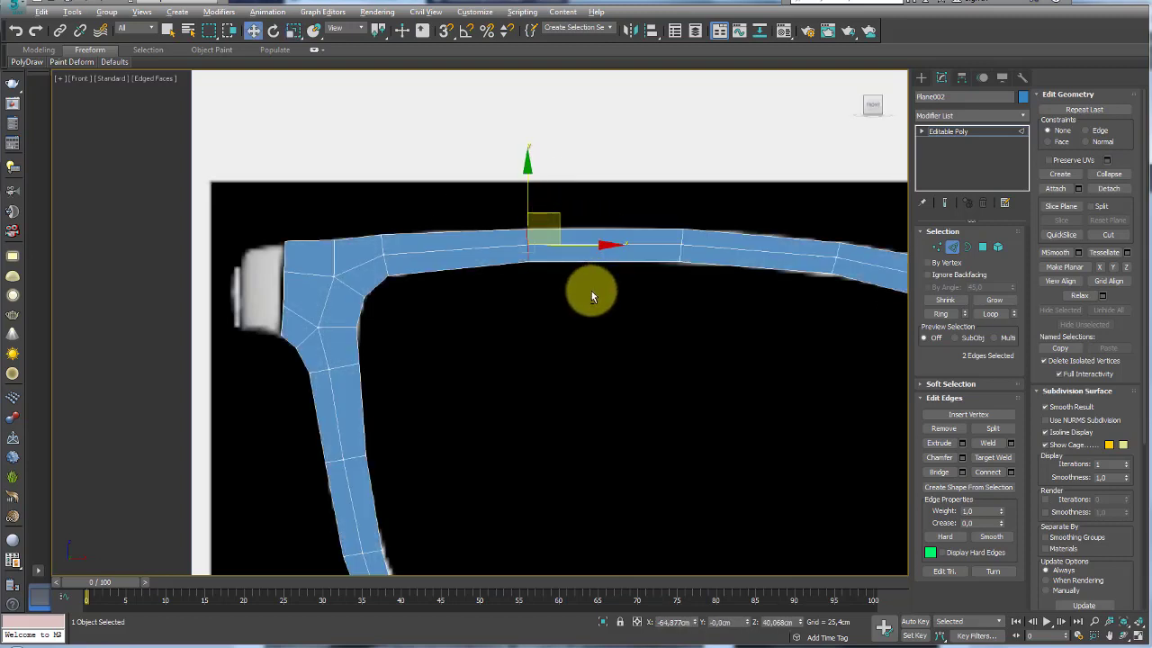
scroll(591, 291, "down", 3)
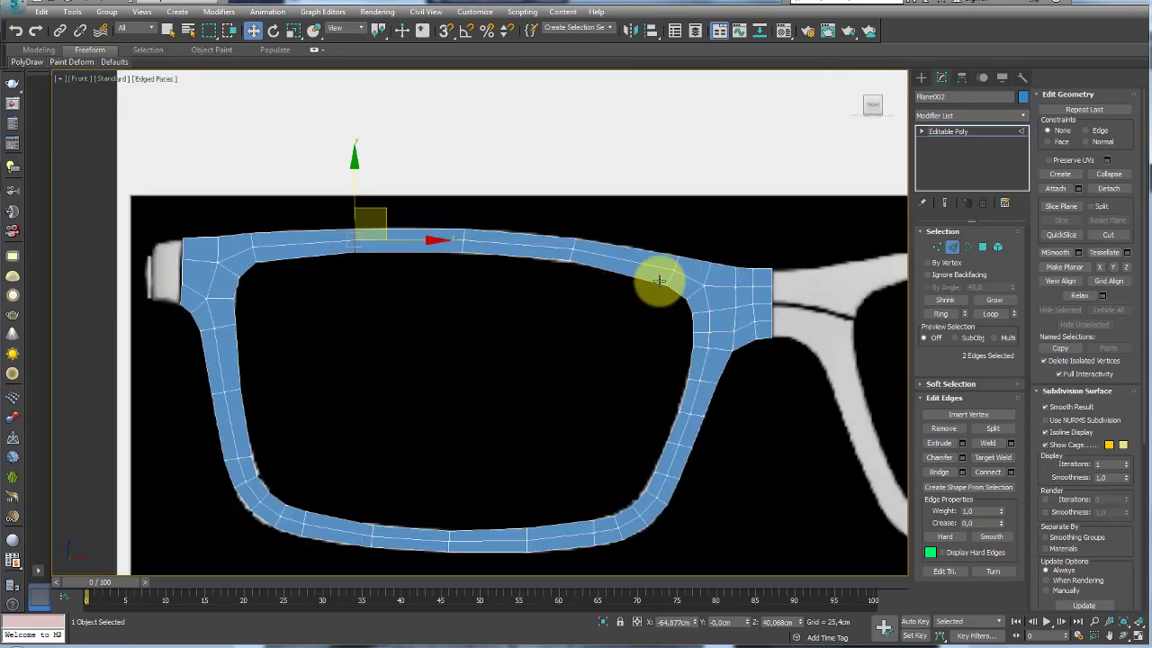
scroll(257, 290, "up", 2)
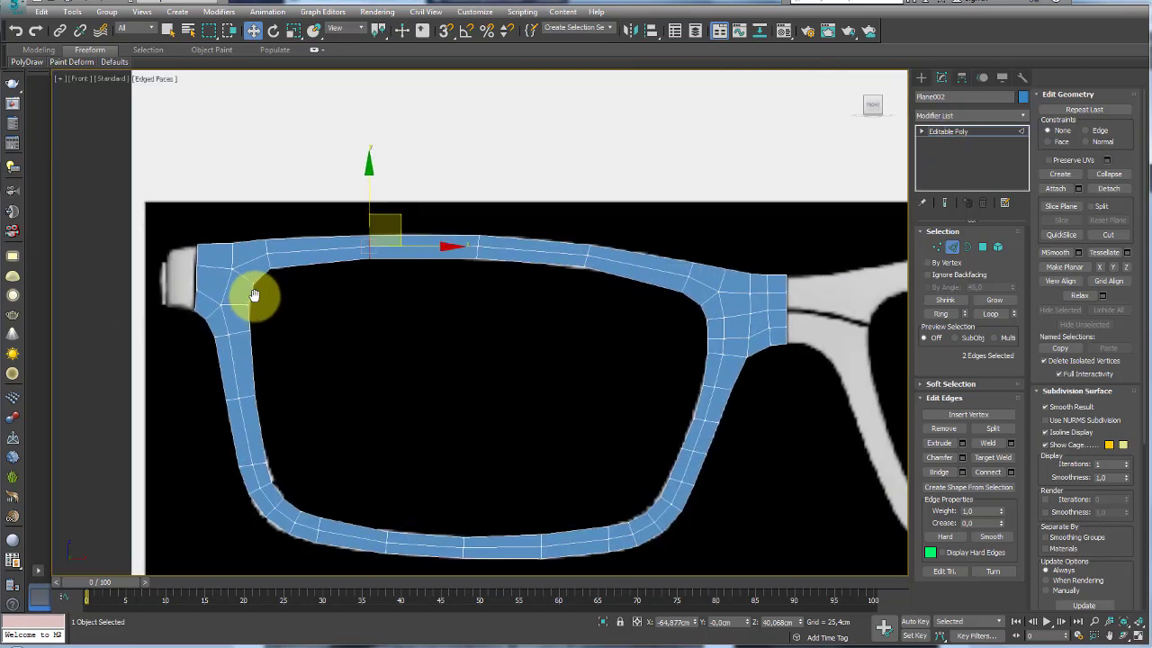
At the rim's left corner, select its lower and upper vertical edges.
middle_click_drag(257, 291, 572, 280)
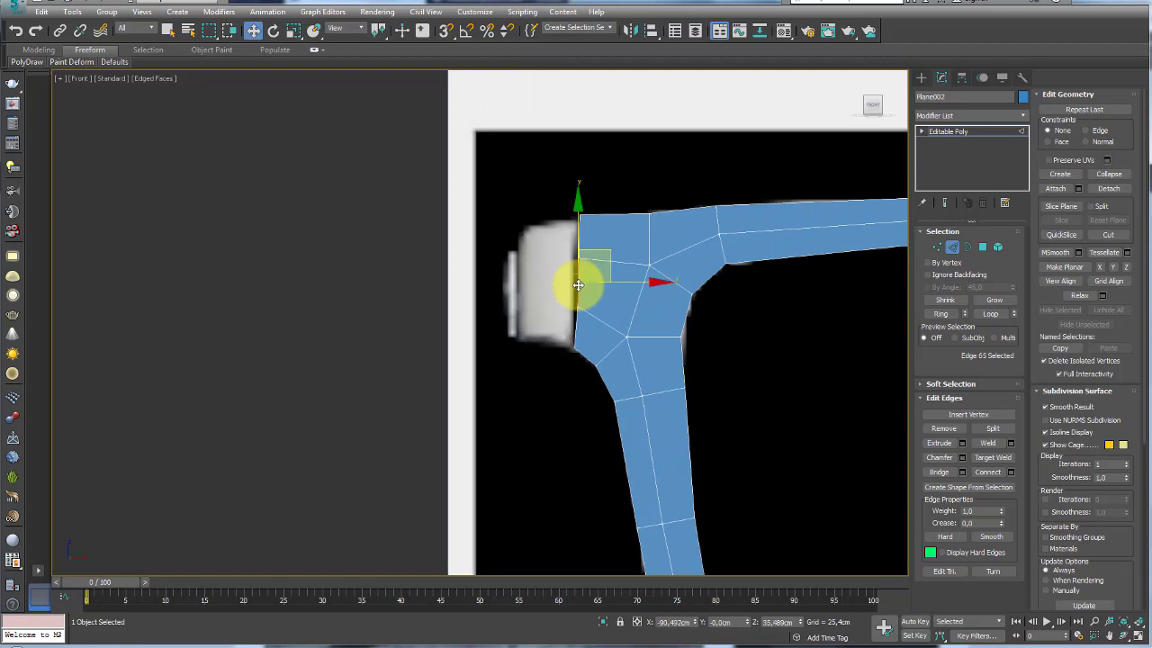
left_click(574, 323, "ctrl")
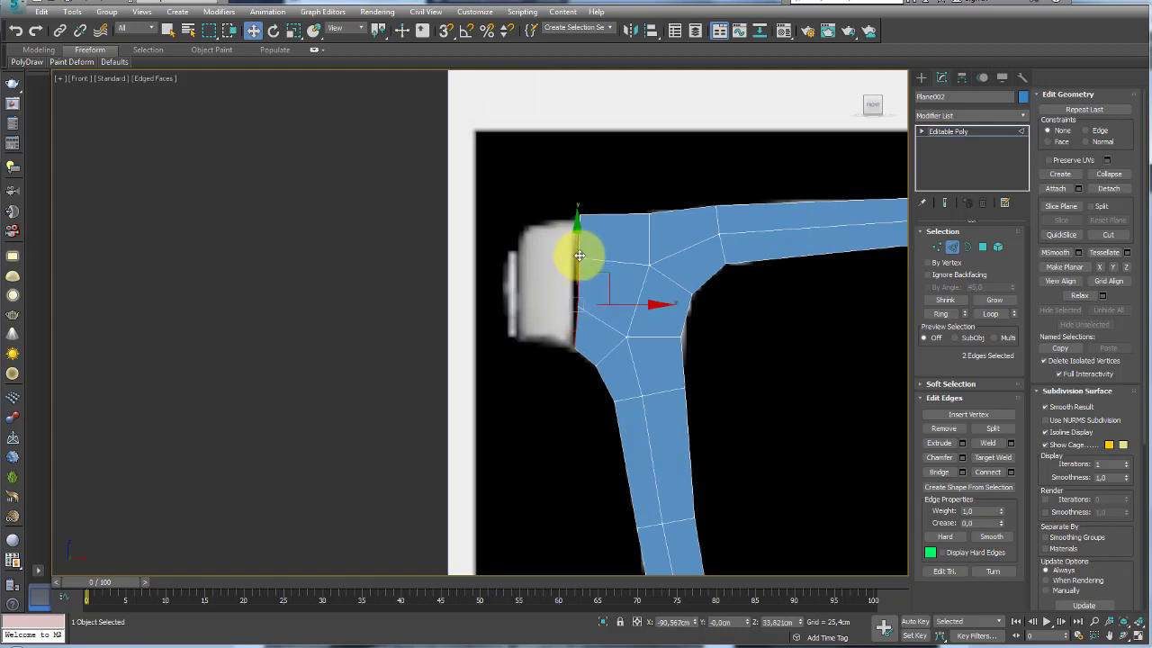
left_click(579, 256, "ctrl")
mouse_move(544, 641)
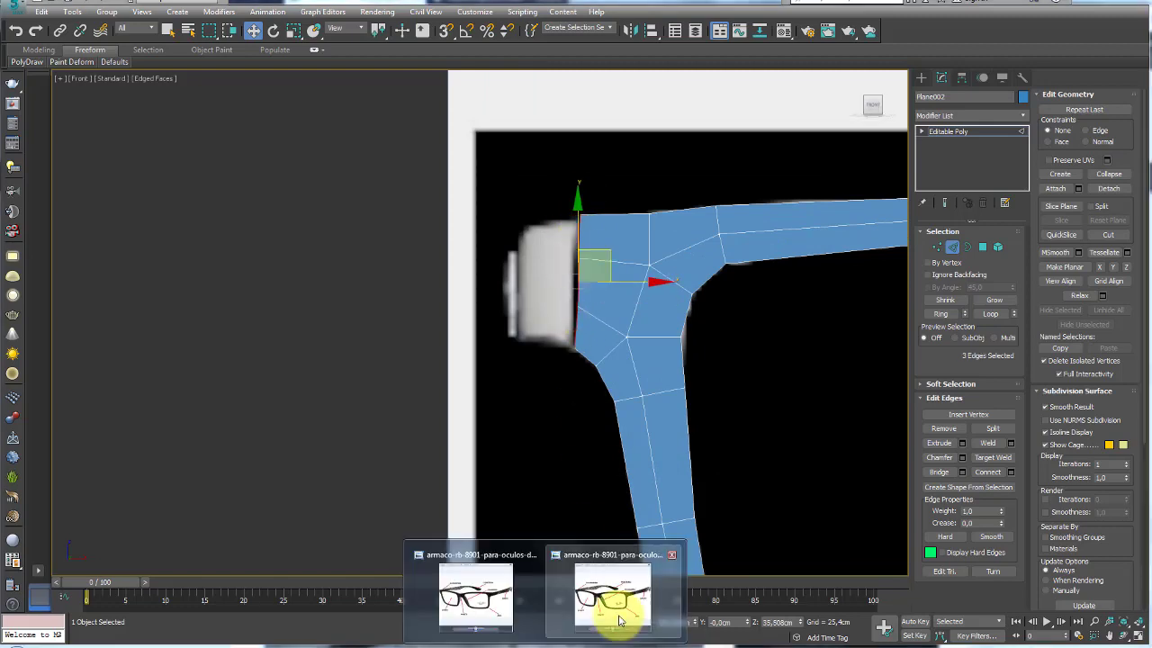
Reopen the labelled glasses diagram and magnify the PLAQUETA and hinge area.
left_click(601, 599)
left_click(1035, 86)
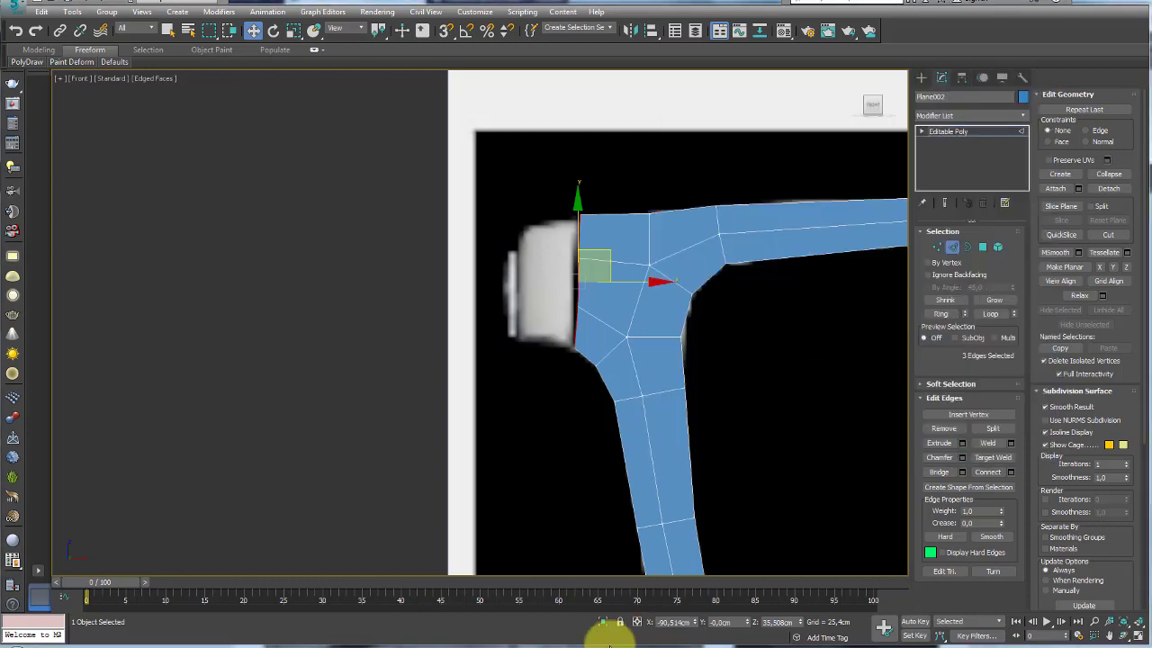
left_click(546, 645)
scroll(957, 244, "up", 2)
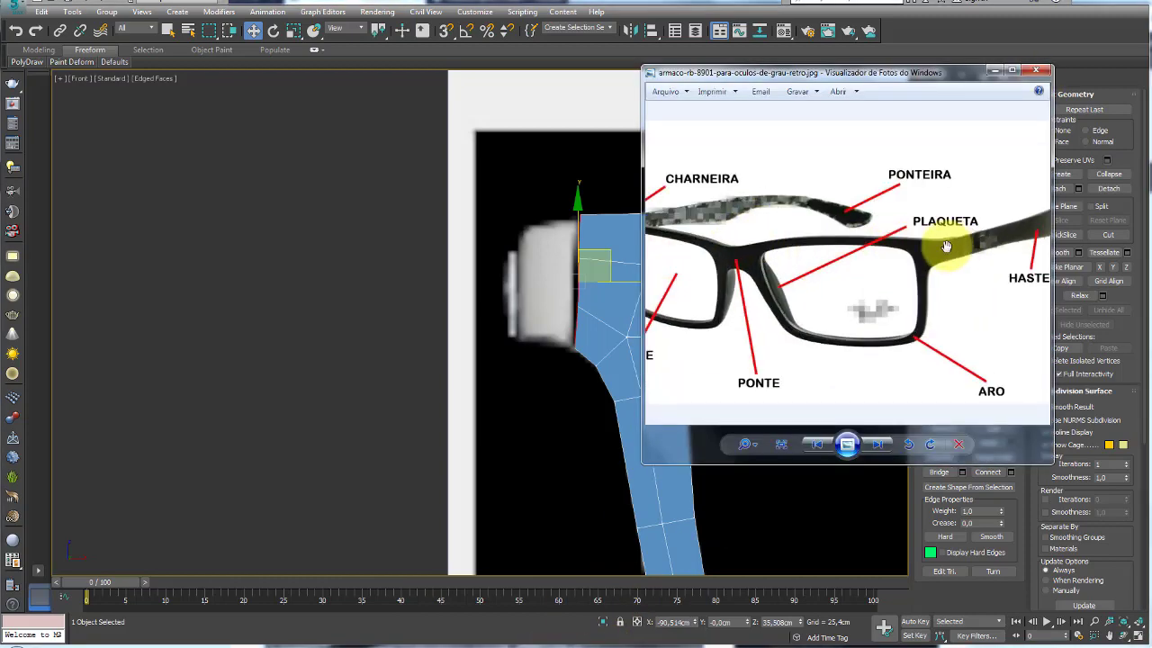
scroll(957, 249, "up", 2)
scroll(944, 257, "up", 2)
scroll(866, 272, "down", 6)
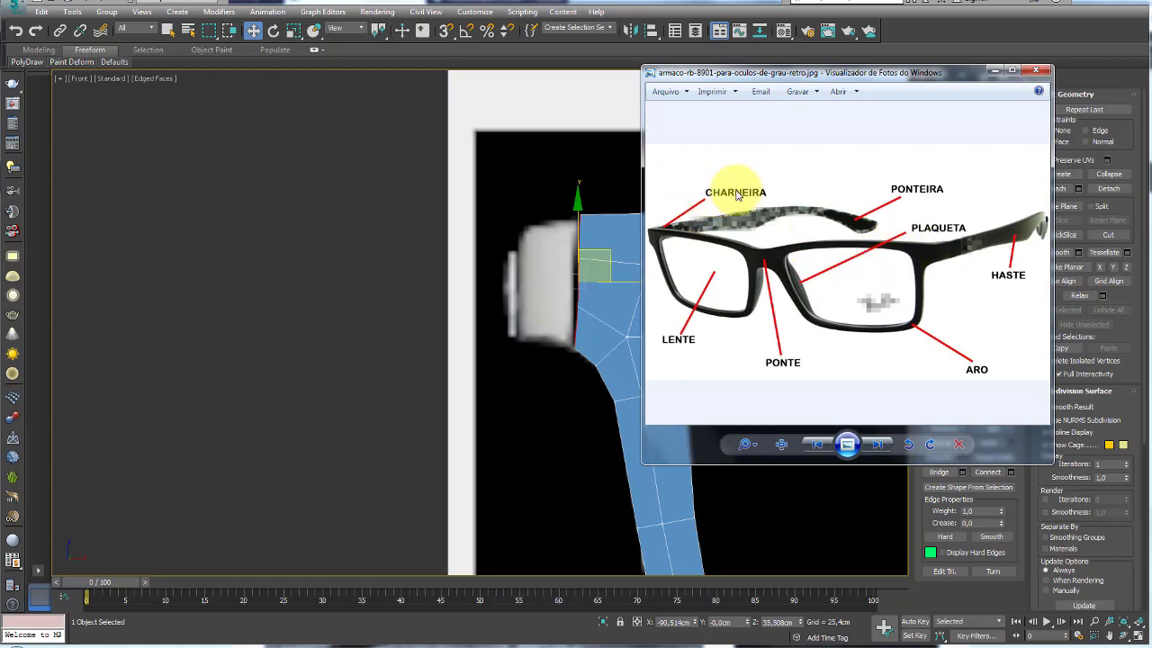
scroll(956, 236, "up", 2)
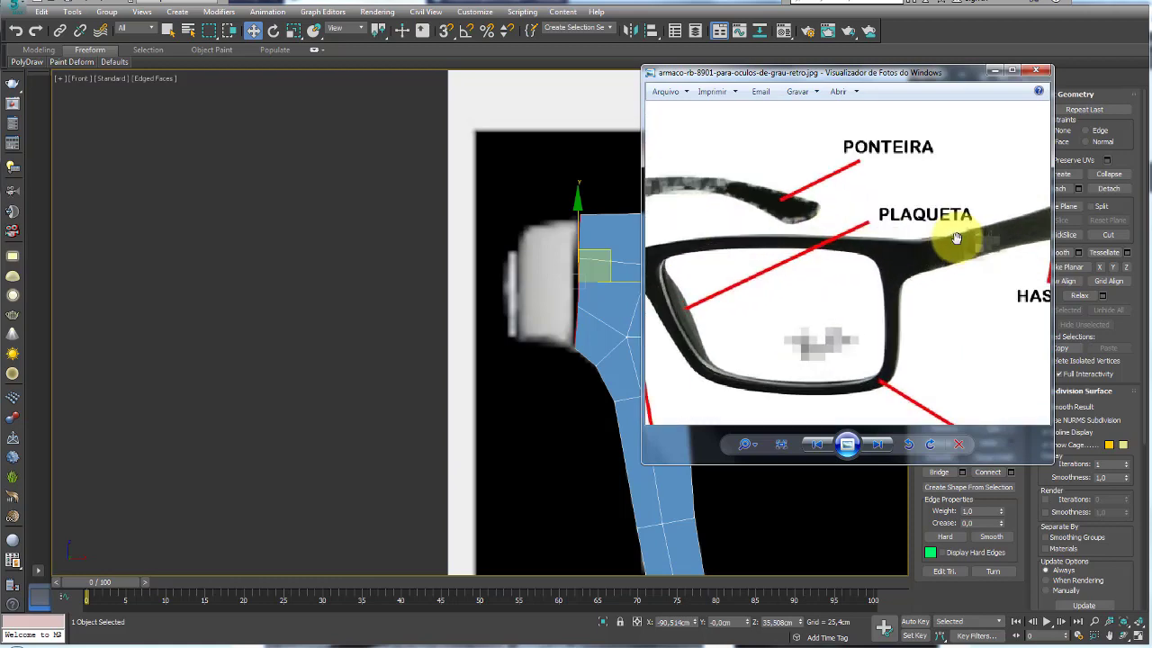
scroll(956, 242, "up", 2)
scroll(954, 245, "down", 4)
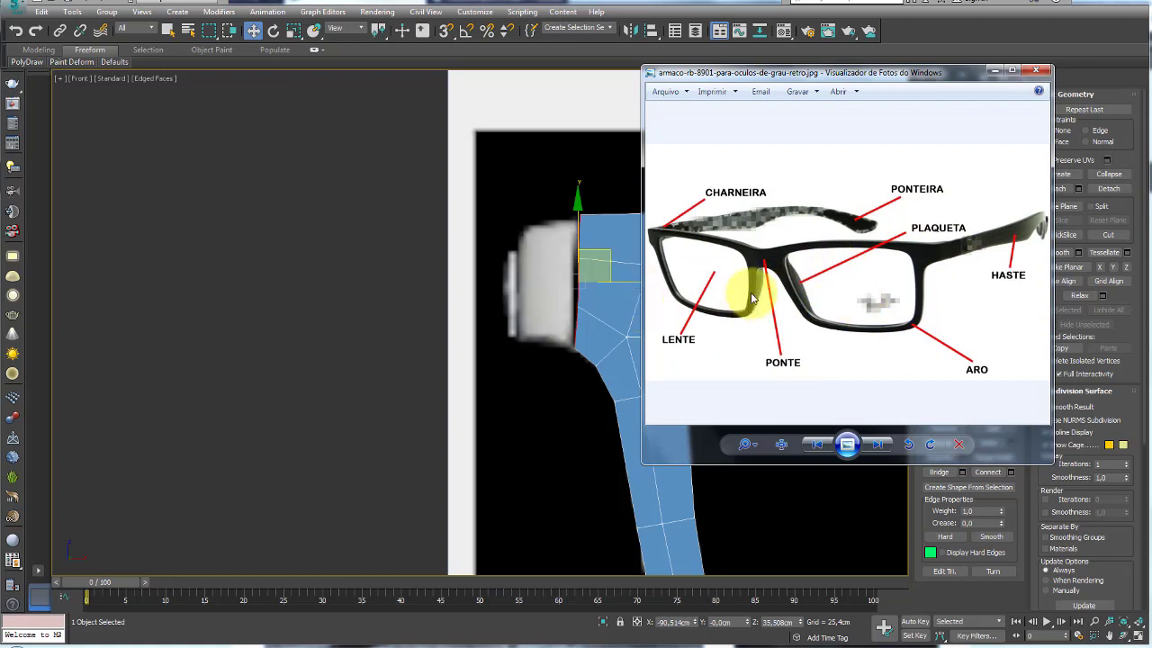
scroll(952, 248, "up", 3)
left_click_drag(952, 246, 857, 277)
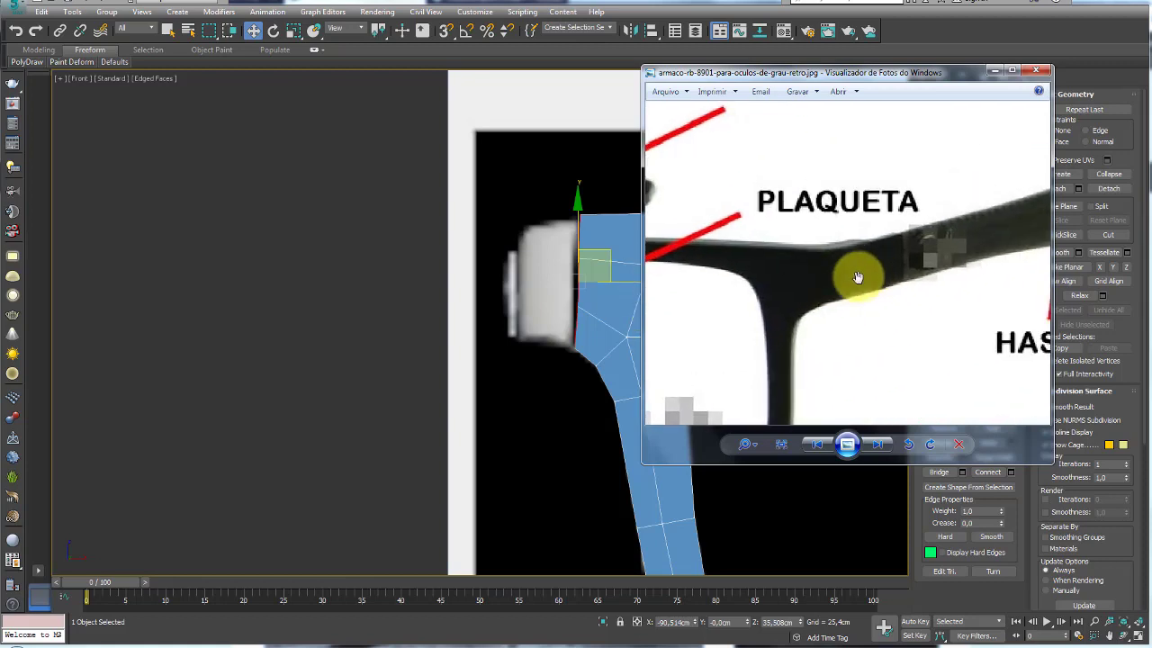
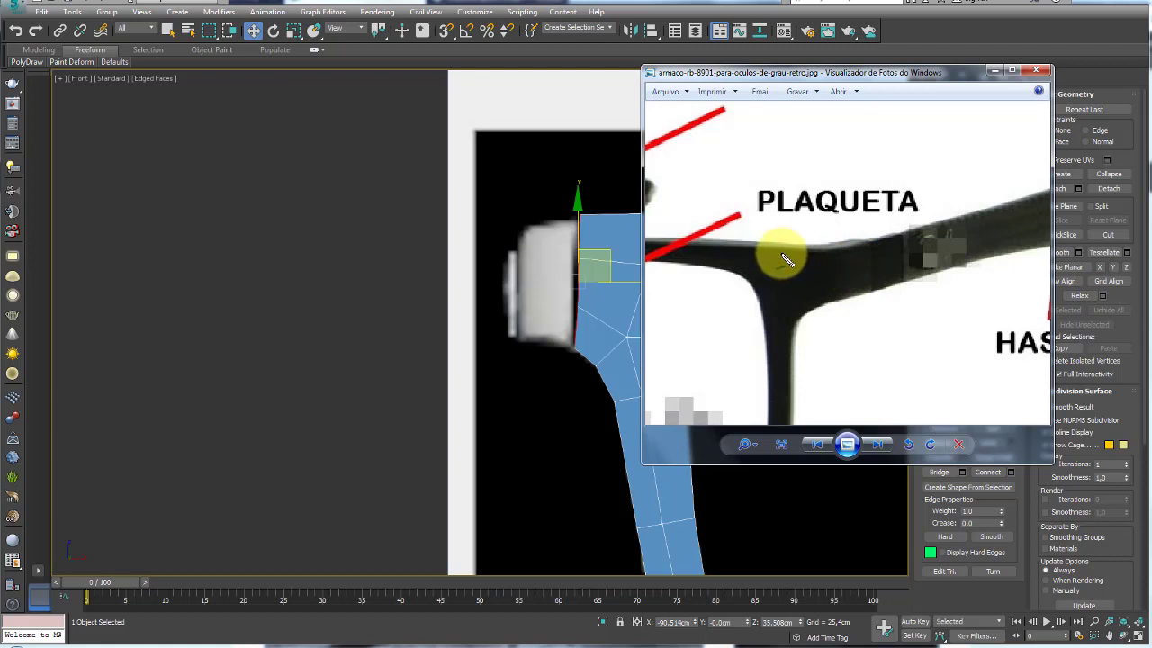
Sketch the planned edge loops across the frame on the reference photo, then clear them and minimize the photo.
left_click_drag(772, 250, 869, 238)
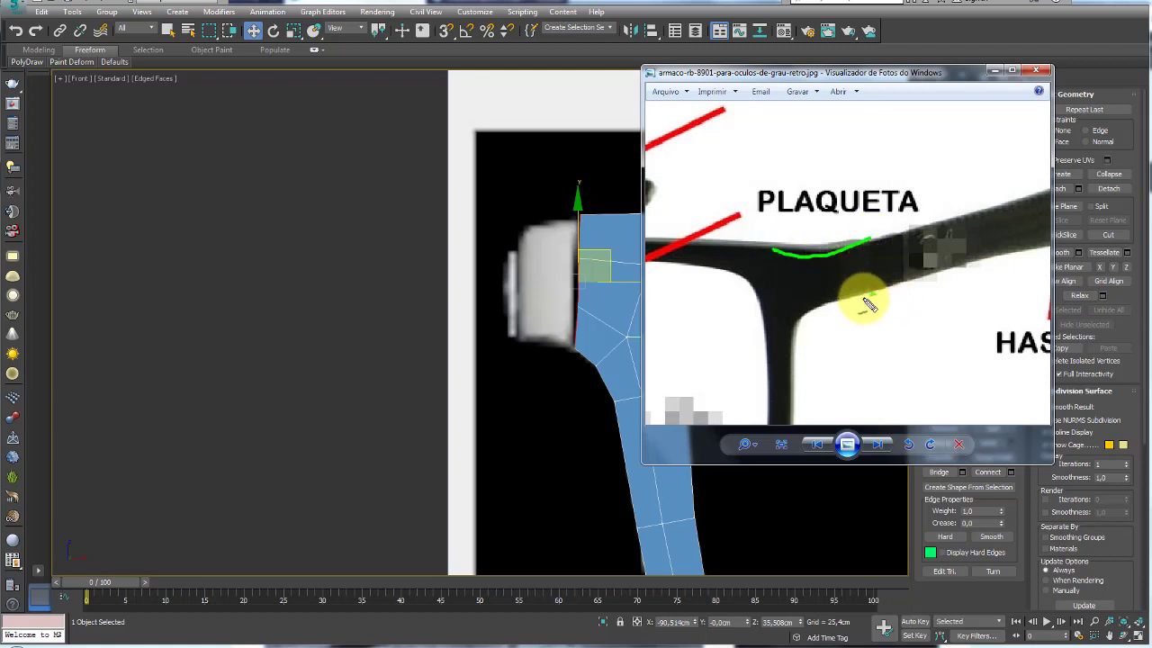
left_click_drag(871, 294, 774, 312)
mouse_move(815, 252)
left_mouse_down()
mouse_move(817, 351)
mouse_move(835, 333)
left_mouse_up()
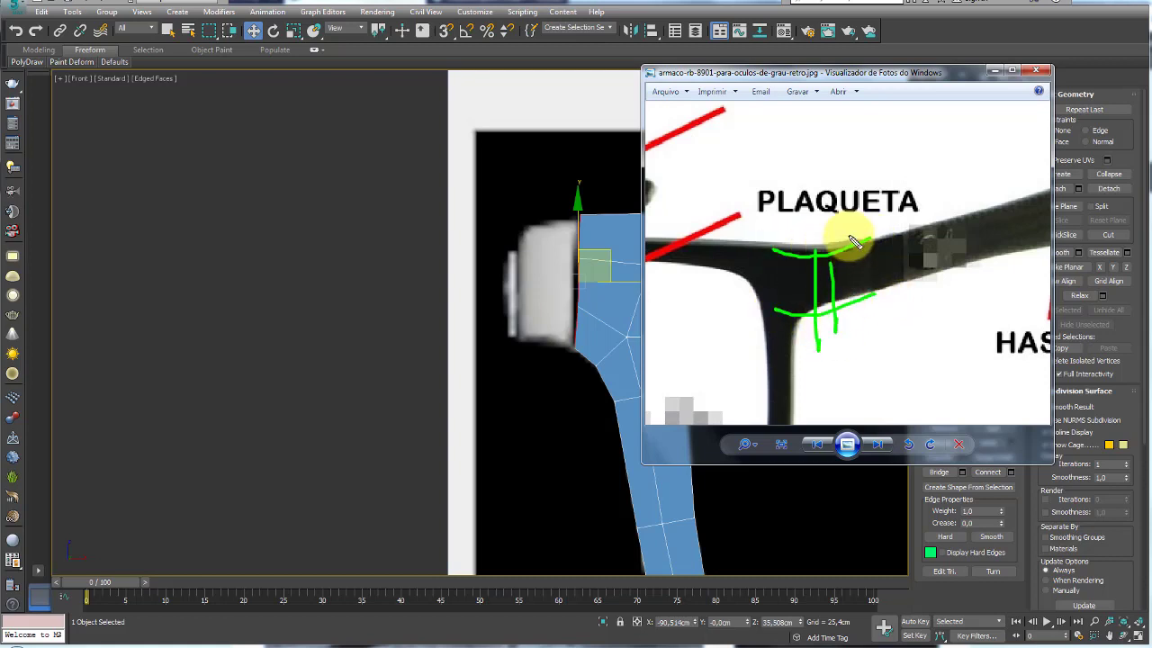
left_click_drag(850, 245, 846, 317)
left_click_drag(797, 278, 858, 270)
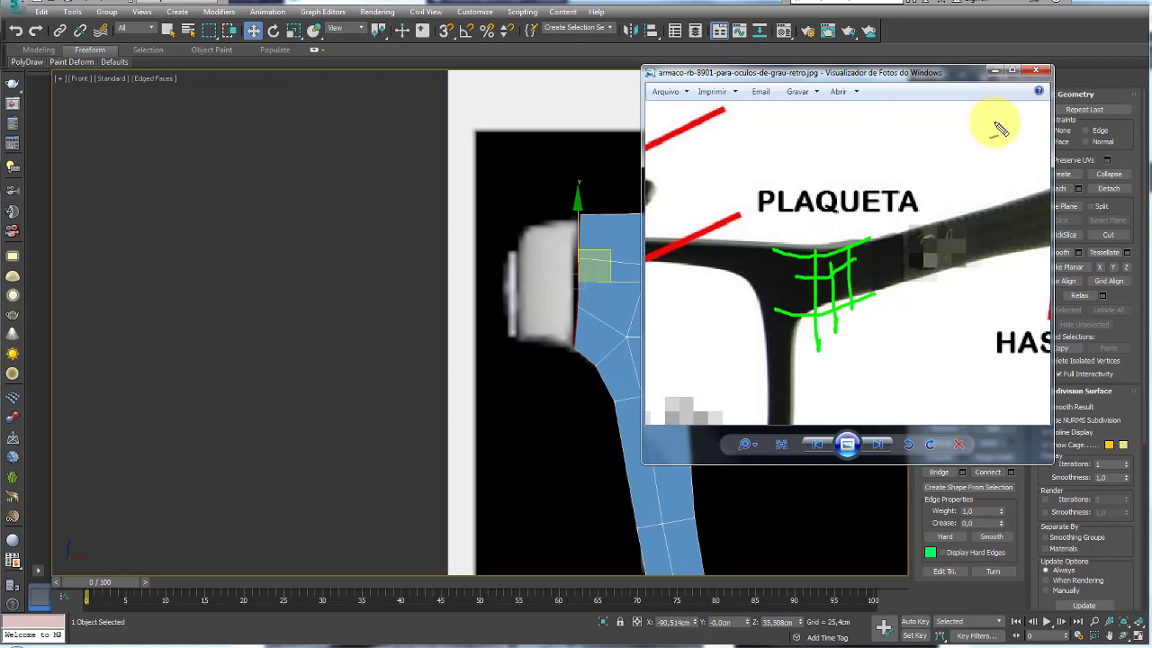
key("Escape")
left_click(990, 71)
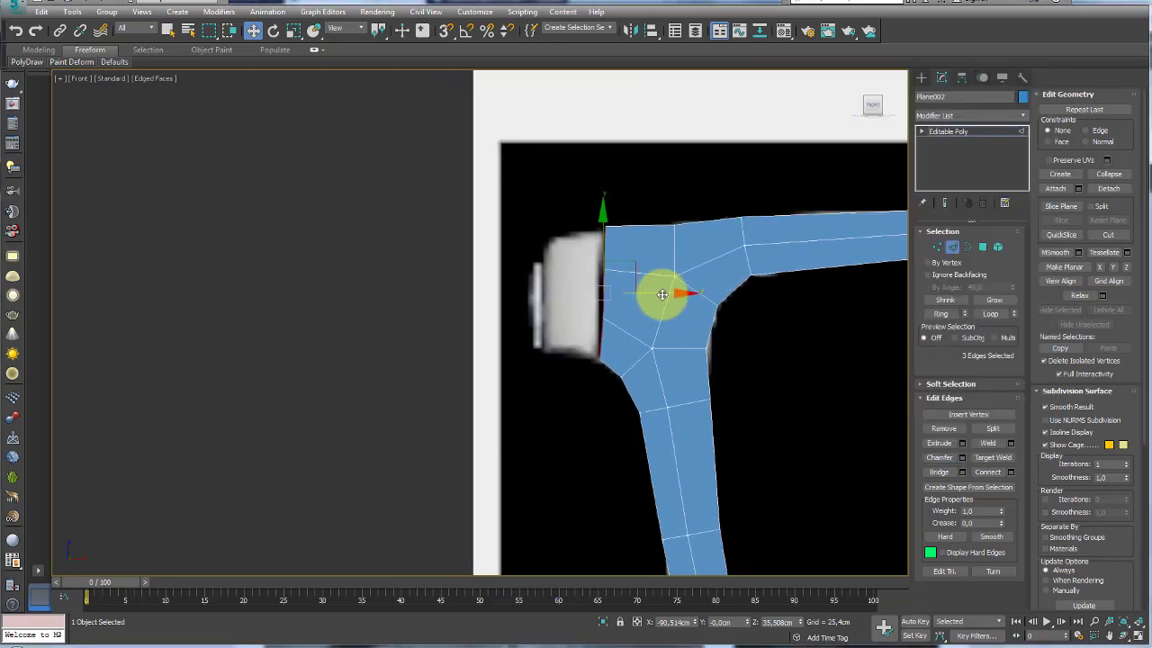
Shift-drag the frame's end edges left to add new edge loops.
left_click_drag(662, 291, 633, 291)
key("e")
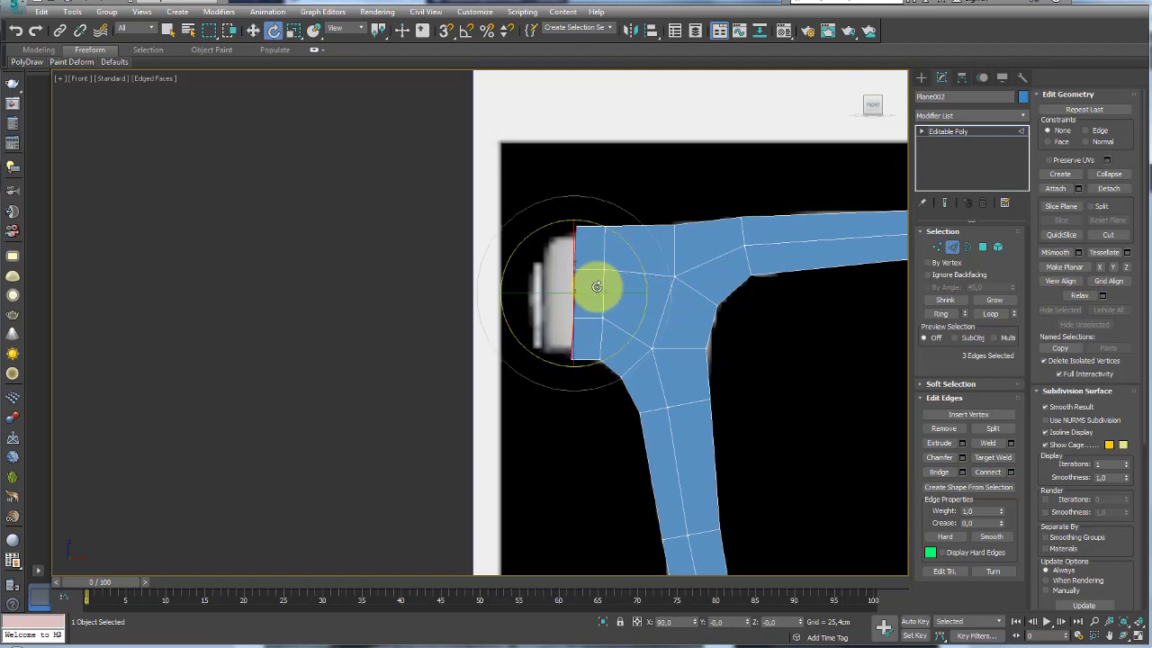
key("r")
key("w")
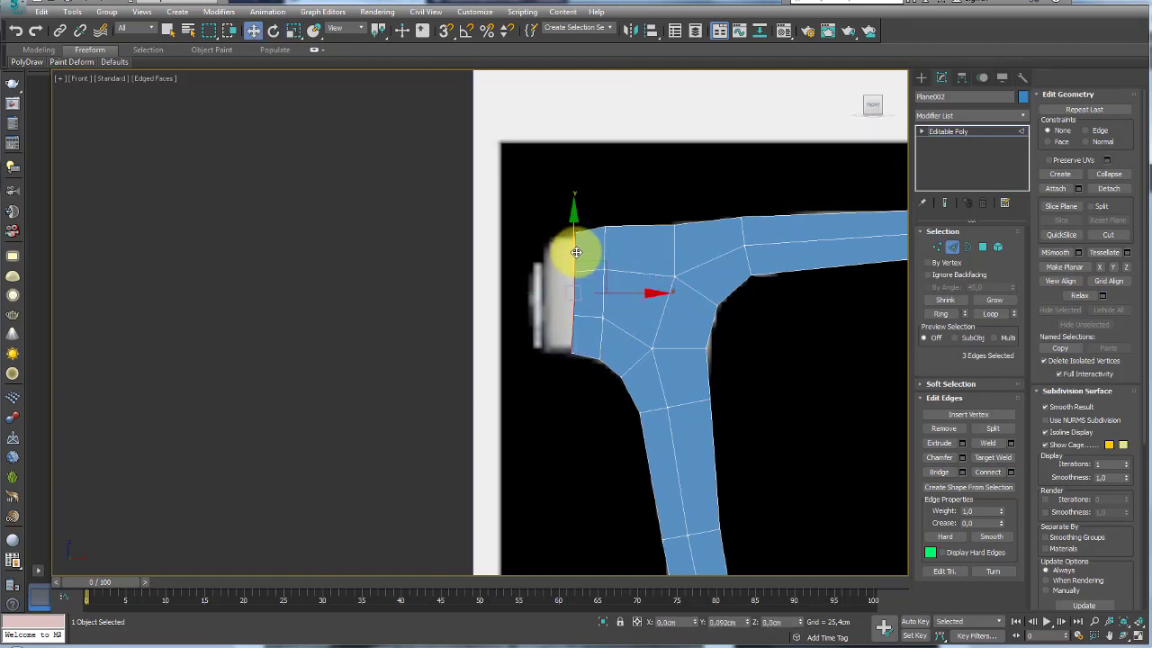
left_click_drag(581, 249, 610, 291)
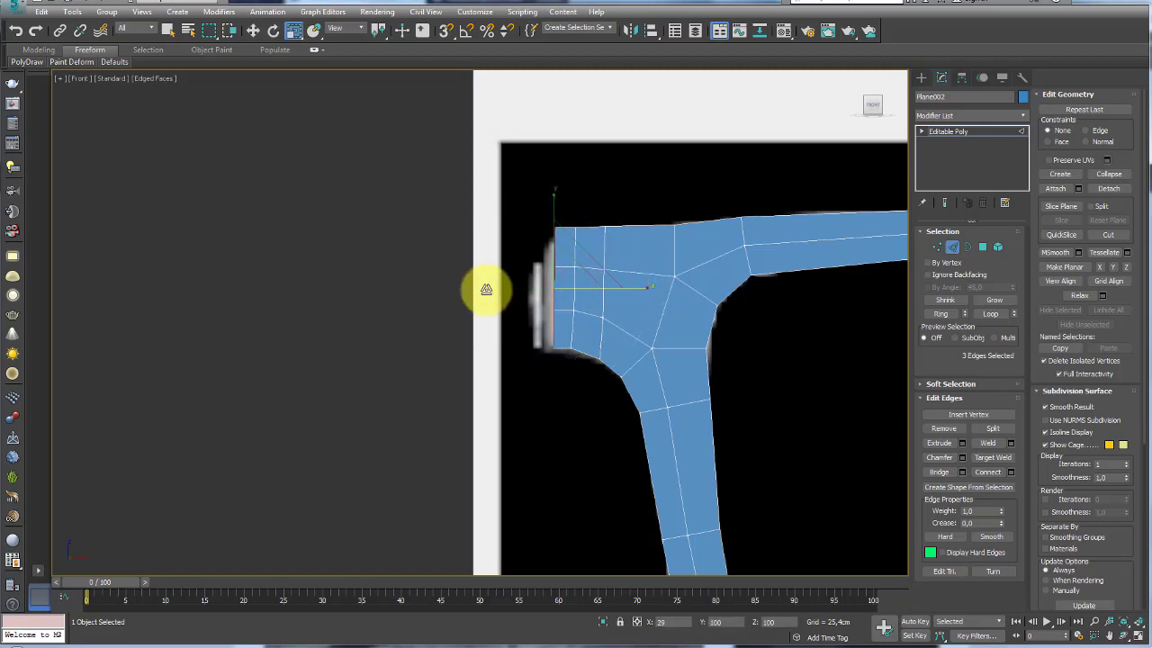
left_click_drag(609, 291, 570, 294)
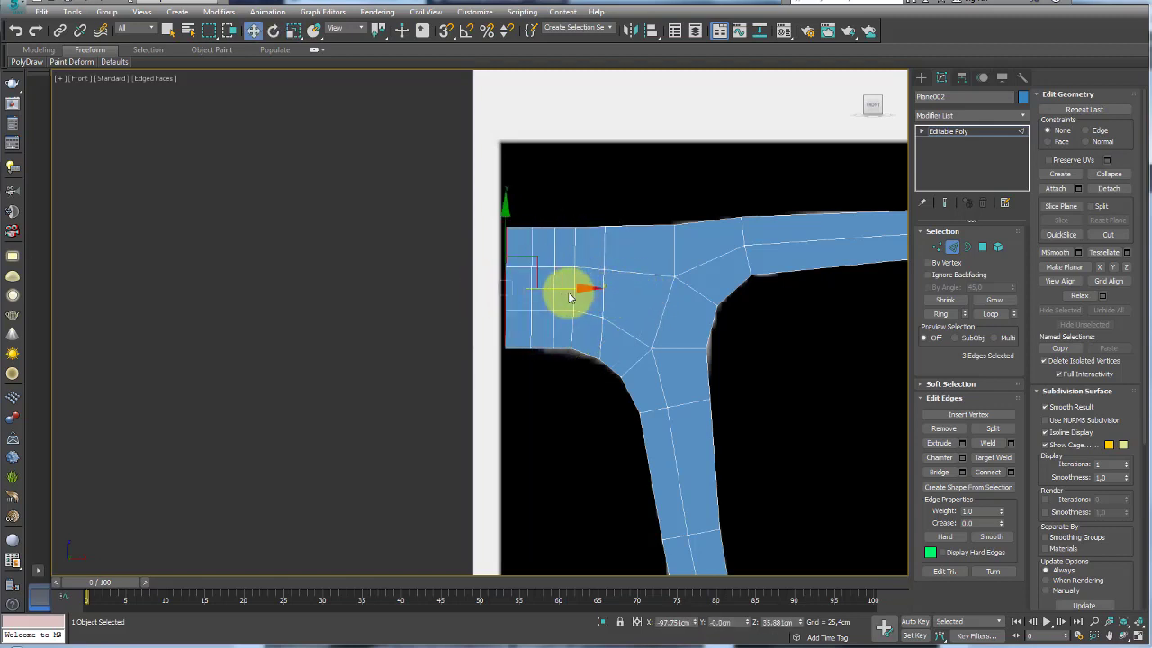
scroll(604, 314, "down", 3)
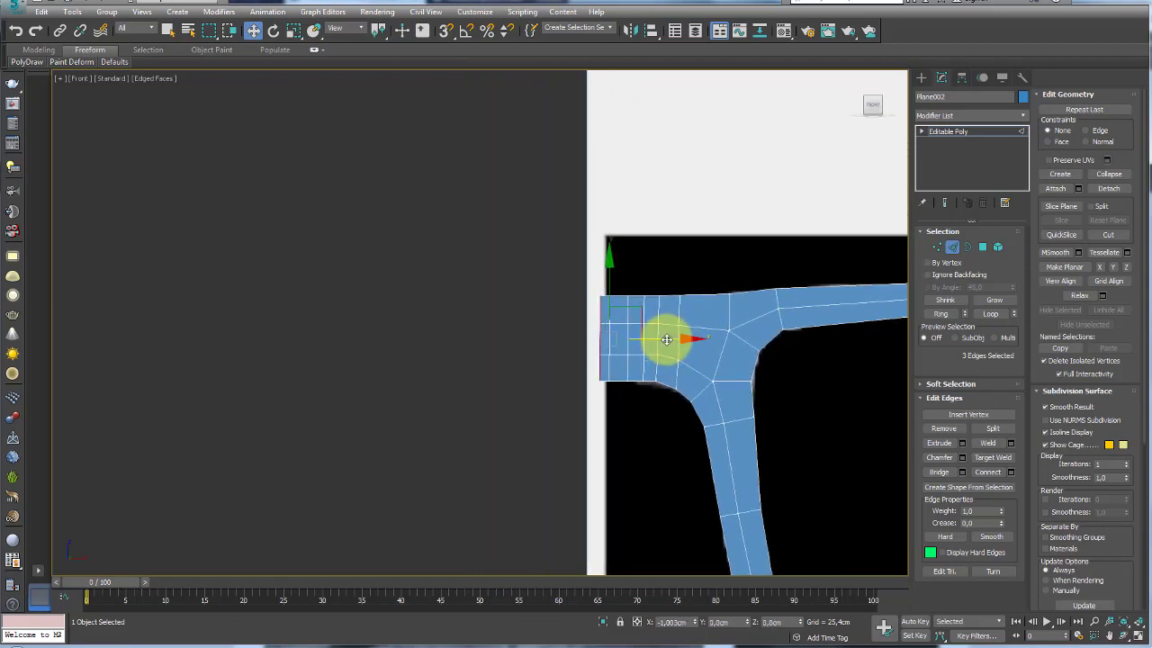
middle_click_drag(663, 355, 573, 349)
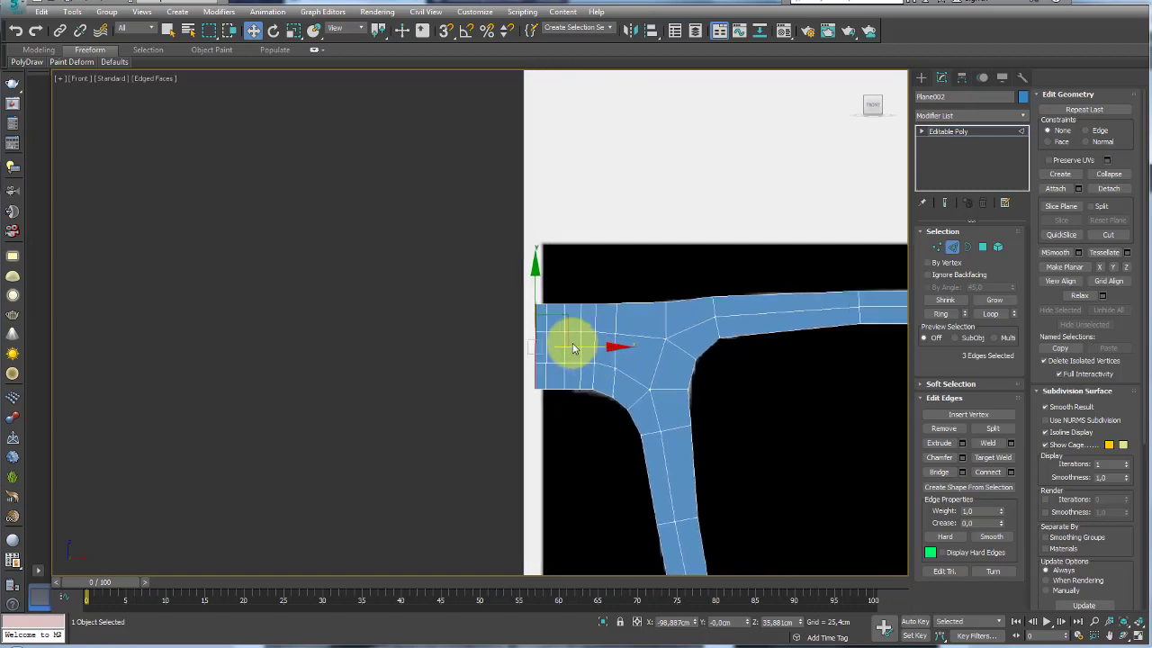
Adjust the edge selection at the frame end, then leave Edge mode and zoom out to the whole frame.
left_click(580, 346, "ctrl")
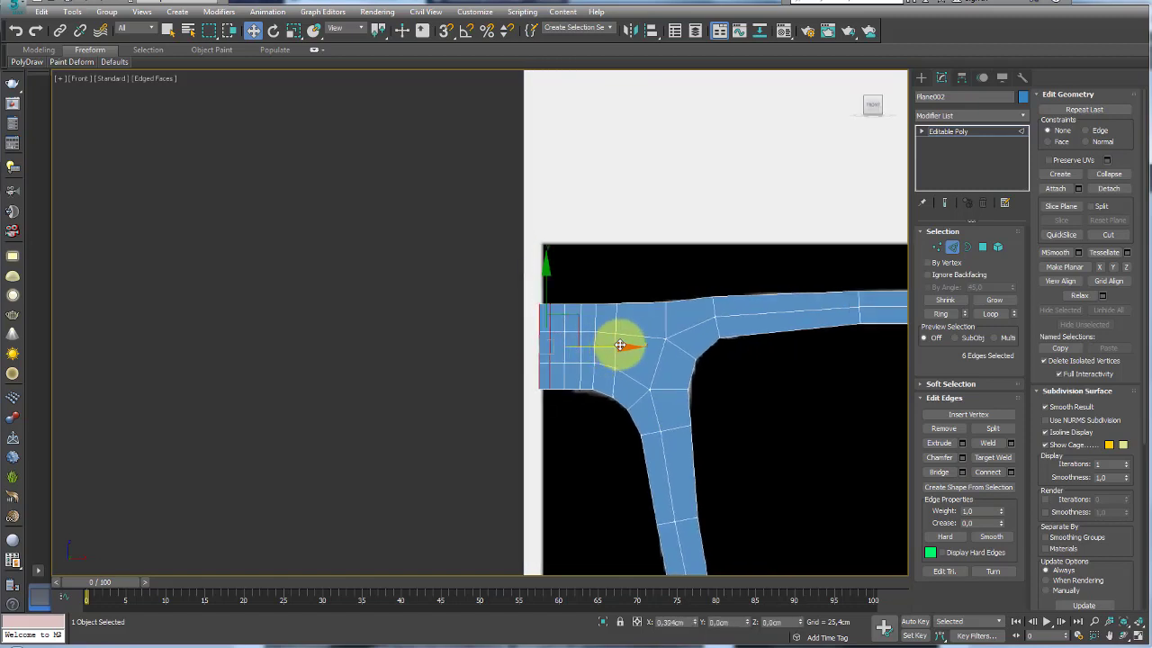
left_click(612, 360)
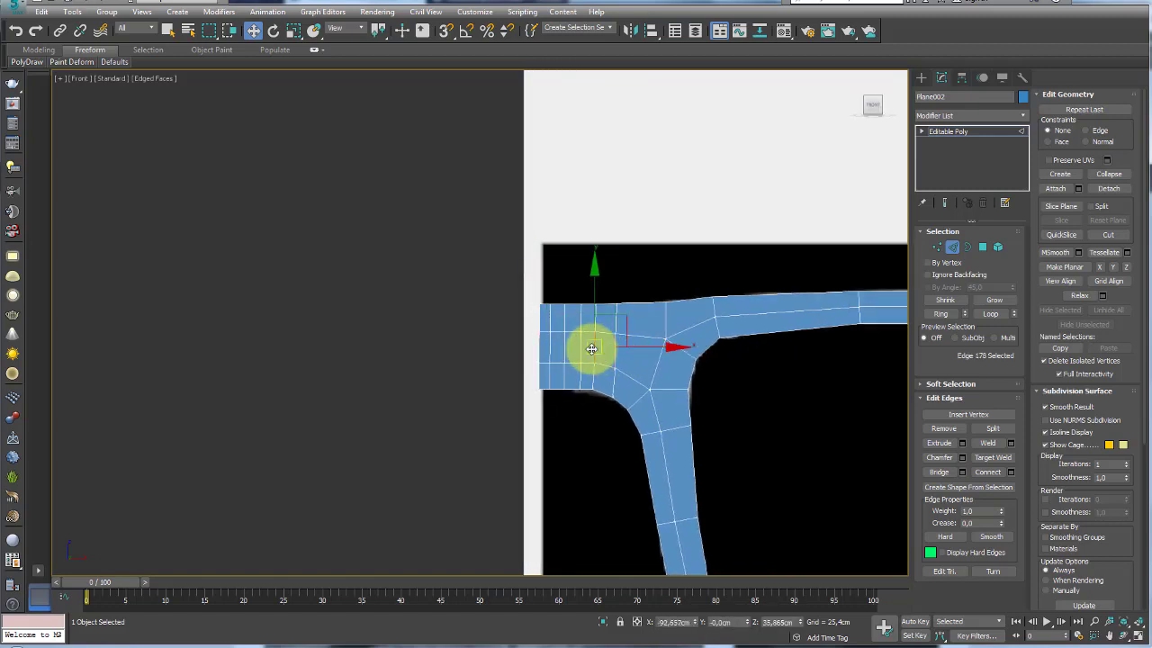
key("e")
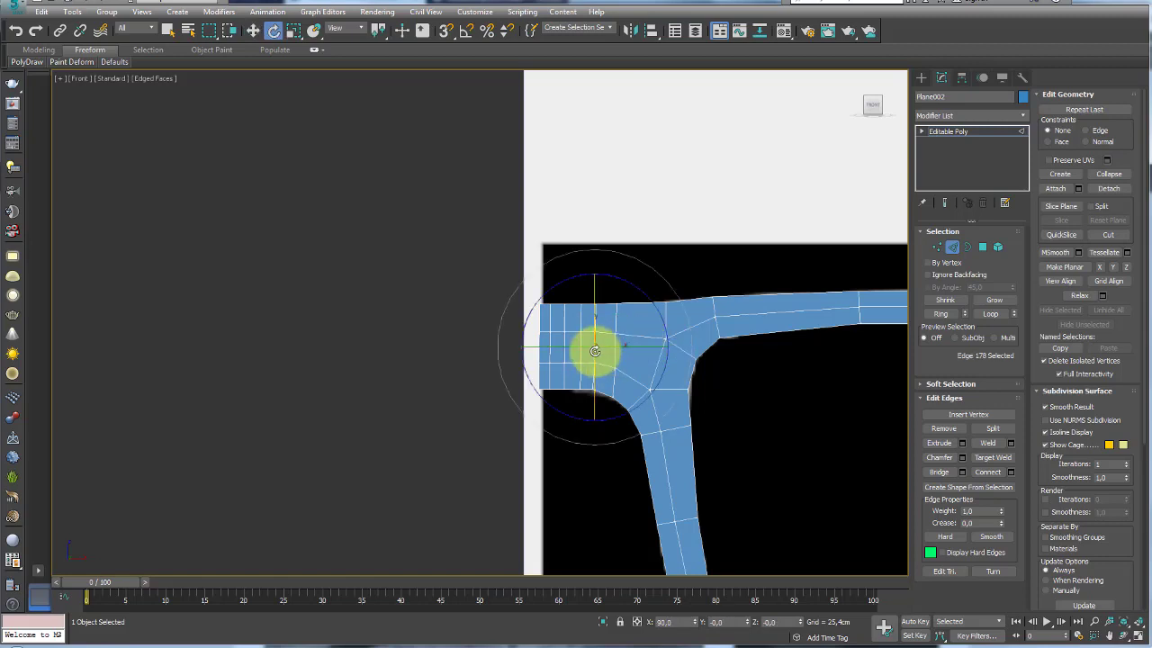
key("r")
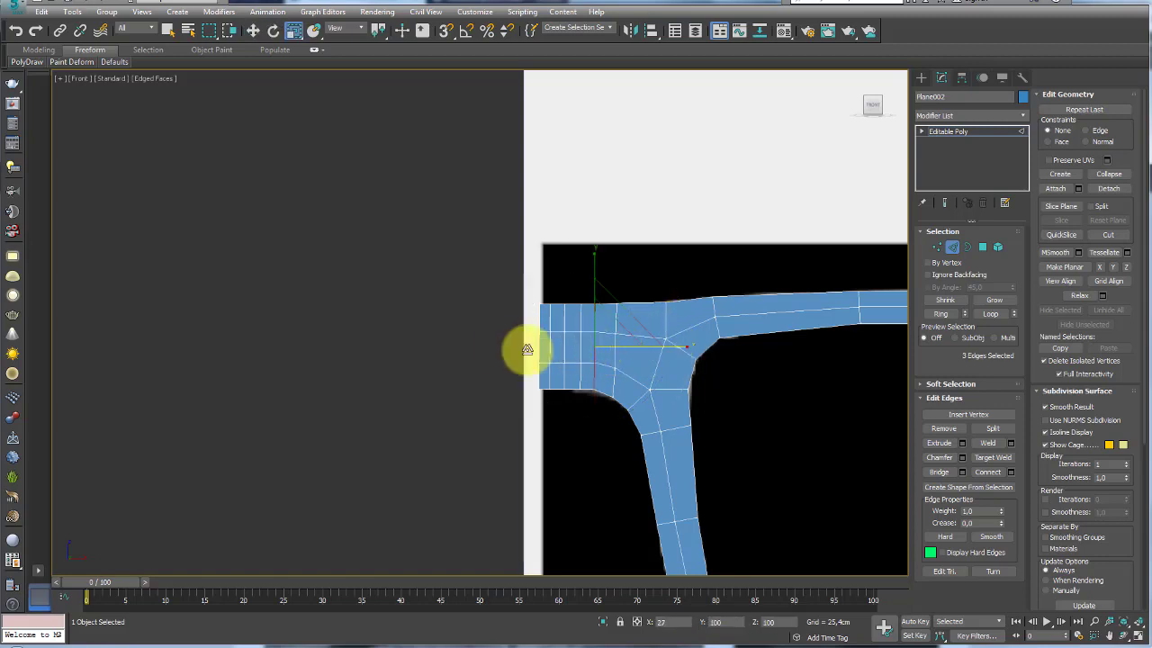
left_click(933, 133)
mouse_move(587, 304)
middle_mouse_down()
mouse_move(575, 252)
mouse_move(441, 308)
mouse_move(604, 252)
mouse_move(611, 314)
mouse_move(444, 289)
middle_mouse_up()
scroll(441, 308, "down", 3)
scroll(463, 303, "up", 1)
Select the polygons at the frame's outer end and apply a Bend modifier to them.
key("p")
left_click(983, 247)
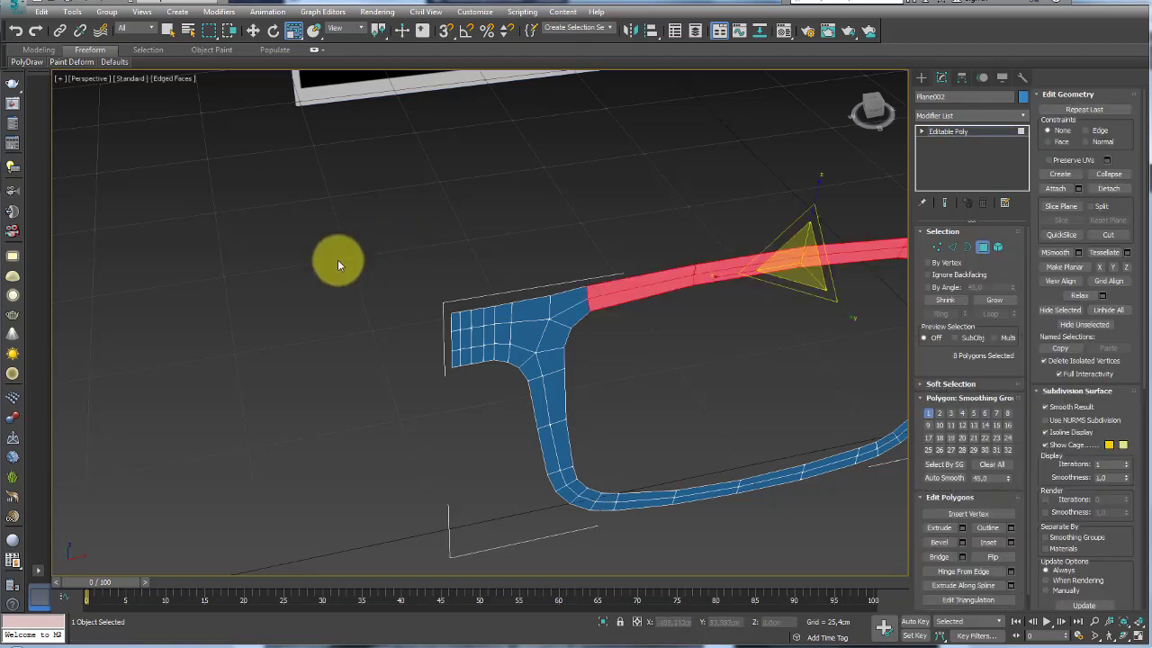
left_click_drag(502, 385, 502, 390)
middle_click_drag(502, 390, 597, 391, "alt")
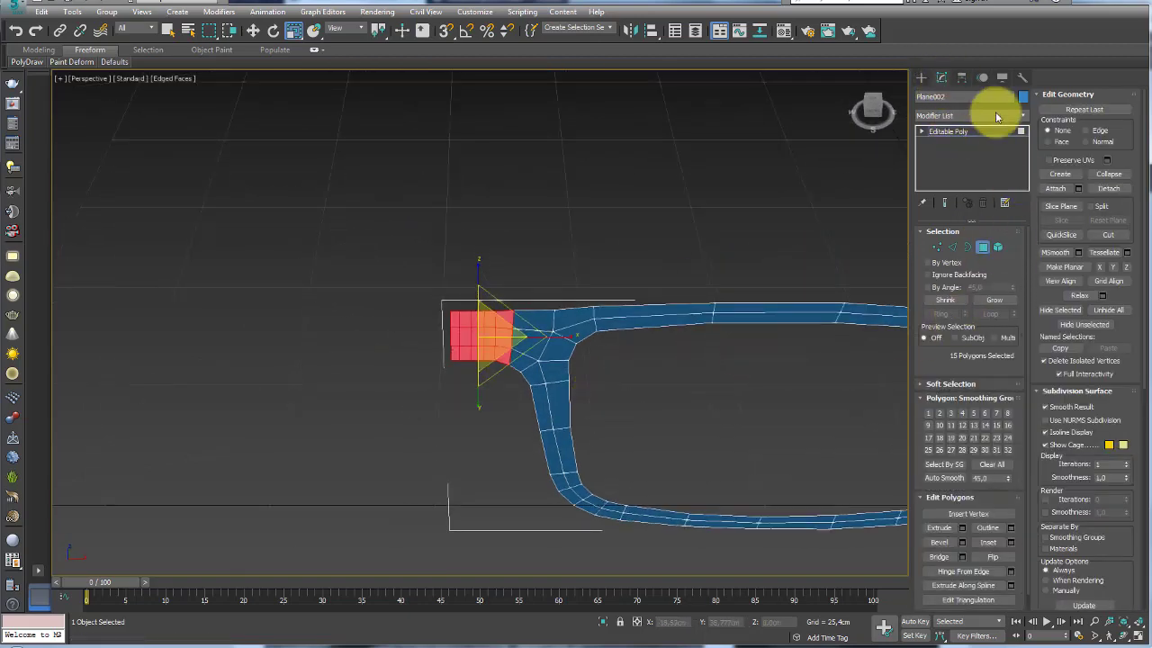
left_click(1025, 116)
scroll(1023, 171, "down", 5)
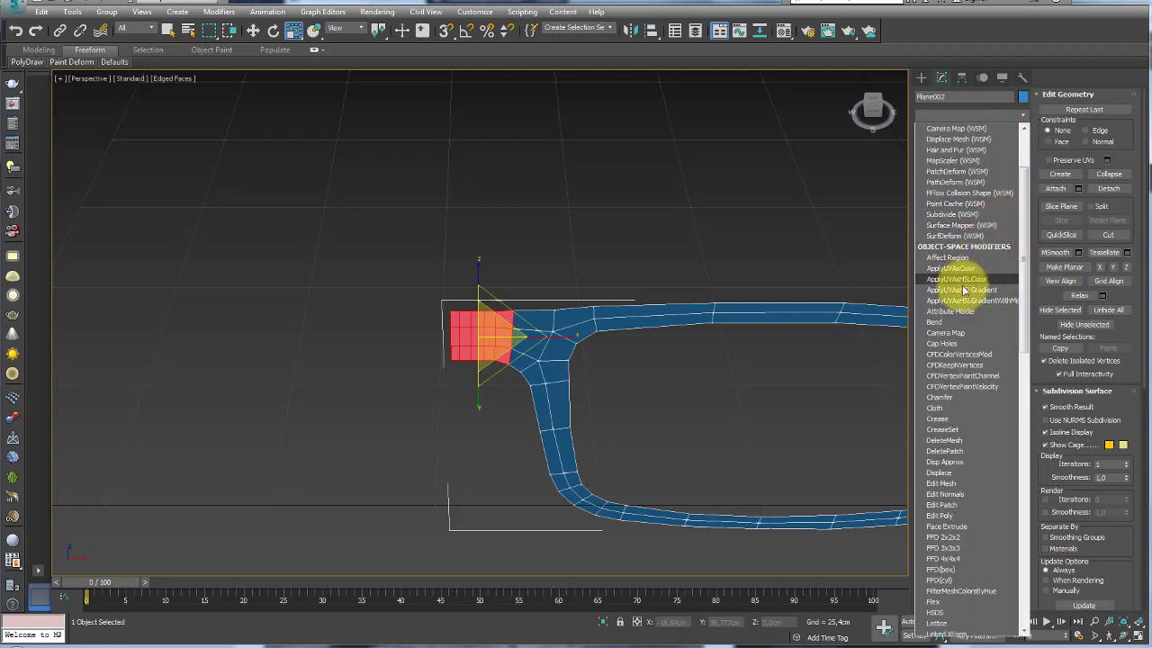
key("Return")
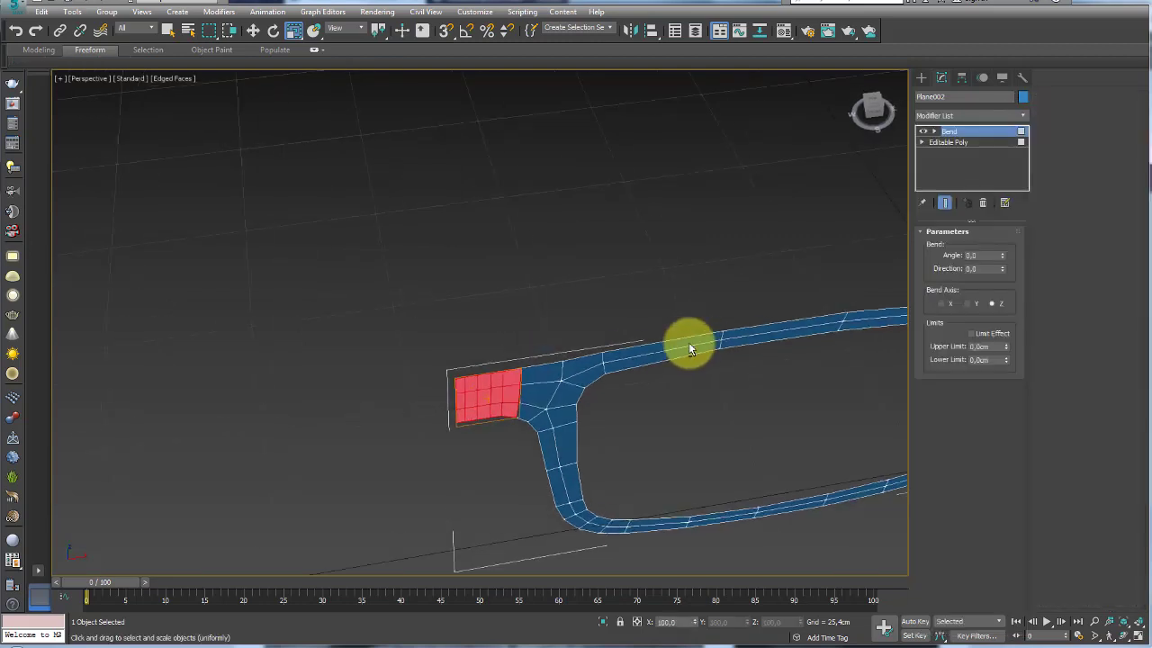
Set the Bend angle to 90 degrees on the X axis.
left_click_drag(1003, 260, 996, 187)
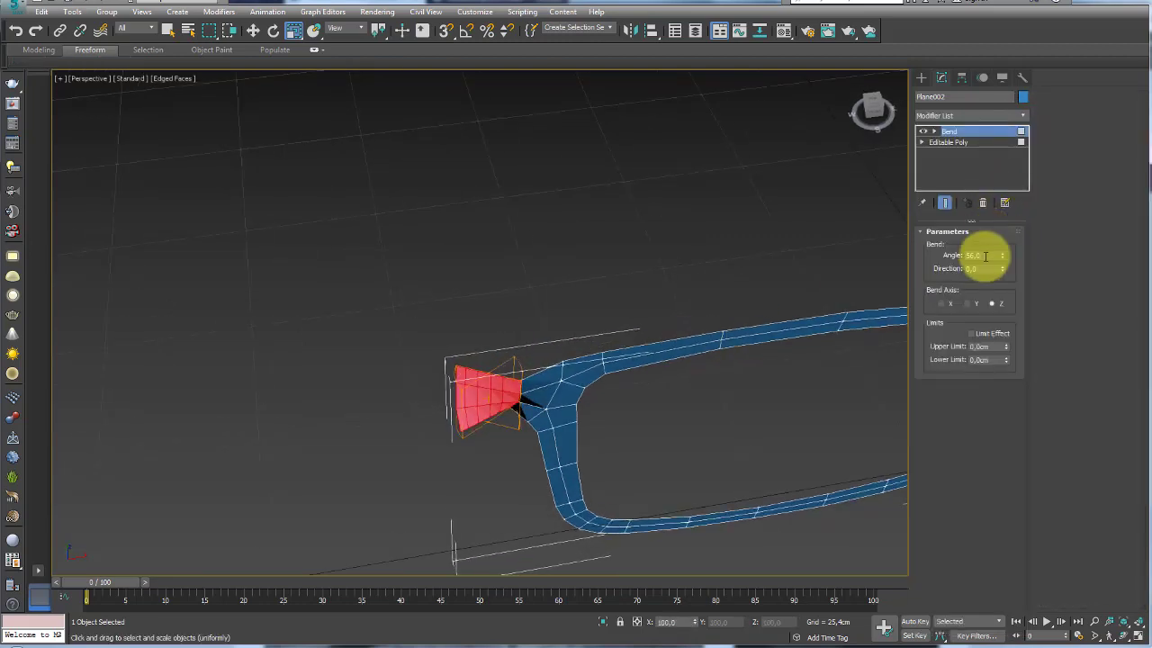
type("90")
key("Return")
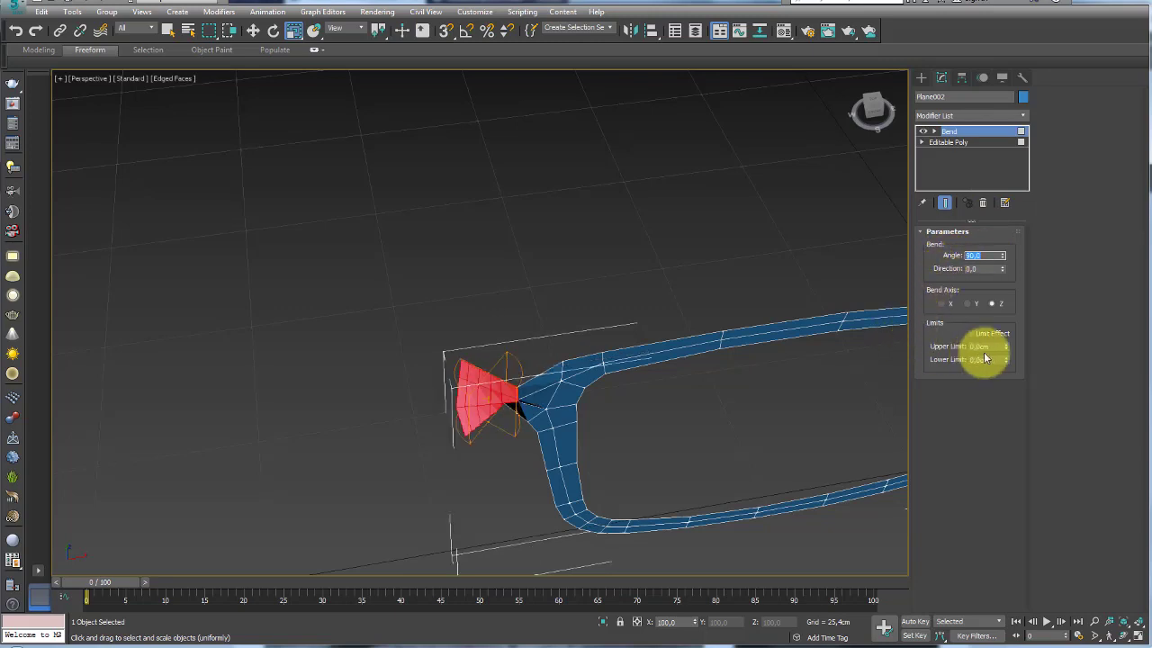
left_click(942, 304)
mouse_move(639, 387)
middle_mouse_down("alt")
mouse_move(620, 337)
mouse_move(650, 336)
mouse_move(560, 288)
mouse_move(576, 322)
middle_mouse_up("alt")
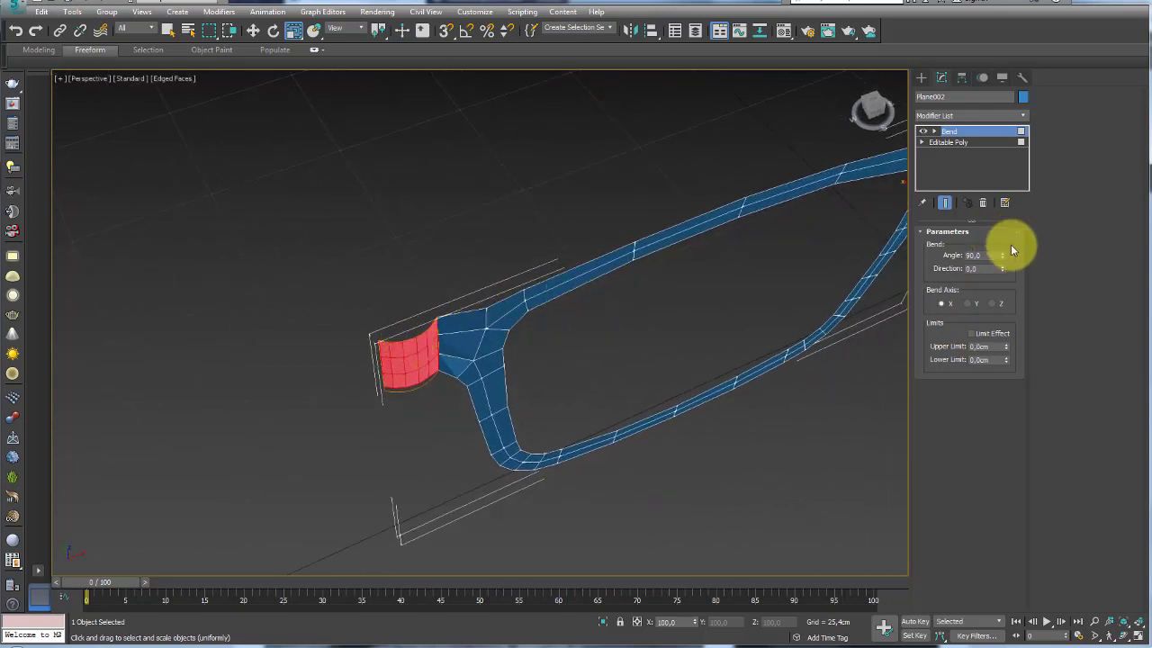
mouse_move(395, 347)
middle_mouse_down("alt")
mouse_move(386, 342)
mouse_move(437, 366)
mouse_move(501, 337)
mouse_move(501, 380)
mouse_move(543, 326)
mouse_move(482, 333)
middle_mouse_up("alt")
scroll(536, 299, "up", 4)
scroll(537, 298, "down", 5)
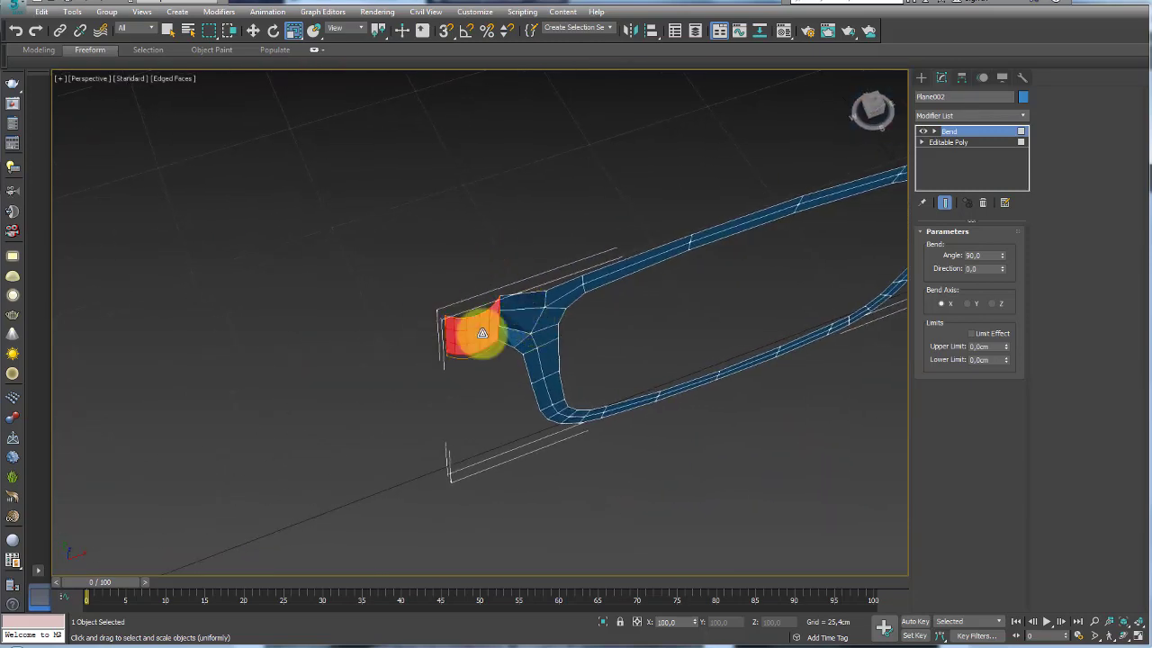
scroll(453, 312, "up", 2)
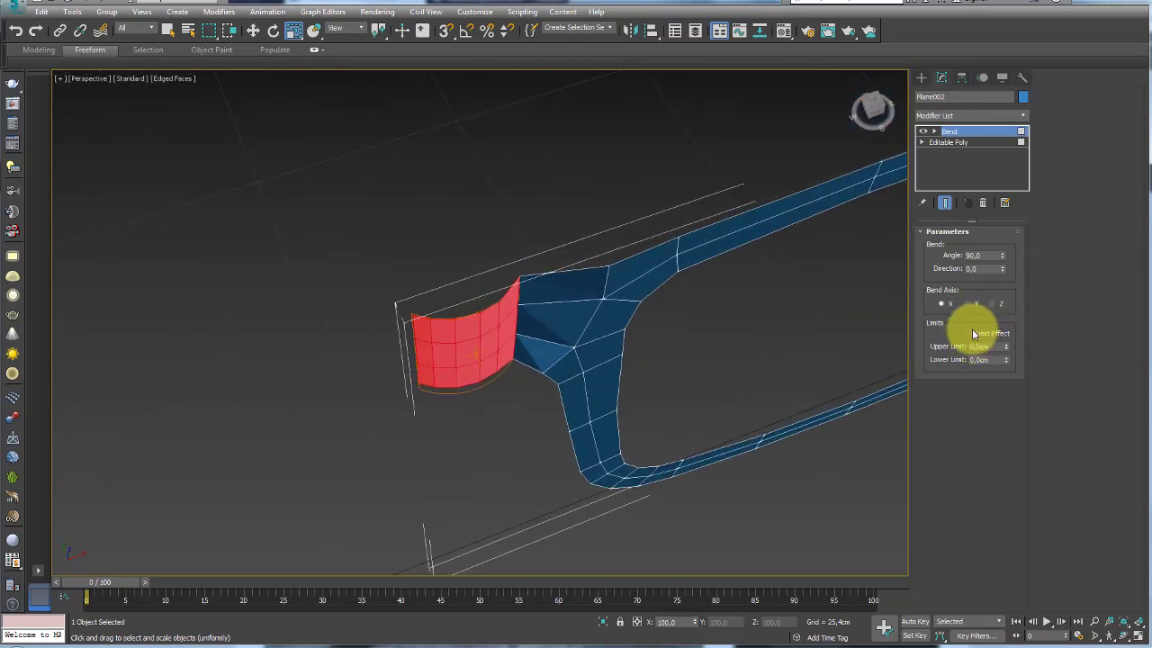
Enable Limit Effect with upper limit 0 and lower limit -5.389 cm.
left_click(970, 333)
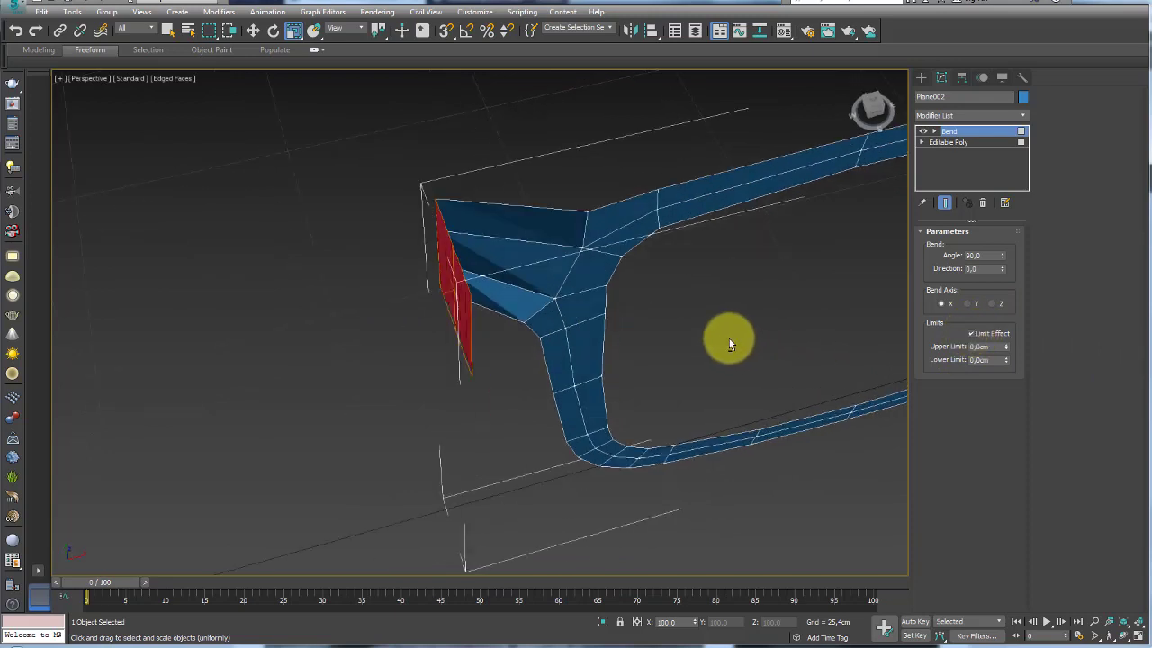
middle_click_drag(728, 338, 745, 324, "alt")
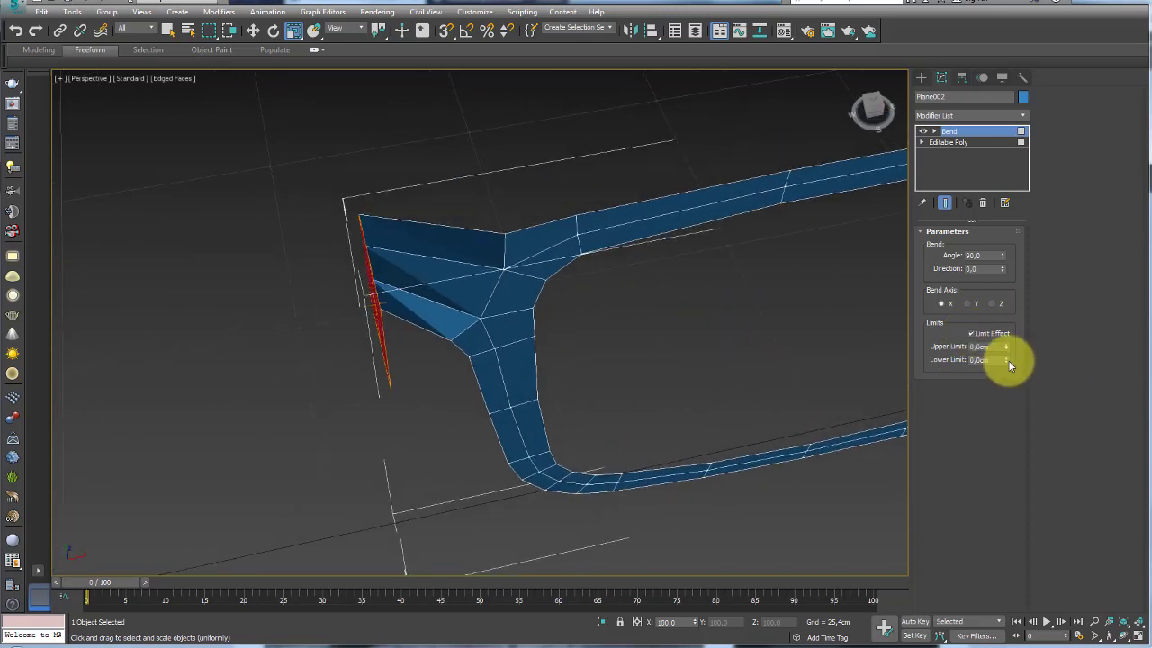
mouse_move(1006, 346)
left_mouse_down()
mouse_move(1025, 90)
mouse_move(1044, 148)
left_mouse_up()
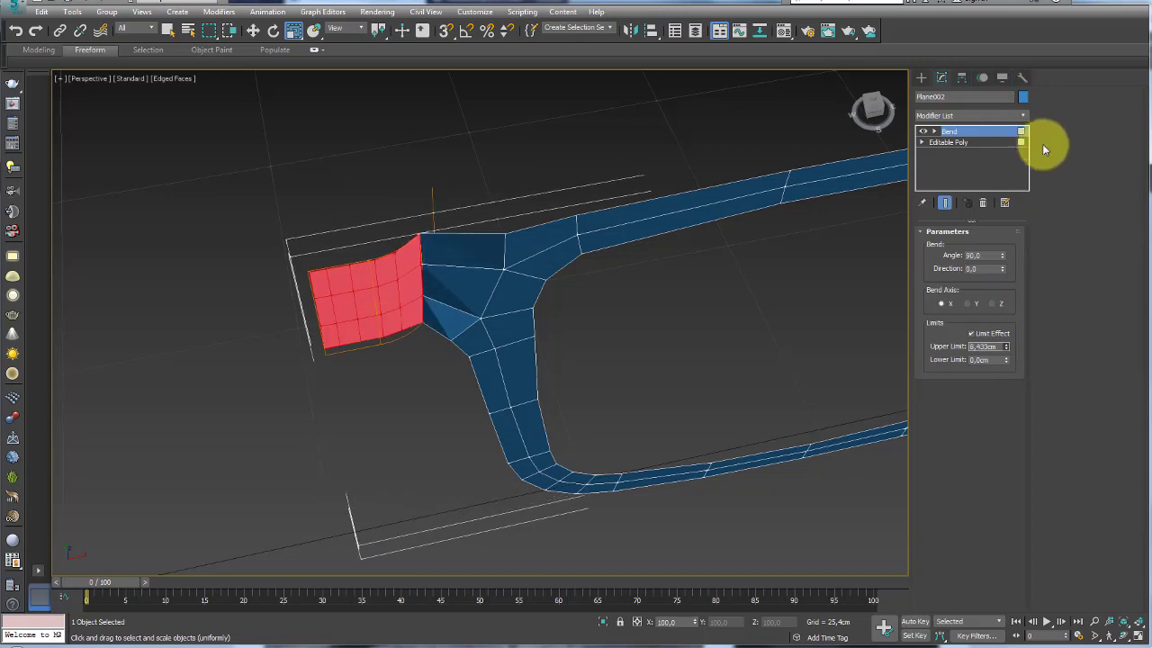
mouse_move(1008, 359)
left_mouse_down()
mouse_move(1010, 485)
mouse_move(1009, 452)
left_mouse_up()
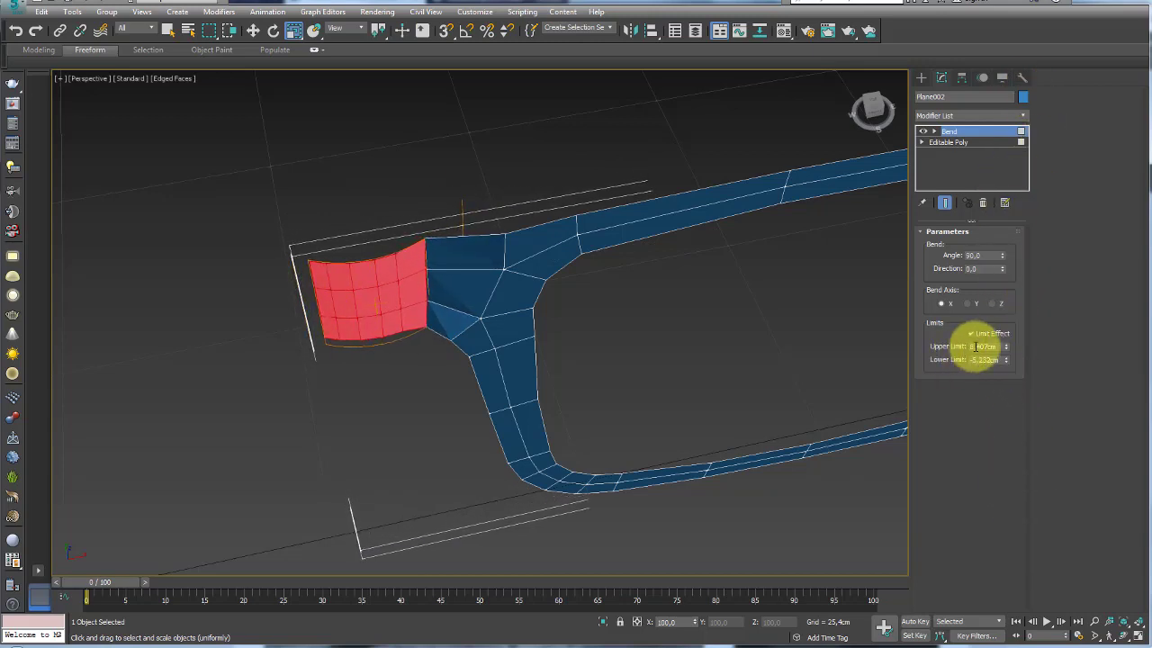
right_click(1007, 346)
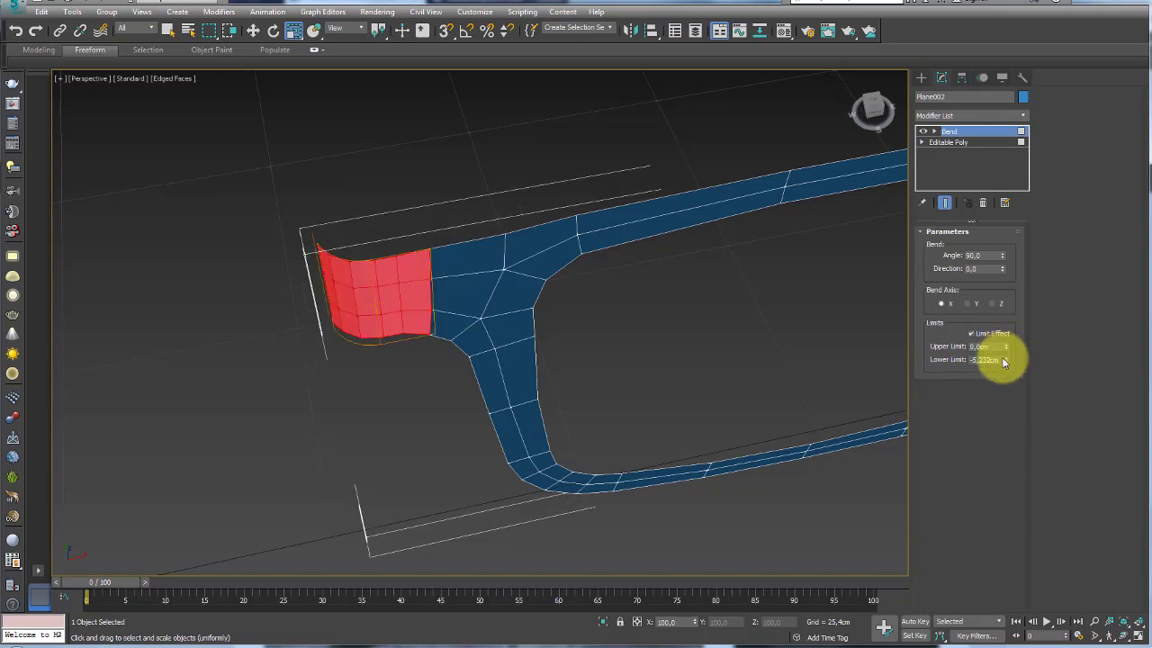
mouse_move(1004, 360)
left_mouse_down()
mouse_move(1013, 387)
mouse_move(1010, 361)
left_mouse_up()
mouse_move(673, 291)
middle_mouse_down("alt")
mouse_move(393, 272)
mouse_move(433, 279)
middle_mouse_up("alt")
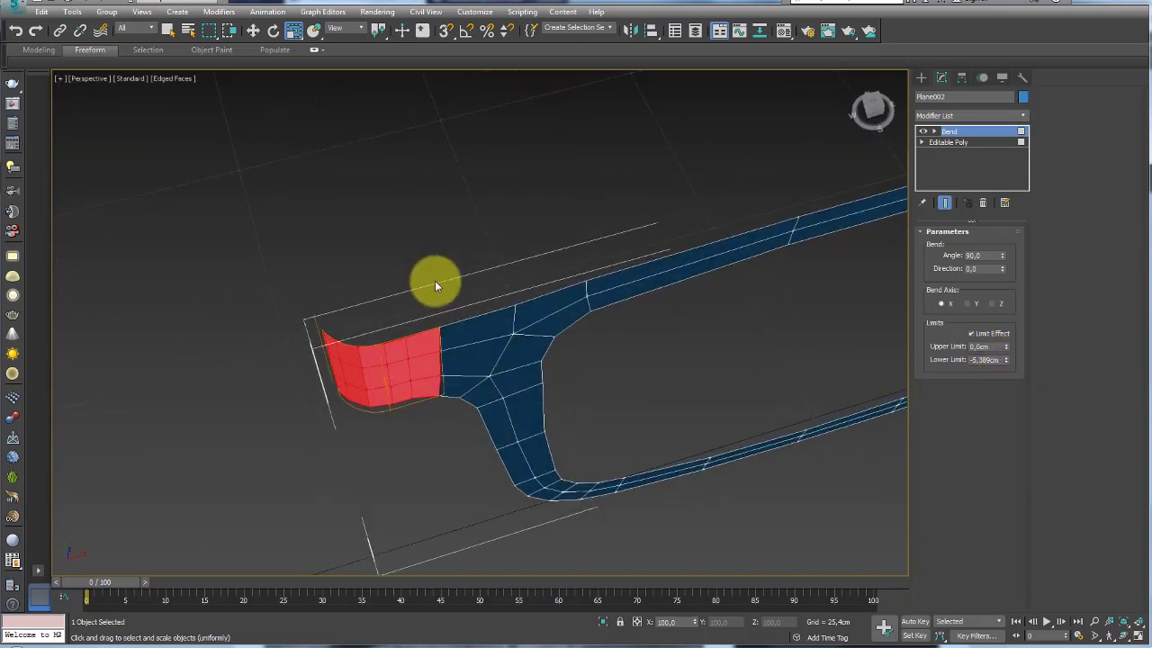
left_click(378, 357)
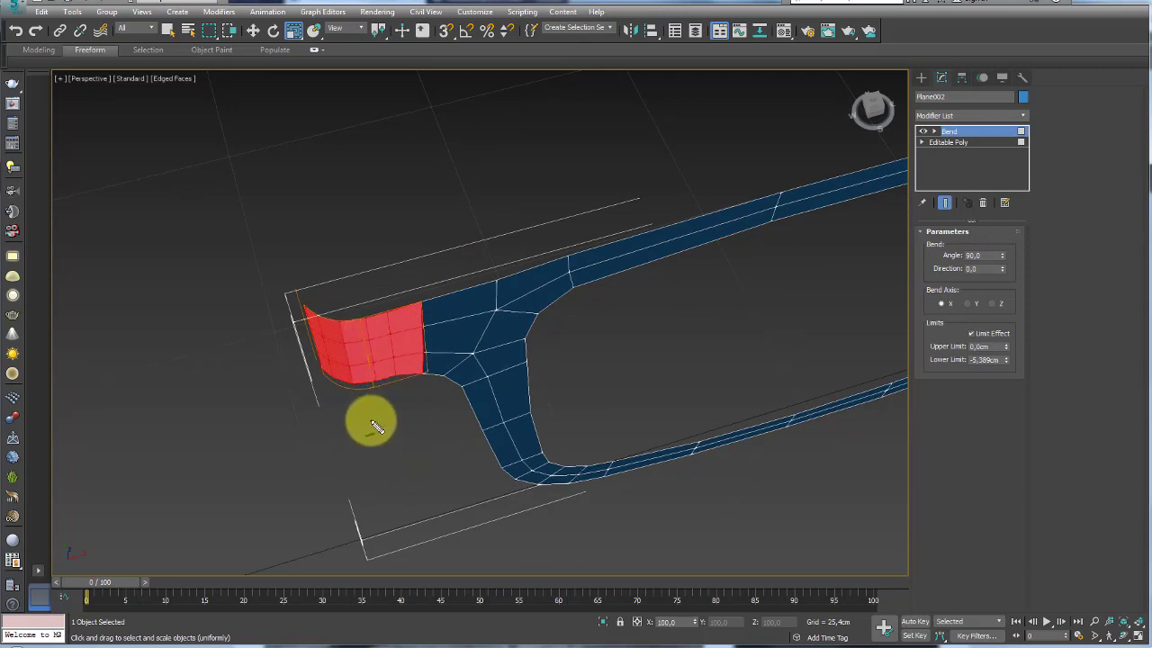
left_click(371, 359)
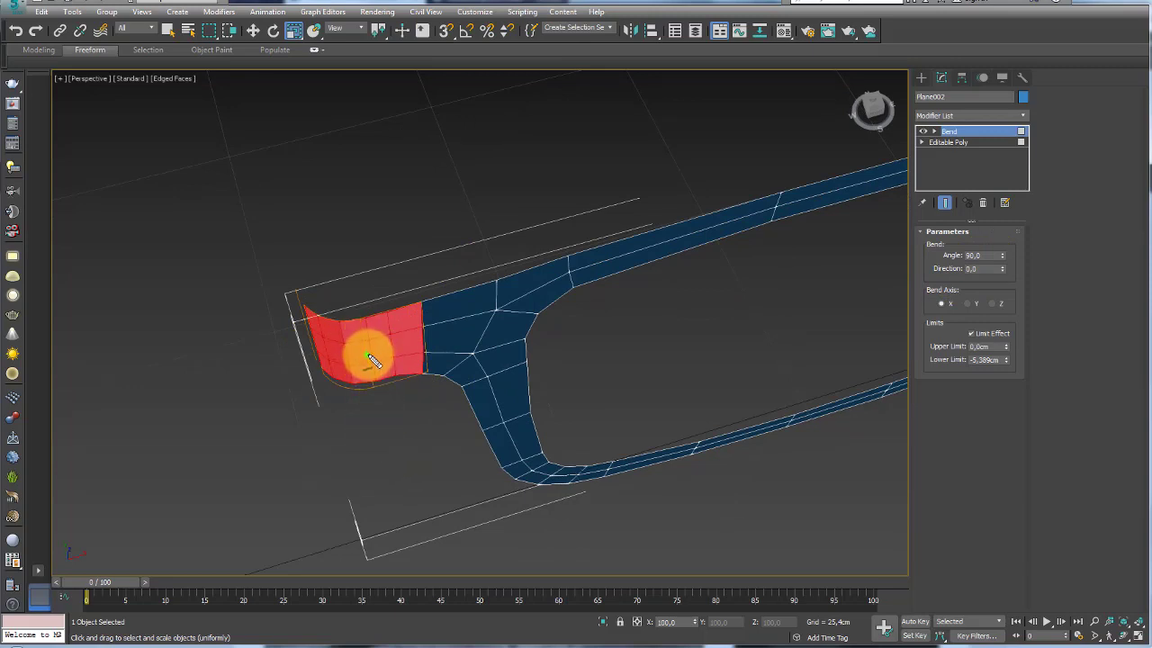
left_click(358, 365)
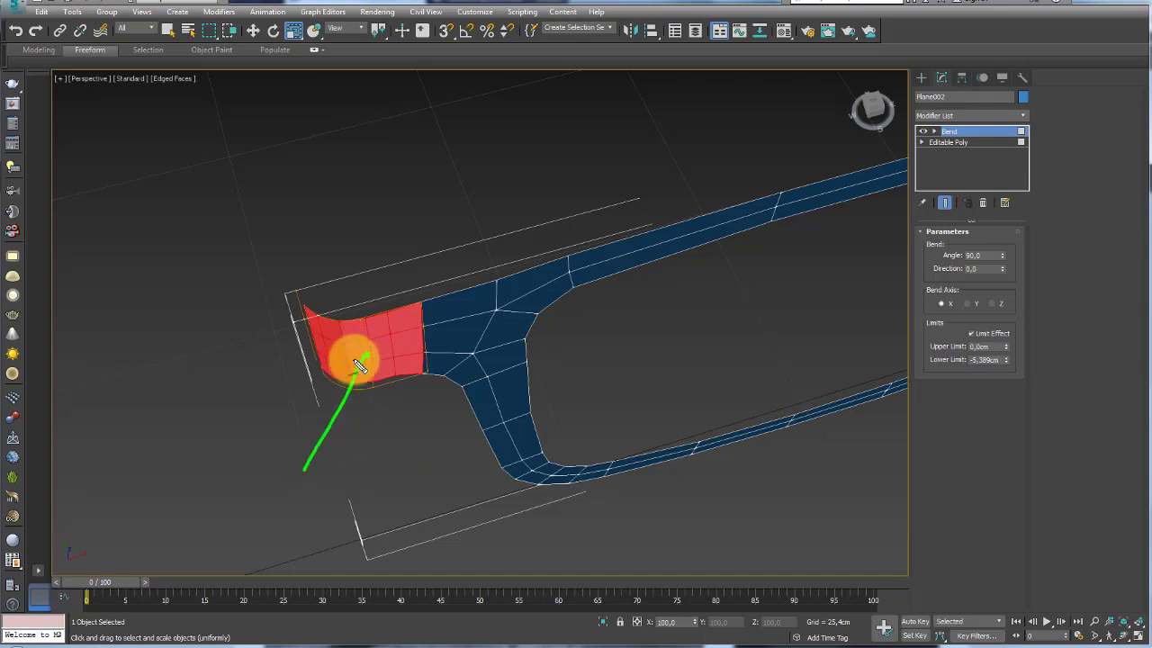
Move the Bend gizmo to reshape the bent frame end.
left_click(956, 144)
key("w")
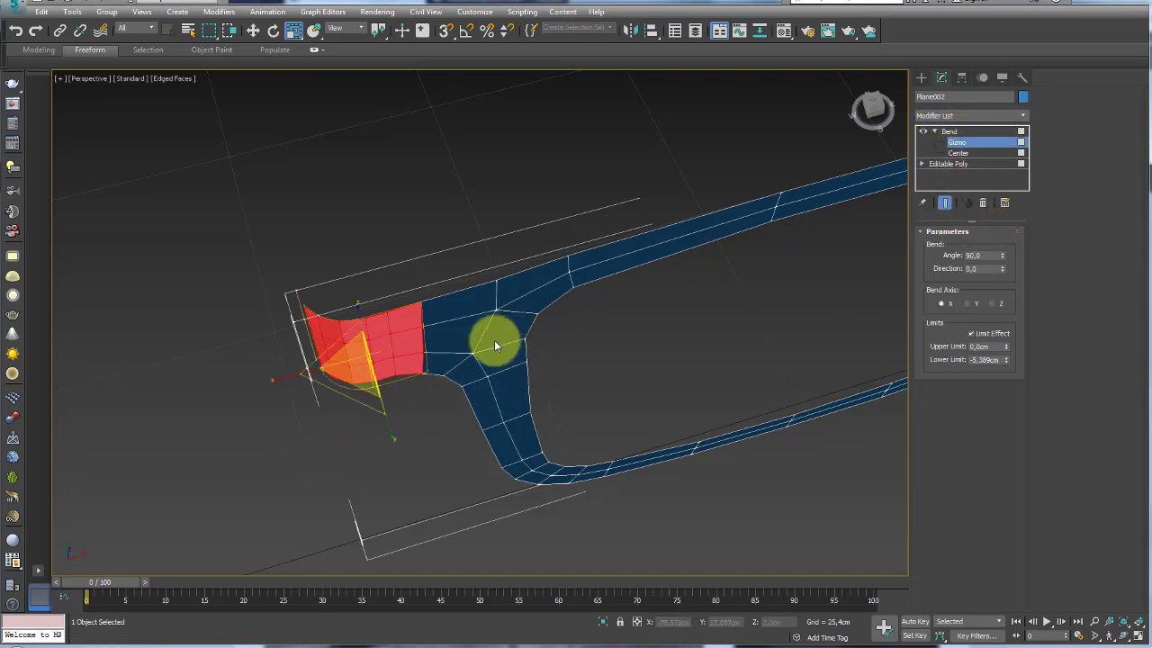
left_click_drag(368, 362, 465, 333)
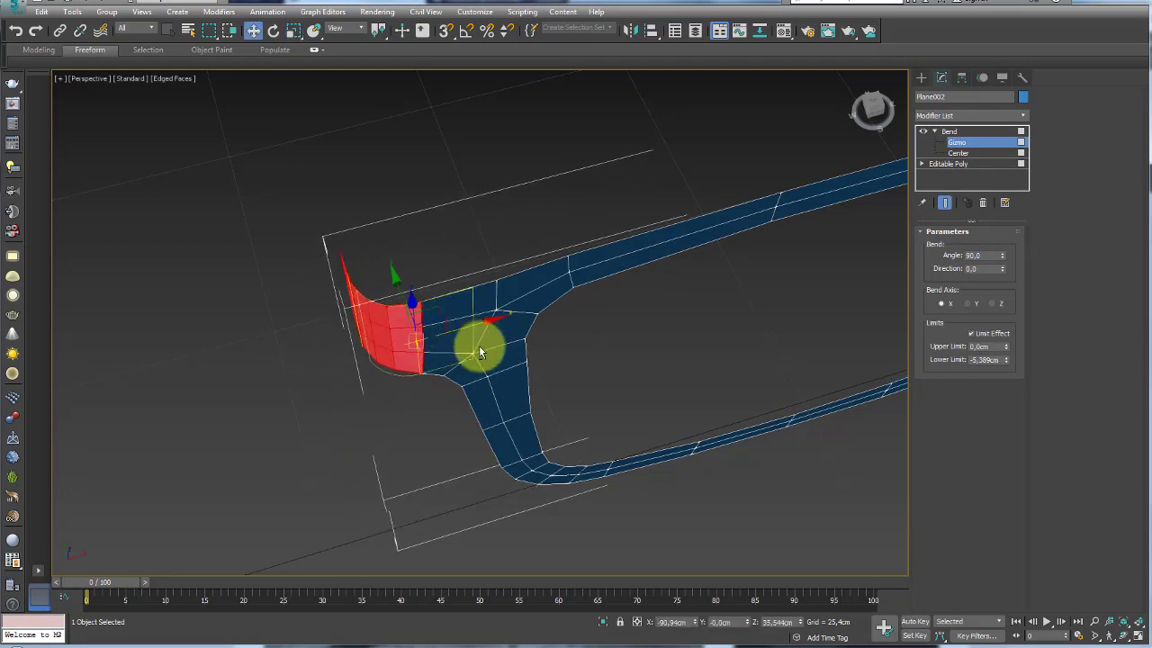
scroll(481, 342, "up", 3)
middle_click_drag(453, 309, 495, 298, "alt")
scroll(495, 298, "down", 3)
middle_click_drag(454, 344, 460, 341, "alt")
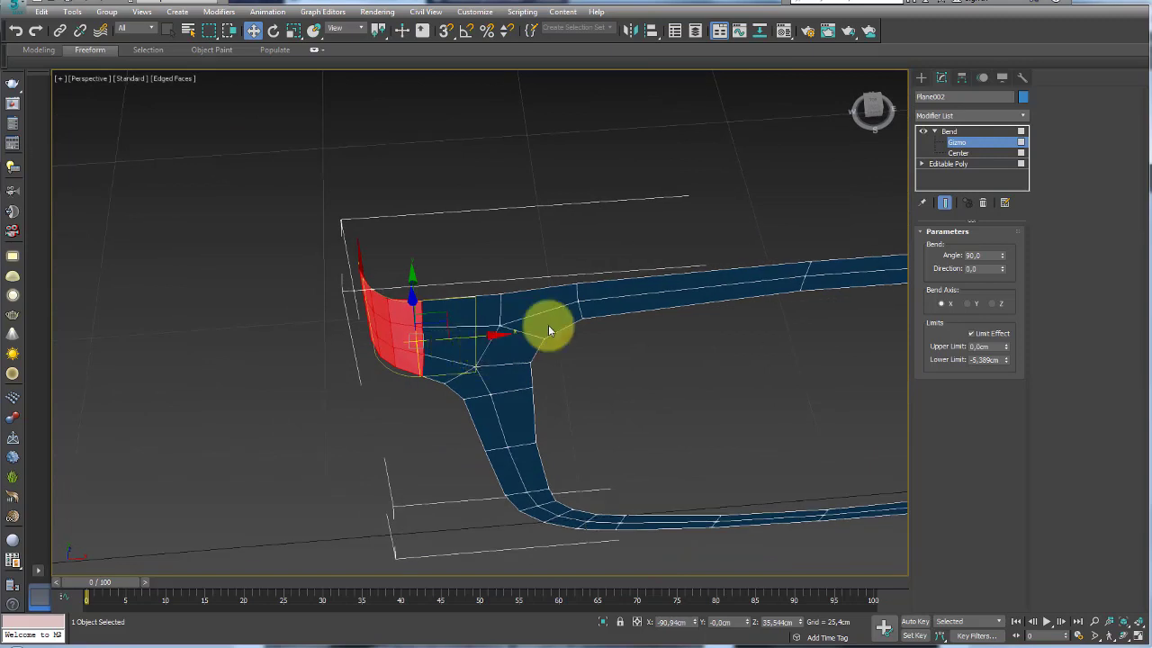
Lower the Bend angle to 65 degrees and inspect the result.
mouse_move(1004, 254)
left_mouse_down()
mouse_move(1011, 287)
mouse_move(982, 253)
mouse_move(945, 260)
left_mouse_up()
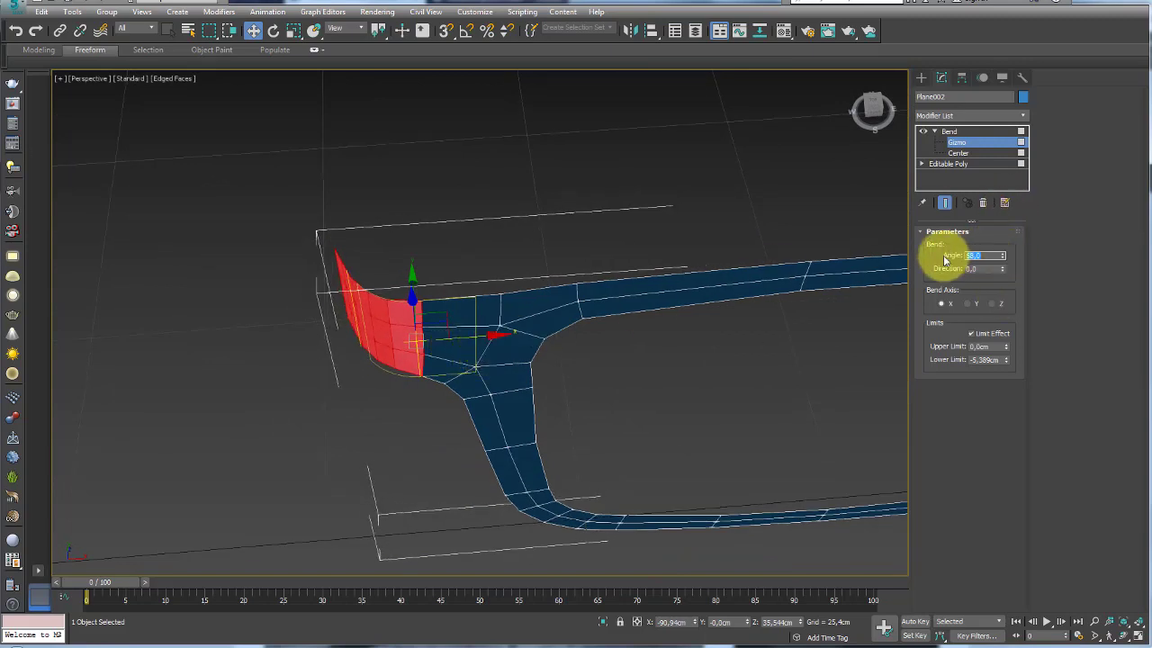
type("65")
key("Return")
mouse_move(631, 289)
middle_mouse_down("alt")
mouse_move(653, 289)
mouse_move(653, 359)
mouse_move(555, 323)
mouse_move(509, 326)
mouse_move(635, 259)
middle_mouse_up("alt")
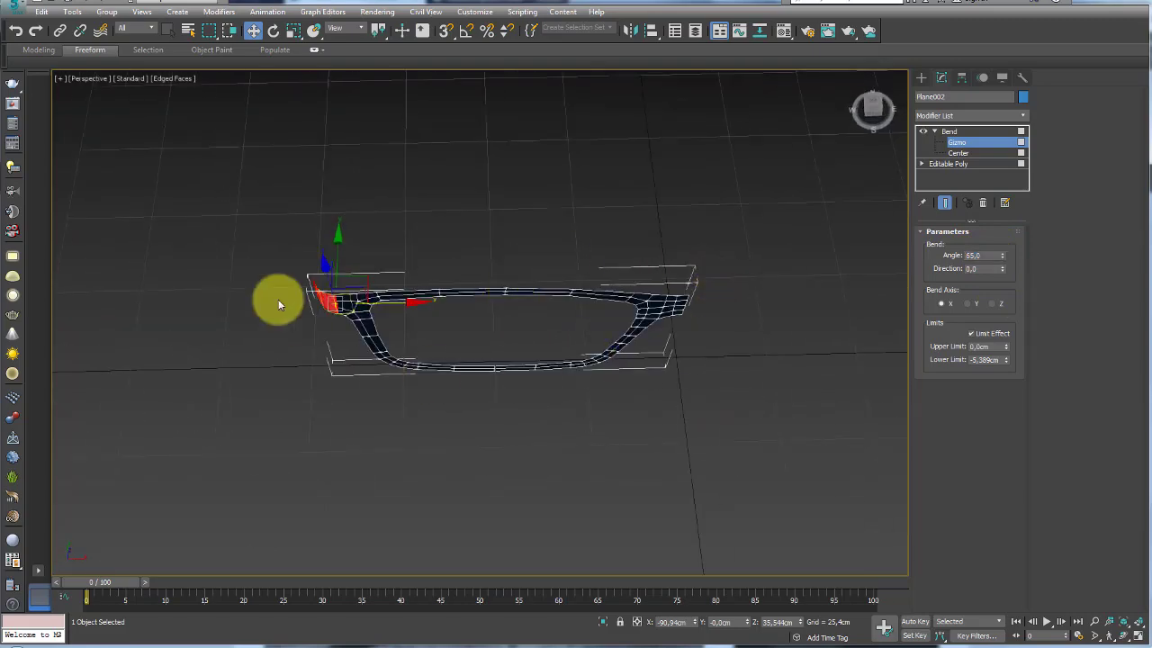
scroll(367, 288, "up", 1)
scroll(397, 290, "up", 3)
mouse_move(593, 317)
middle_mouse_down("alt")
mouse_move(607, 250)
mouse_move(638, 275)
mouse_move(579, 306)
mouse_move(580, 273)
mouse_move(601, 273)
middle_mouse_up("alt")
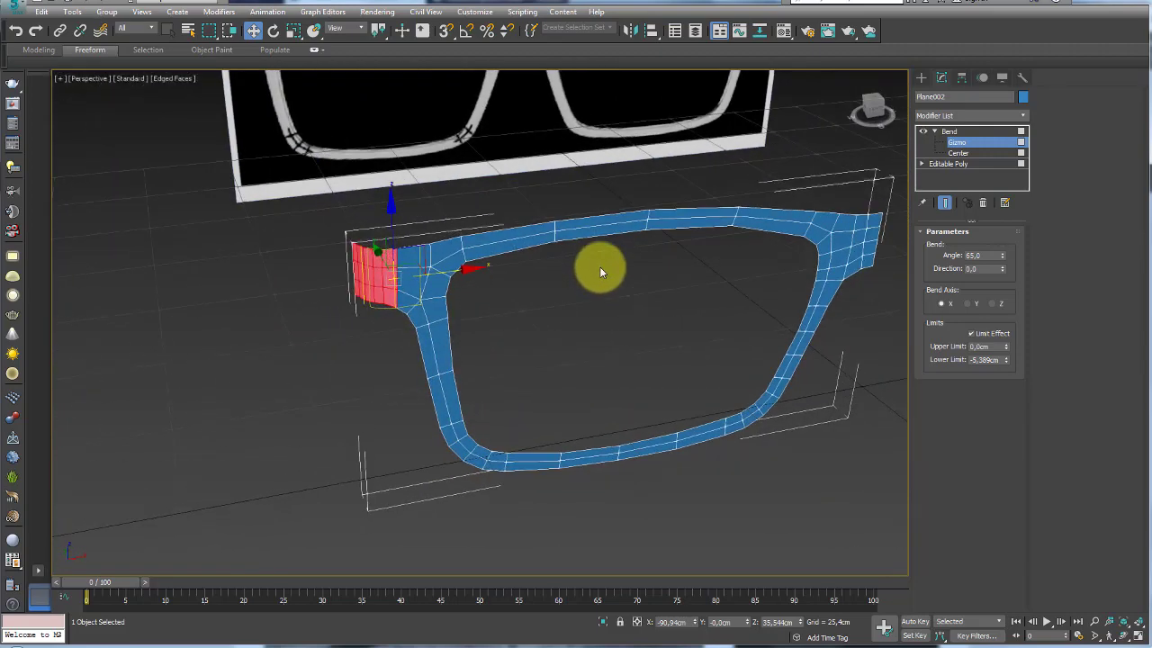
Remove the Bend modifier and switch to Edge sub-object mode on the frame.
key("ctrl+z")
mouse_move(599, 266)
middle_mouse_down("alt")
mouse_move(673, 258)
mouse_move(624, 269)
middle_mouse_up("alt")
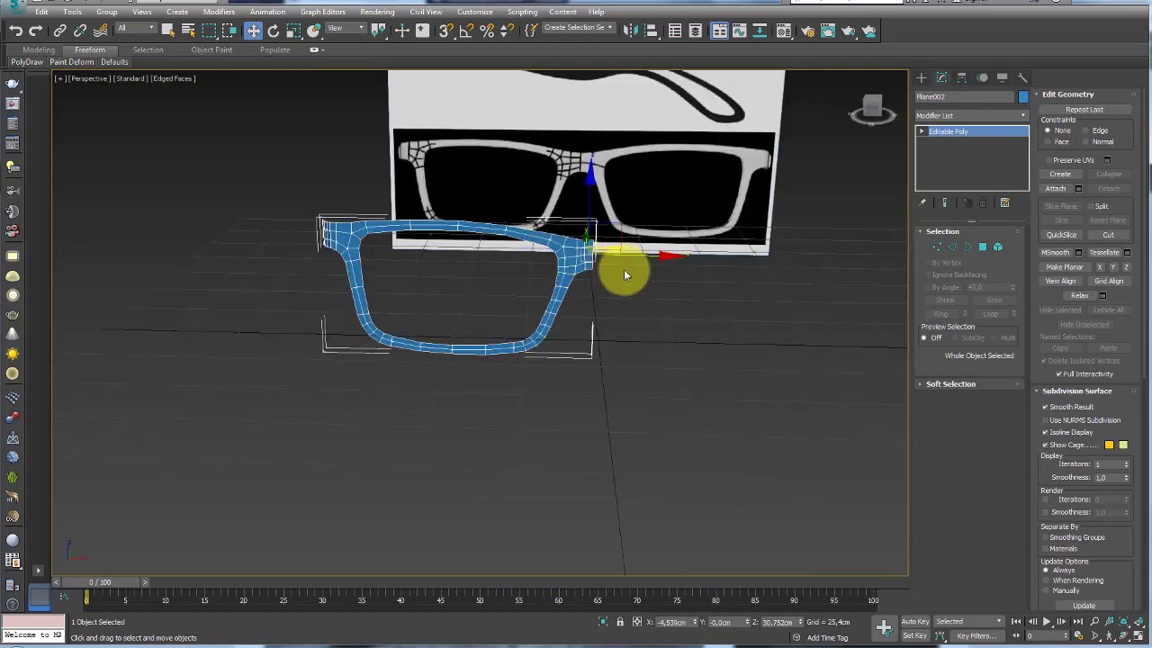
scroll(604, 249, "up", 3)
left_click(954, 248)
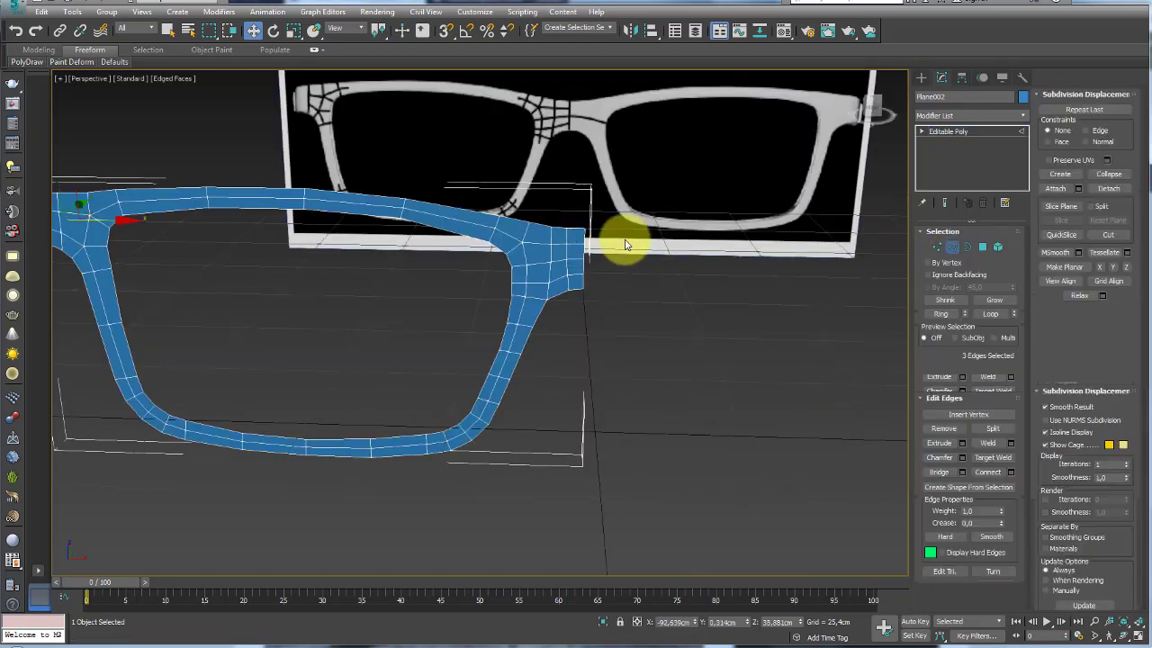
scroll(608, 243, "up", 5)
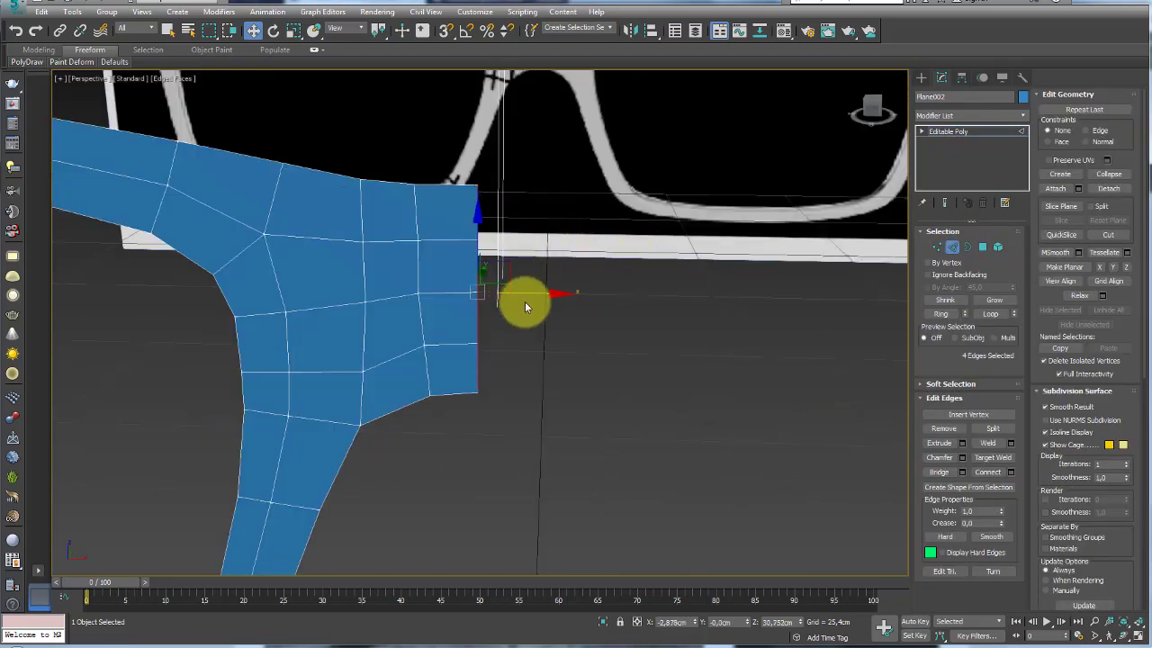
middle_click_drag(524, 306, 686, 306)
scroll(700, 362, "down", 4)
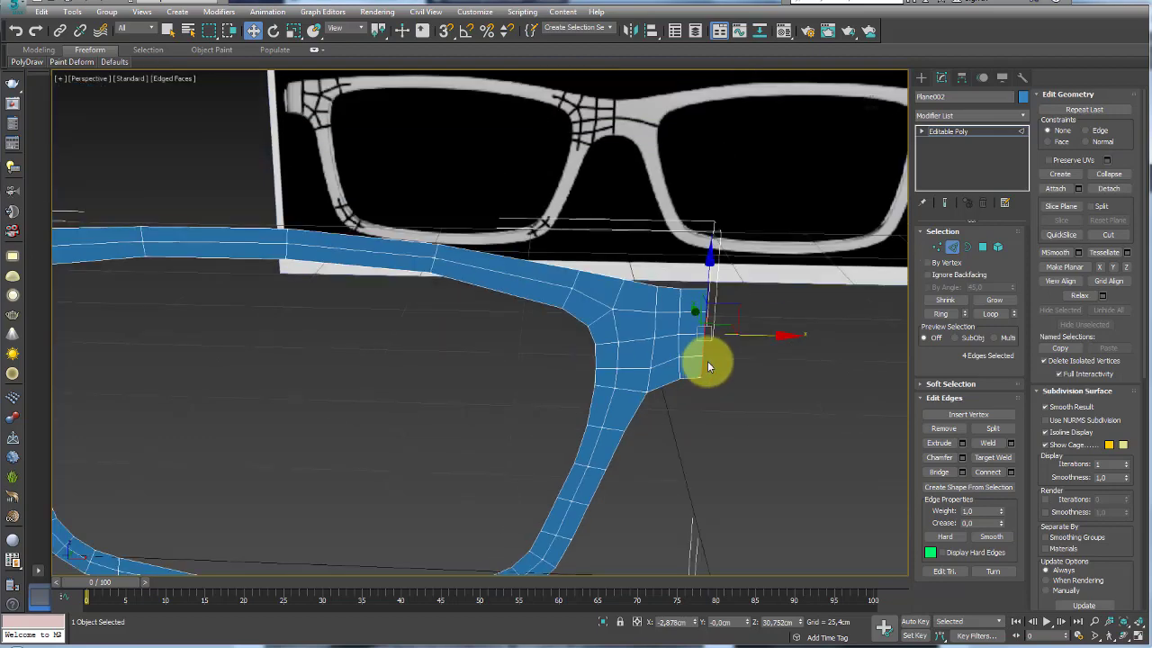
middle_click_drag(739, 338, 783, 314, "alt")
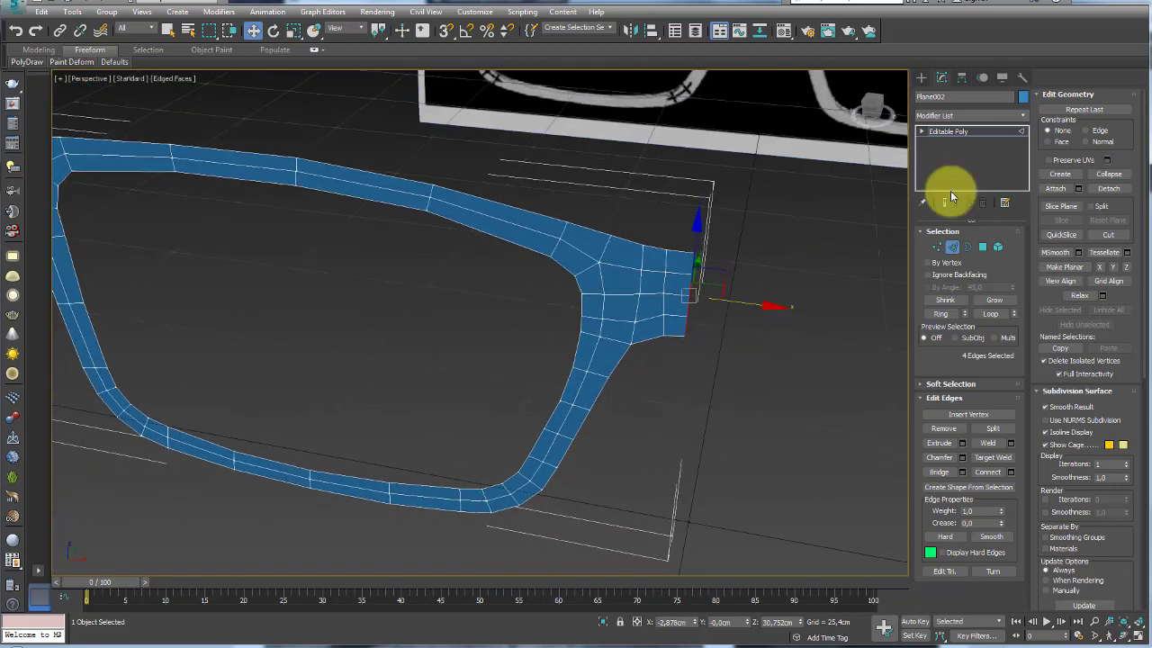
Add a Symmetry modifier on the X axis with Flip enabled to complete the glasses front.
left_click(1023, 118)
left_click_drag(1024, 144, 1026, 500)
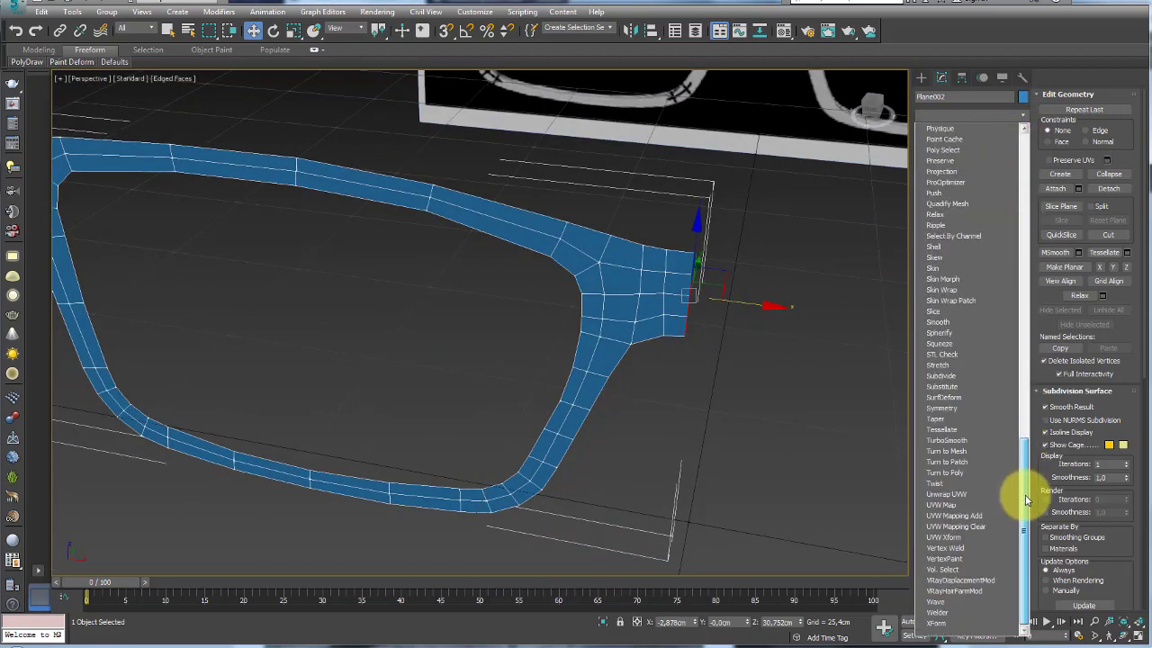
left_click(959, 411)
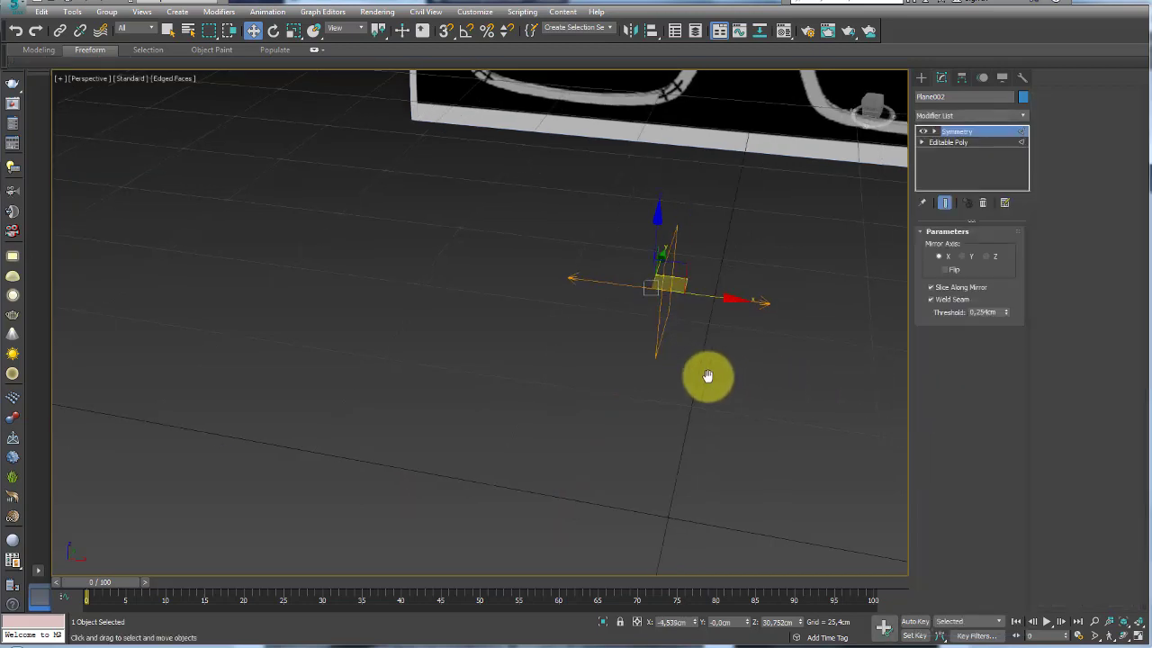
left_click(944, 270)
mouse_move(720, 333)
middle_mouse_down("alt")
mouse_move(793, 346)
mouse_move(876, 330)
mouse_move(570, 321)
mouse_move(548, 267)
mouse_move(636, 293)
mouse_move(592, 309)
mouse_move(638, 314)
mouse_move(635, 260)
mouse_move(627, 267)
mouse_move(699, 314)
mouse_move(993, 145)
middle_mouse_up("alt")
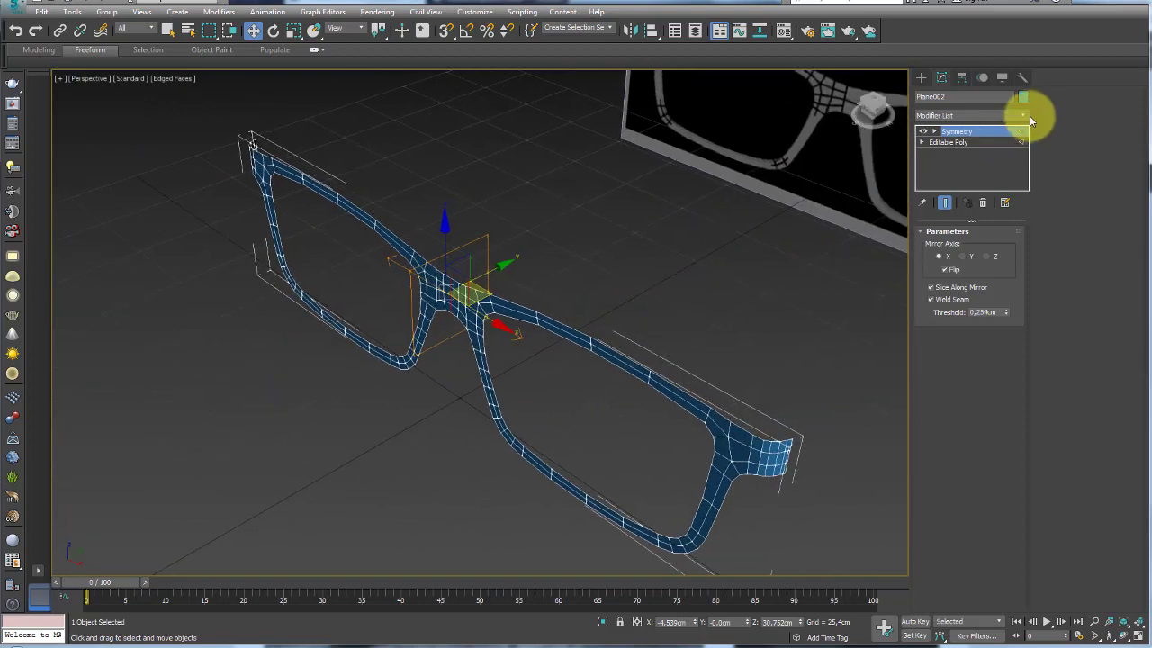
Add a Shell modifier with a 2.946 cm Outer Amount to thicken the glasses front.
left_click(1025, 114)
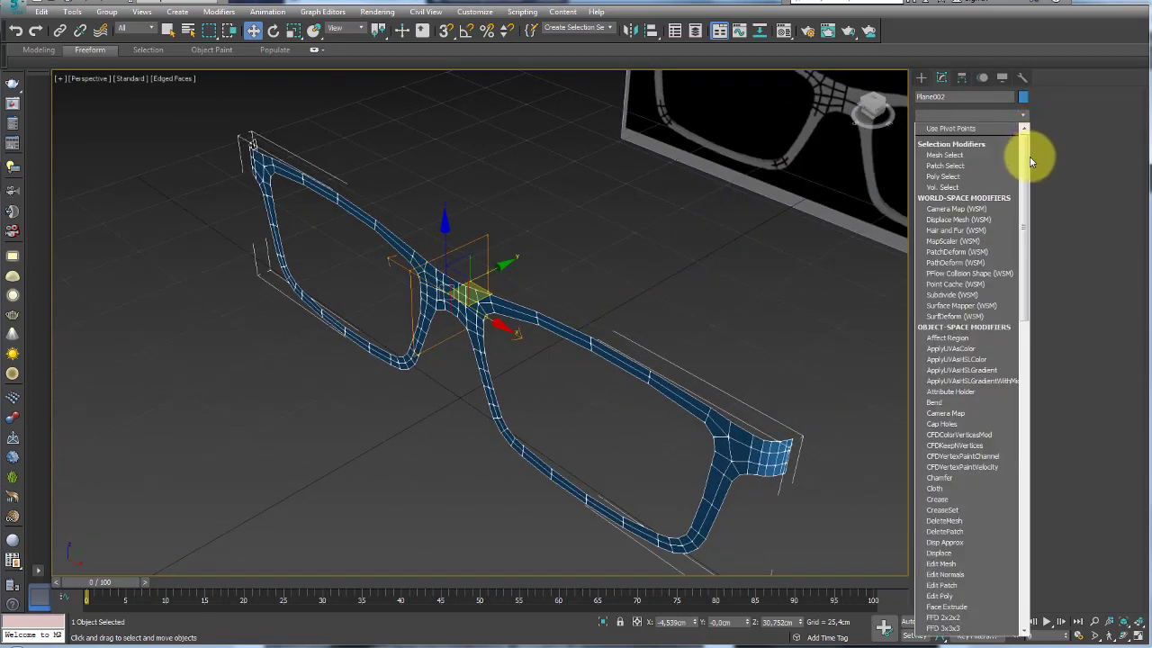
left_click_drag(1027, 253, 1023, 563)
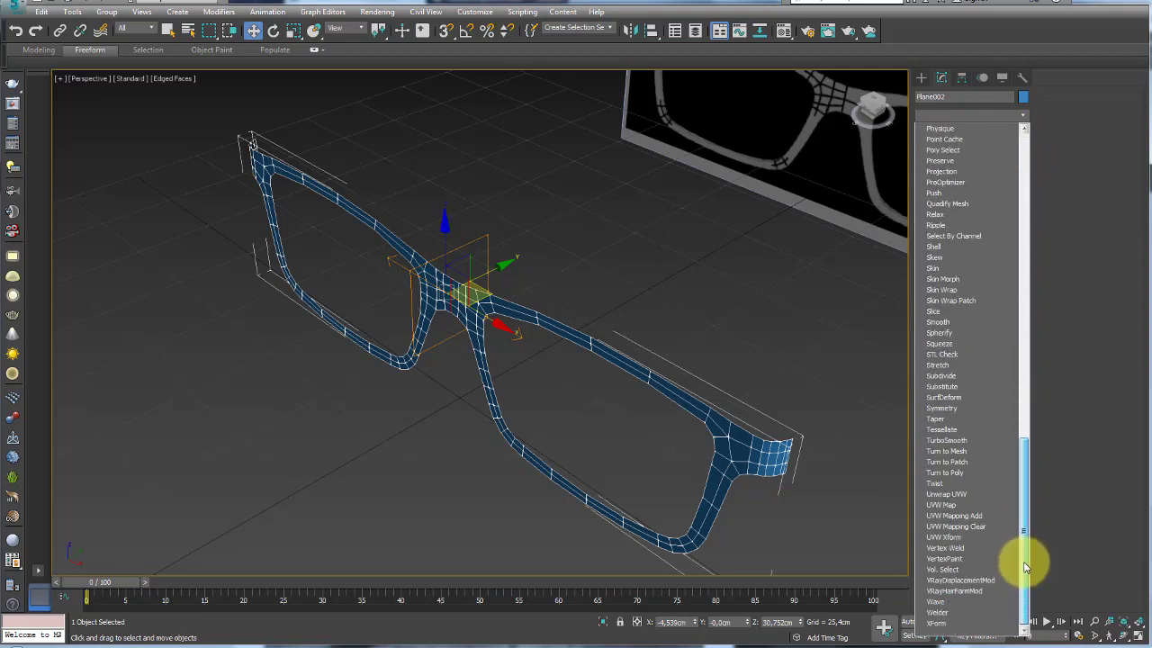
left_click(933, 245)
mouse_move(714, 306)
middle_mouse_down("alt")
mouse_move(765, 282)
mouse_move(501, 351)
mouse_move(491, 373)
mouse_move(368, 379)
middle_mouse_up("alt")
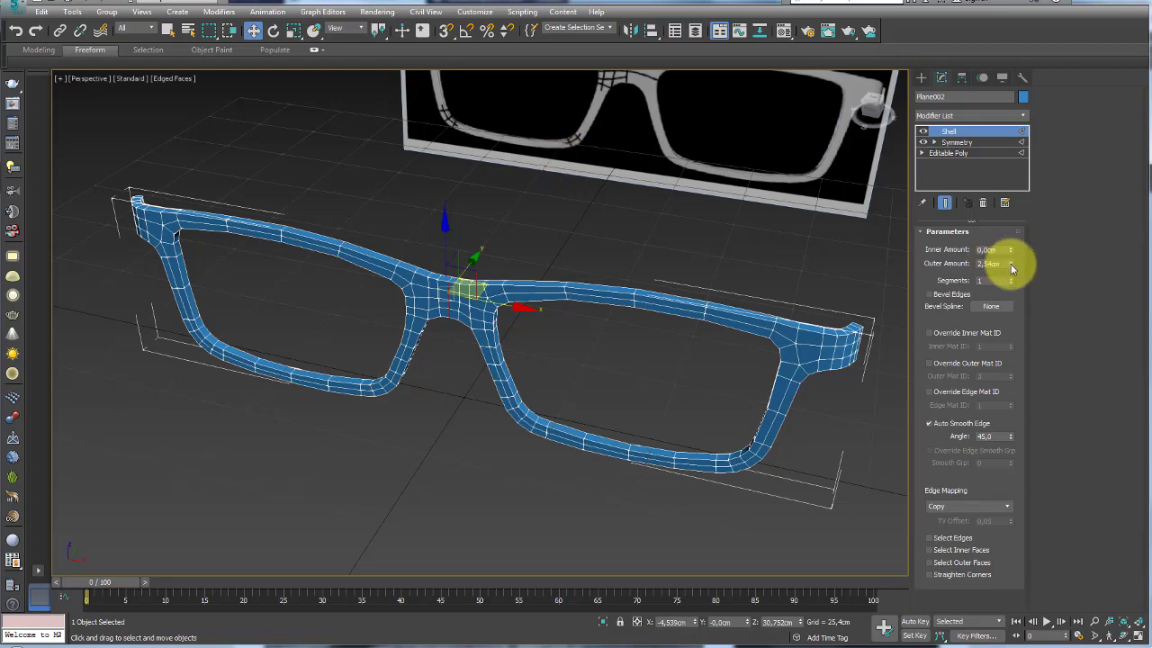
mouse_move(1011, 266)
left_mouse_down()
mouse_move(1002, 186)
mouse_move(1000, 586)
mouse_move(997, 166)
mouse_move(995, 545)
mouse_move(1038, 206)
mouse_move(1044, 241)
mouse_move(1029, 258)
left_mouse_up()
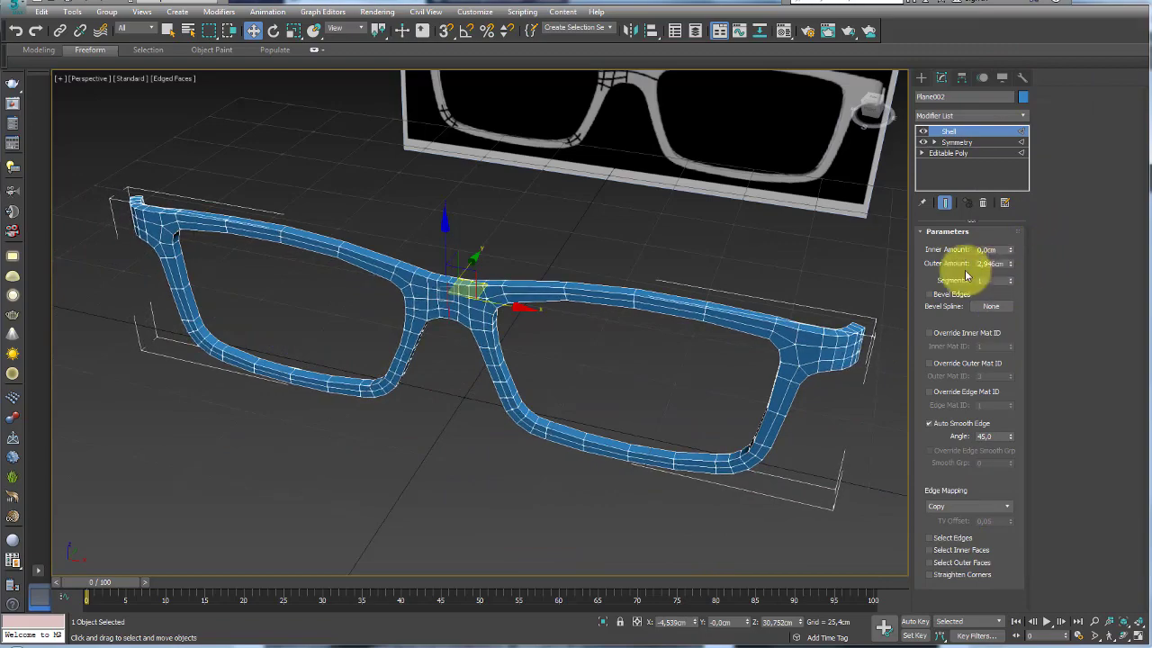
mouse_move(855, 279)
middle_mouse_down("alt")
mouse_move(784, 283)
mouse_move(790, 326)
mouse_move(815, 256)
mouse_move(778, 282)
mouse_move(799, 270)
middle_mouse_up("alt")
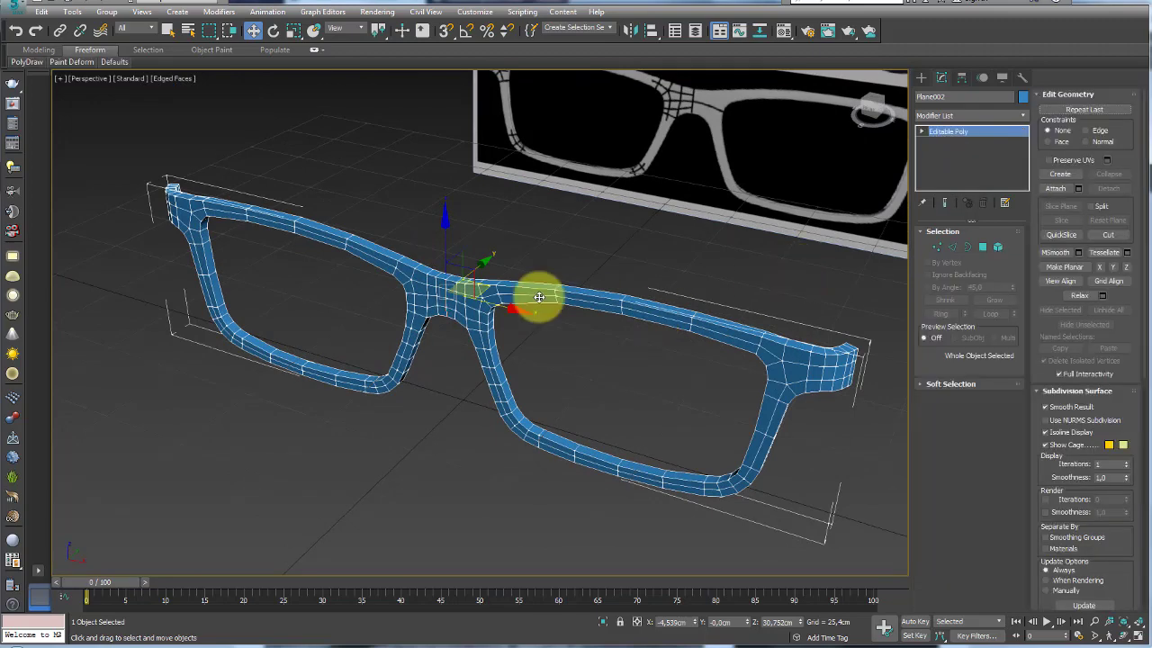
mouse_move(539, 297)
middle_mouse_down("alt")
mouse_move(642, 278)
mouse_move(584, 321)
mouse_move(622, 319)
mouse_move(618, 396)
middle_mouse_up("alt")
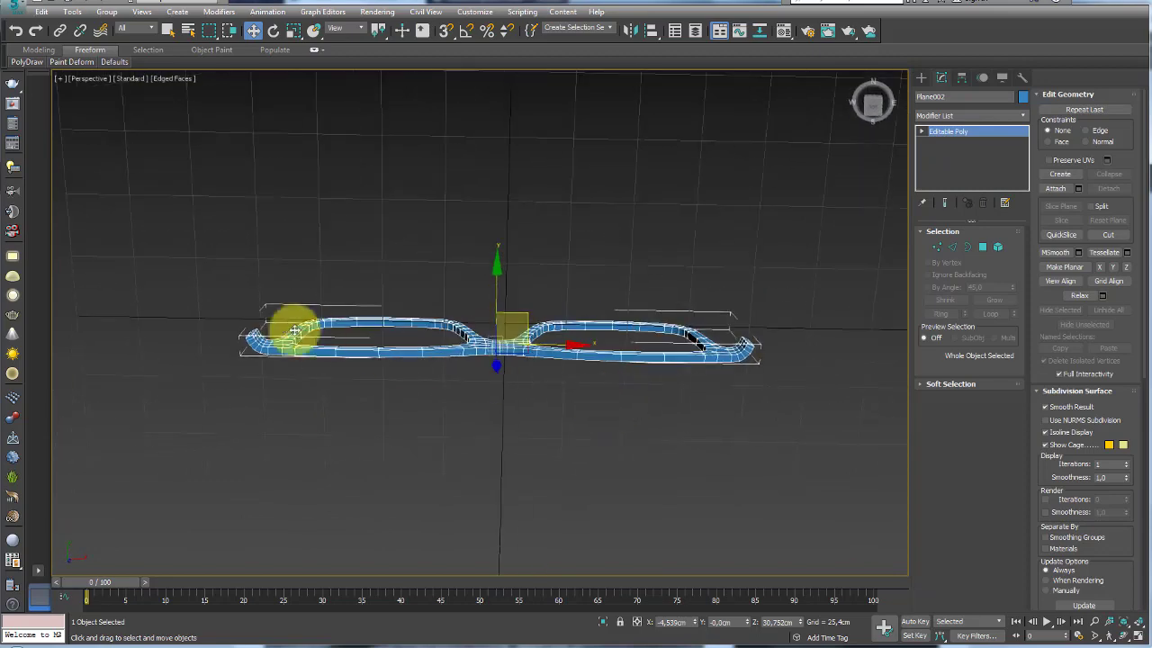
mouse_move(597, 354)
middle_mouse_down("alt")
mouse_move(606, 273)
mouse_move(676, 237)
mouse_move(575, 302)
mouse_move(571, 328)
middle_mouse_up("alt")
middle_click_drag(376, 349, 489, 347, "alt")
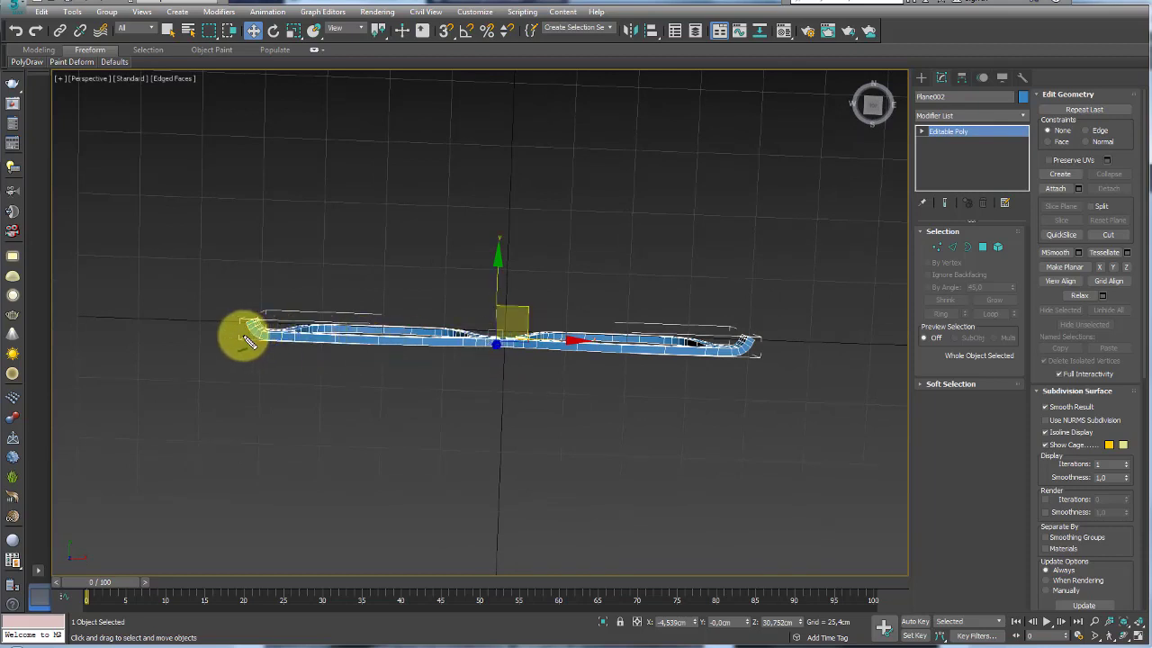
mouse_move(244, 334)
left_mouse_down()
mouse_move(712, 334)
mouse_move(733, 353)
left_mouse_up()
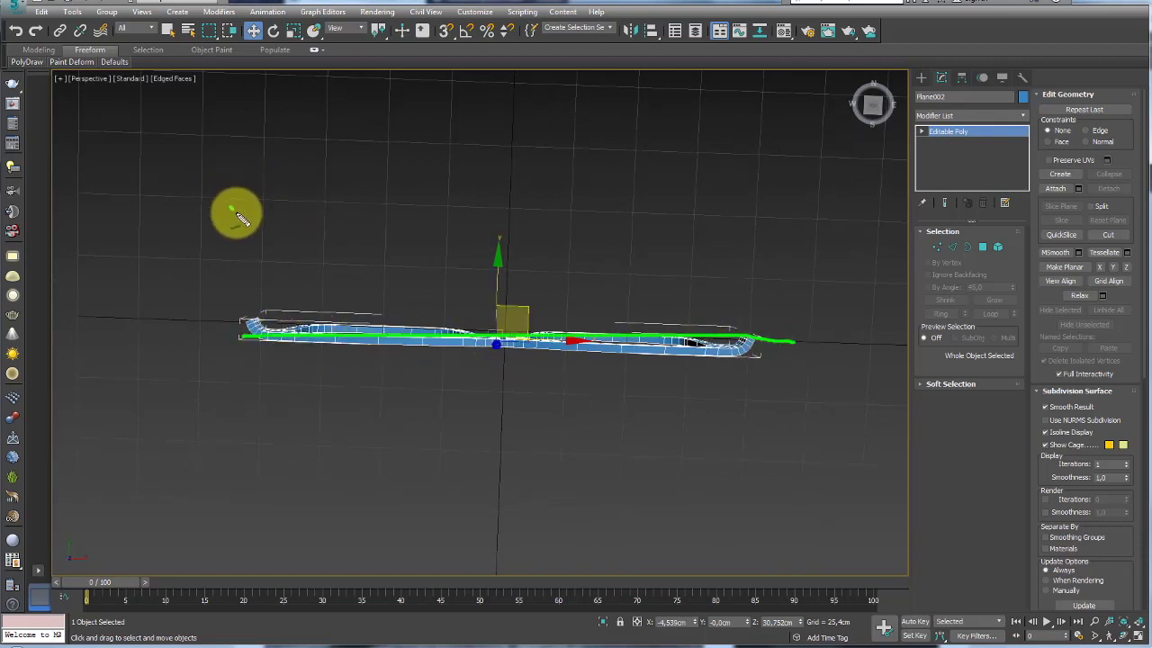
mouse_move(232, 209)
left_mouse_down()
mouse_move(334, 267)
mouse_move(465, 315)
mouse_move(665, 306)
mouse_move(833, 178)
mouse_move(812, 181)
left_mouse_up()
mouse_move(475, 252)
left_mouse_down()
mouse_move(510, 320)
mouse_move(572, 266)
left_mouse_up()
mouse_move(424, 211)
left_mouse_down()
mouse_move(401, 249)
mouse_move(439, 216)
left_mouse_up()
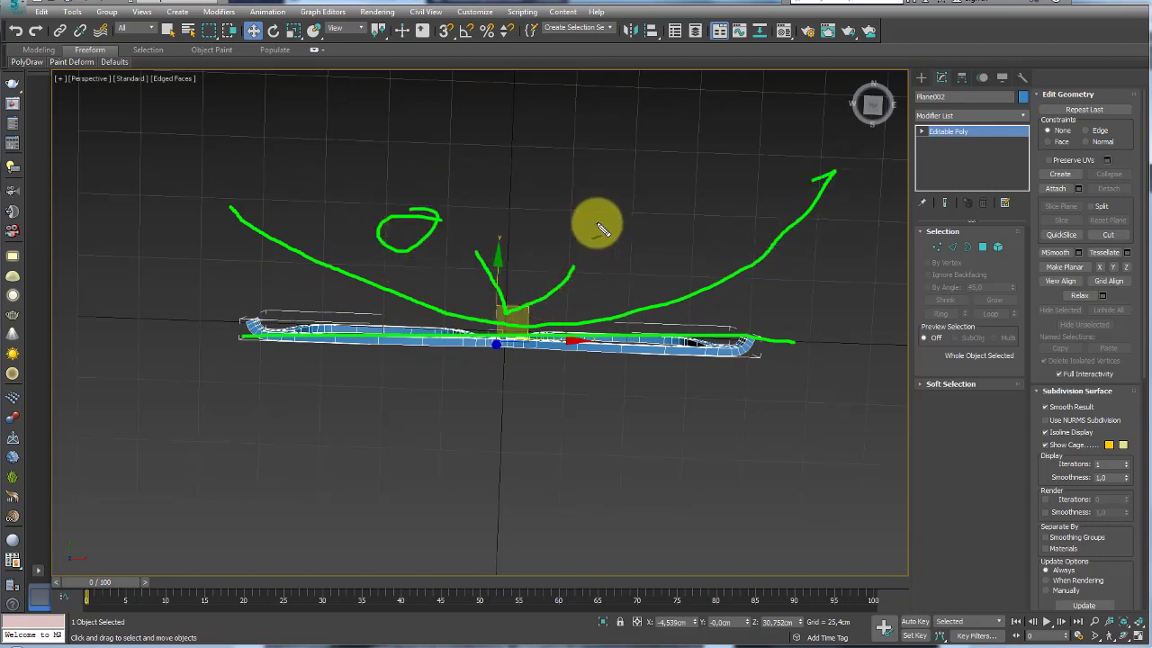
key("Escape")
mouse_move(758, 278)
middle_mouse_down("alt")
mouse_move(673, 252)
mouse_move(1009, 151)
middle_mouse_up("alt")
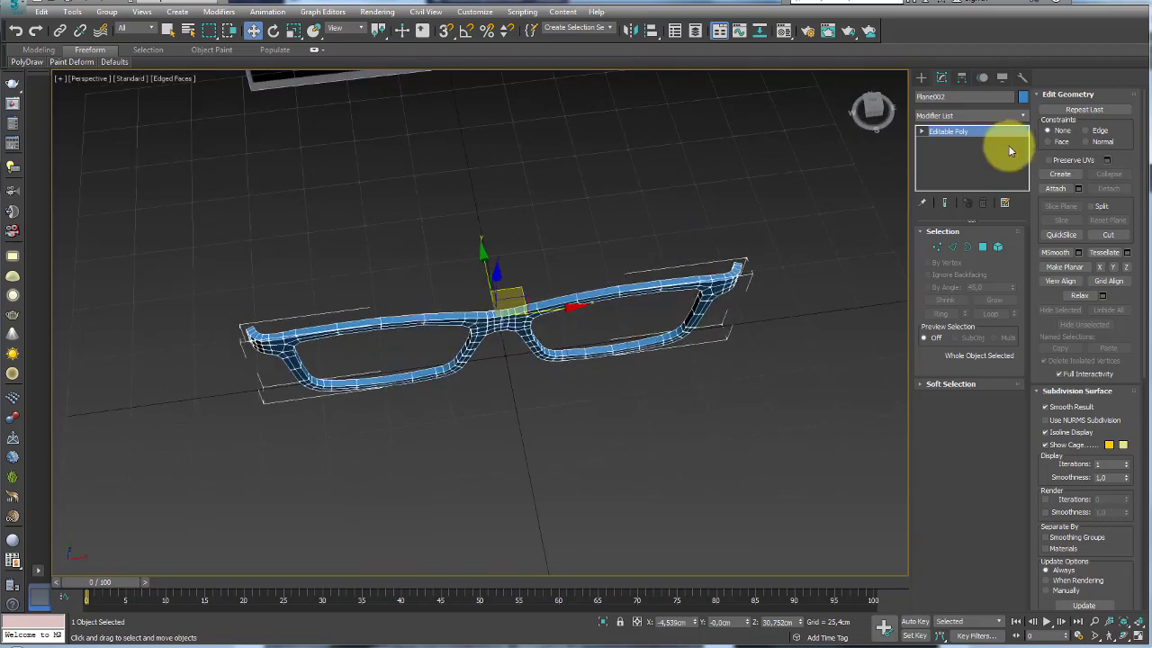
Add a Bend modifier on the X axis with a gentle 30° wraparound angle.
left_click(1022, 117)
scroll(1012, 180, "down", 2)
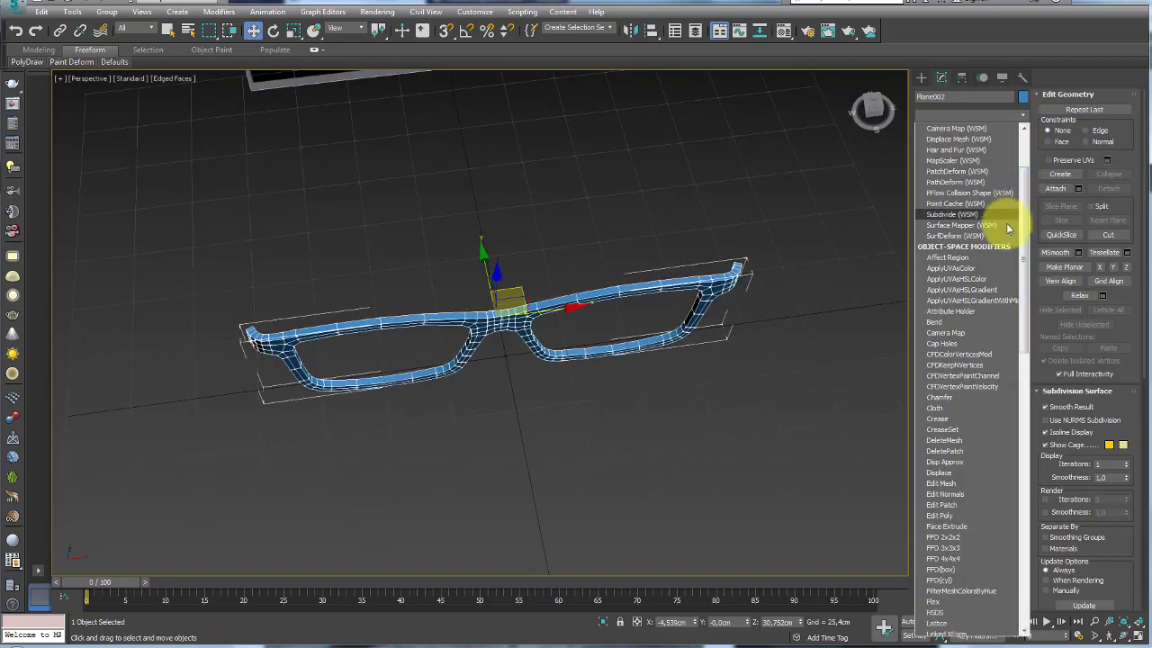
left_click(950, 321)
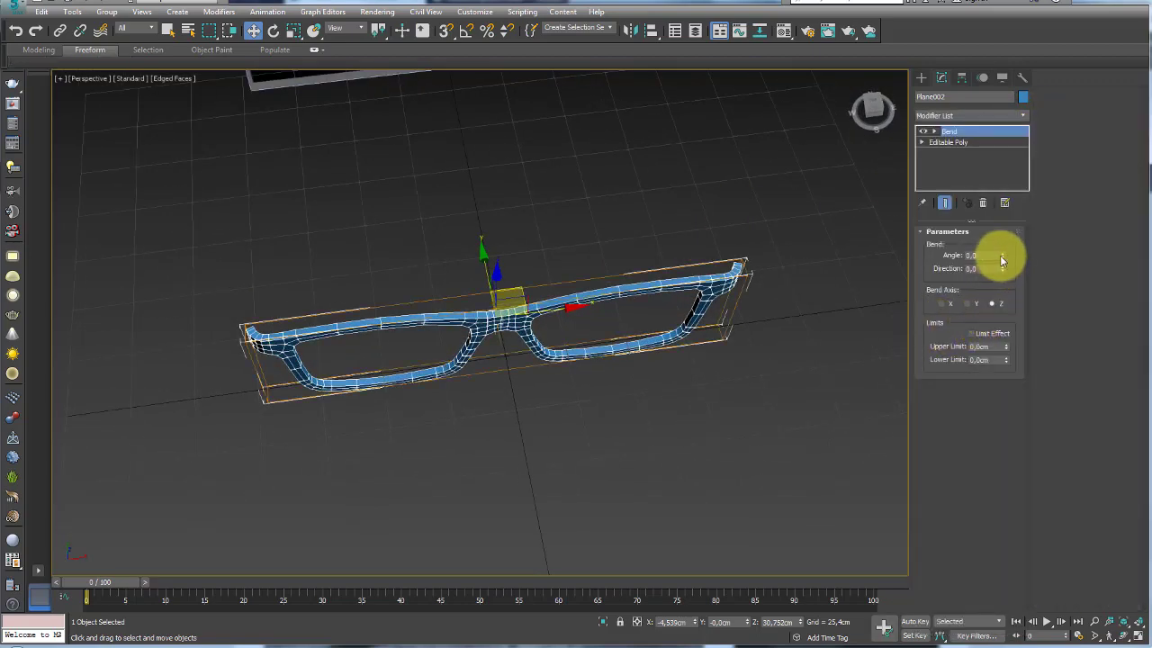
left_click_drag(1001, 260, 1002, 149)
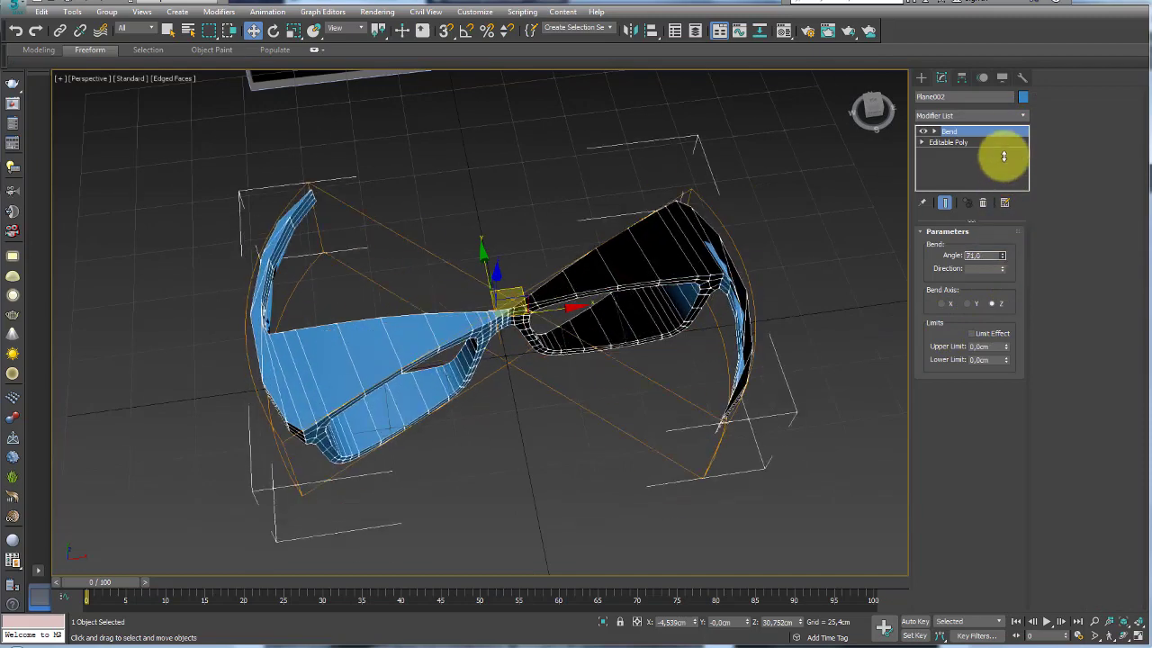
left_click(968, 305)
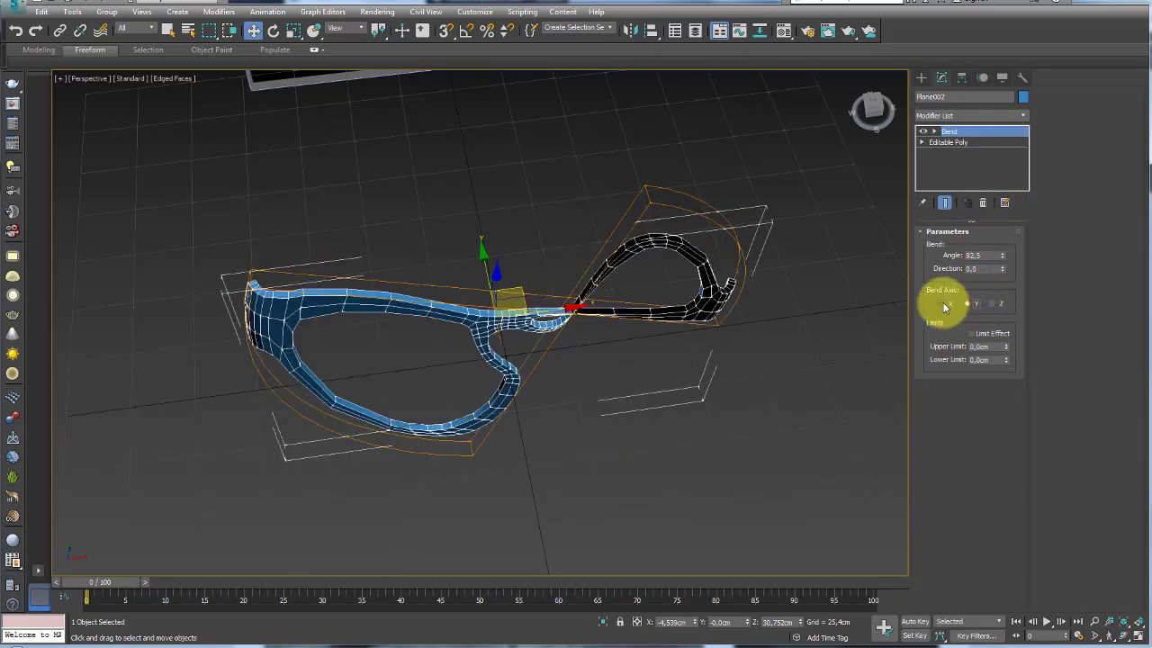
left_click(943, 304)
mouse_move(689, 342)
middle_mouse_down("alt")
mouse_move(722, 302)
mouse_move(1032, 236)
middle_mouse_up("alt")
mouse_move(1004, 260)
left_mouse_down()
mouse_move(1020, 86)
mouse_move(1046, 308)
left_mouse_up()
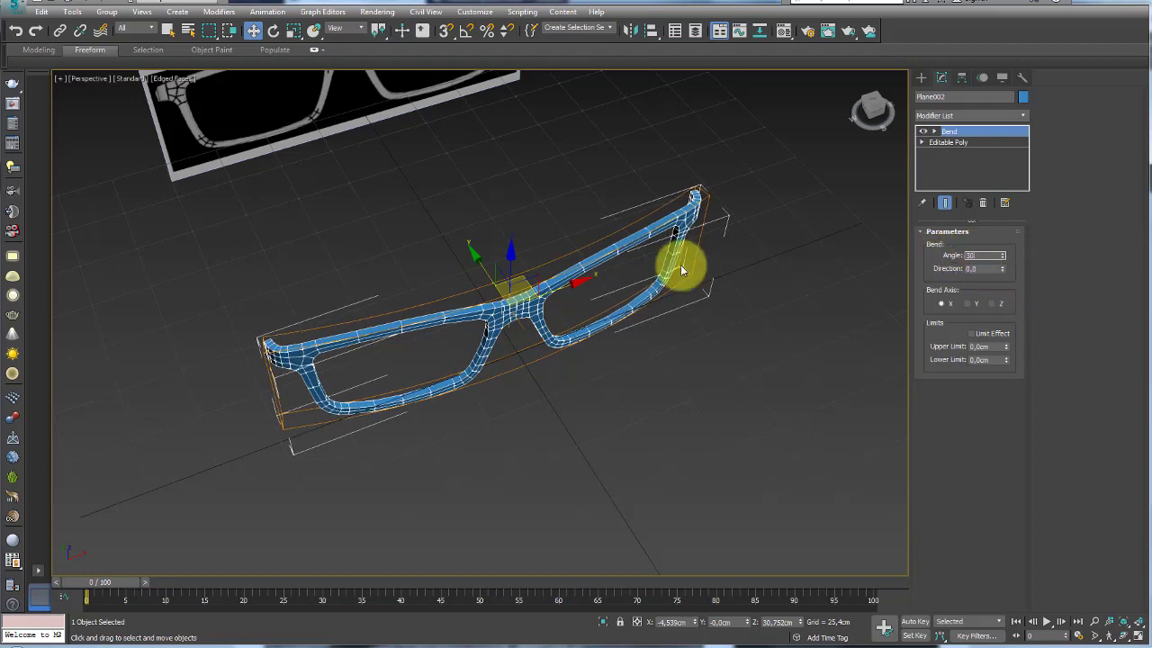
mouse_move(637, 282)
middle_mouse_down("alt")
mouse_move(615, 316)
mouse_move(630, 205)
mouse_move(624, 251)
mouse_move(601, 285)
mouse_move(965, 180)
middle_mouse_up("alt")
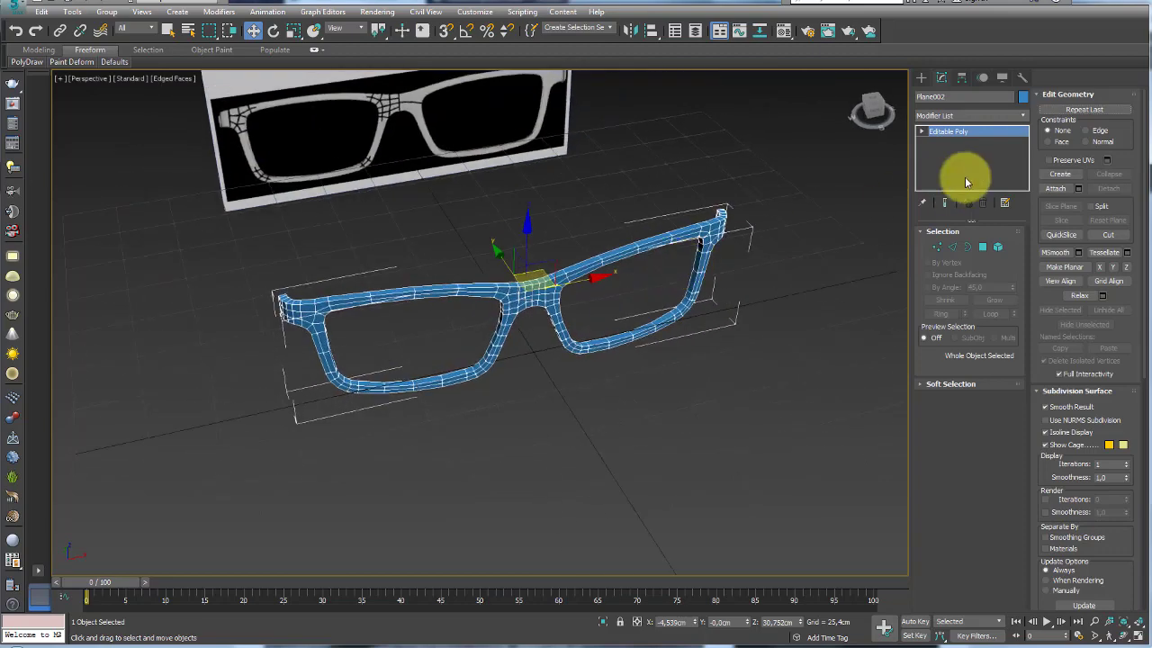
mouse_move(723, 213)
middle_mouse_down("alt")
mouse_move(666, 216)
mouse_move(676, 228)
mouse_move(692, 216)
middle_mouse_up("alt")
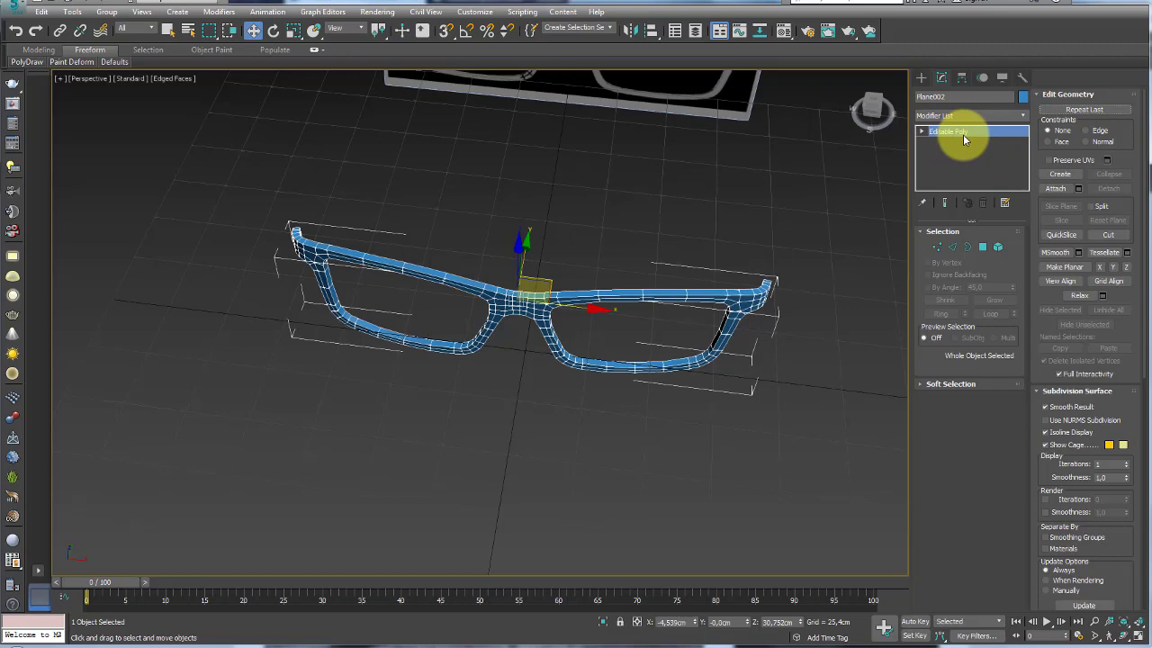
middle_click_drag(656, 304, 666, 284, "alt")
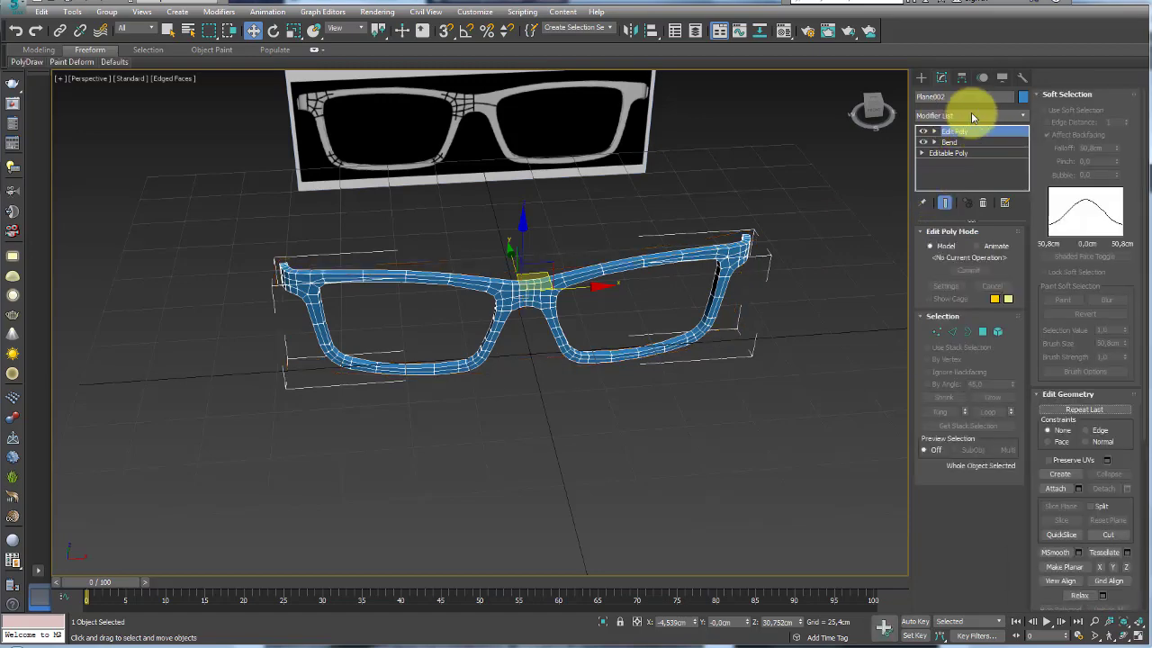
left_click(971, 115)
left_click(970, 112)
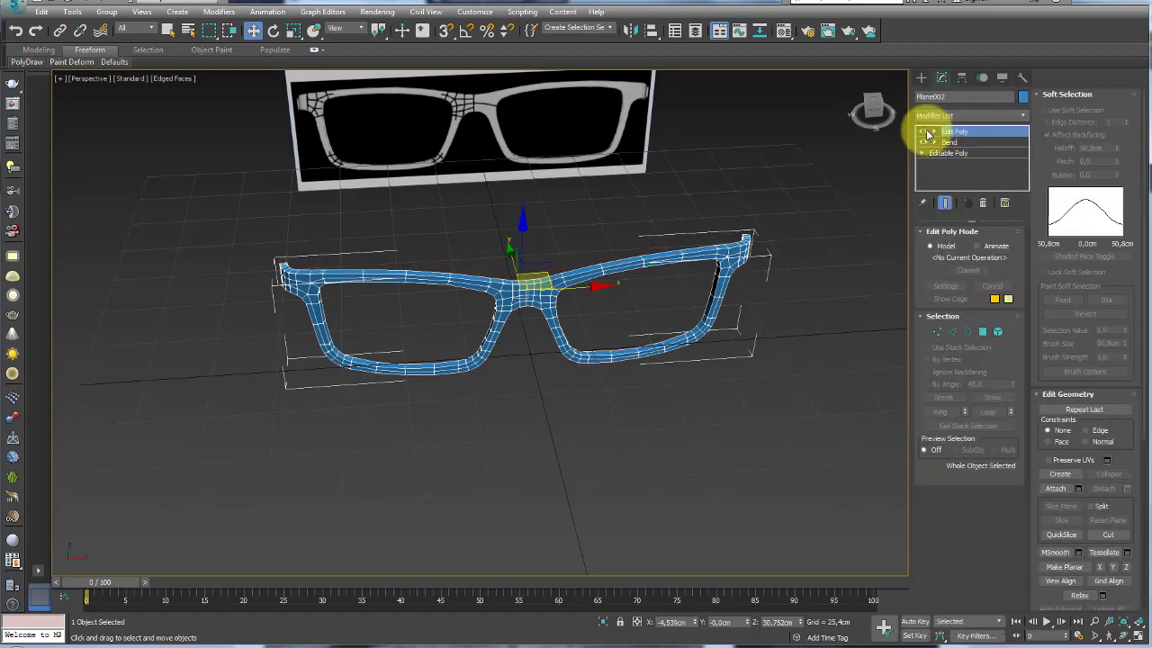
middle_click_drag(755, 201, 748, 249, "alt")
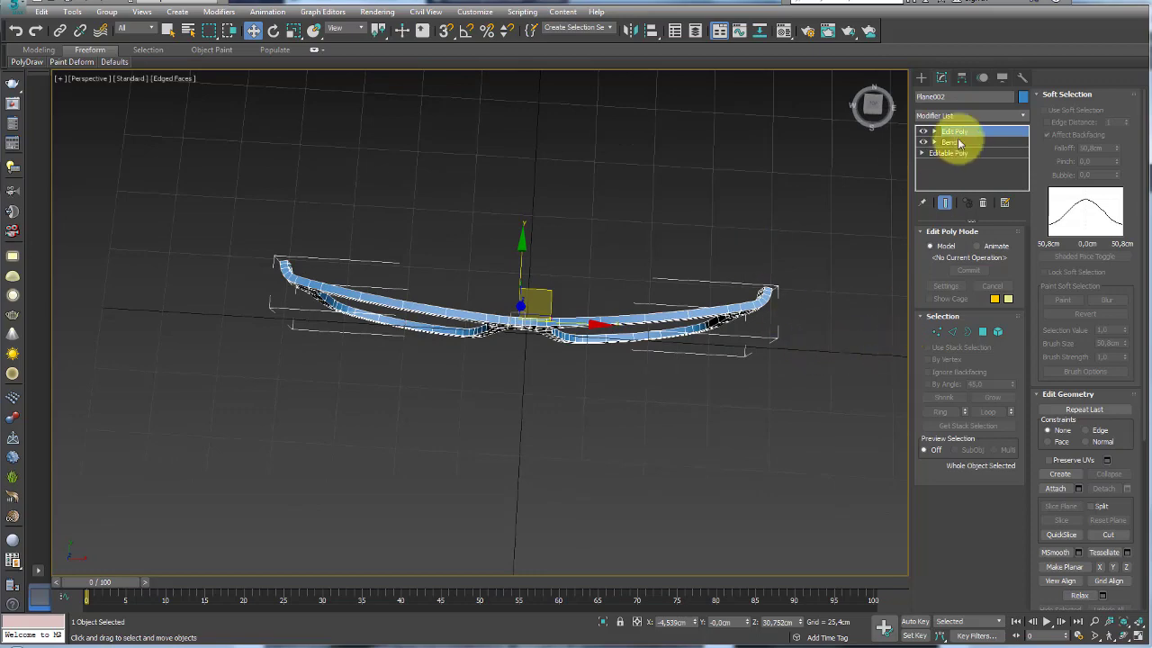
middle_click_drag(792, 191, 810, 225, "alt")
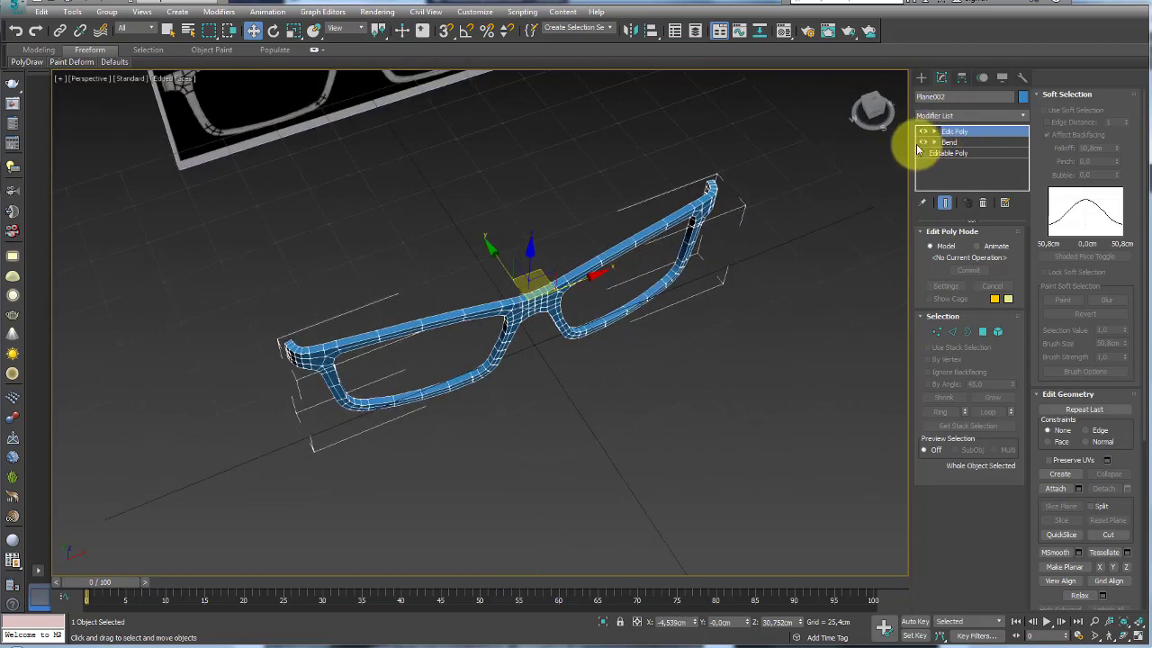
left_click(922, 142)
left_click(922, 143)
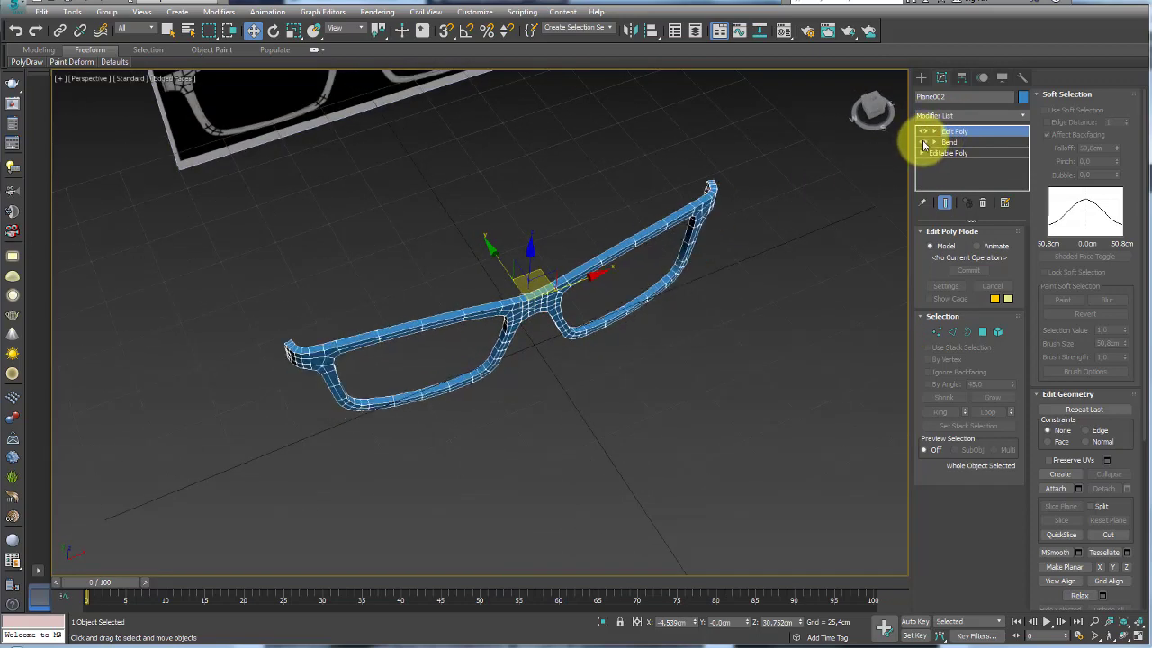
left_click(922, 143)
left_click(922, 142)
middle_click_drag(824, 207, 424, 328, "alt")
scroll(681, 290, "up", 1)
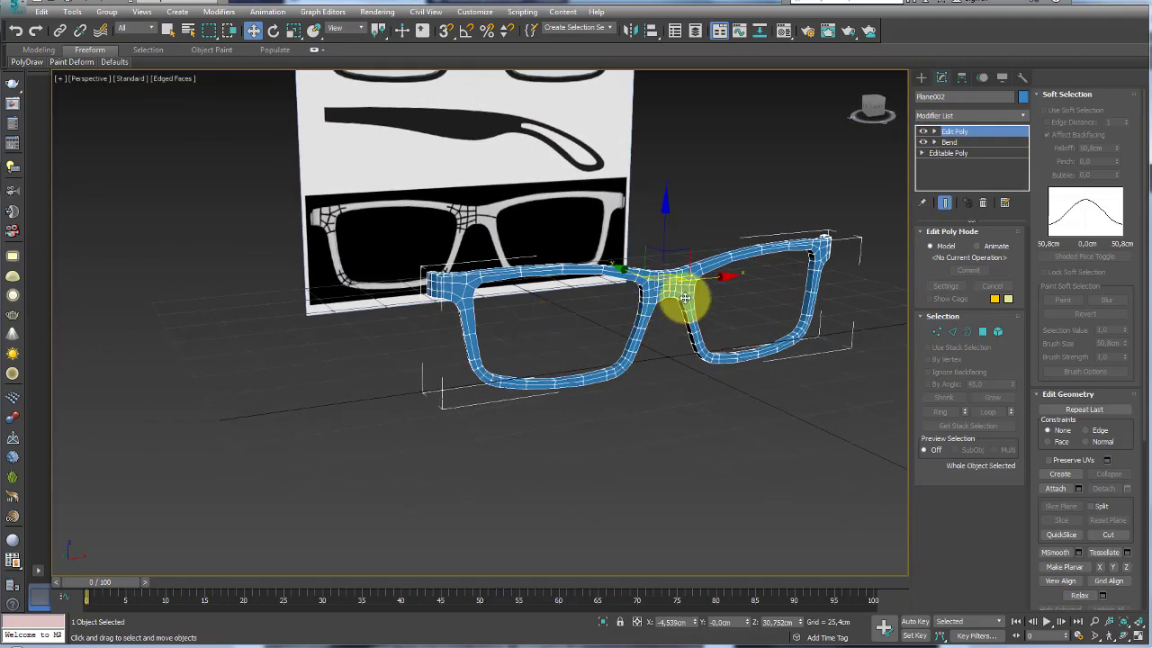
scroll(663, 275, "up", 3)
scroll(636, 308, "up", 2)
scroll(643, 306, "up", 2)
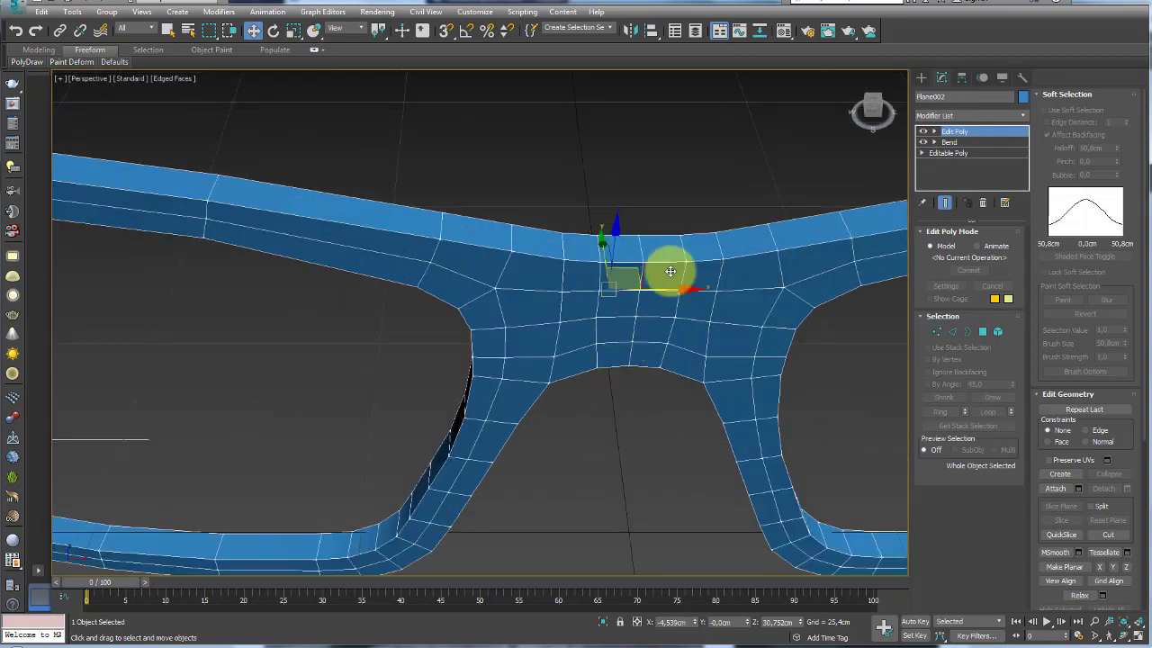
scroll(612, 387, "down", 4)
left_click(543, 642)
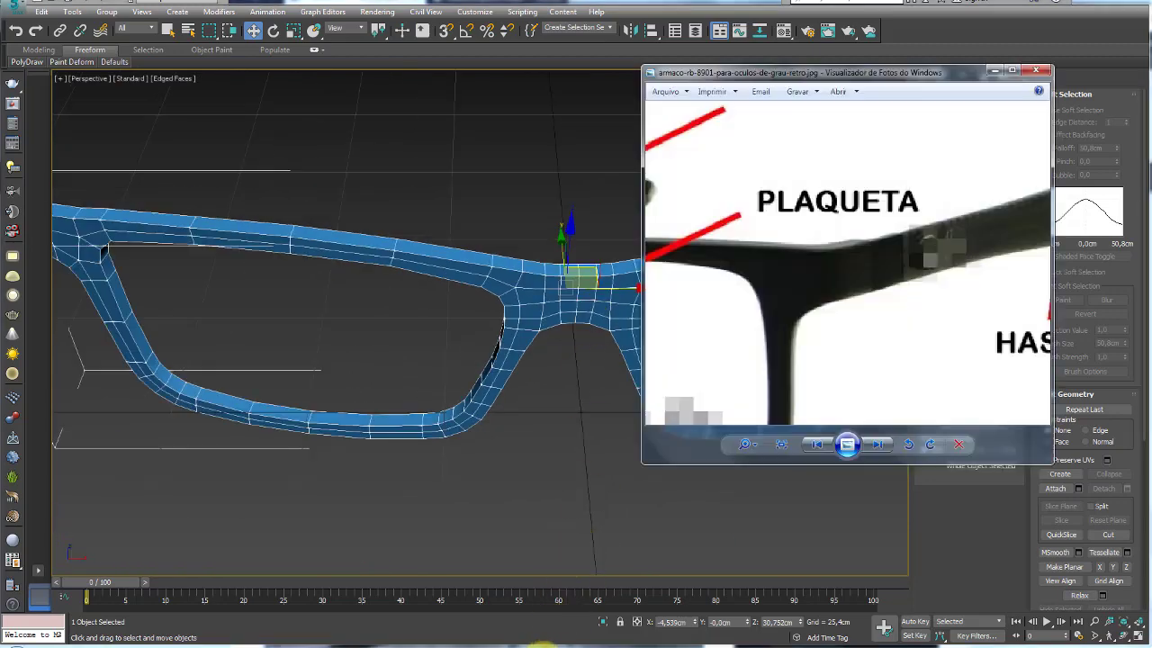
scroll(817, 304, "down", 2)
left_click_drag(781, 287, 891, 283)
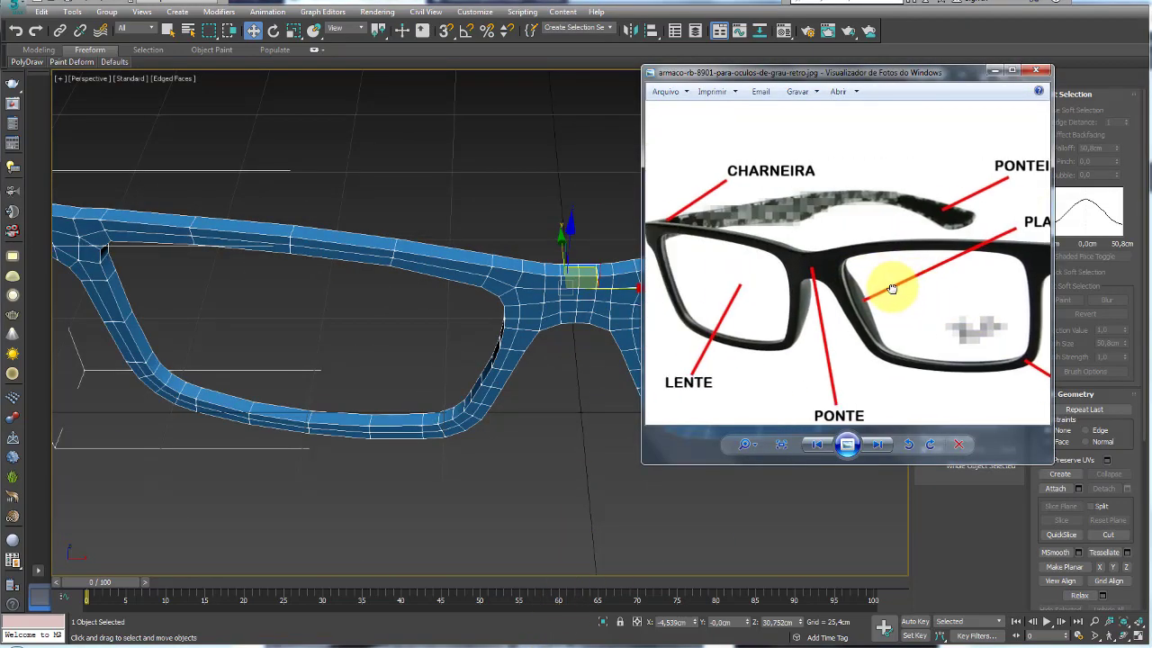
scroll(797, 265, "up", 1)
scroll(820, 240, "up", 1)
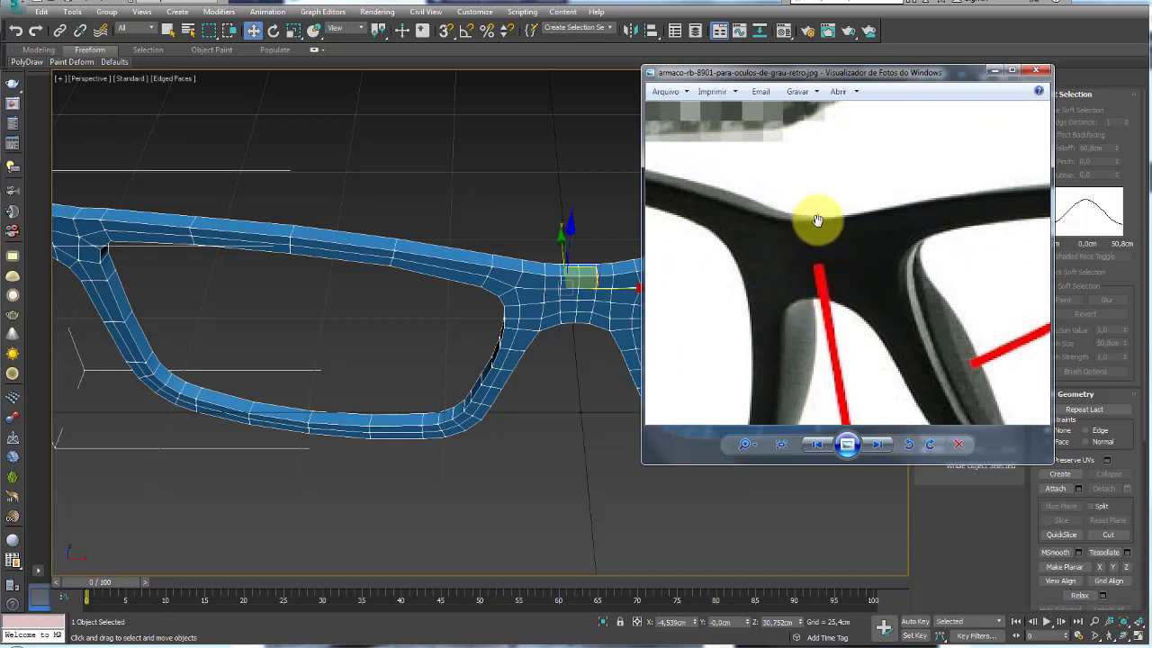
left_click(993, 70)
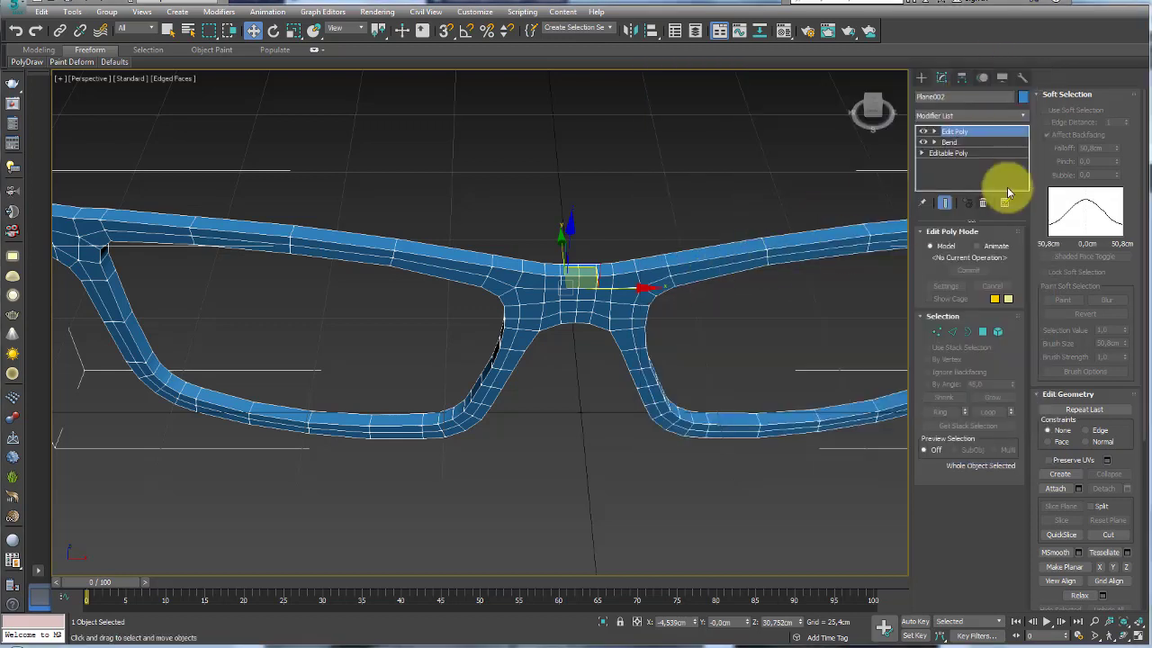
Slide the nose-bridge edges, grow the selection, and shift them slightly again.
left_click(934, 131)
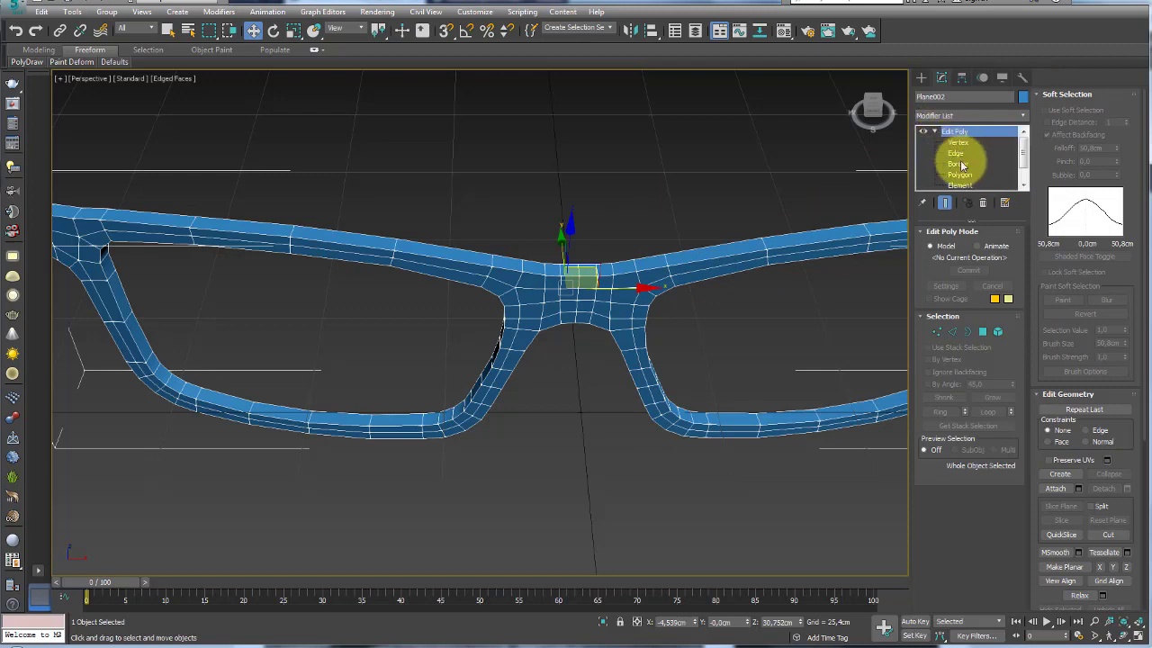
left_click(955, 153)
scroll(594, 278, "up", 3)
mouse_move(594, 278)
middle_mouse_down("alt")
mouse_move(553, 314)
mouse_move(563, 257)
mouse_move(514, 321)
mouse_move(501, 309)
mouse_move(552, 329)
mouse_move(620, 322)
mouse_move(606, 290)
middle_mouse_up("alt")
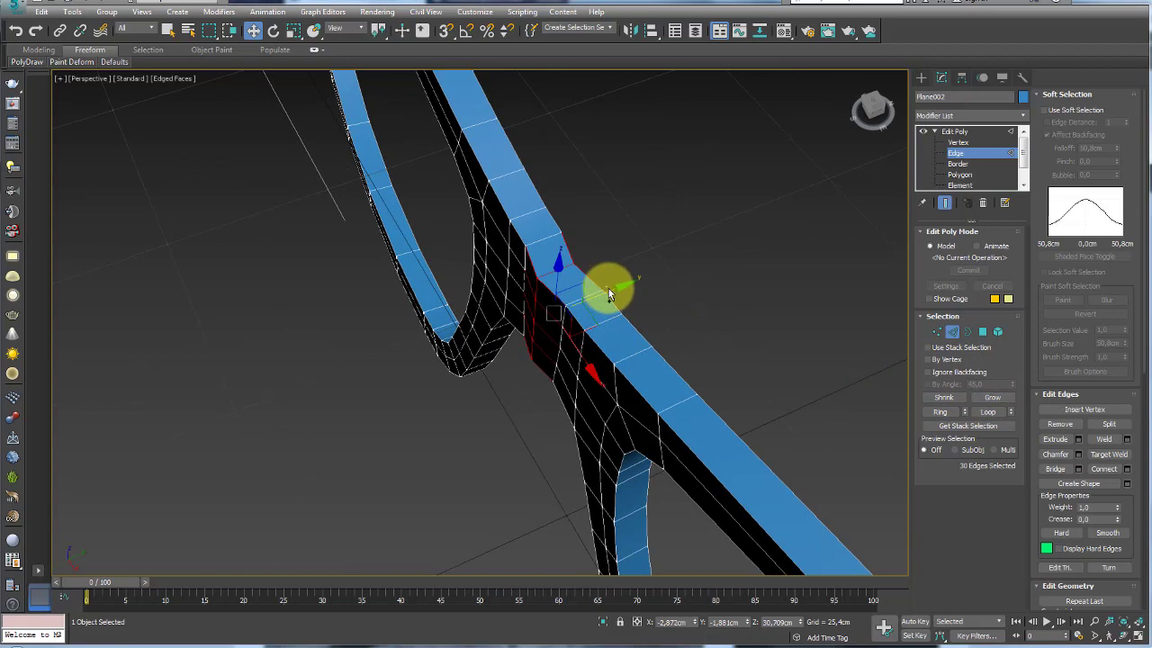
left_click_drag(614, 287, 607, 294)
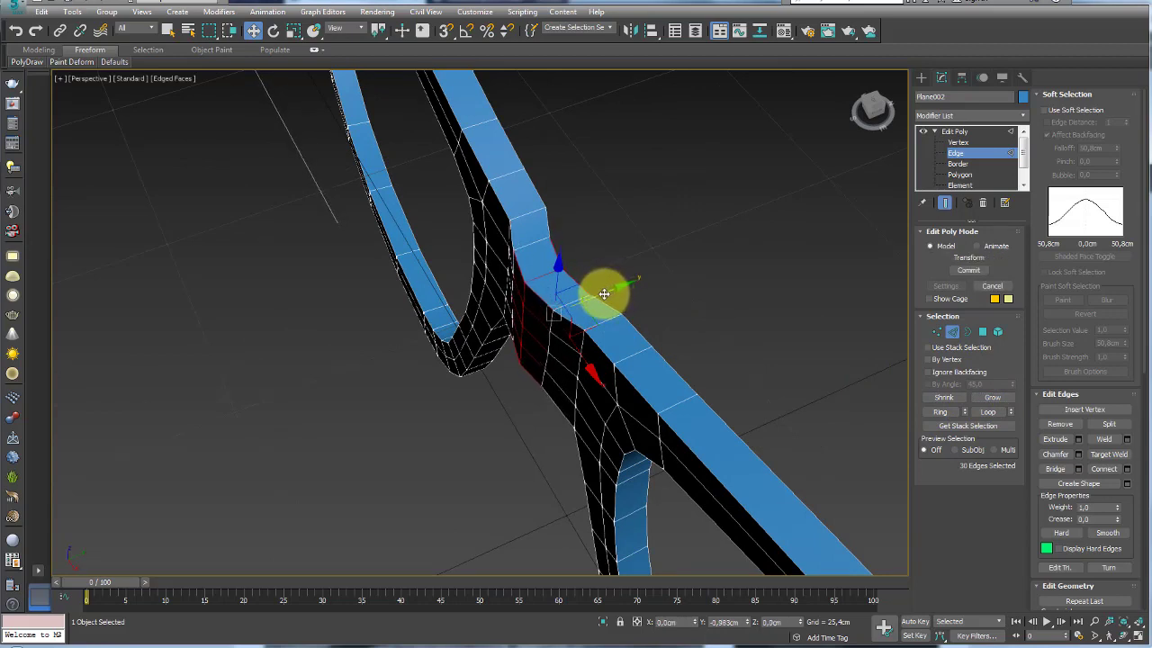
left_click(992, 397)
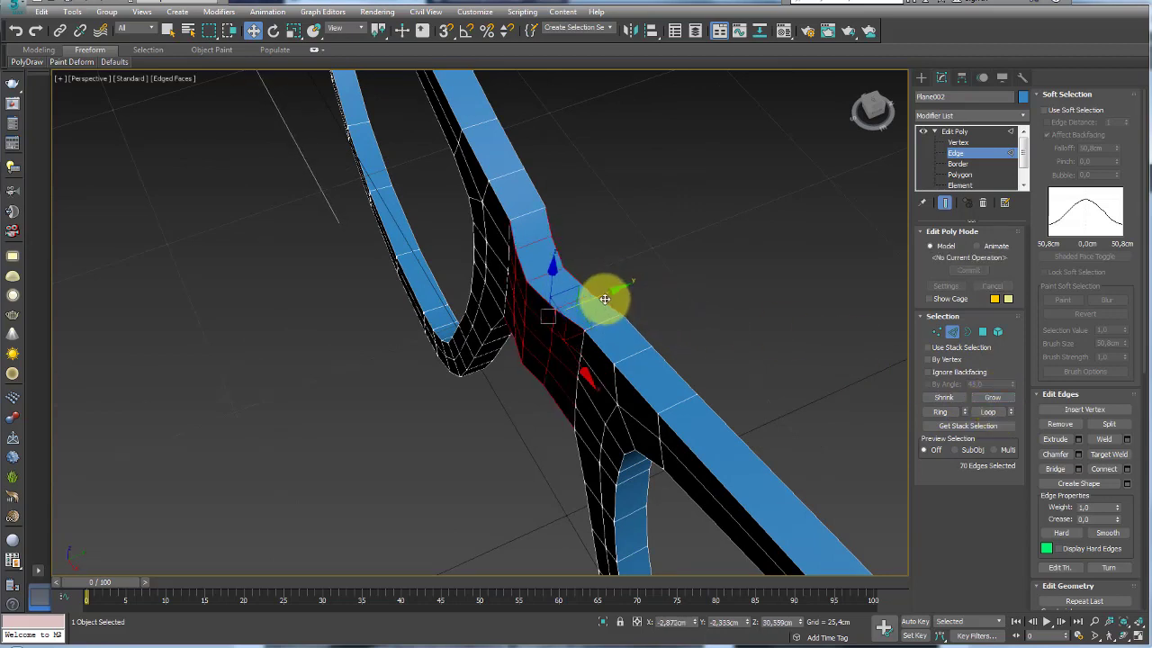
left_click_drag(604, 298, 598, 297)
mouse_move(596, 301)
middle_mouse_down("alt")
mouse_move(702, 249)
mouse_move(684, 216)
mouse_move(596, 243)
mouse_move(624, 329)
mouse_move(588, 379)
mouse_move(606, 361)
mouse_move(612, 315)
mouse_move(675, 284)
mouse_move(694, 216)
mouse_move(709, 311)
mouse_move(887, 200)
mouse_move(662, 307)
mouse_move(621, 282)
mouse_move(514, 307)
mouse_move(513, 378)
mouse_move(560, 404)
mouse_move(700, 348)
middle_mouse_up("alt")
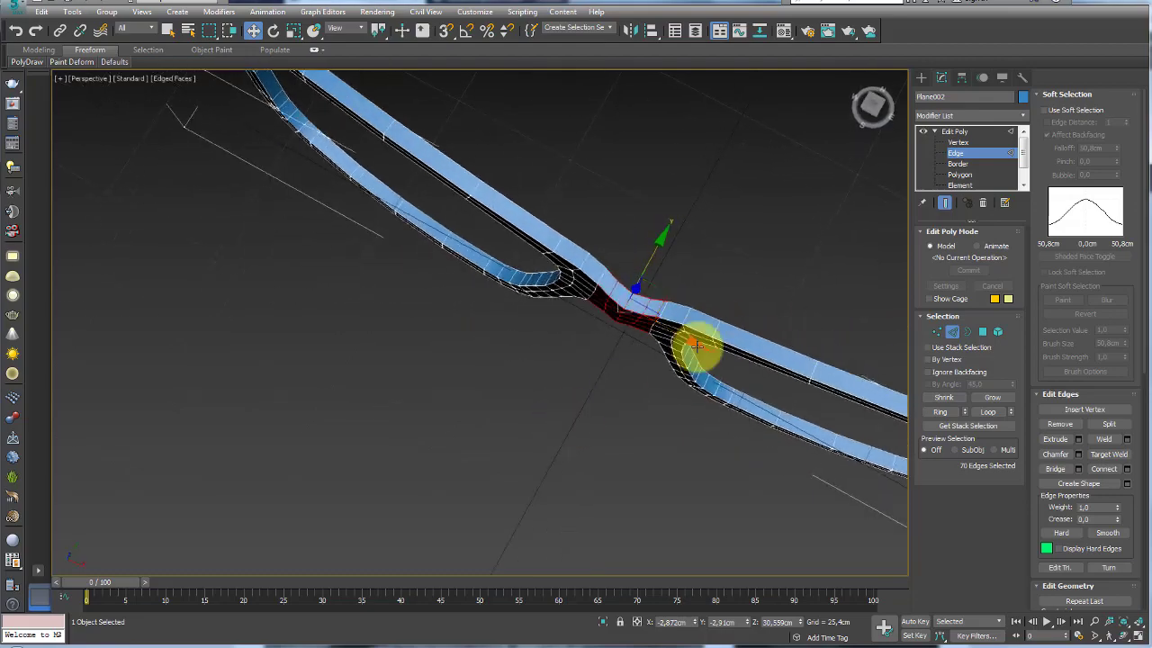
Exit Edge mode and switch to the Front view showing the temple-arm reference image.
left_click(967, 133)
mouse_move(648, 252)
middle_mouse_down("alt")
mouse_move(636, 240)
mouse_move(663, 221)
mouse_move(656, 291)
mouse_move(522, 311)
mouse_move(540, 373)
mouse_move(538, 331)
mouse_move(604, 174)
middle_mouse_up("alt")
middle_click_drag(531, 175, 533, 232)
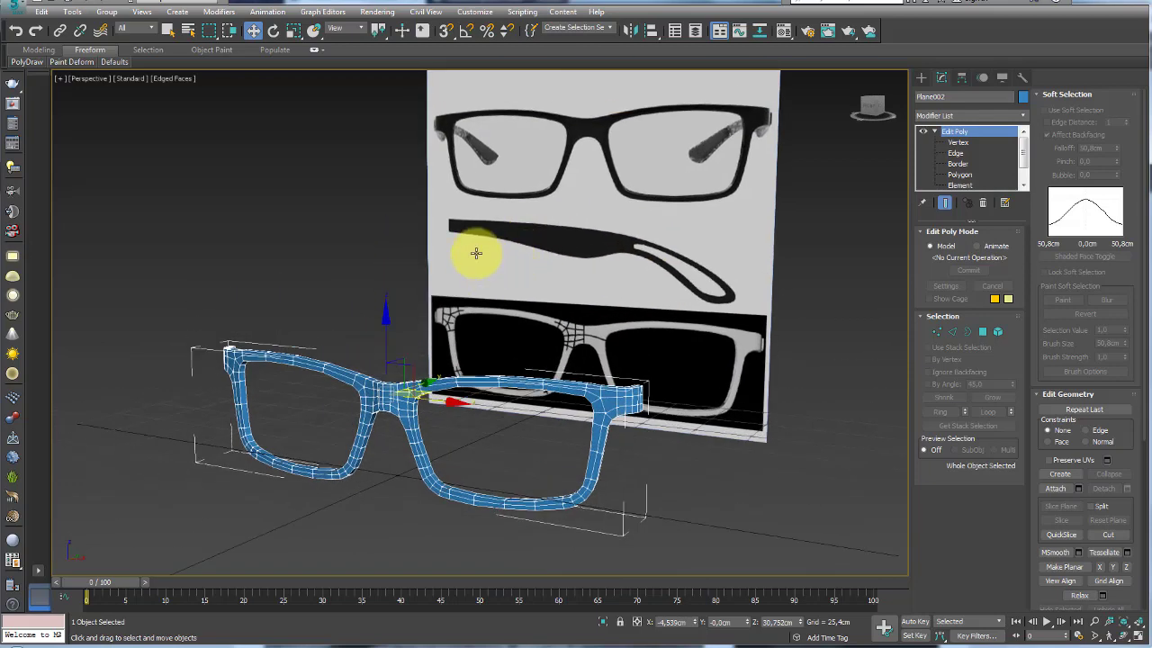
key("f")
scroll(509, 380, "up", 2)
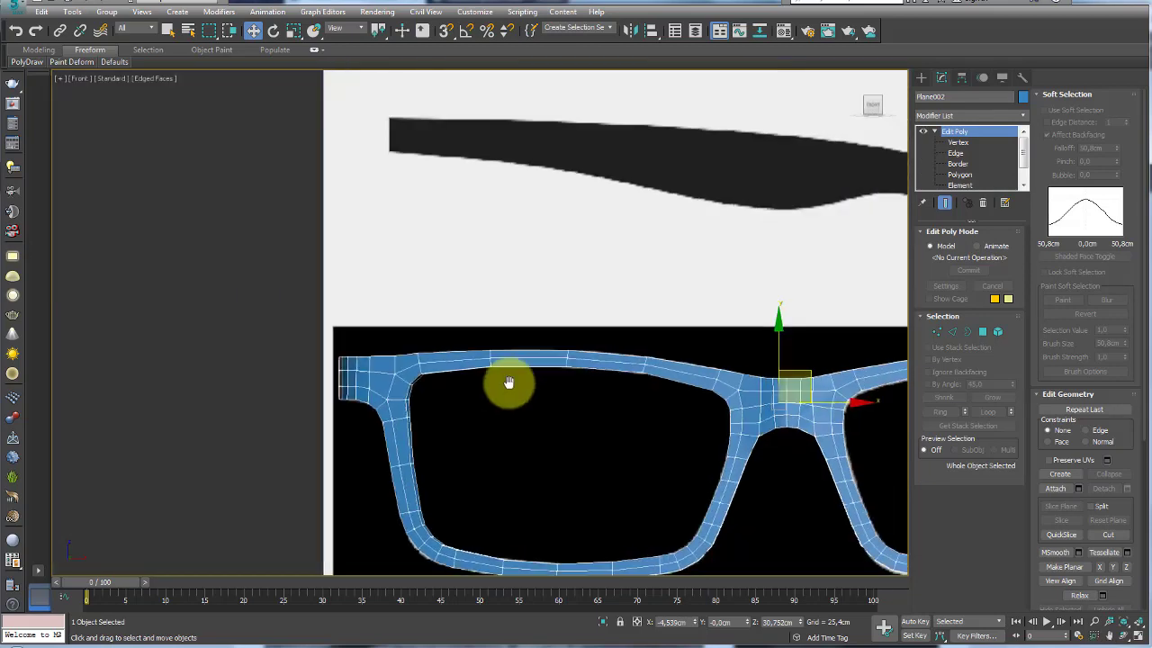
scroll(429, 345, "down", 2)
scroll(429, 344, "up", 3)
Create a small plane with 1 width segment at the temple arm's start and convert it to Editable Poly.
left_click(922, 75)
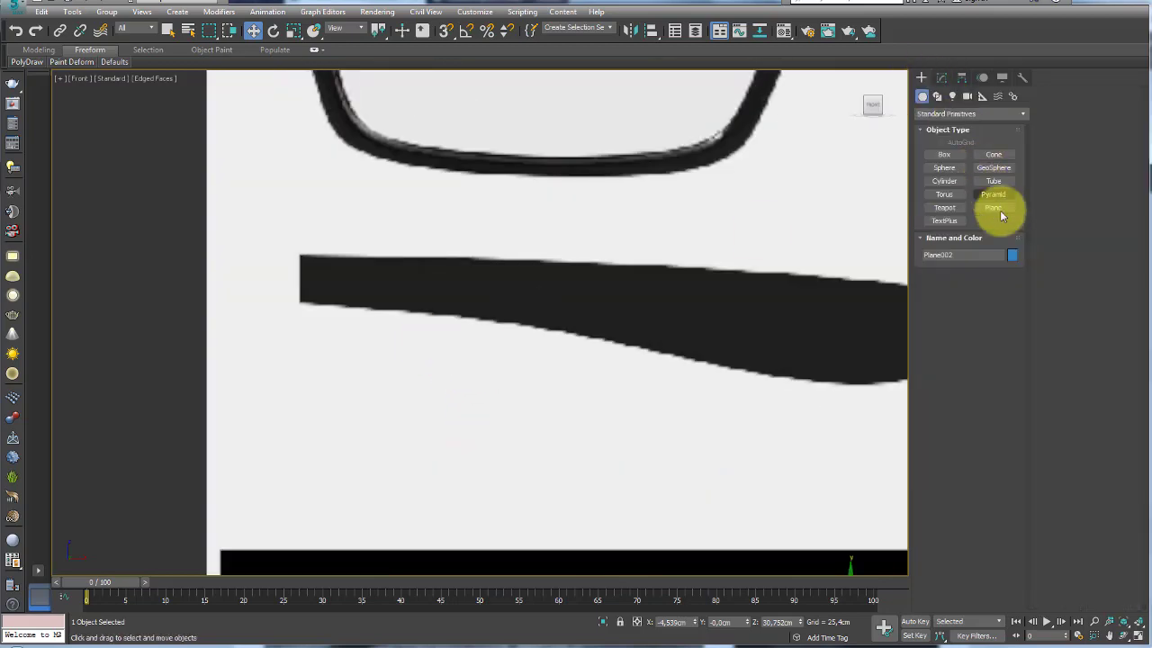
left_click(994, 209)
left_click_drag(297, 255, 324, 298)
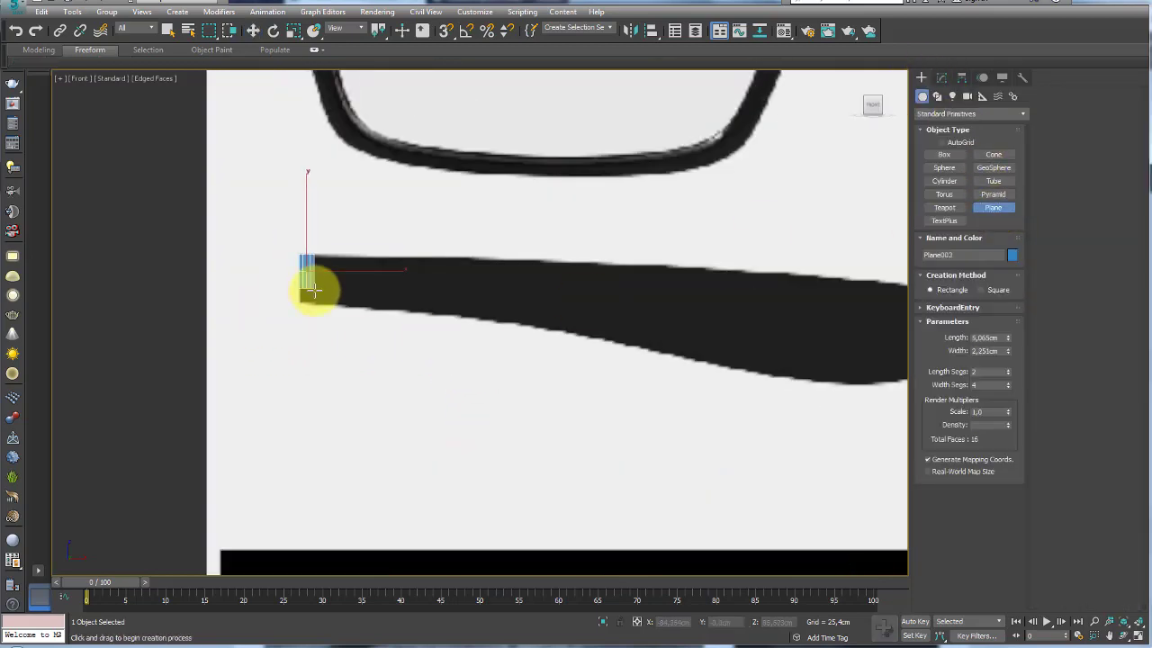
right_click(1008, 383)
middle_click_drag(412, 291, 396, 319)
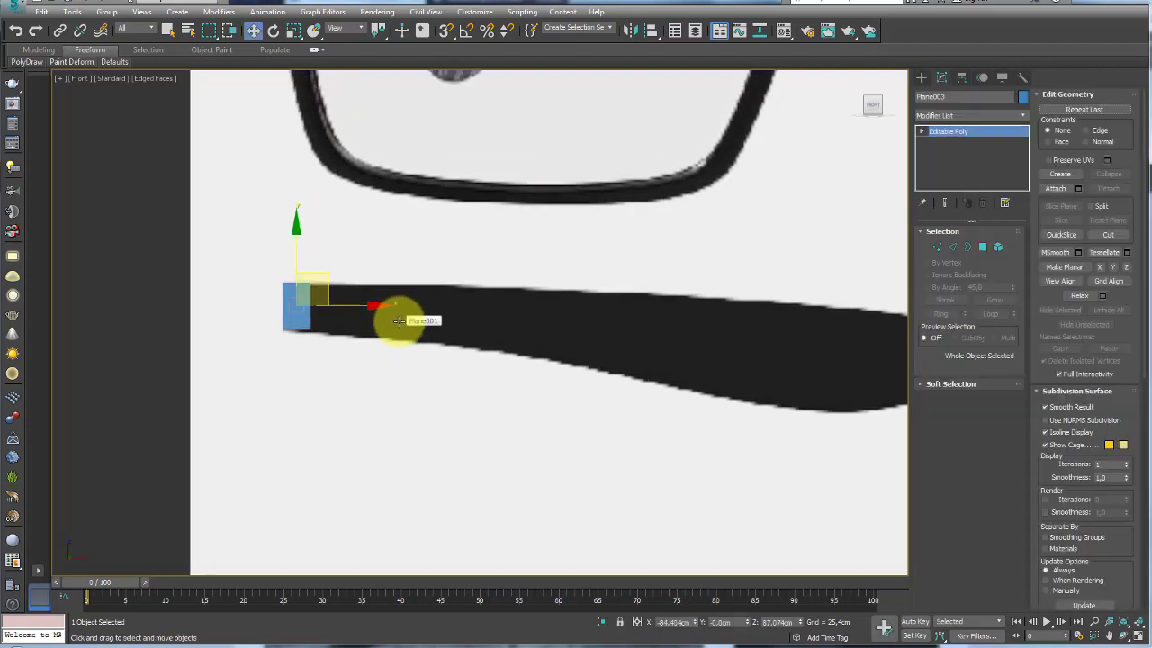
left_click(937, 246)
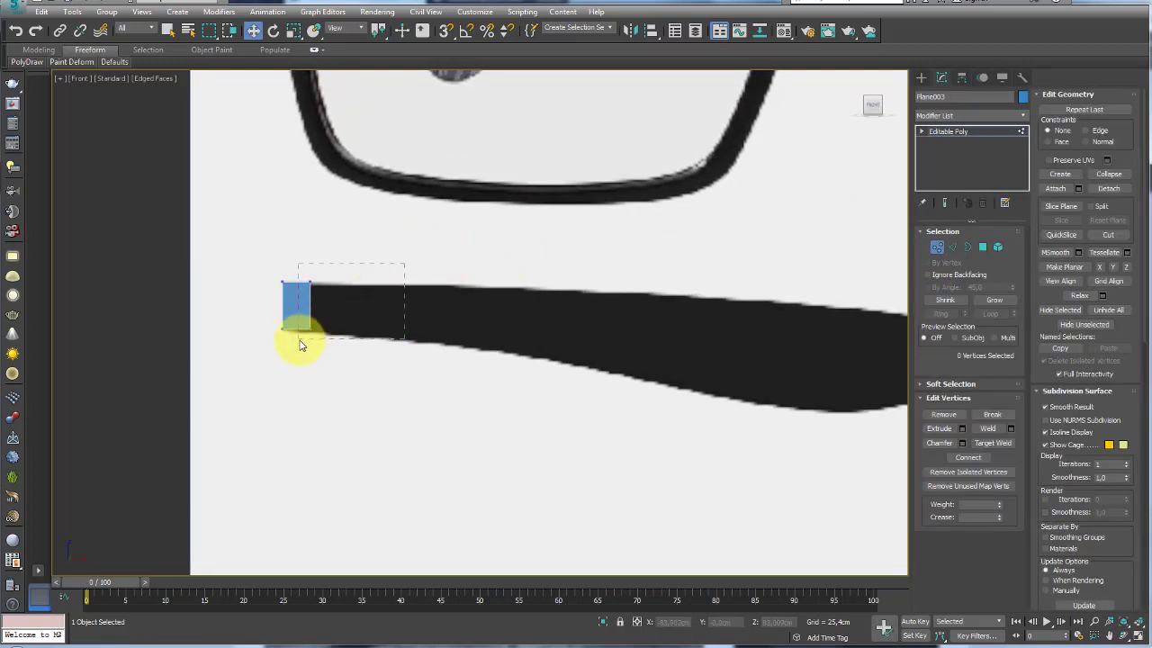
Stretch the plane's right vertices along the temple arm, fitting the bottom-right vertex to its edge.
left_click_drag(300, 346, 300, 346)
scroll(306, 338, "down", 5)
scroll(348, 329, "up", 1)
mouse_move(287, 278)
left_mouse_down()
mouse_move(805, 383)
mouse_move(813, 398)
mouse_move(630, 311)
mouse_move(636, 304)
left_mouse_up()
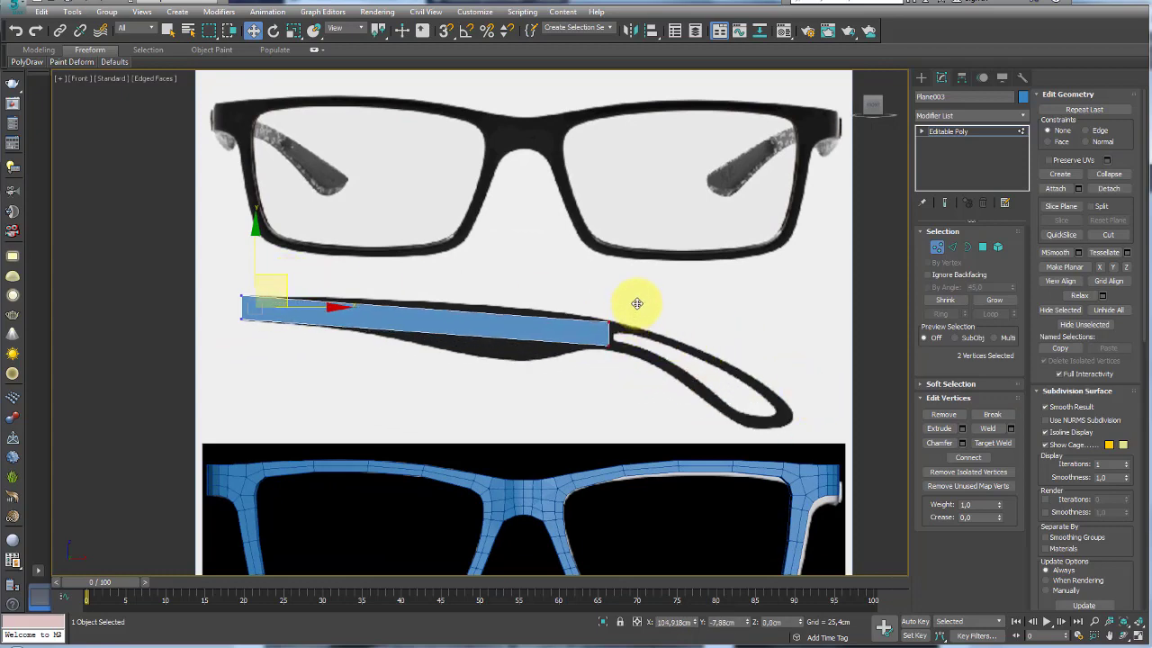
scroll(636, 303, "up", 3)
scroll(617, 322, "up", 5)
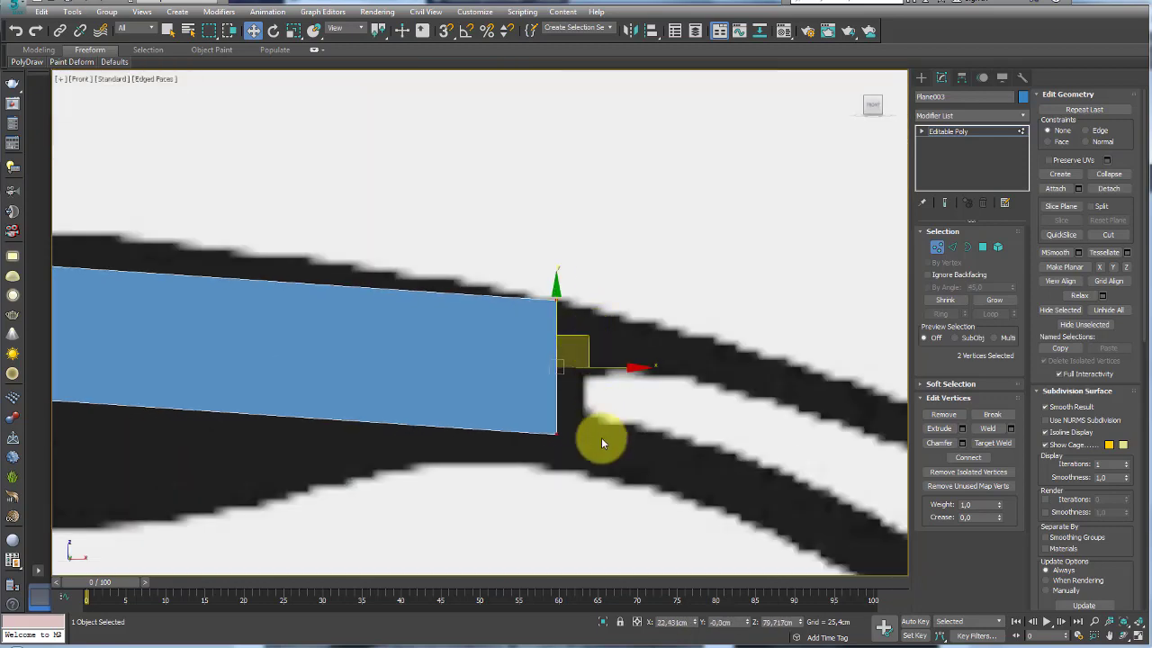
left_click(556, 433)
mouse_move(583, 405)
left_mouse_down()
mouse_move(571, 432)
mouse_move(567, 407)
left_mouse_up()
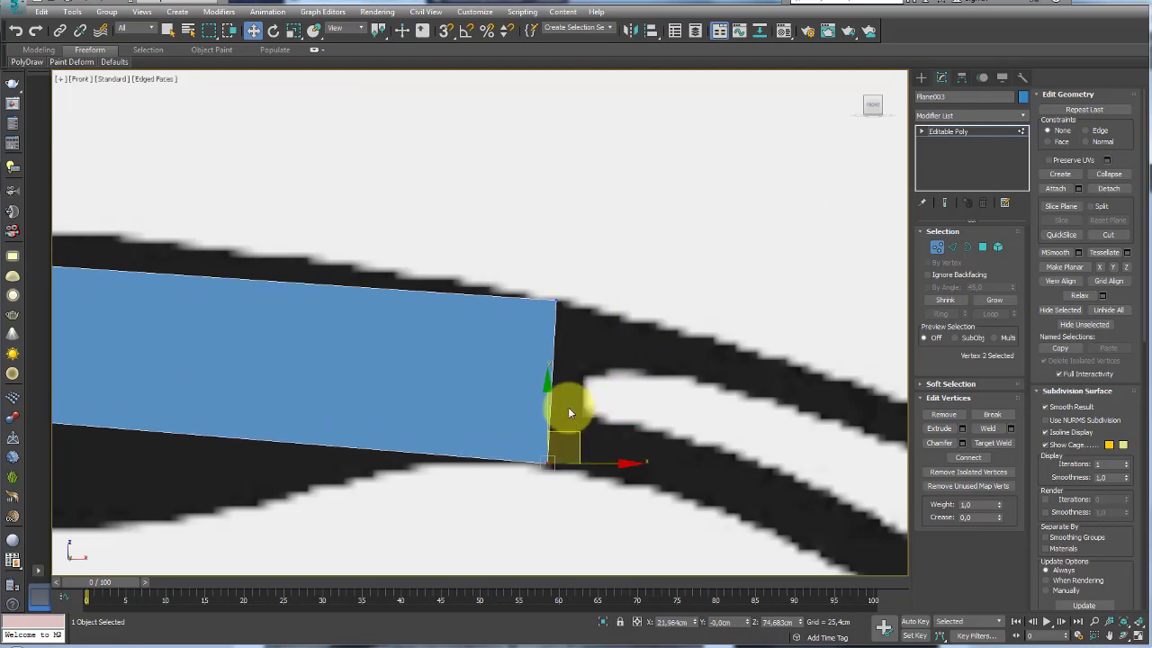
scroll(823, 333, "down", 4)
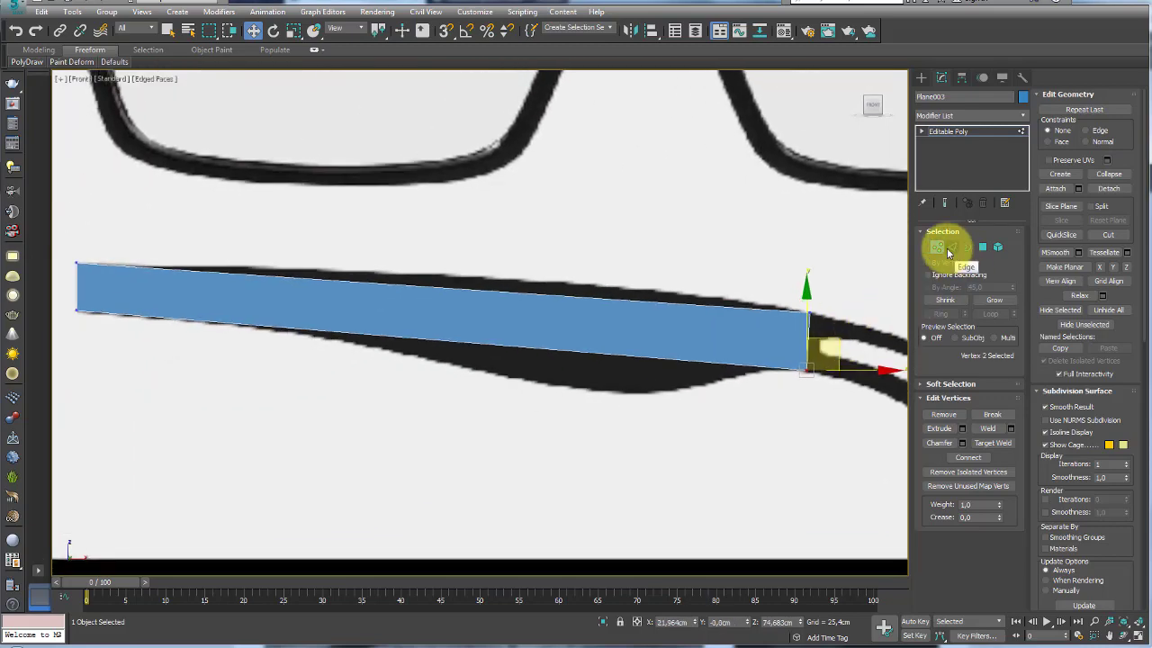
Connect a vertical edge across the temple plane's middle, then scale it taller and slide it left to fit.
left_click(951, 248)
left_click_drag(592, 265, 594, 378)
left_click(985, 472)
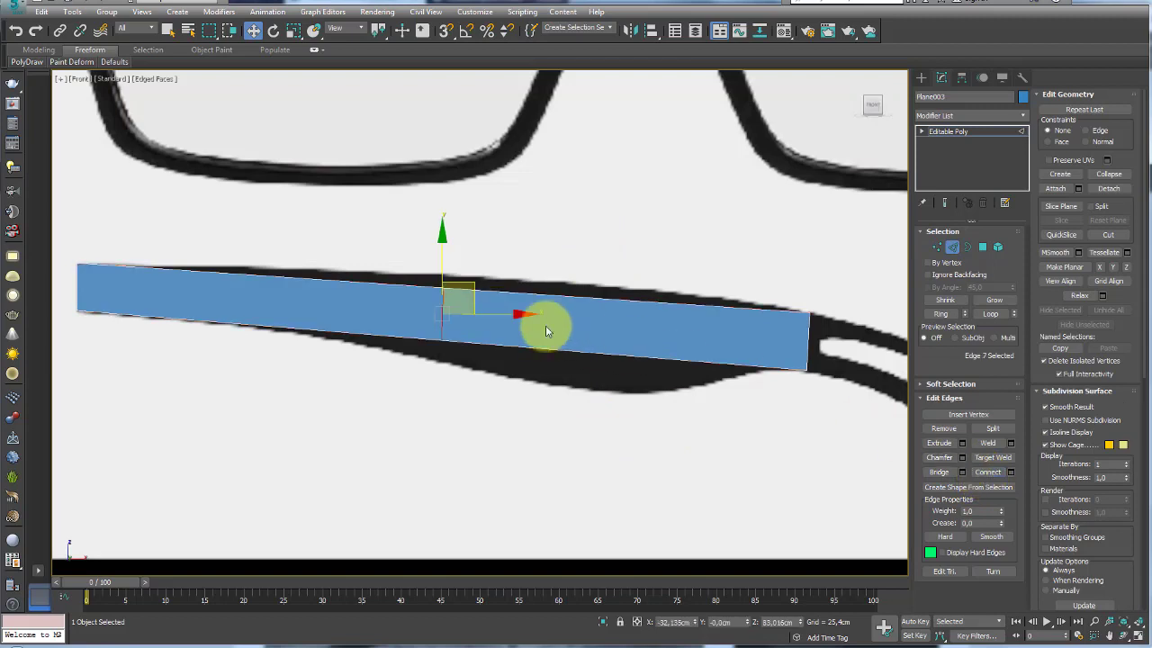
key("r")
left_click_drag(442, 306, 483, 272)
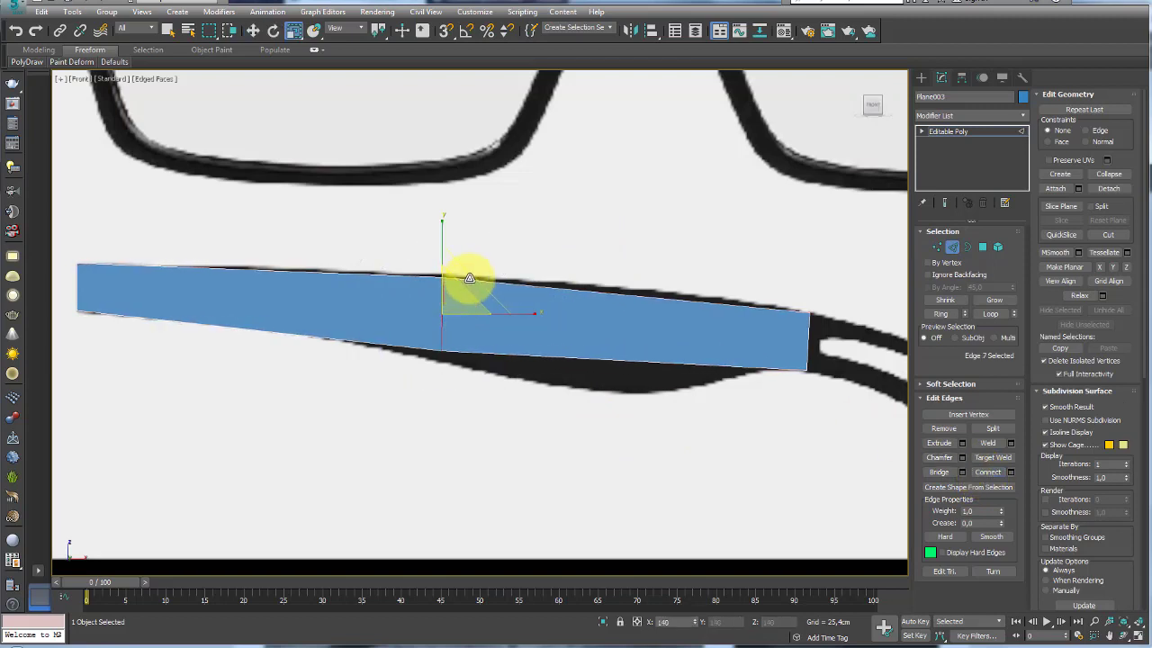
key("w")
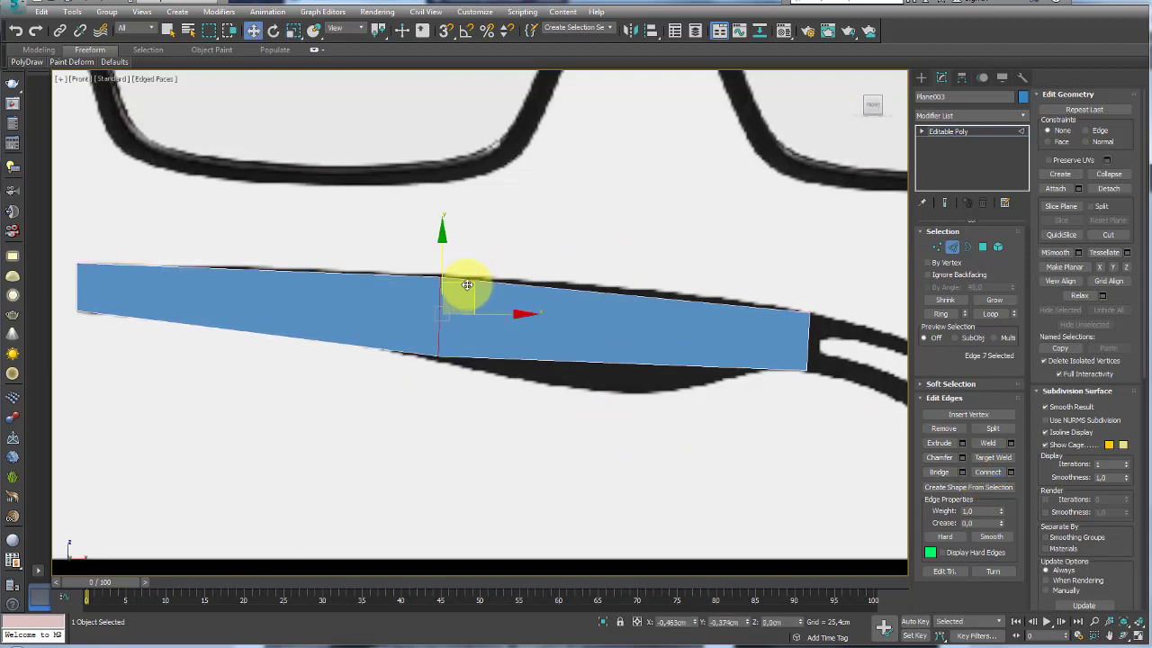
left_click_drag(463, 286, 455, 282)
Connect a new vertical edge in the right section and stretch it taller to match the temple.
left_click_drag(570, 249, 583, 432)
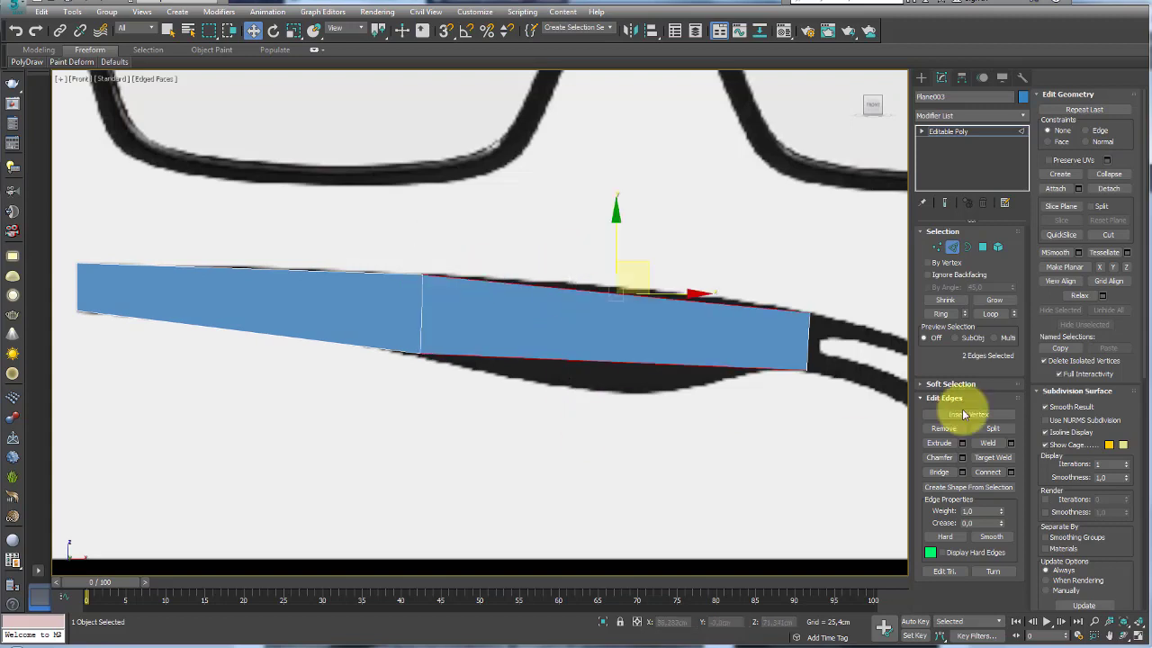
left_click(988, 474)
key("e")
key("r")
mouse_move(617, 321)
left_mouse_down()
mouse_move(629, 284)
mouse_move(642, 308)
left_mouse_up()
key("w")
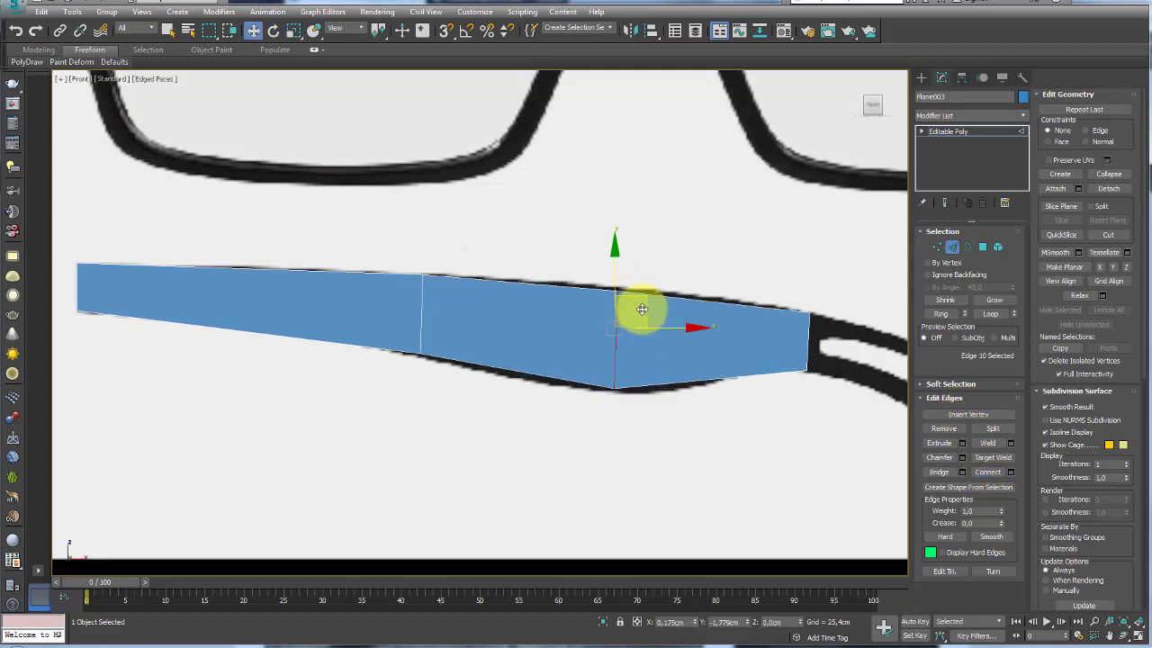
key("e")
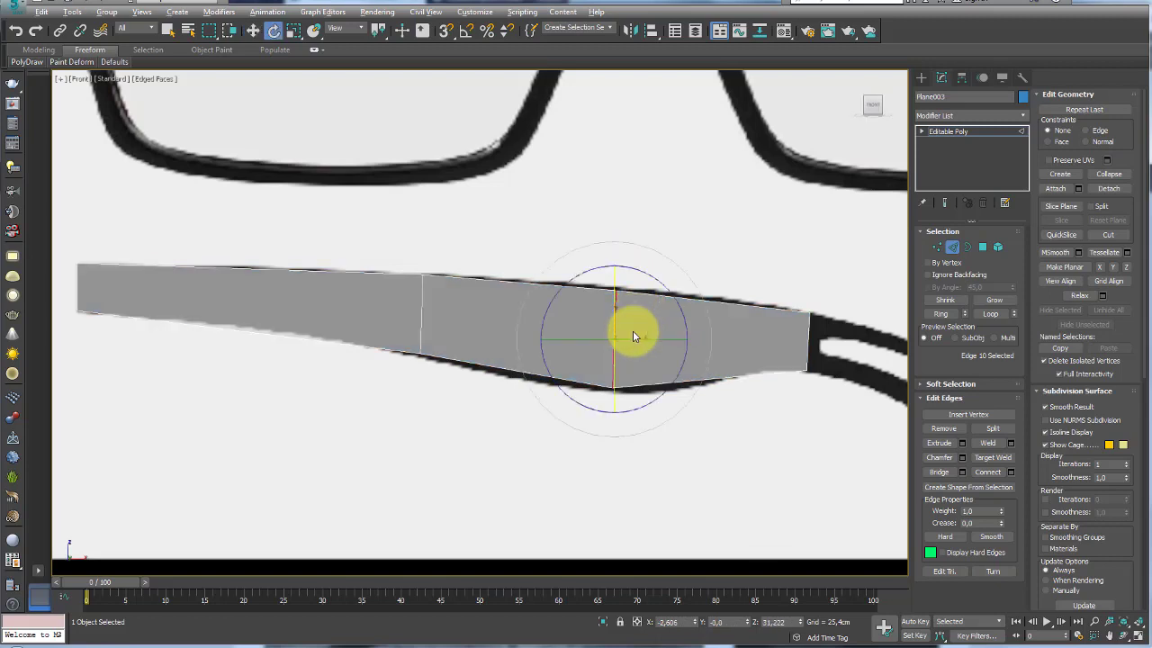
Add vertical edges across the middle and right sections of the temple strip.
left_click(565, 334)
left_click(987, 471)
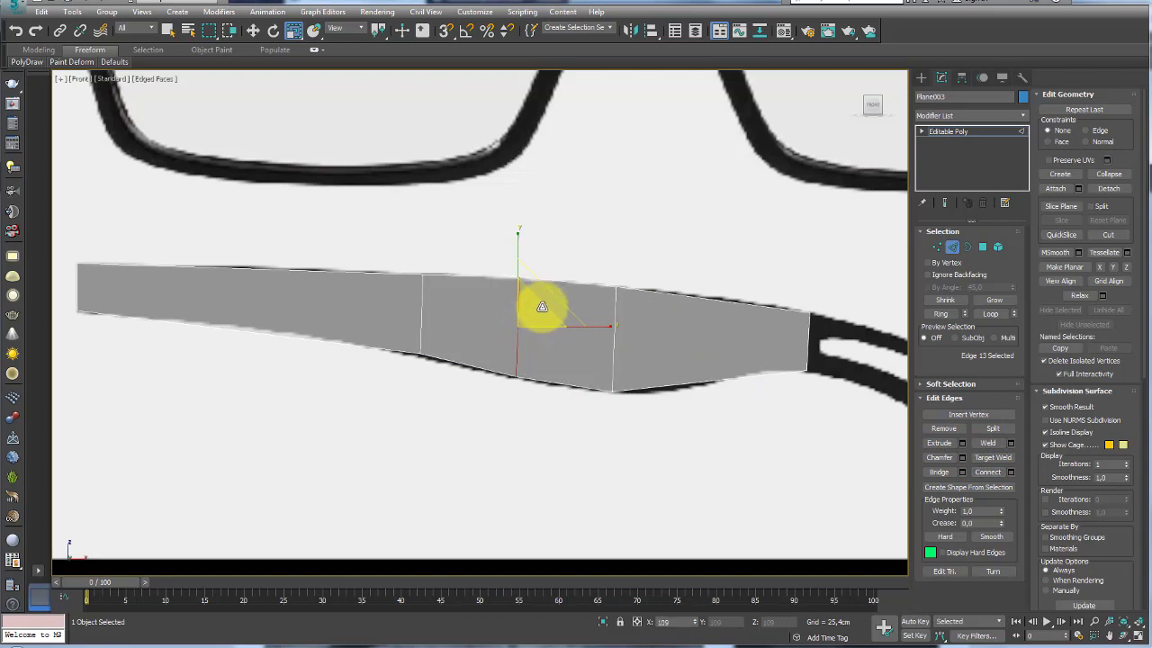
left_click(738, 382)
left_click(987, 472)
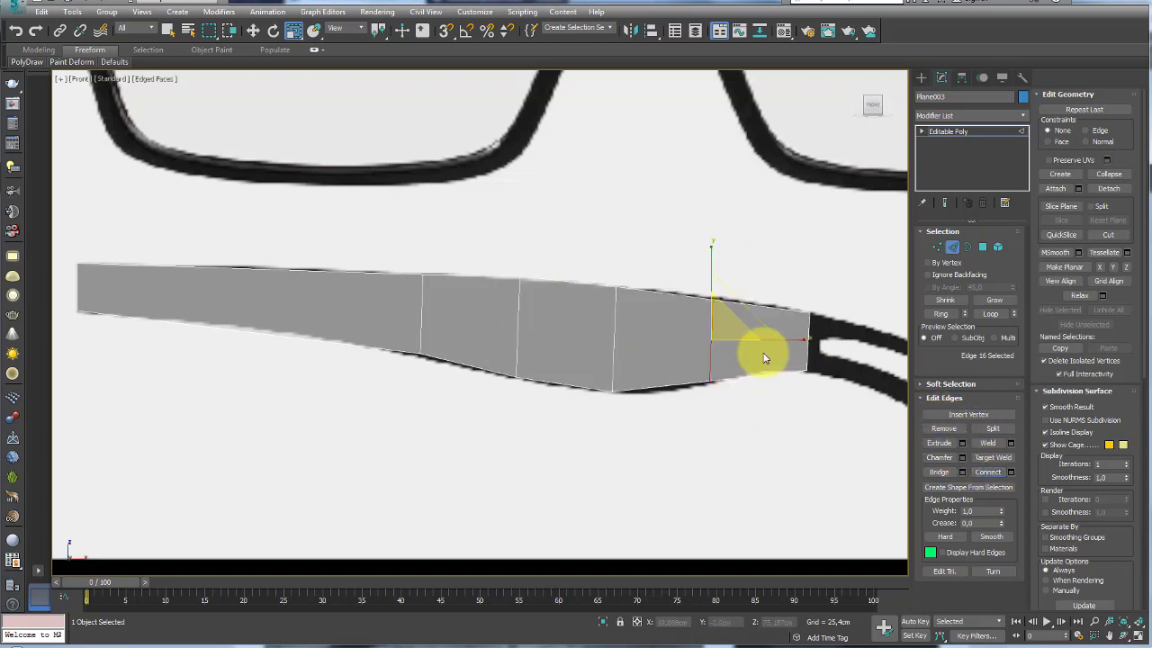
Add three more vertical edges across the left sections, nudging one to fit the outline.
middle_click_drag(386, 288, 458, 237)
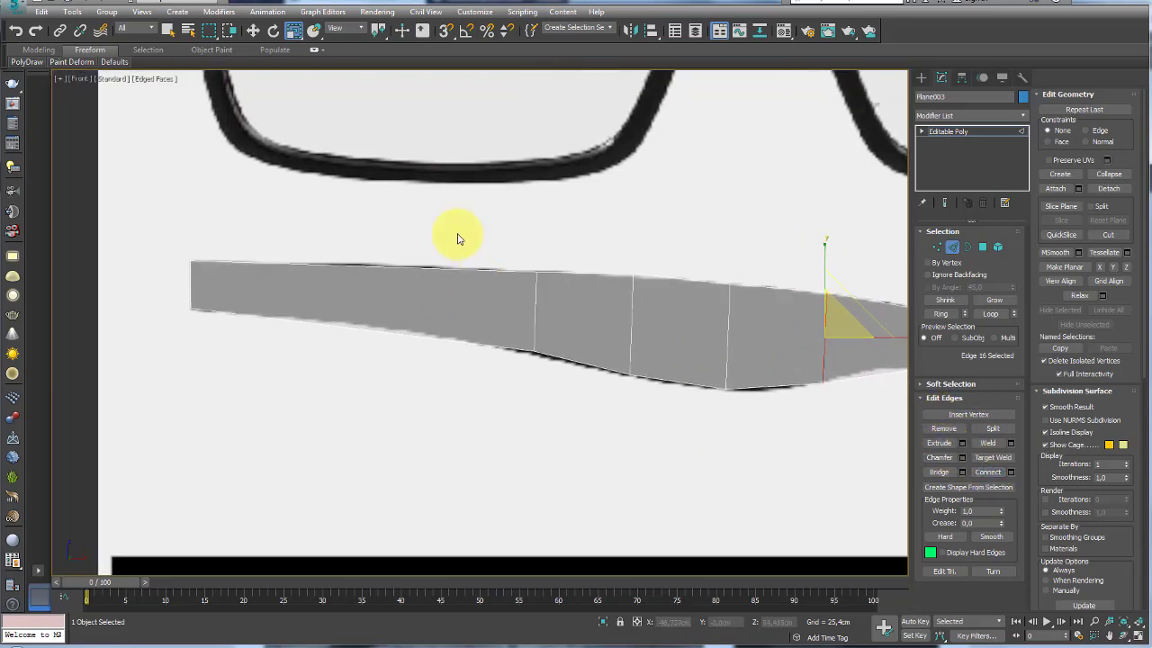
left_click(450, 268)
left_click(987, 471)
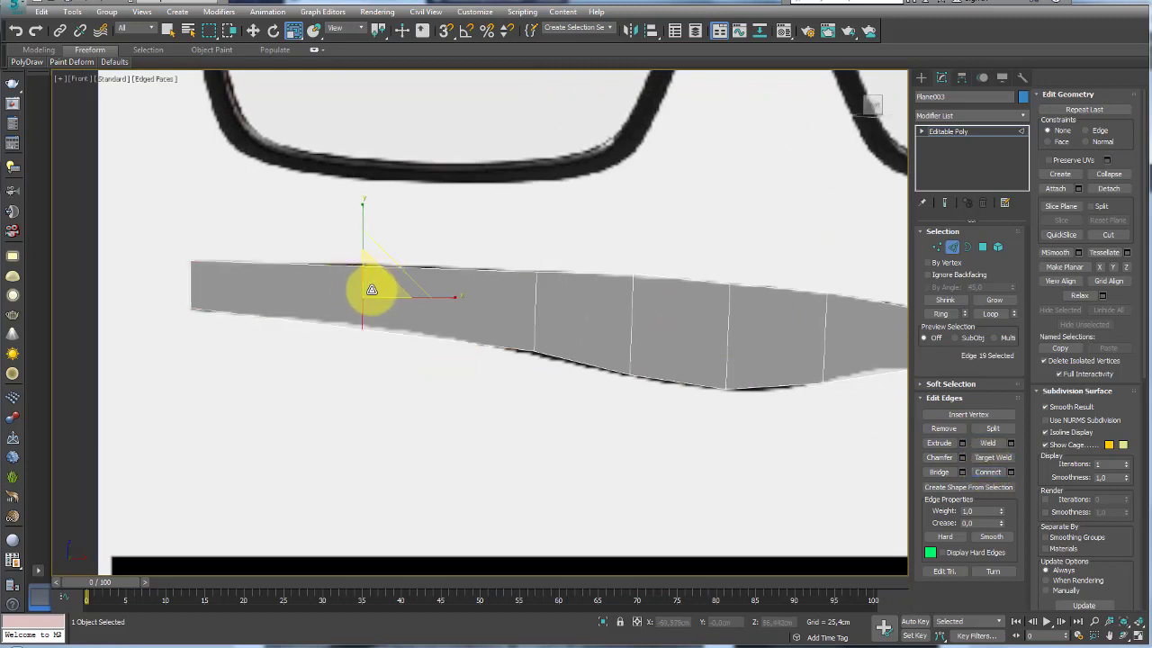
left_click_drag(371, 289, 382, 261)
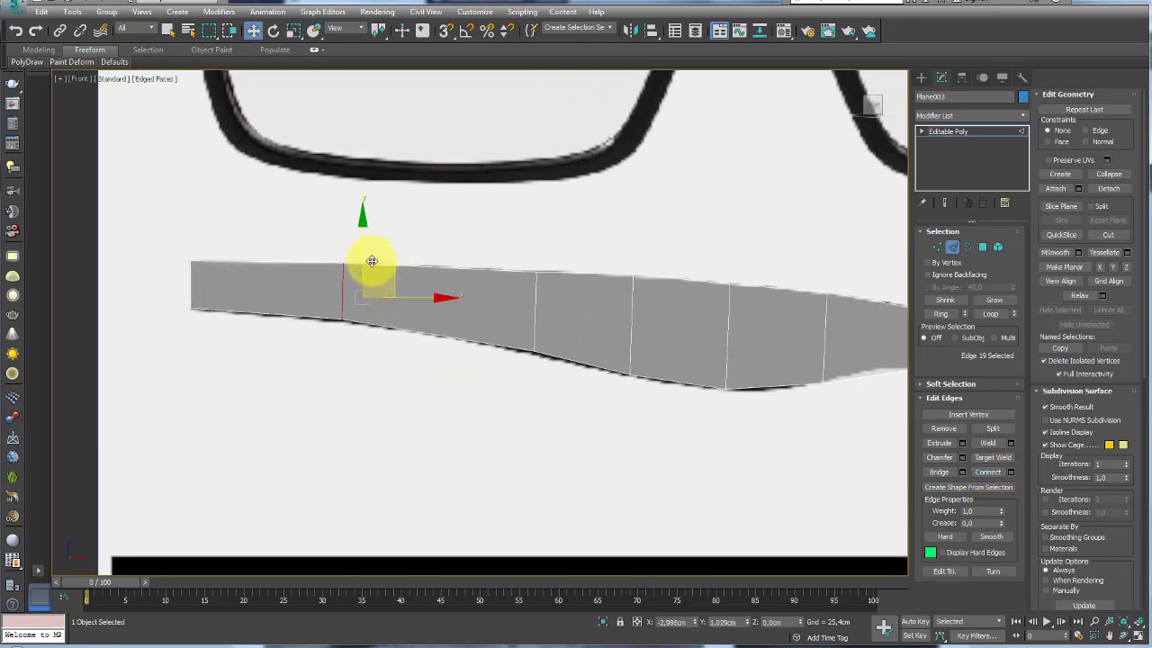
left_click(367, 263)
left_click(420, 334, "ctrl")
left_click(987, 472)
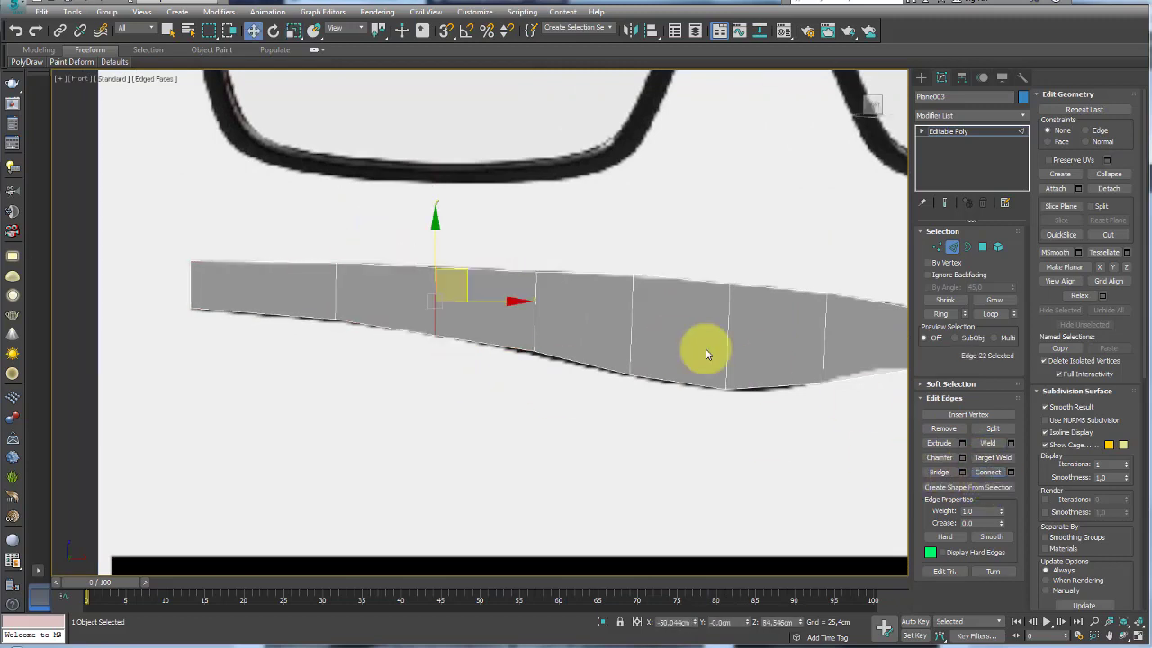
left_click(244, 261)
left_click(266, 313, "ctrl")
left_click(987, 471)
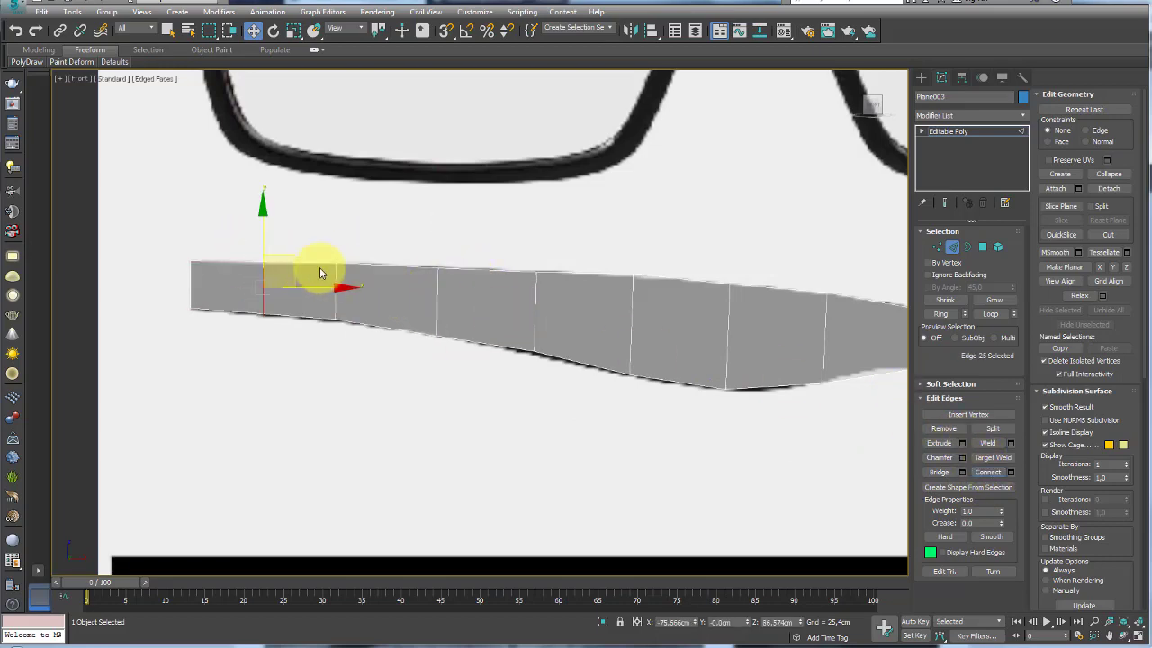
Connect a new edge near the temple arm's end.
scroll(319, 267, "down", 4)
scroll(611, 231, "up", 3)
scroll(545, 268, "up", 2)
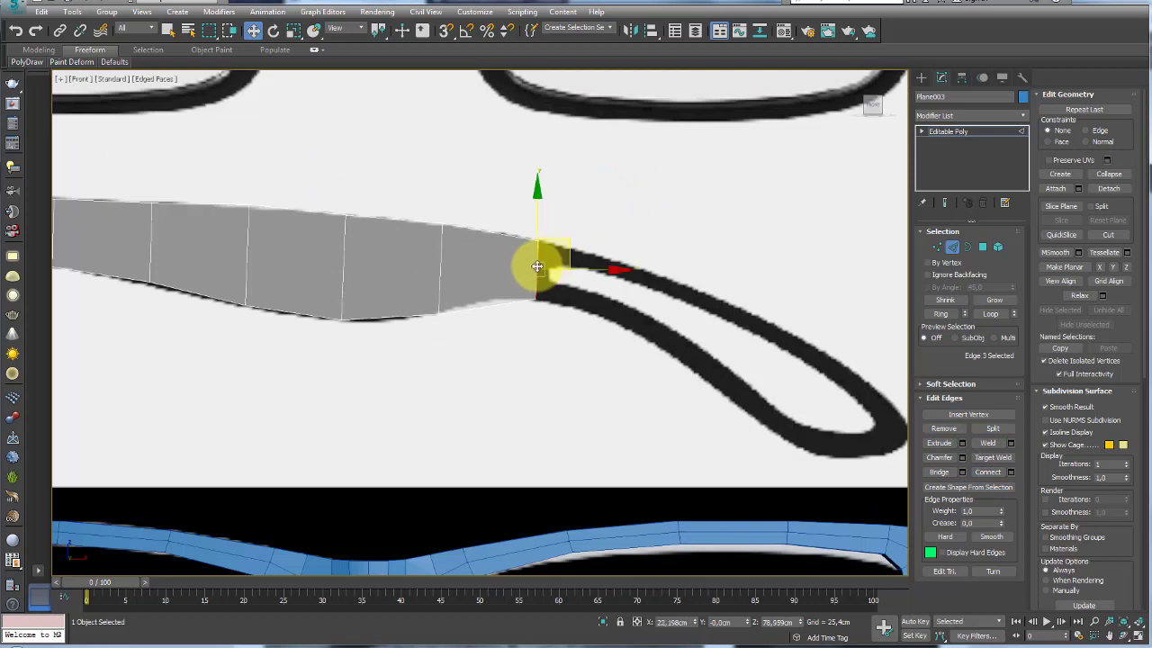
scroll(537, 266, "down", 2)
scroll(453, 300, "up", 2)
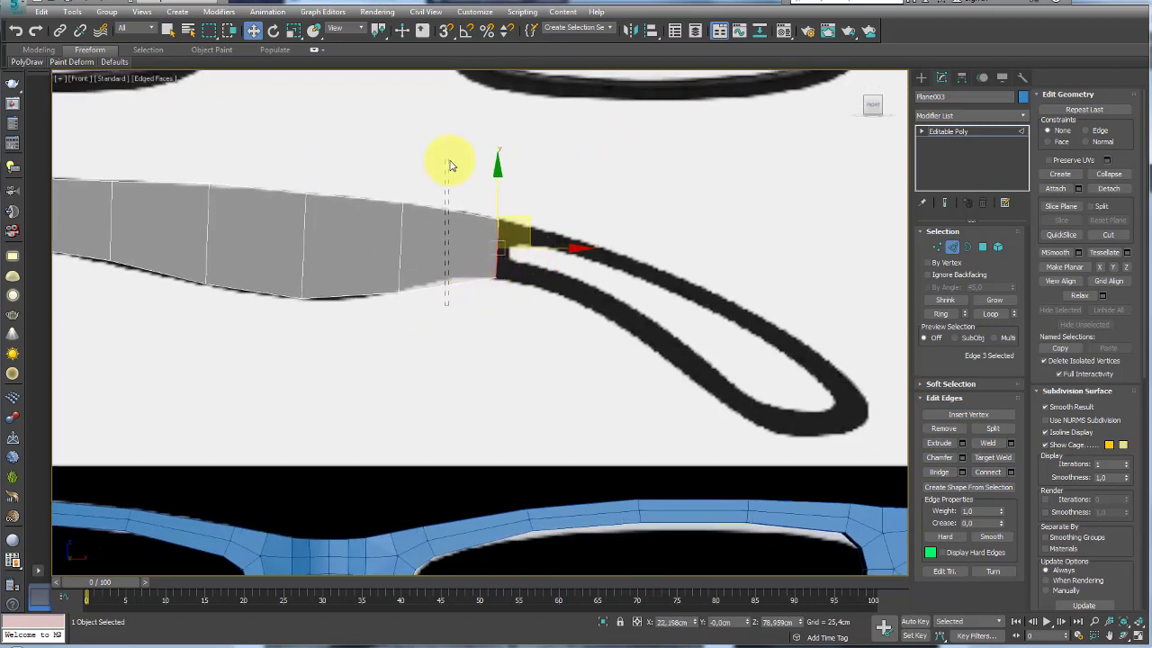
left_click(1006, 472)
key("e")
key("r")
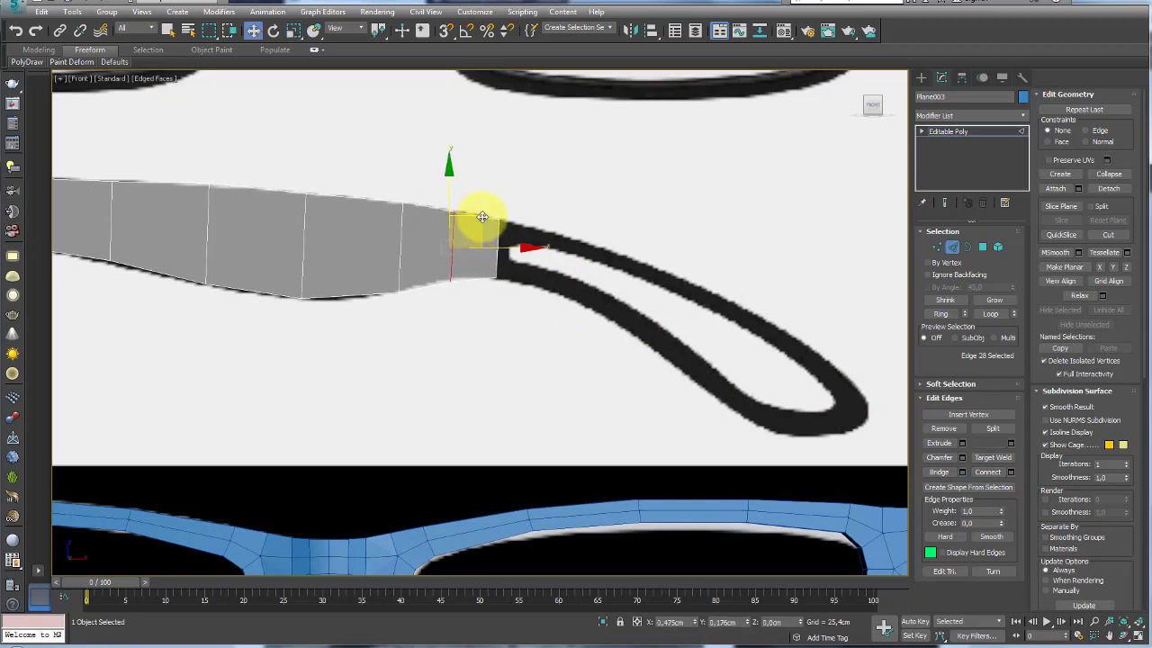
key("r")
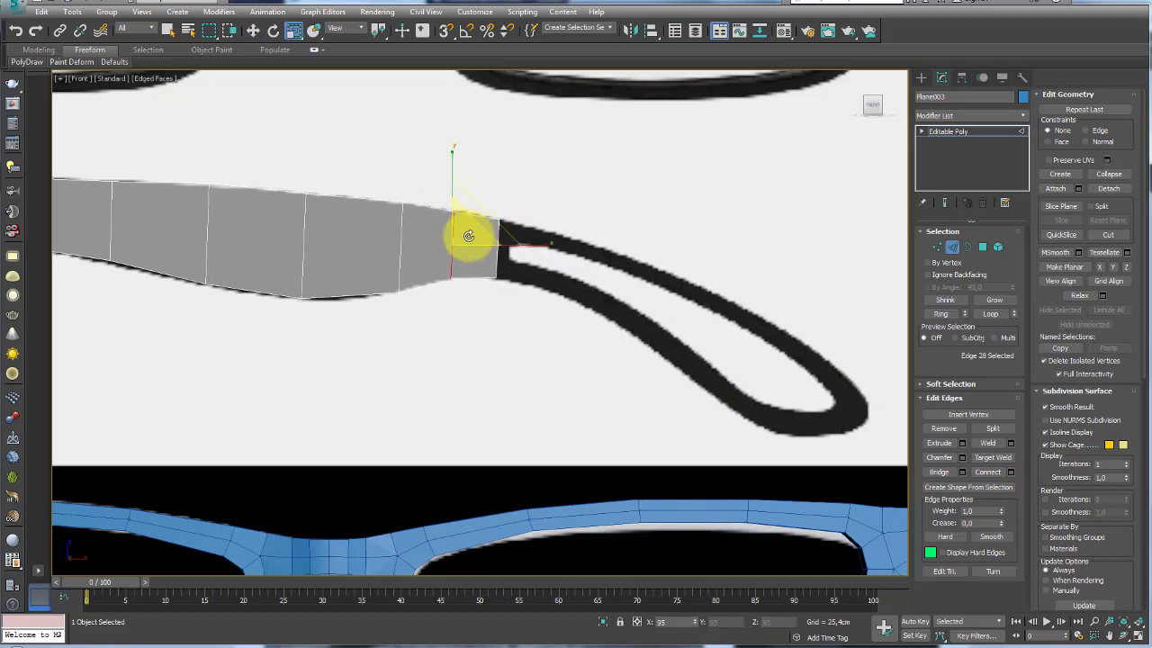
key("ctrl+z")
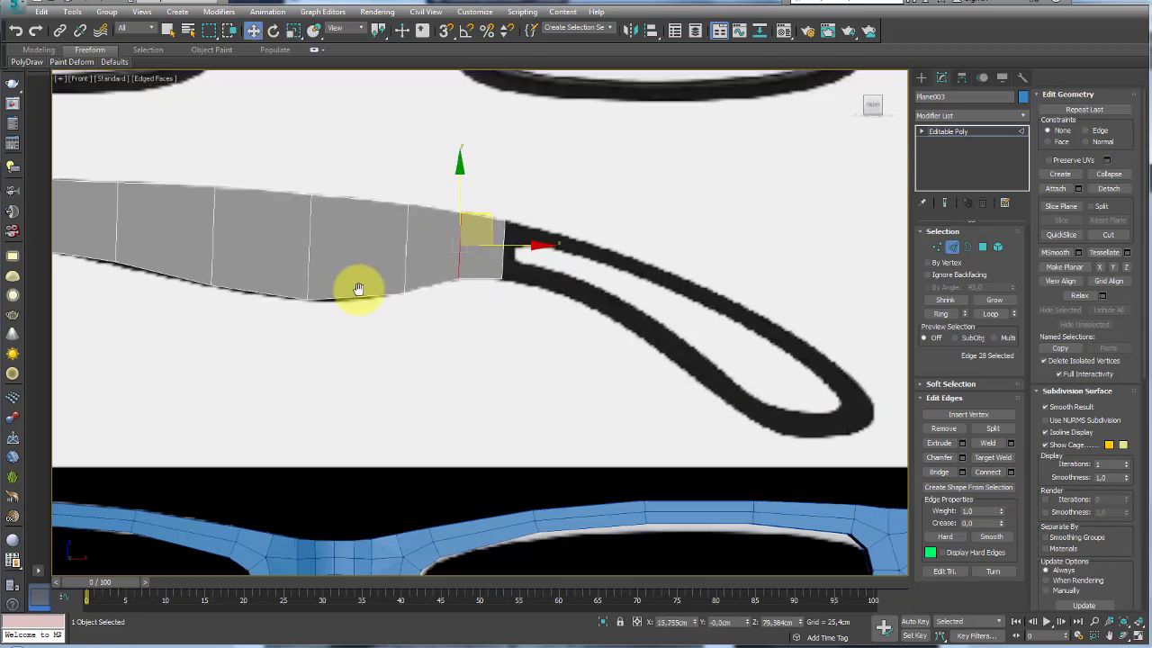
Shift-drag the end edge into a strip along the curve, rotating and moving its tip onto the reference end.
left_click(503, 256)
left_click_drag(502, 257, 880, 383, "shift")
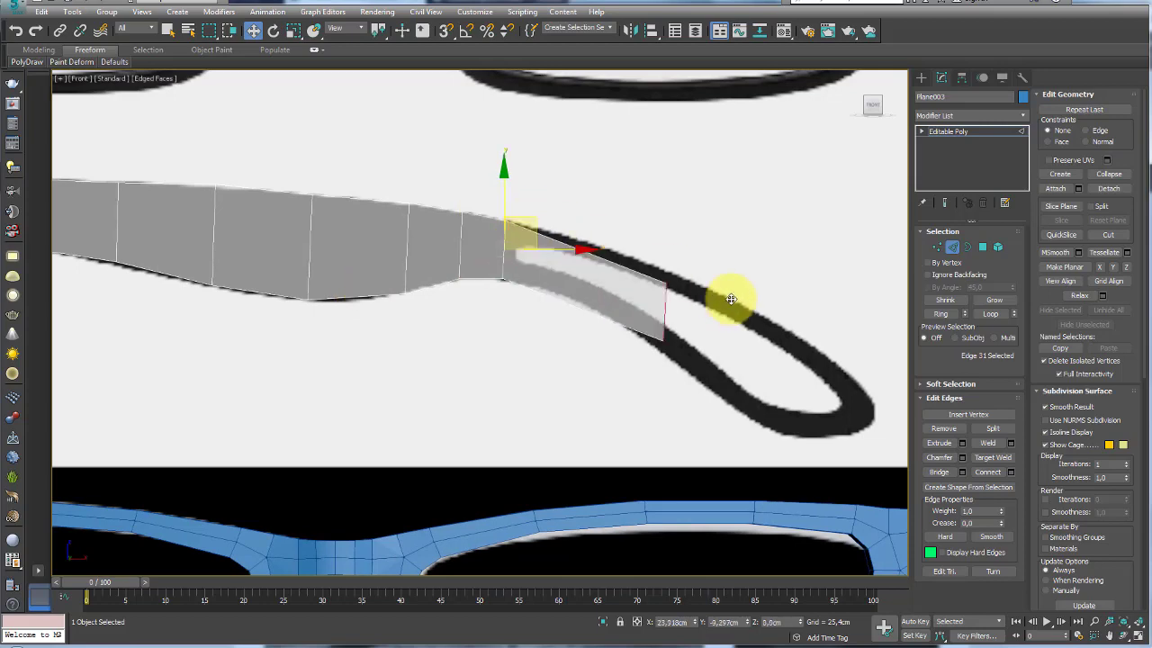
middle_click_drag(880, 384, 702, 300)
key("e")
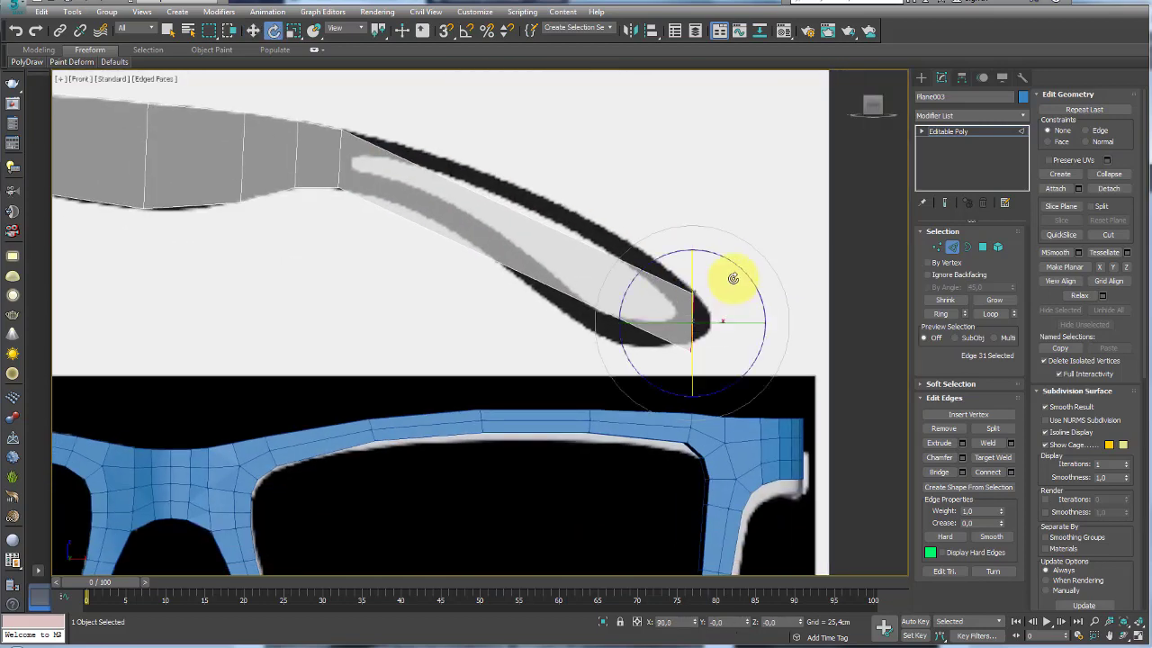
mouse_move(761, 295)
left_mouse_down()
mouse_move(753, 327)
mouse_move(689, 314)
mouse_move(735, 311)
left_mouse_up()
key("w")
key("e")
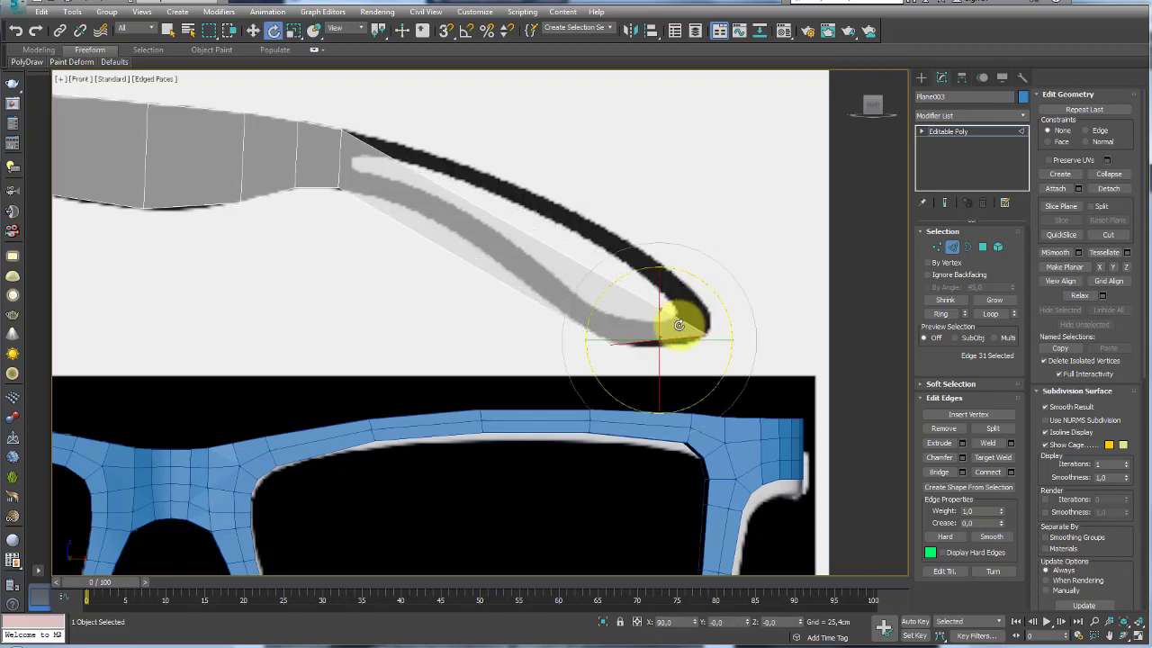
key("r")
key("w")
mouse_move(681, 308)
left_mouse_down()
mouse_move(710, 326)
mouse_move(696, 292)
mouse_move(681, 309)
left_mouse_up()
Move the mid-strip edge up to follow the curve and connect another edge across the strip.
left_click(512, 220)
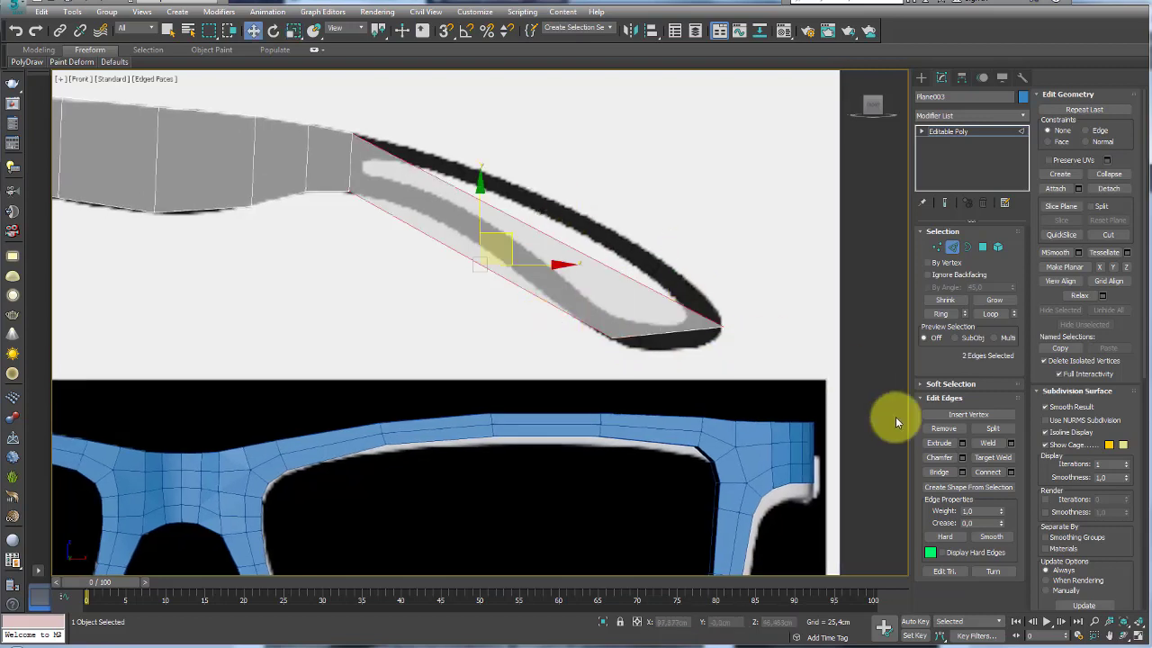
left_click_drag(539, 219, 555, 201)
key("r")
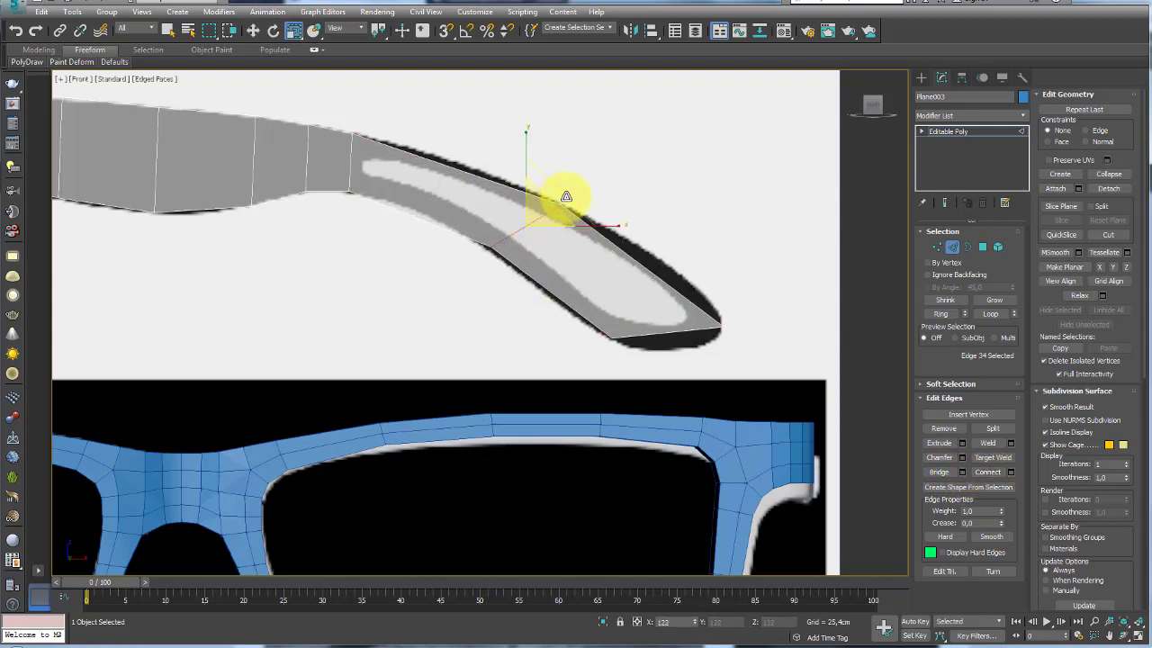
middle_click_drag(388, 173, 457, 353)
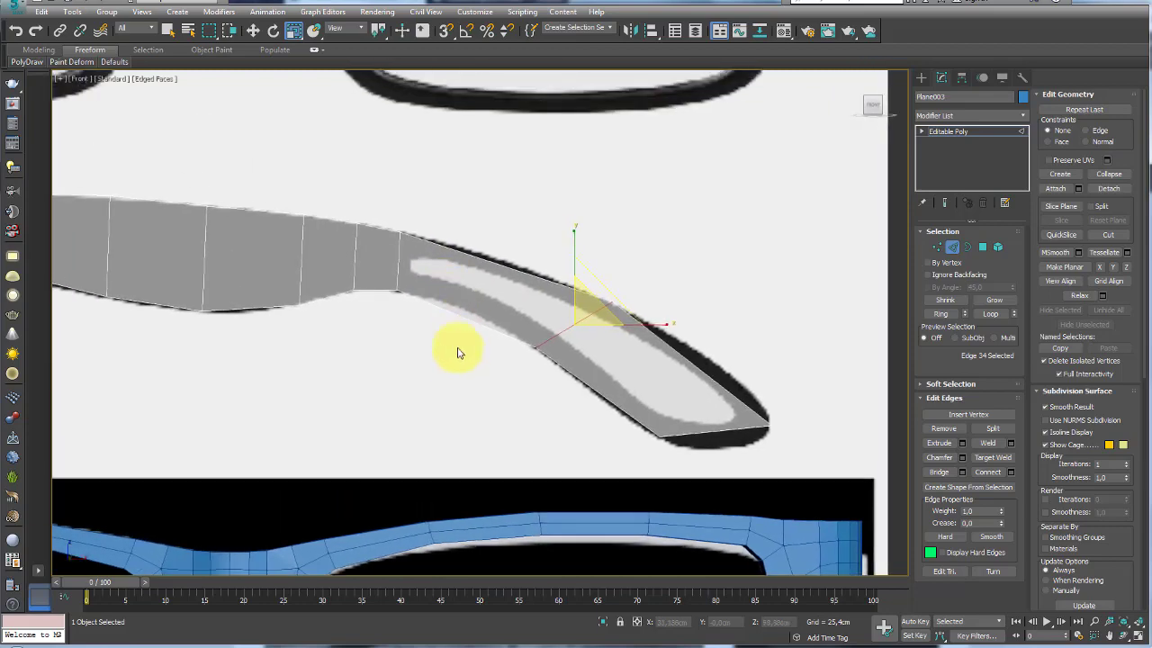
left_click(987, 472)
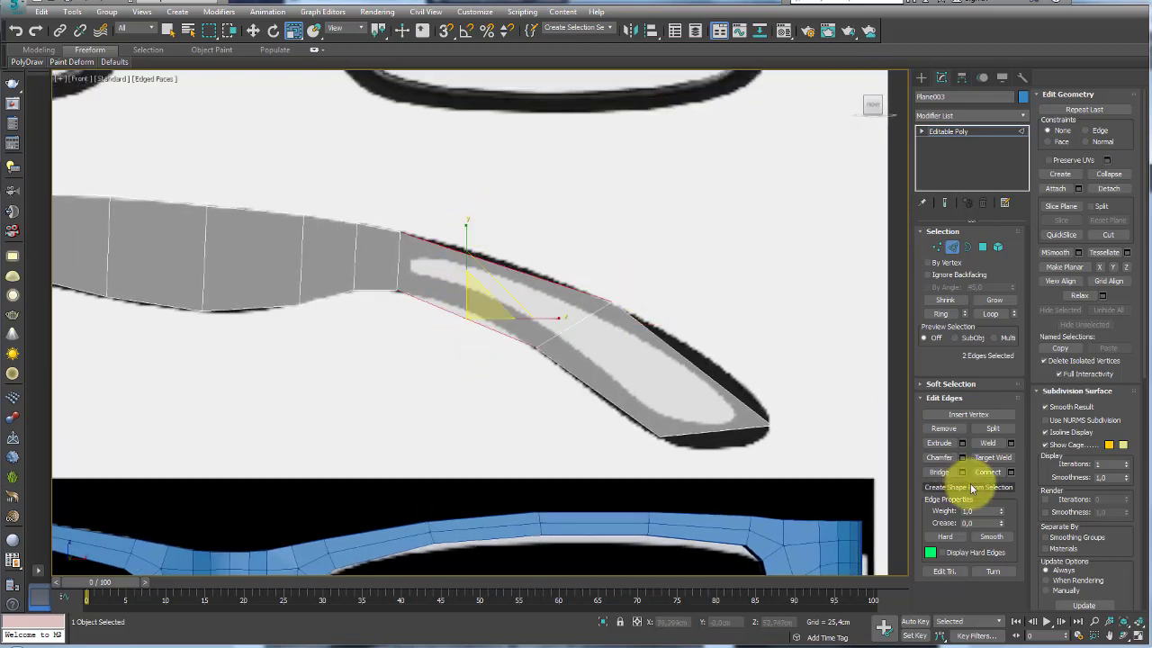
left_click(514, 268)
key("e")
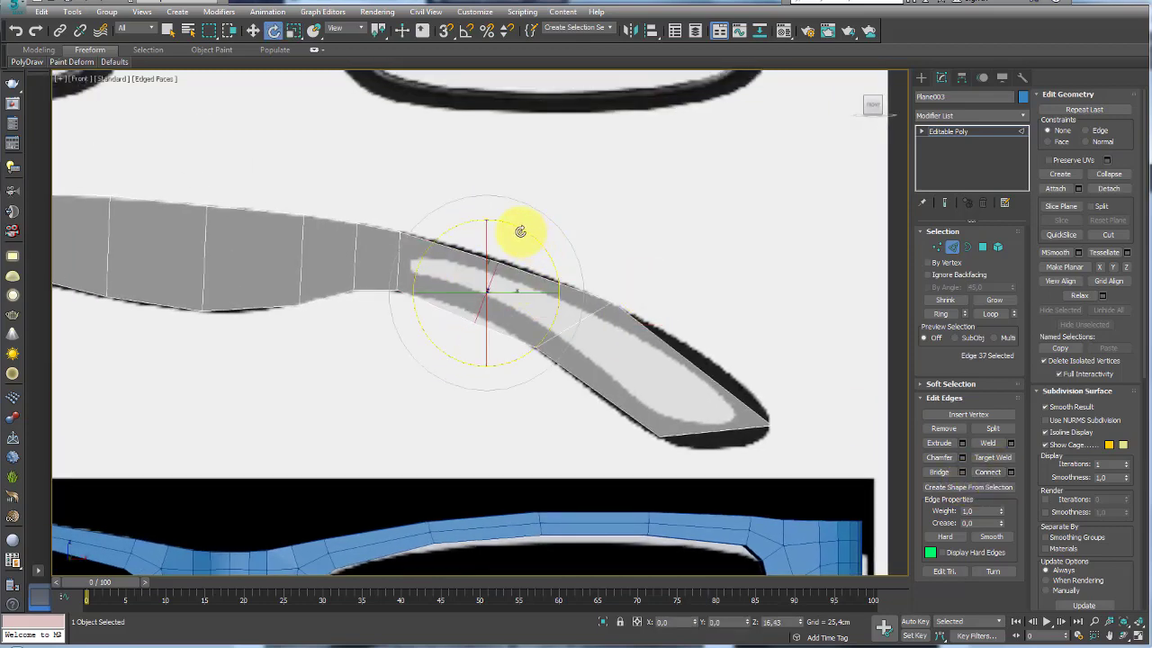
key("w")
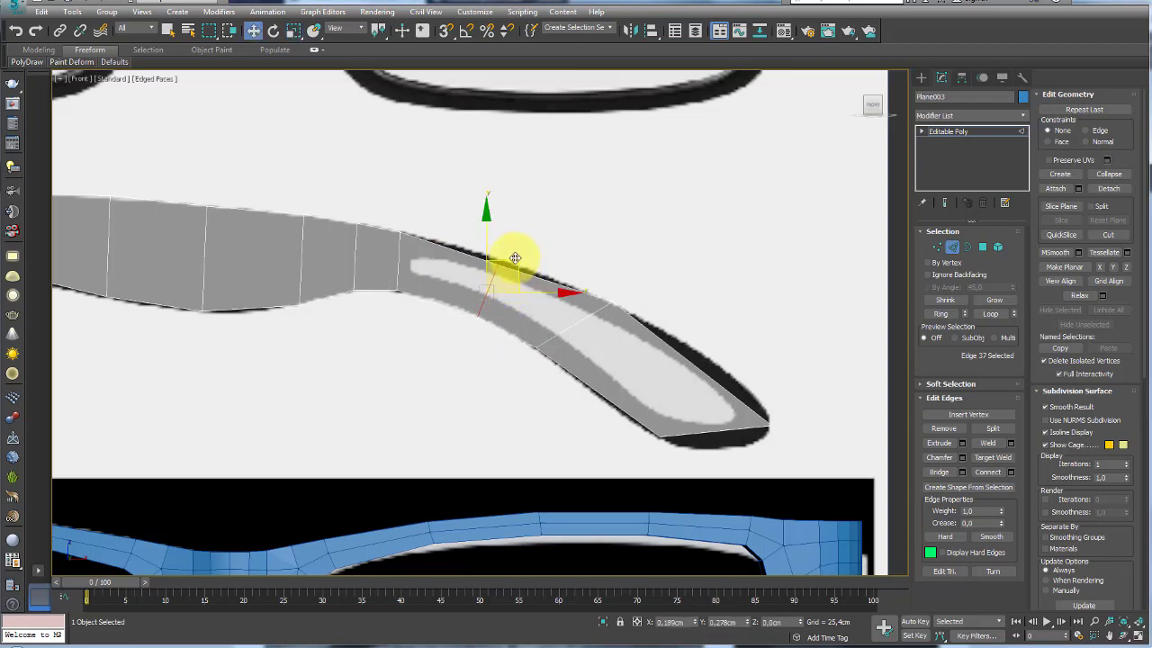
scroll(504, 263, "down", 4)
middle_click_drag(532, 270, 452, 304)
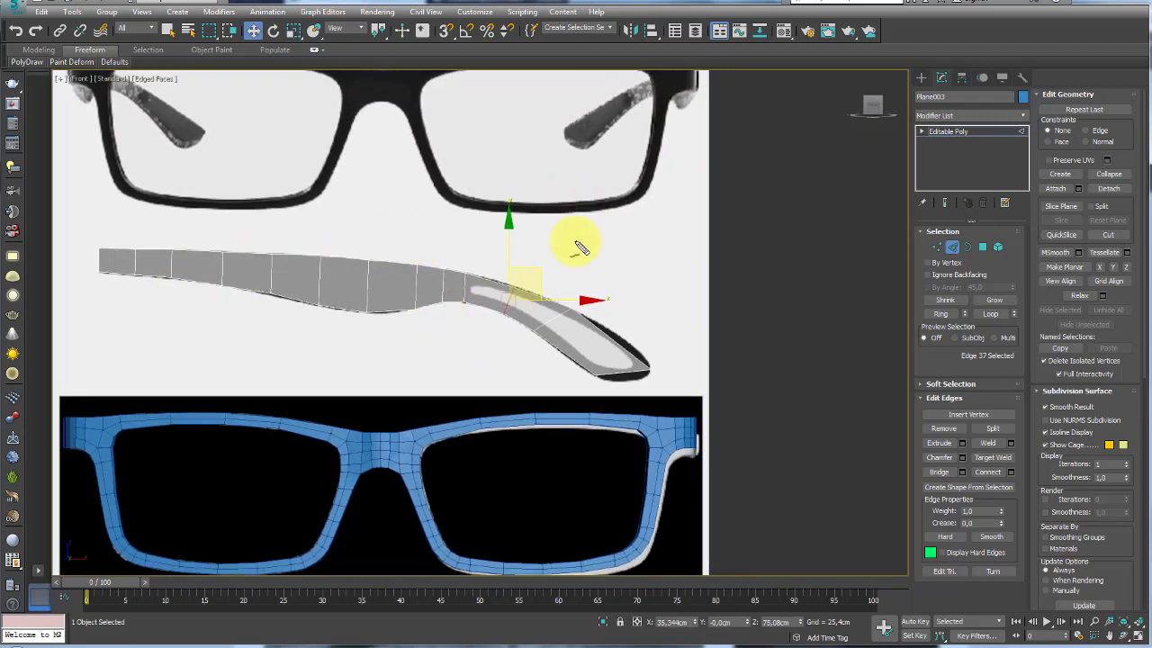
Zoom in on the temple tip and connect one more cross edge across the tip strip.
left_click_drag(585, 223, 814, 159)
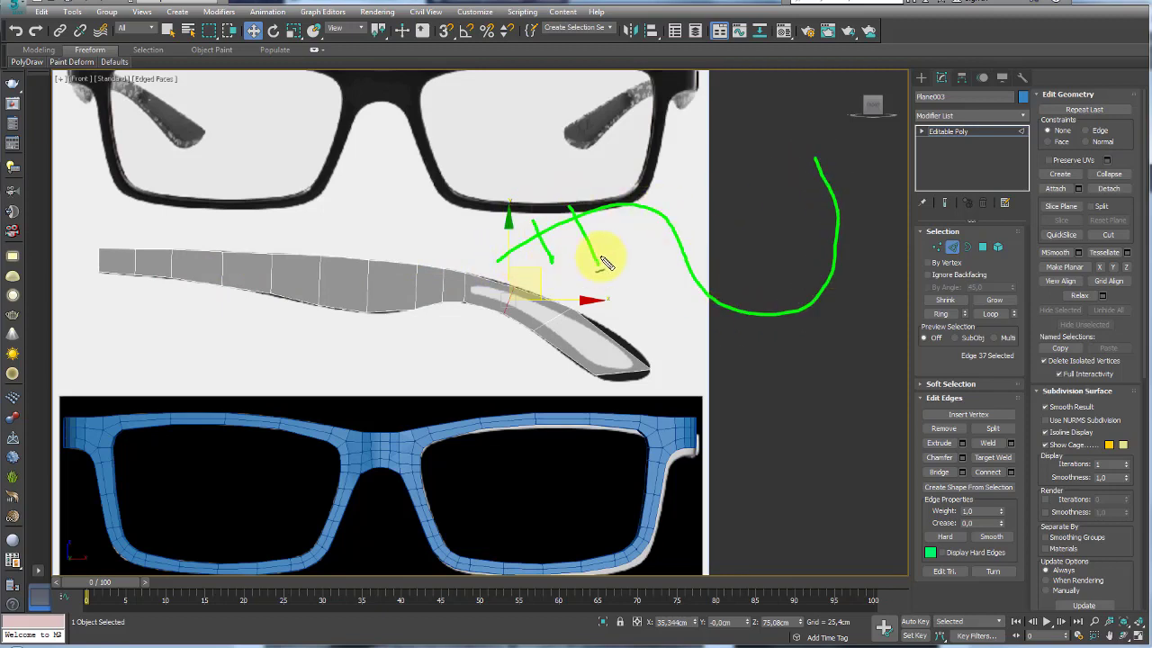
left_click_drag(754, 274, 740, 349)
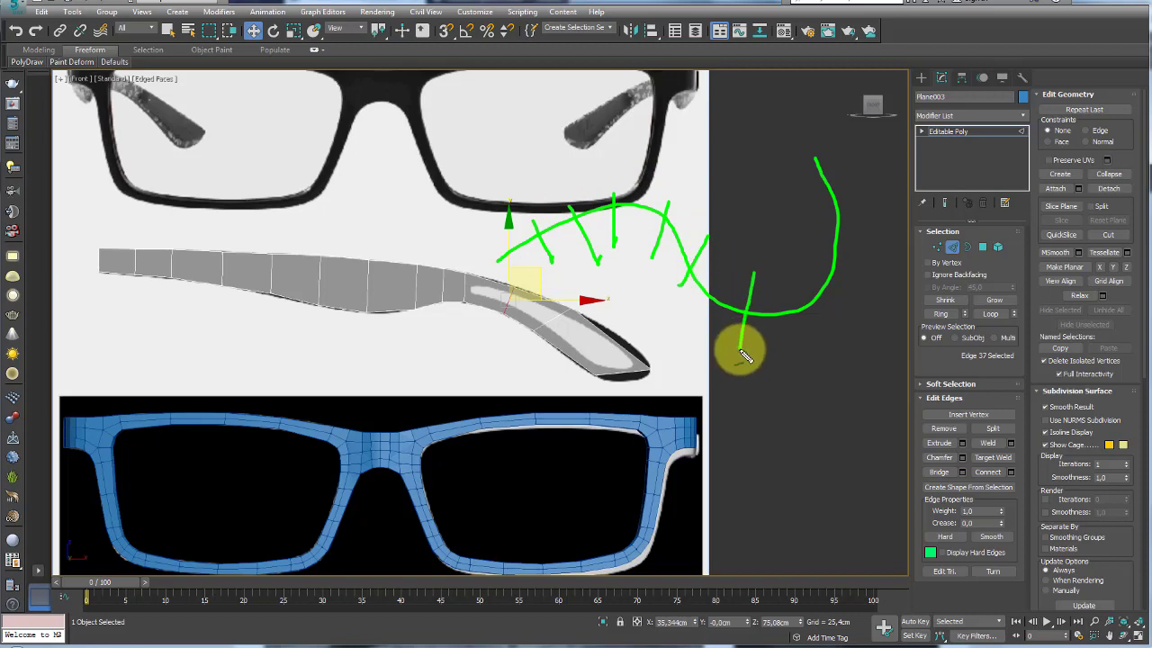
left_click_drag(788, 294, 813, 352)
left_click_drag(817, 266, 880, 304)
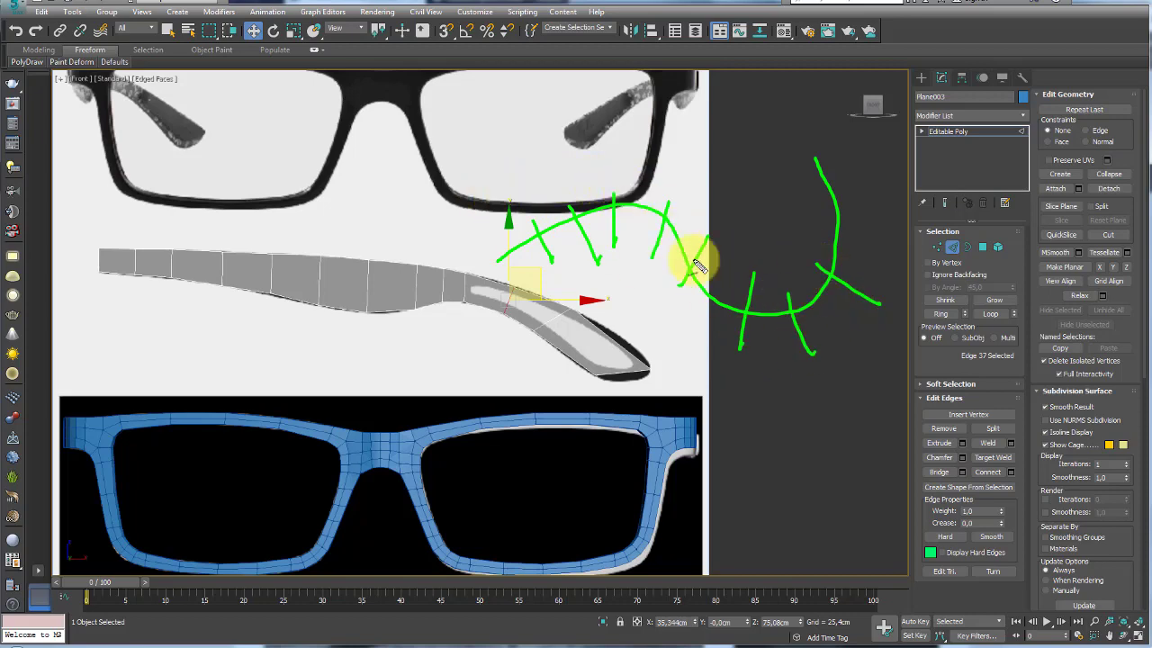
key("Escape")
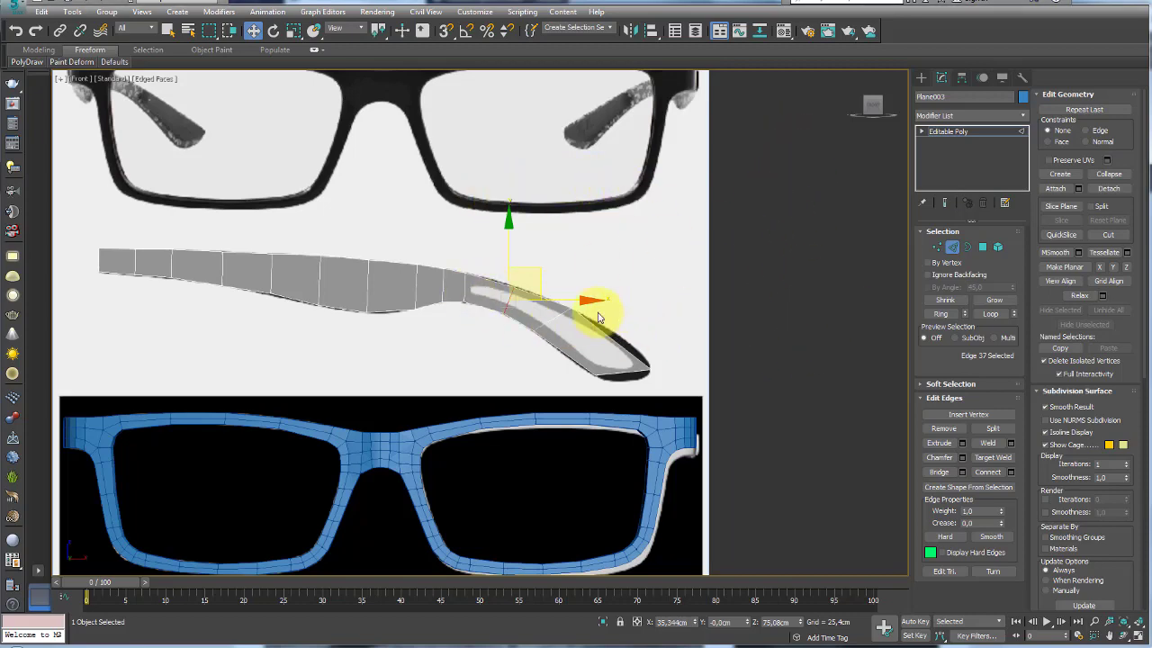
middle_click_drag(598, 316, 591, 288)
scroll(657, 276, "up", 3)
left_click_drag(581, 334, 581, 331)
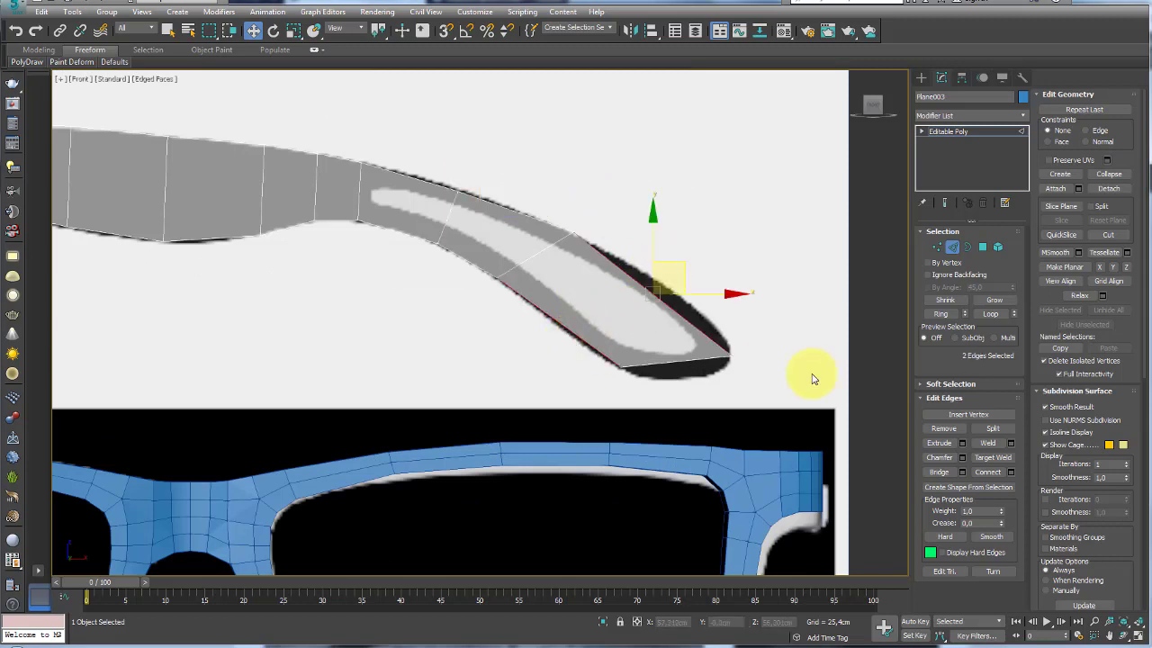
left_click(987, 470)
Ring-select from the tip's bottom edge and connect a lengthwise loop down the temple's middle.
key("q")
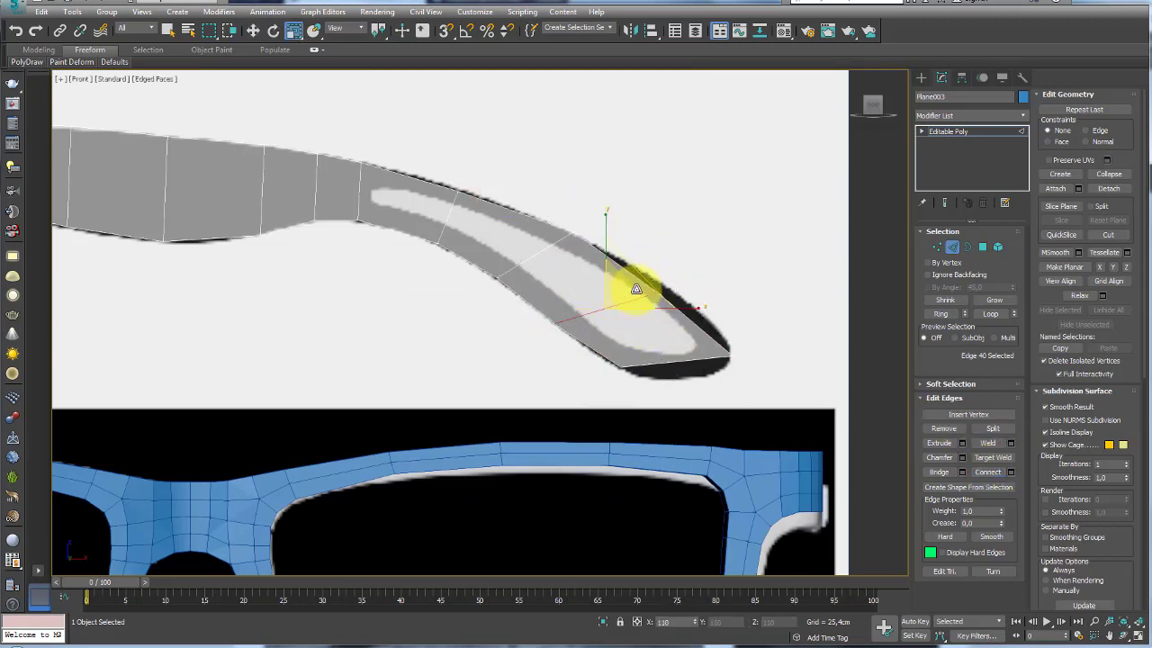
key("w")
key("e")
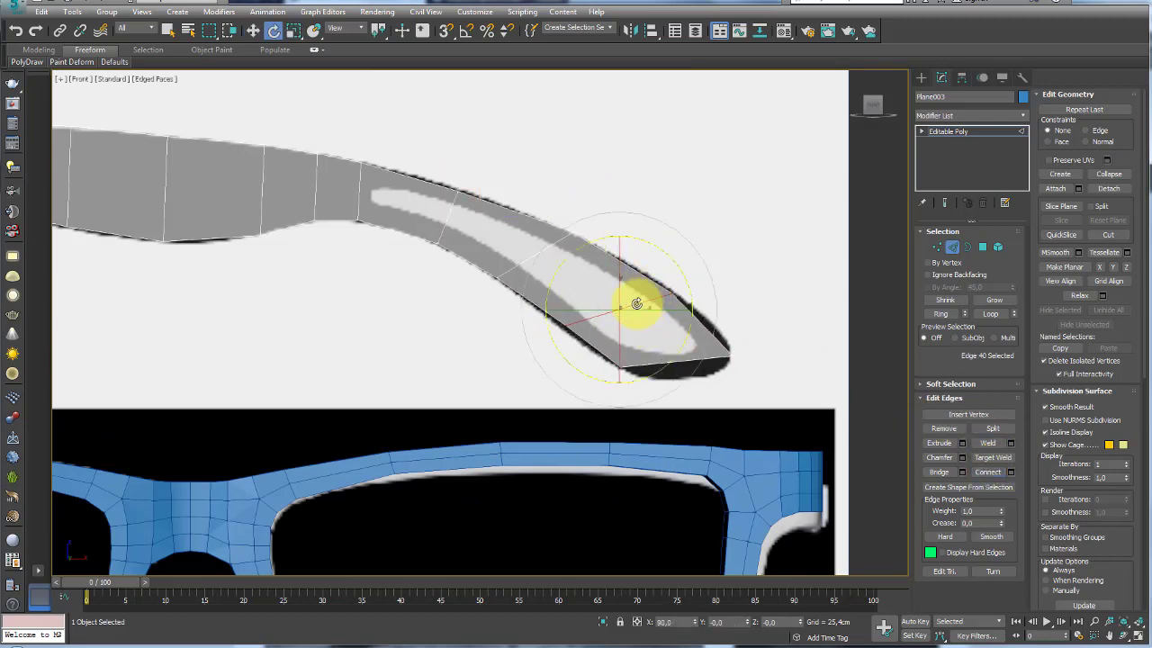
key("r")
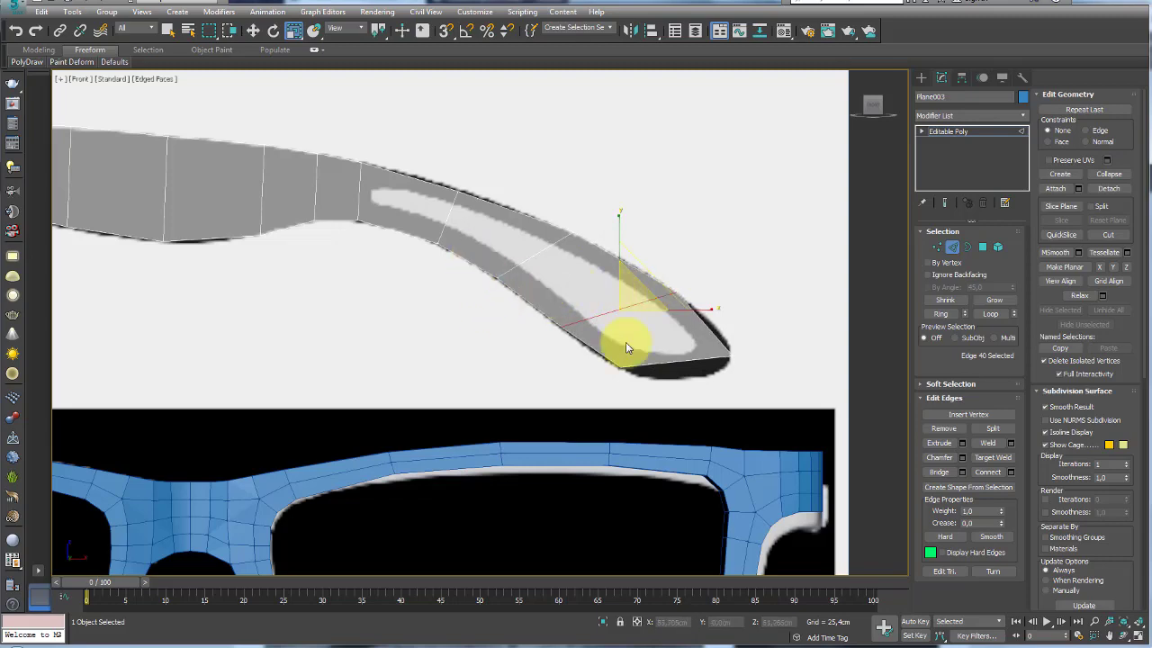
left_click(686, 360)
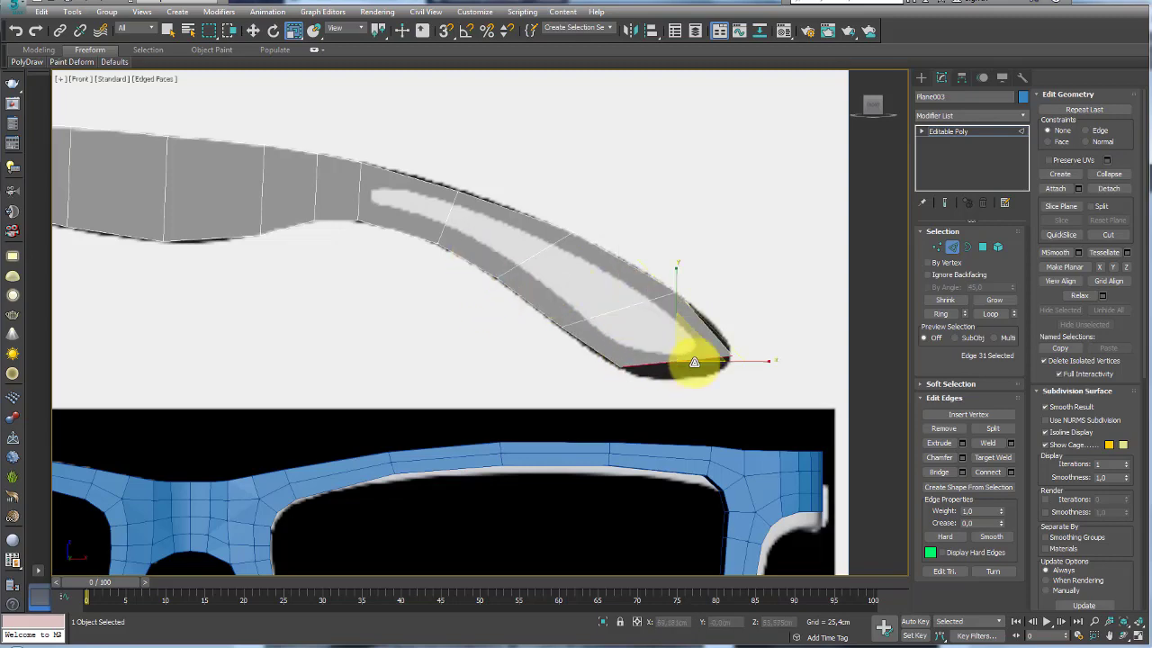
left_click(940, 313)
scroll(480, 249, "down", 4)
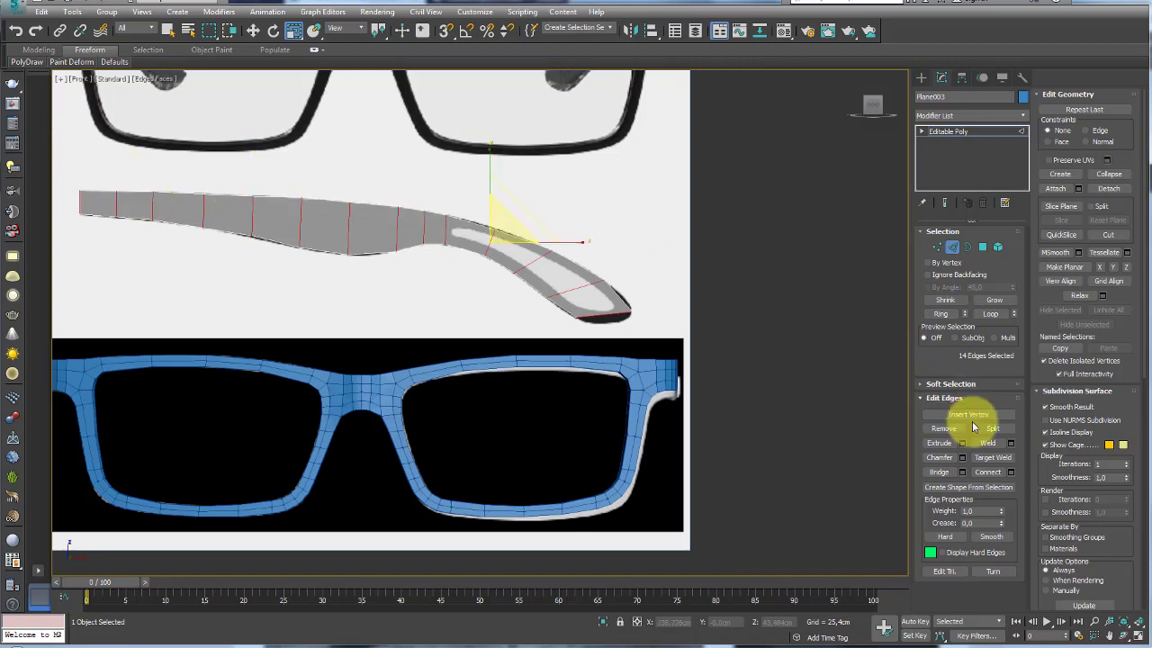
left_click(987, 472)
scroll(657, 319, "up", 3)
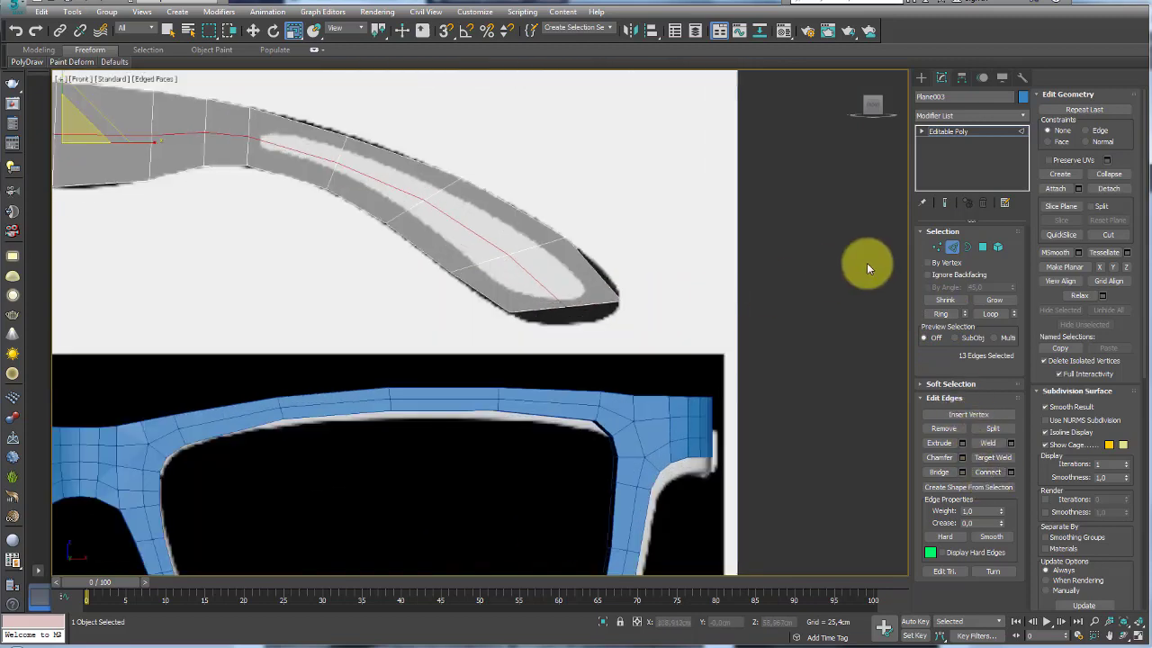
left_click(936, 247)
Nudge the vertices around the temple tip and groove start to hug the reference outline.
left_click(585, 286)
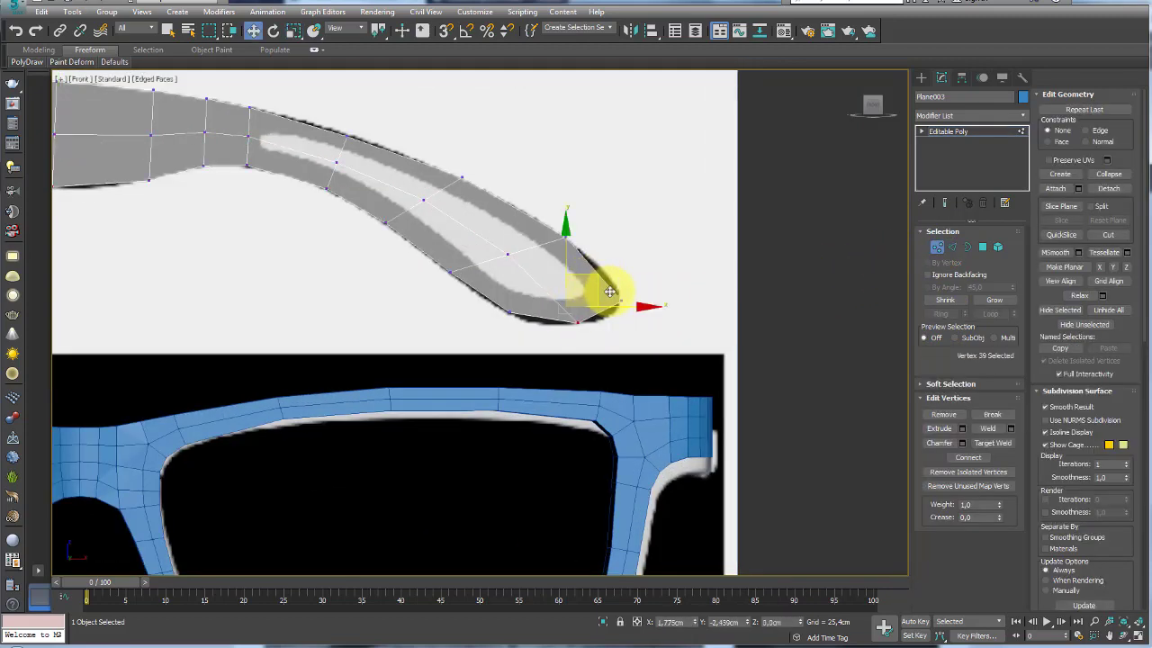
left_click_drag(614, 292, 621, 286)
left_click(621, 298)
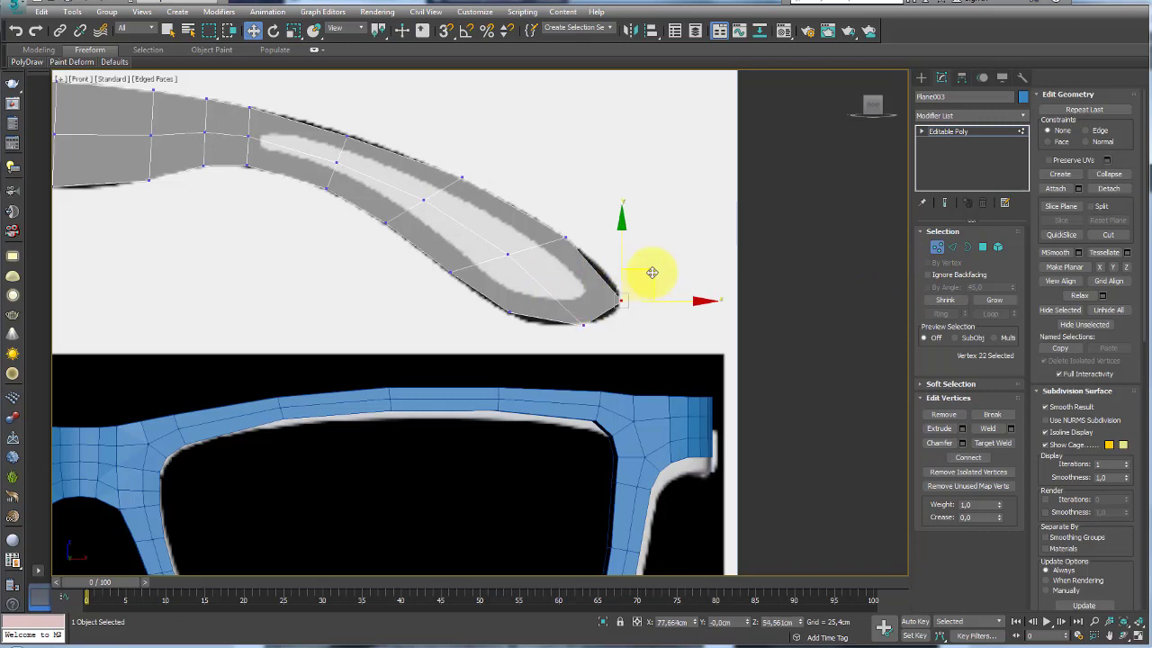
left_click(582, 325)
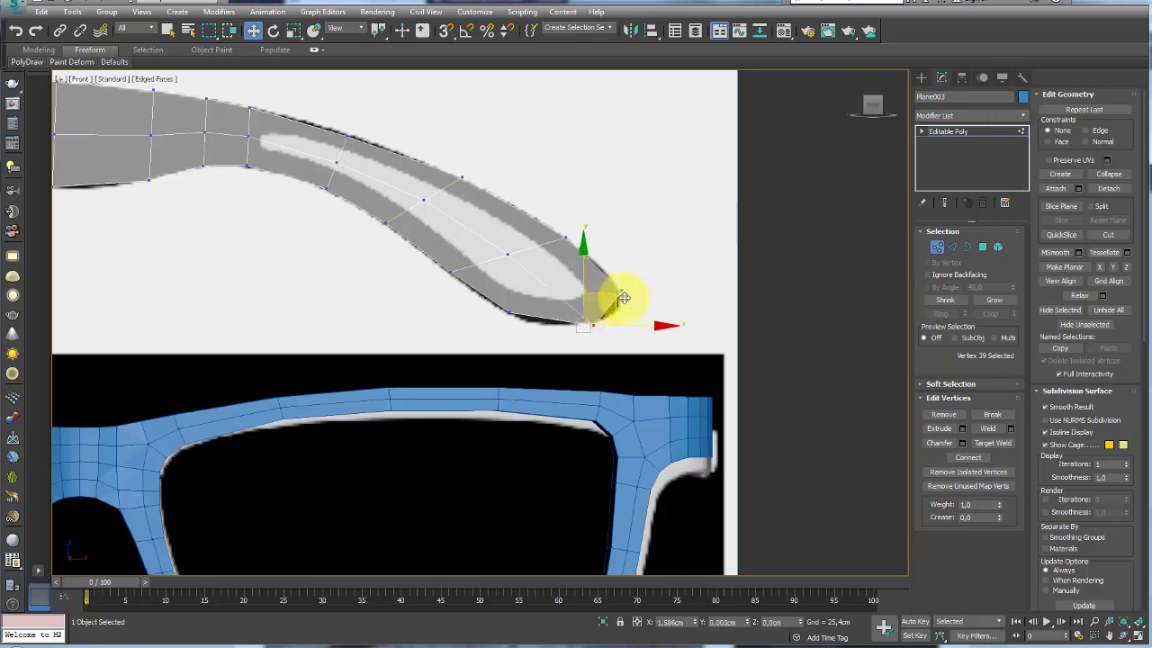
left_click(511, 313)
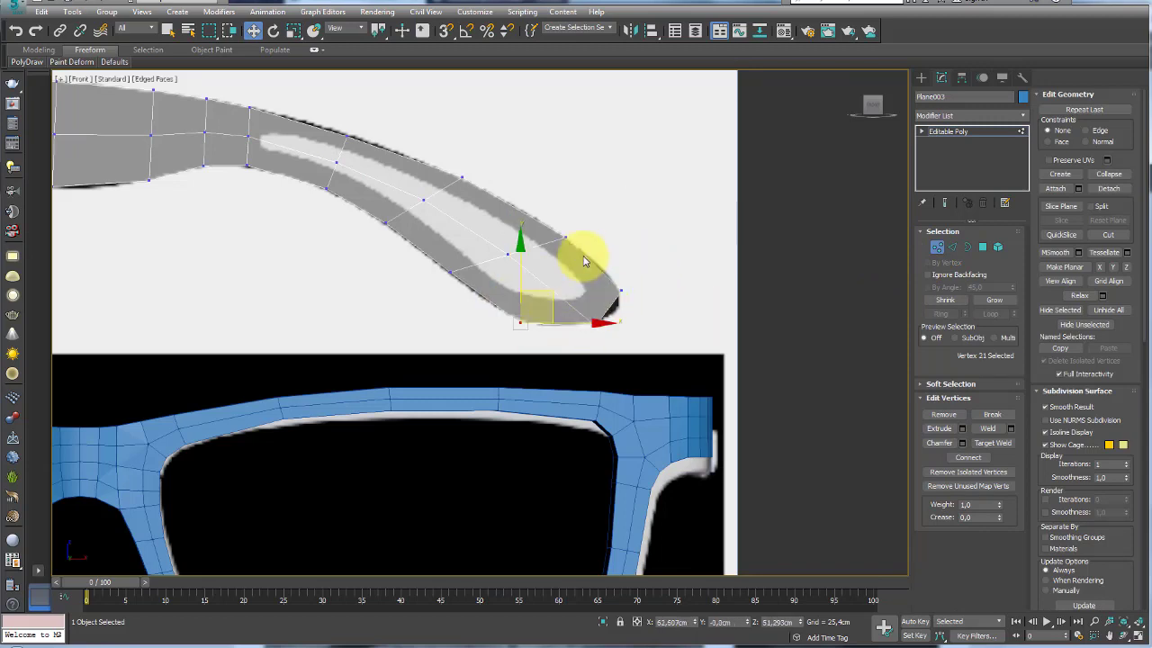
left_click(566, 236)
middle_click_drag(592, 219, 691, 274)
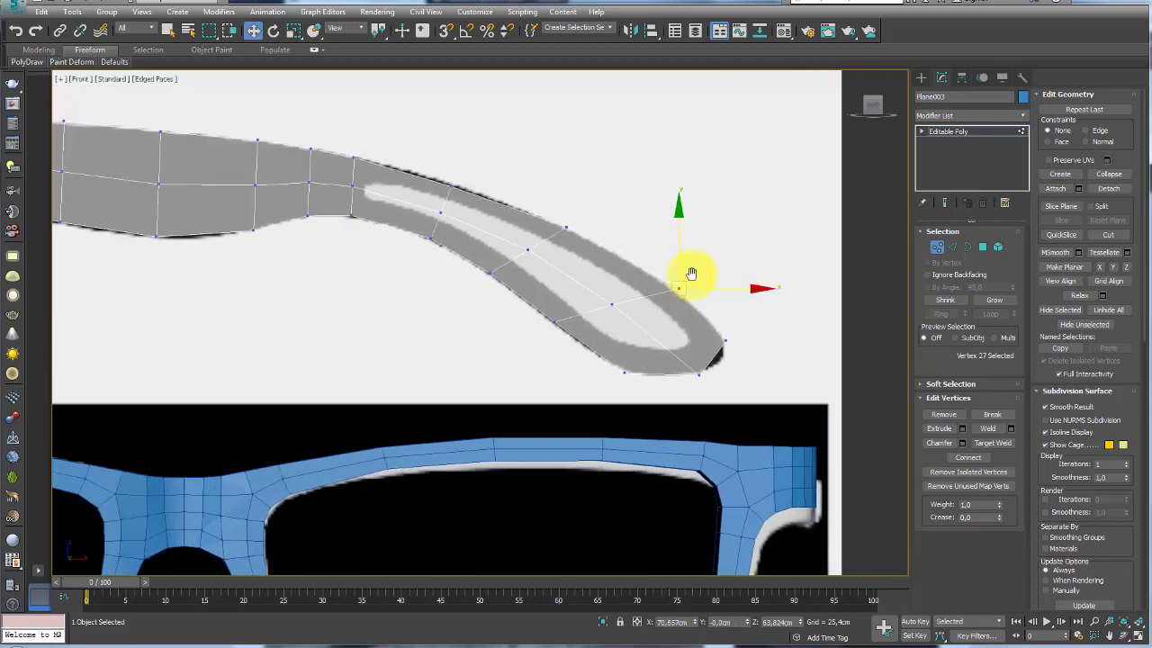
left_click(352, 185)
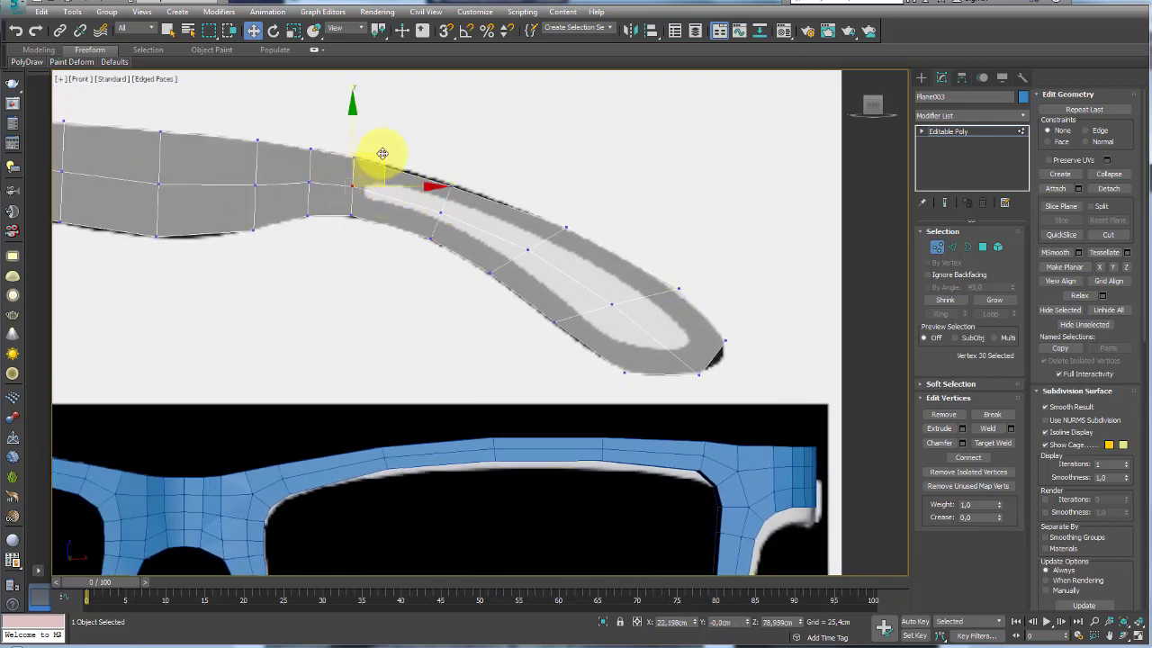
left_click(982, 246)
Select the eight rear temple polygons and inset them by about 1.977 cm.
left_click_drag(403, 367, 406, 371)
middle_click_drag(646, 352, 663, 303)
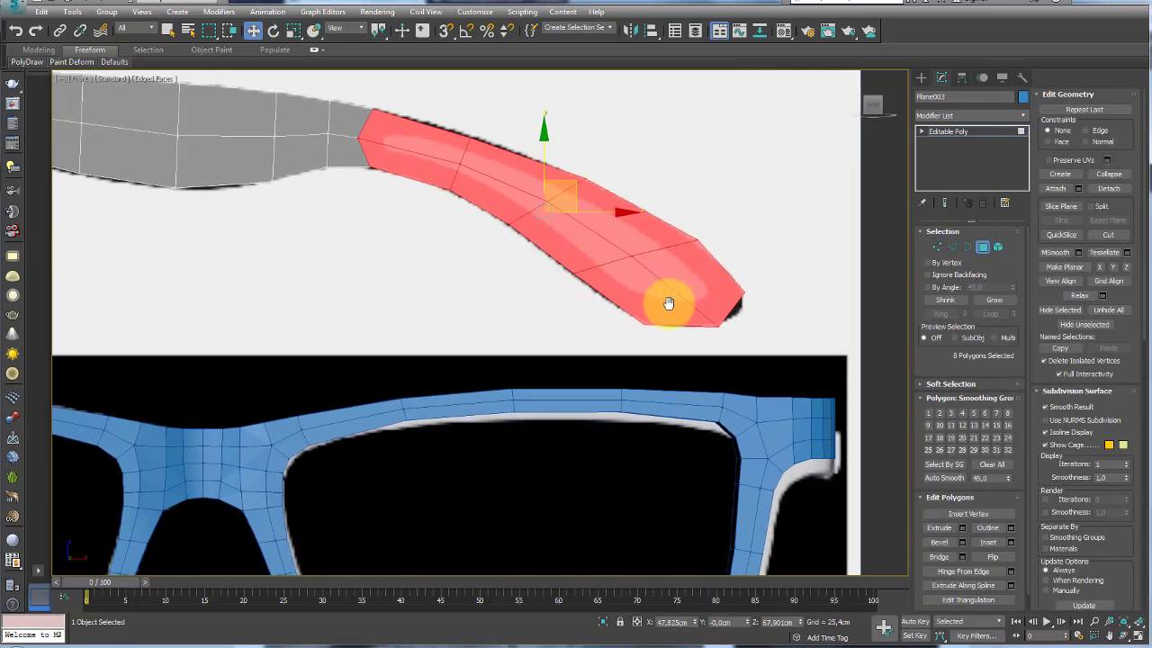
left_click(555, 644)
scroll(805, 309, "down", 3)
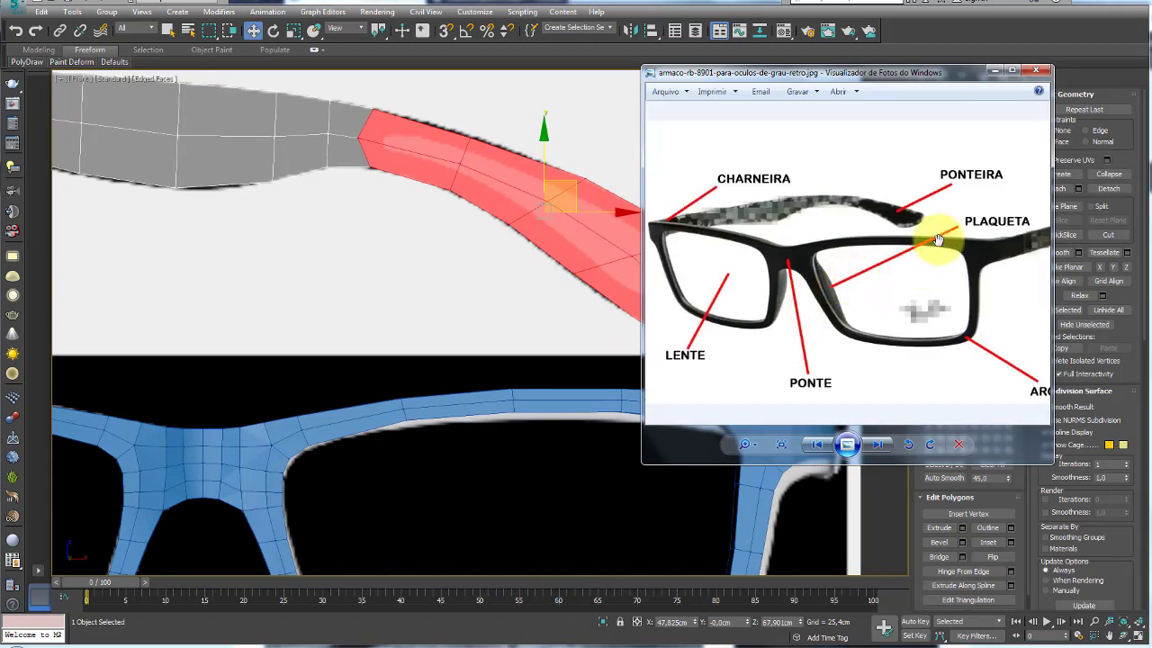
left_click(996, 70)
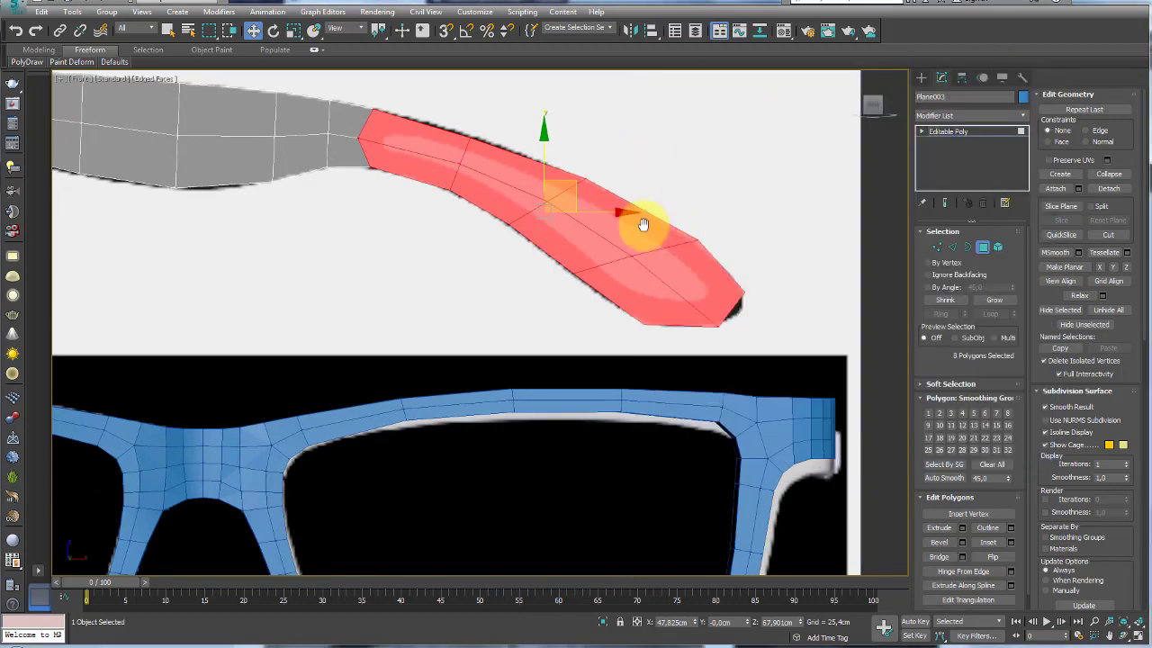
middle_click_drag(642, 225, 576, 241)
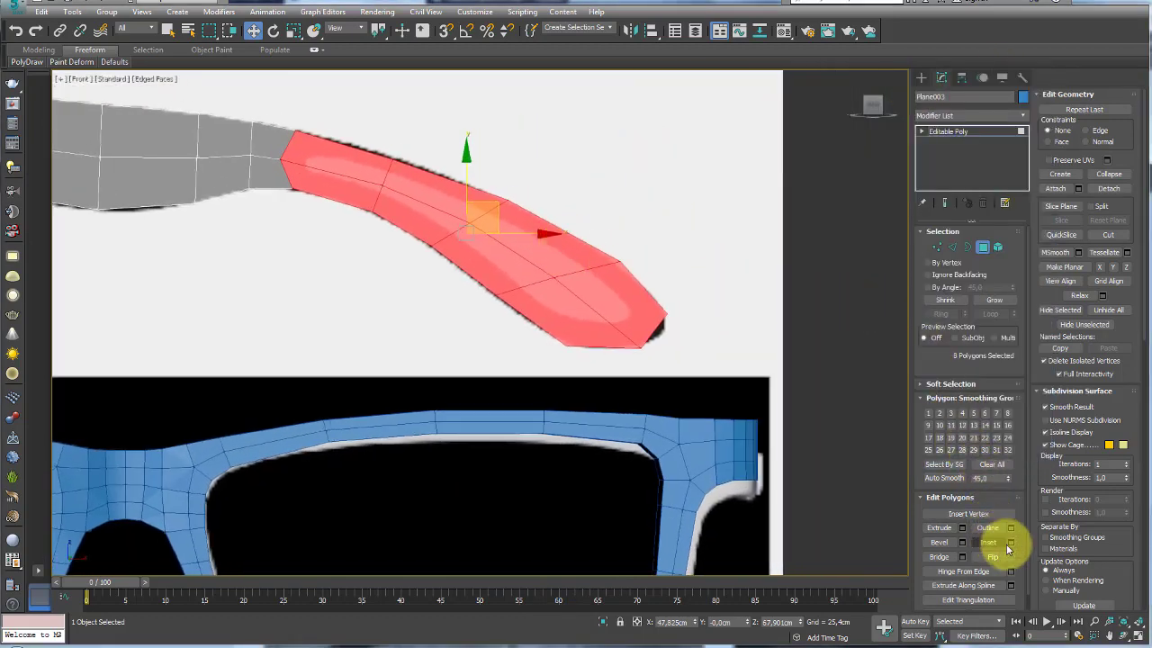
left_click(1011, 542)
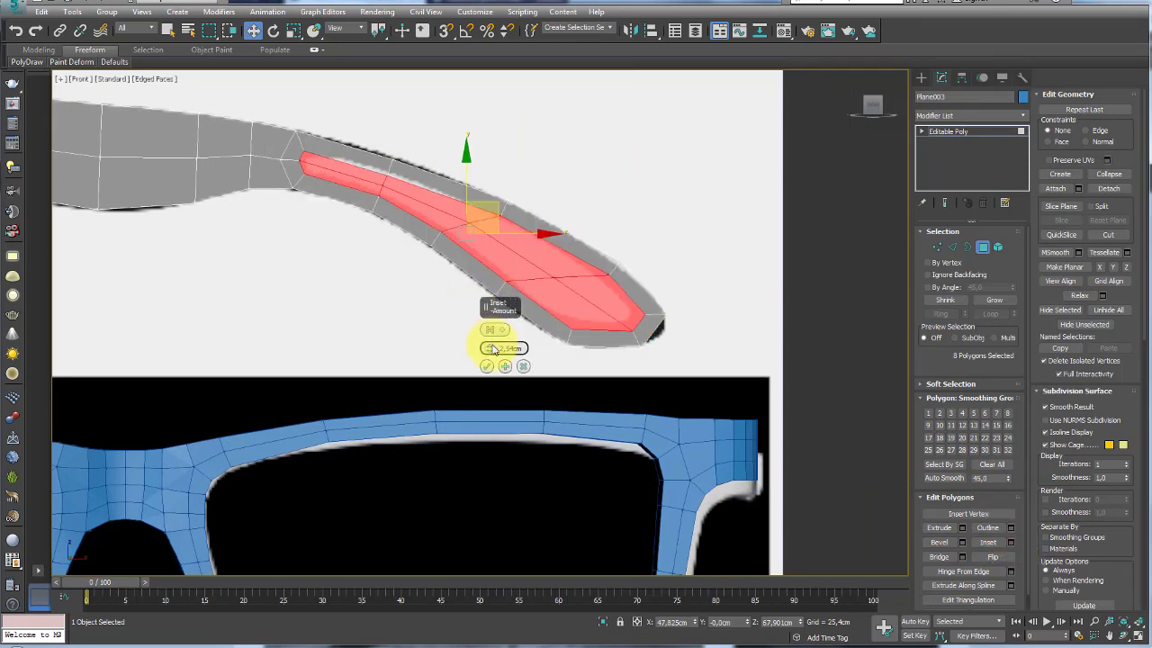
left_click_drag(492, 349, 489, 351)
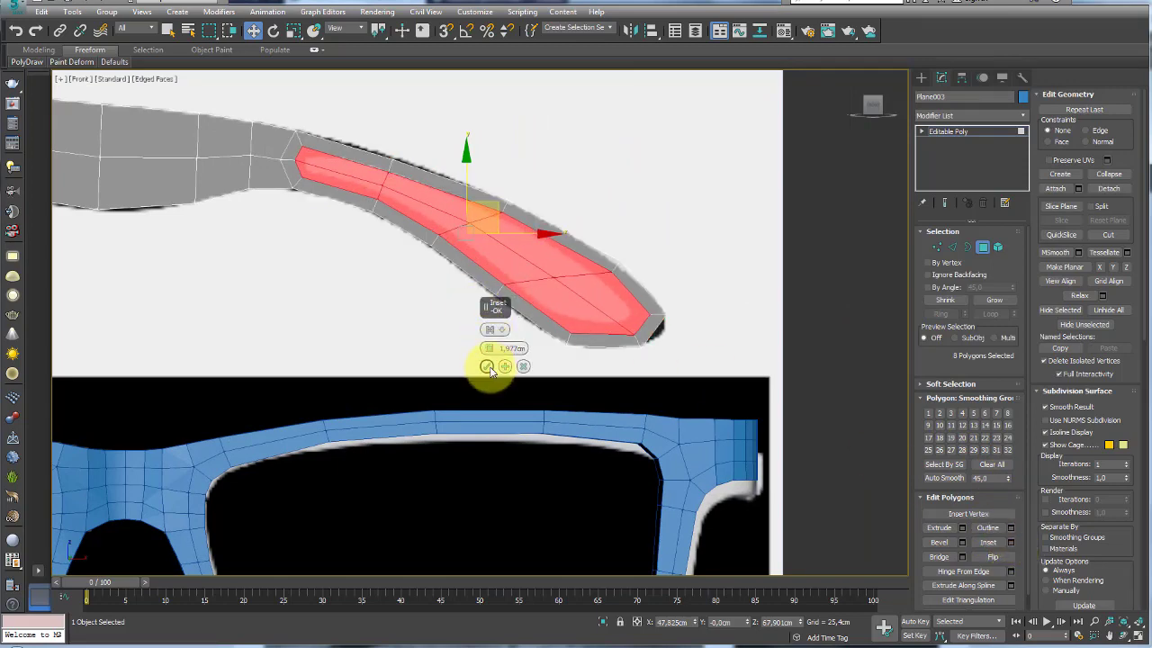
left_click(488, 366)
Move the inner border vertices near the temple tip toward the reference outline.
scroll(607, 315, "up", 3)
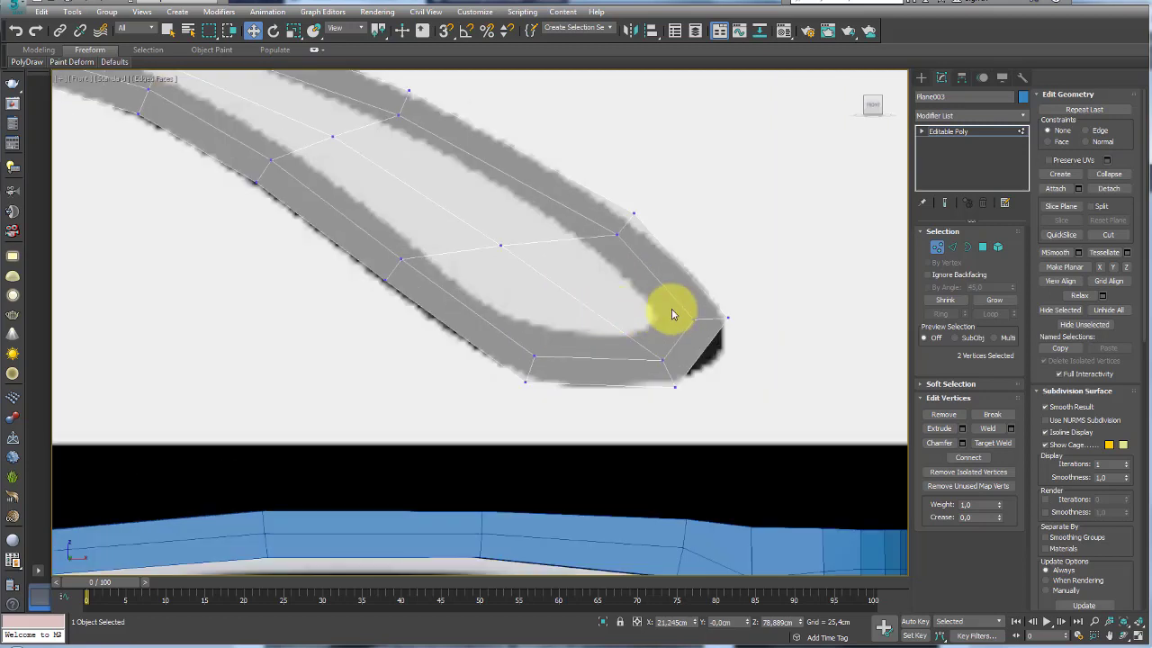
left_click(696, 323)
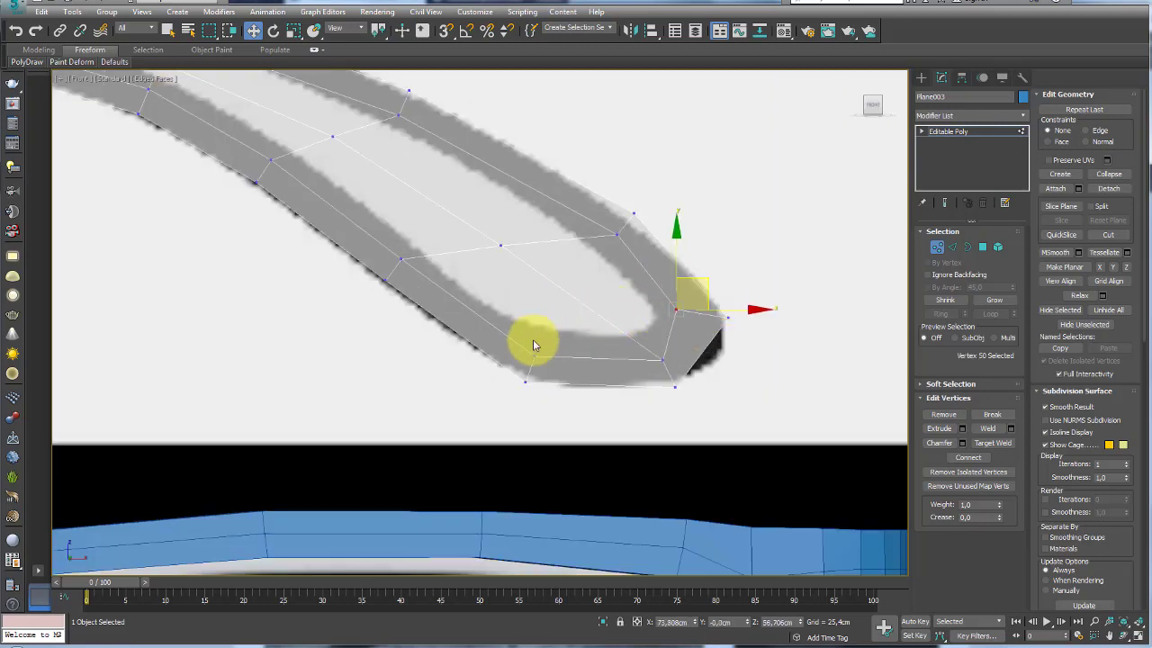
left_click(535, 356)
mouse_move(555, 301)
left_mouse_down()
mouse_move(677, 352)
mouse_move(668, 314)
left_mouse_up()
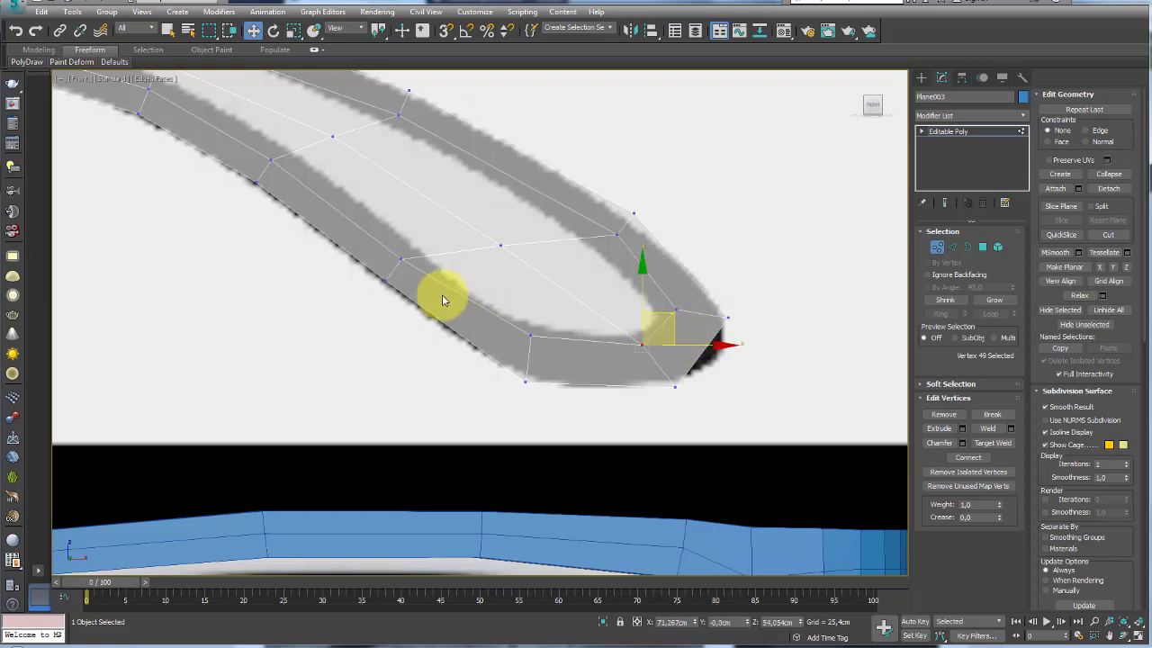
left_click(401, 260)
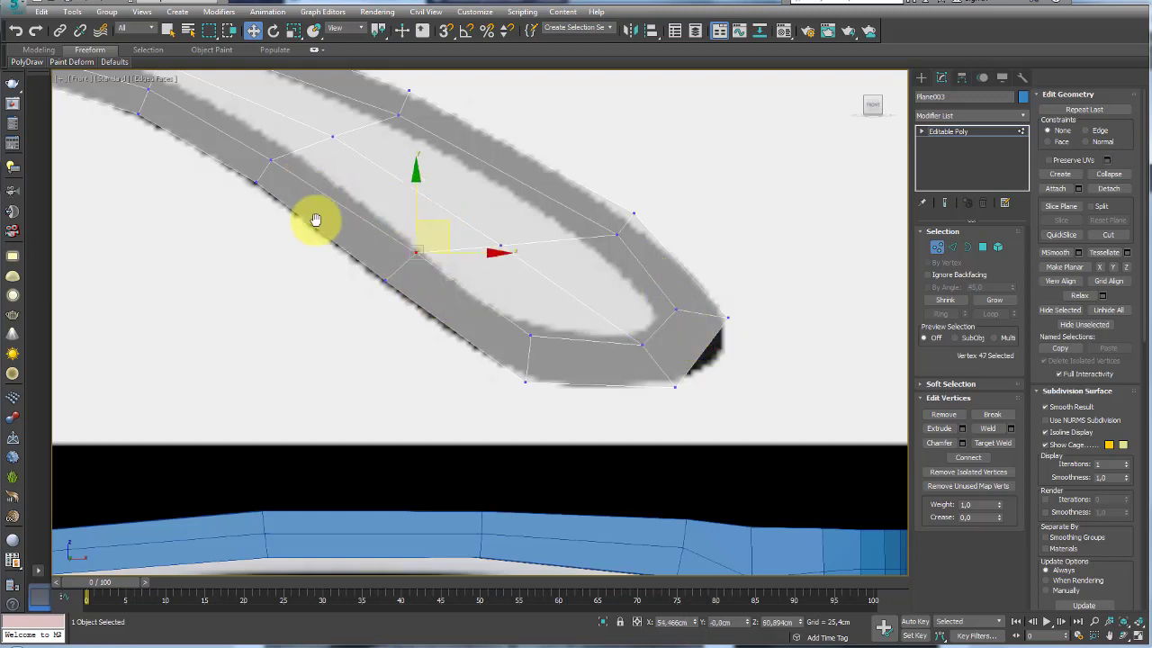
middle_click_drag(316, 220, 460, 378)
left_click(425, 353)
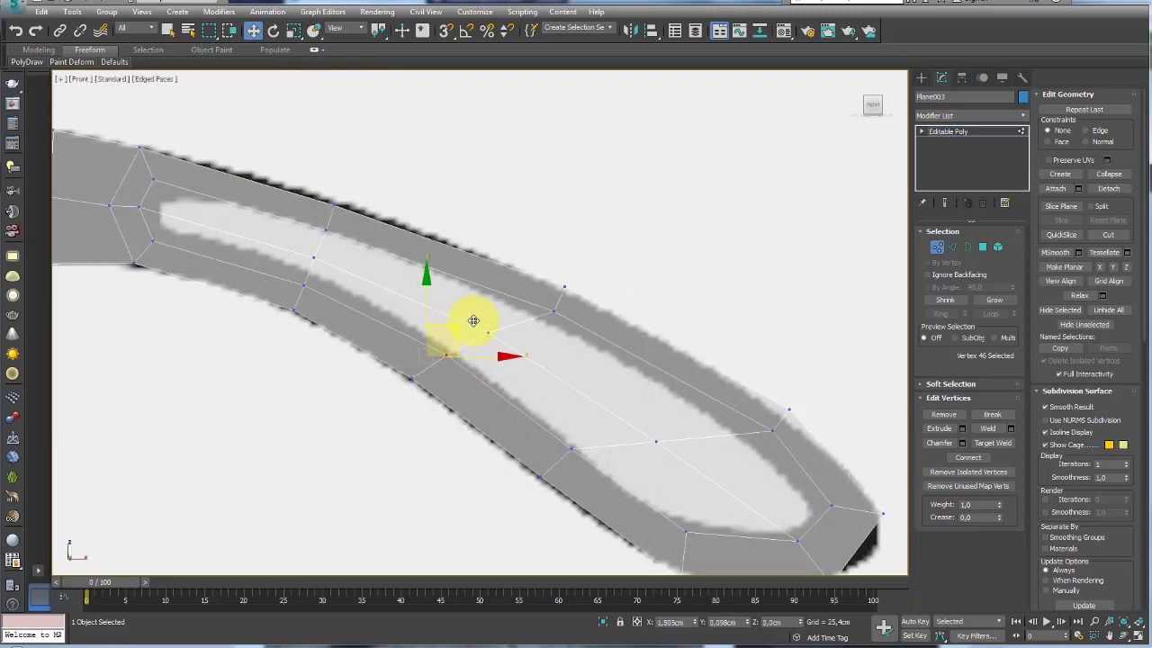
left_click_drag(473, 320, 467, 321)
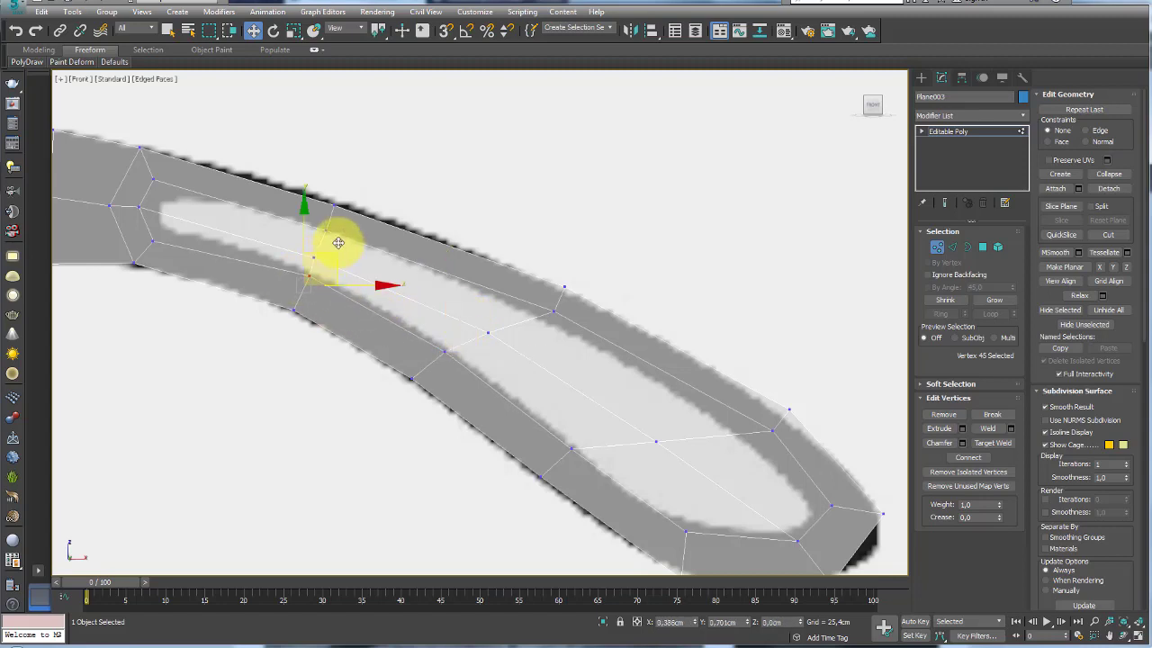
Reposition the inner vertices at the groove's start to follow the groove outline.
middle_click_drag(154, 232, 249, 318)
left_click(235, 304)
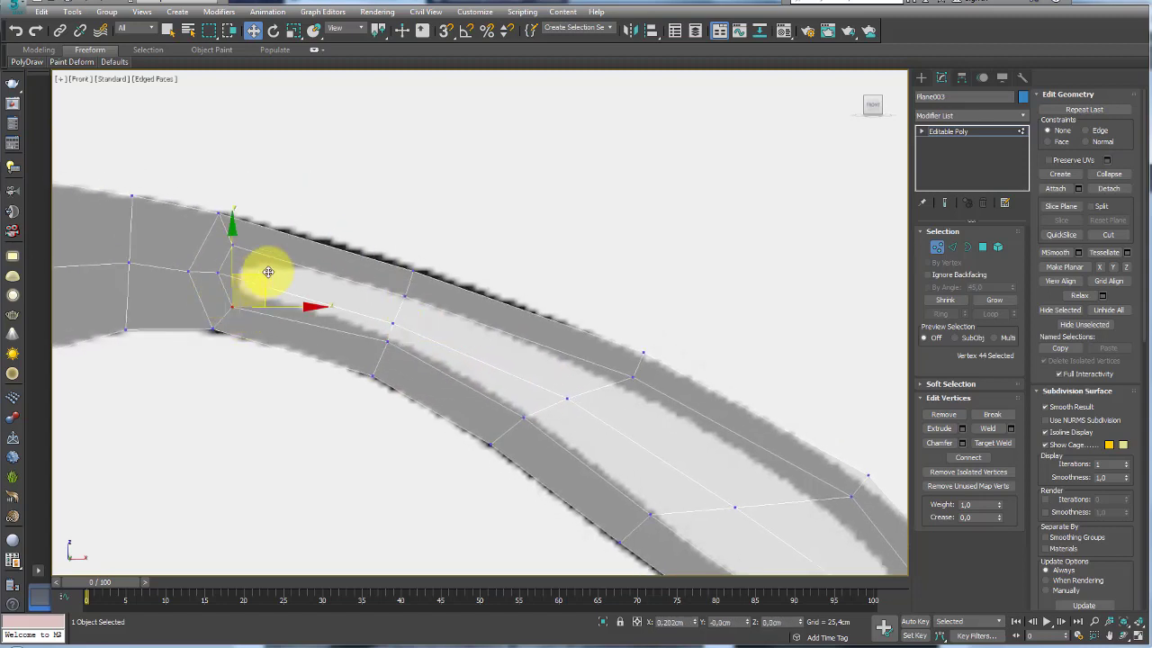
left_click_drag(270, 271, 206, 273)
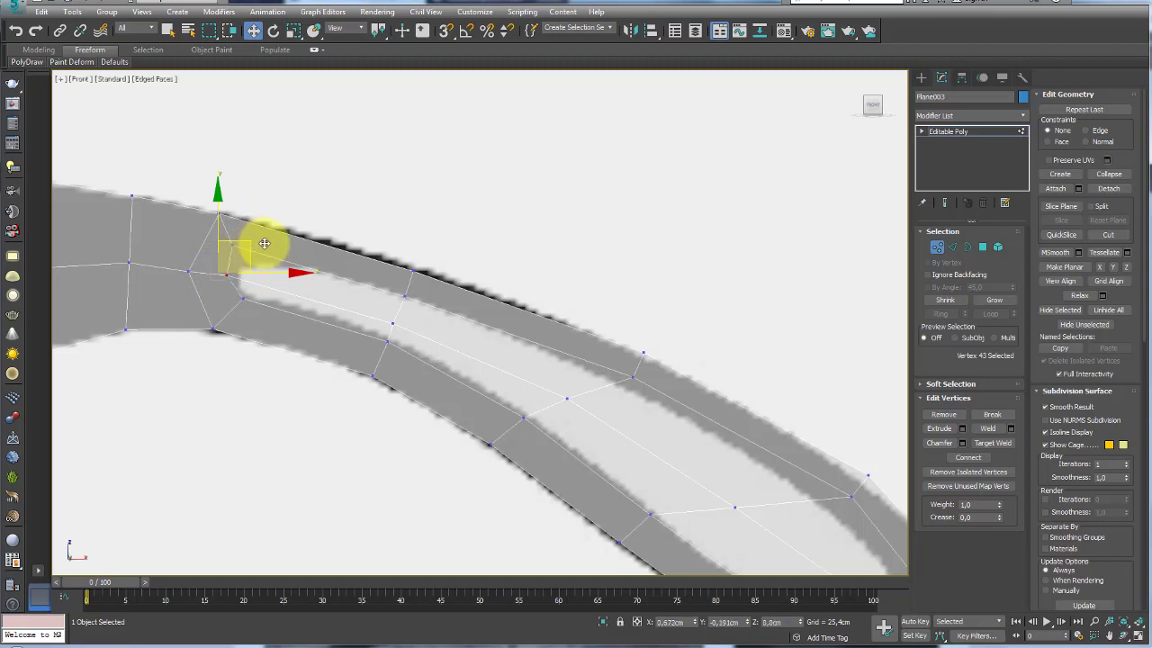
left_click(231, 245)
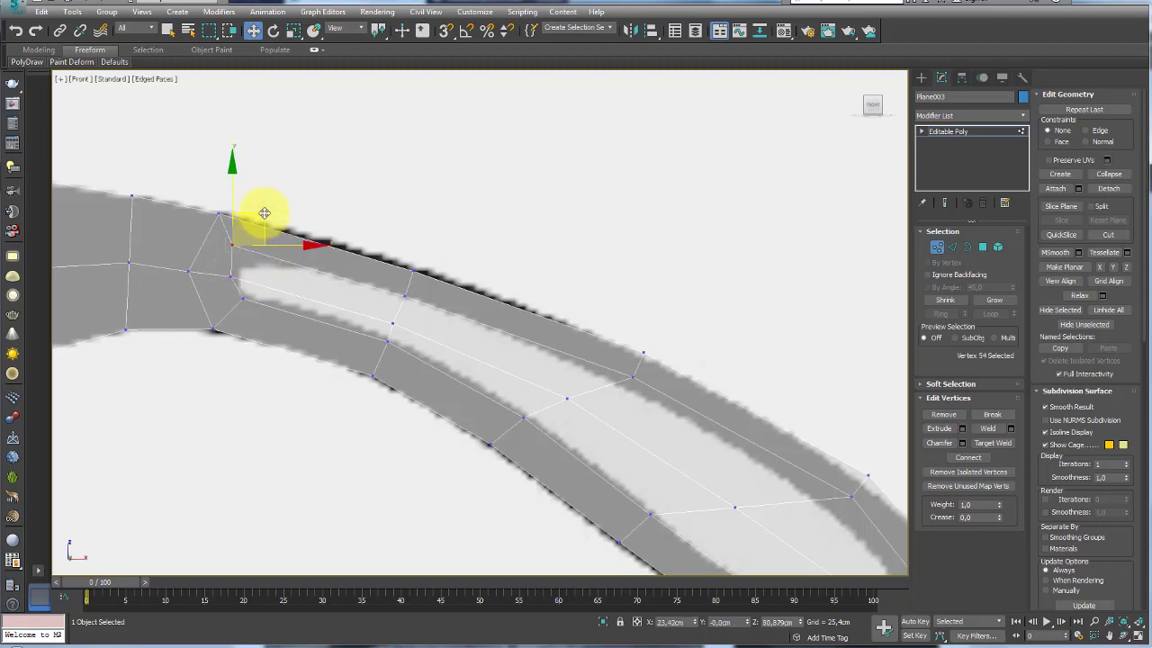
left_click_drag(292, 229, 320, 244)
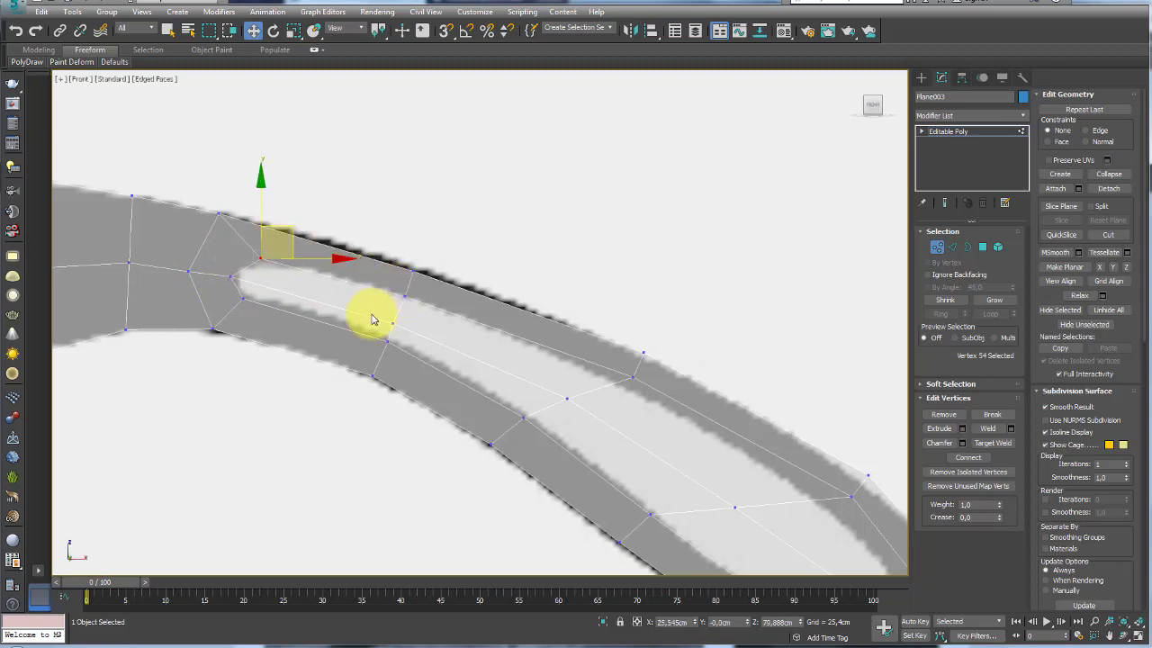
left_click(391, 321)
left_click_drag(418, 287, 419, 286)
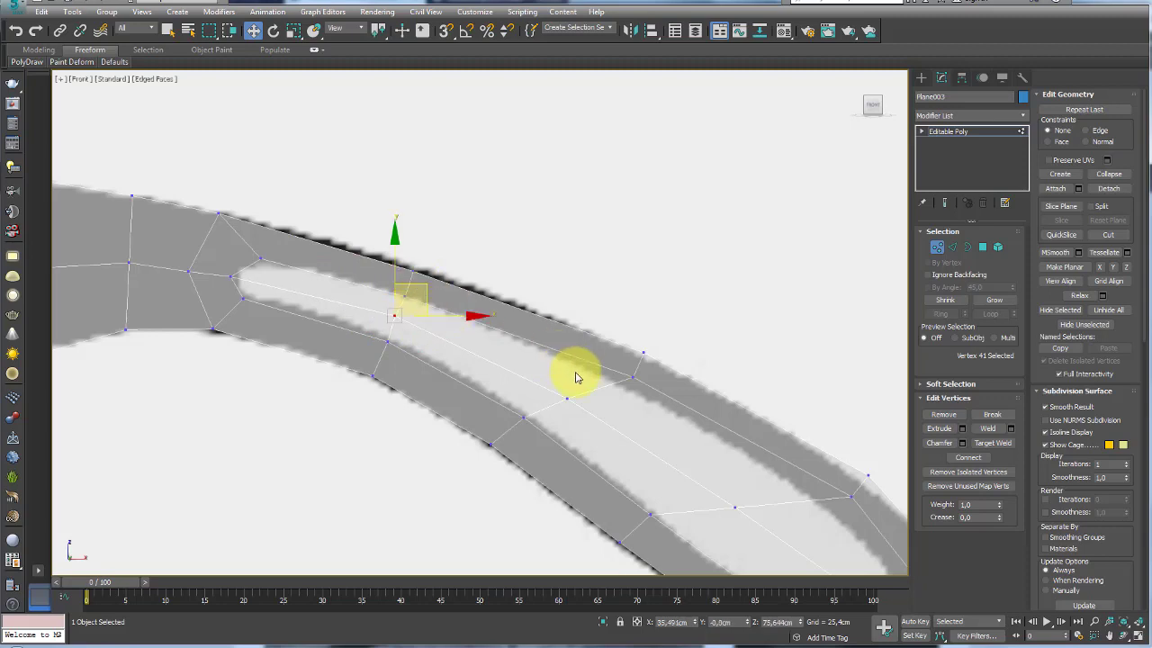
left_click_drag(593, 417, 594, 415)
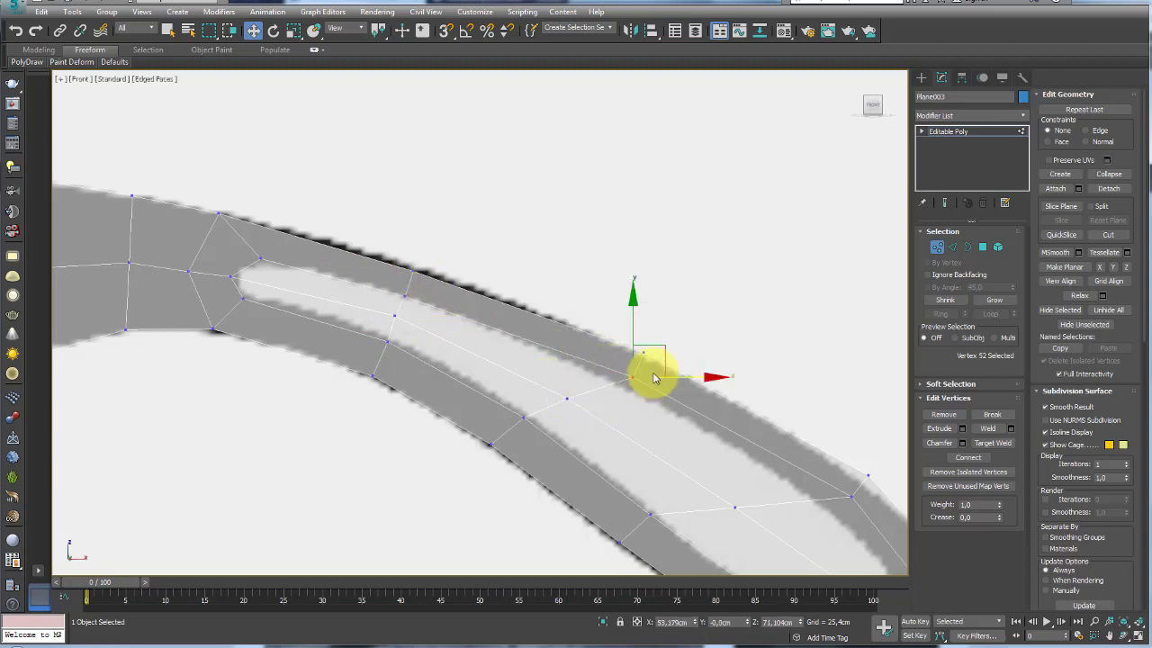
Adjust the vertices along the arm's rounded tip, including the tip corner, to match the reference.
scroll(650, 347, "down", 3)
middle_click_drag(754, 419, 597, 311)
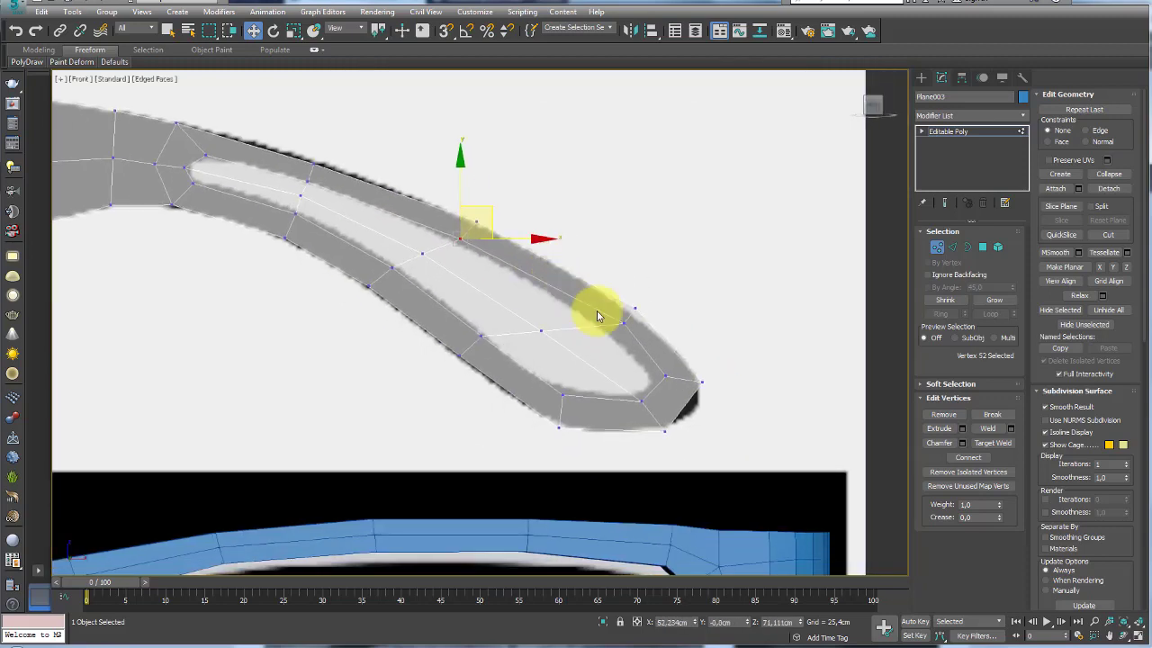
scroll(604, 314, "up", 4)
left_click(640, 324)
left_click_drag(670, 297, 630, 304)
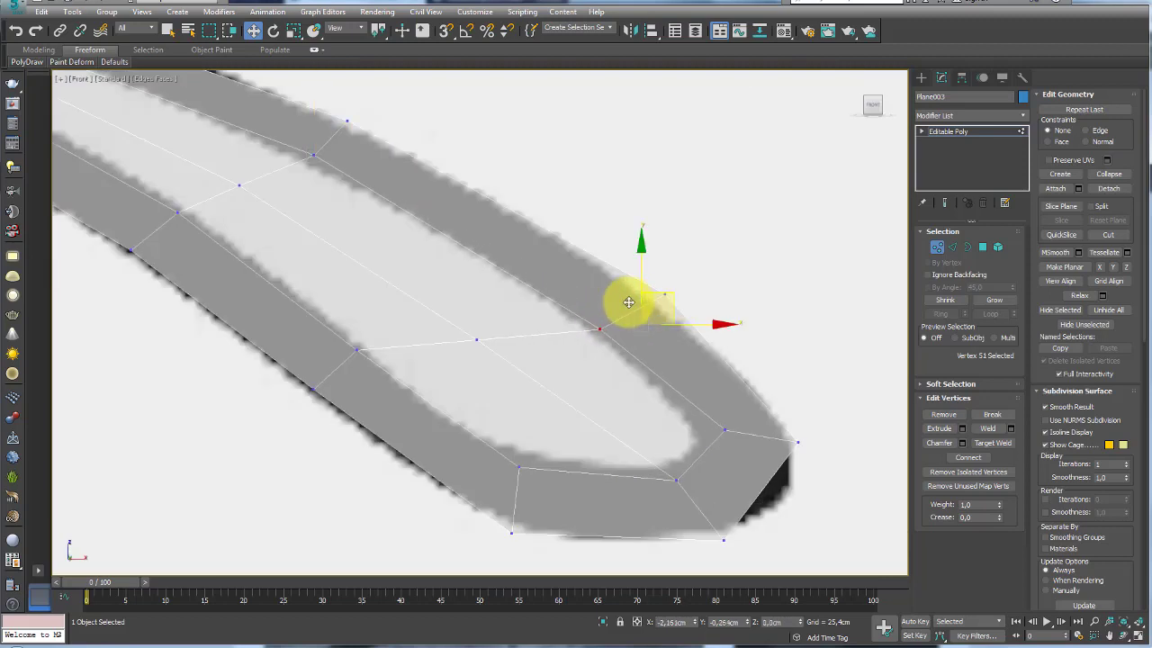
left_click(650, 300)
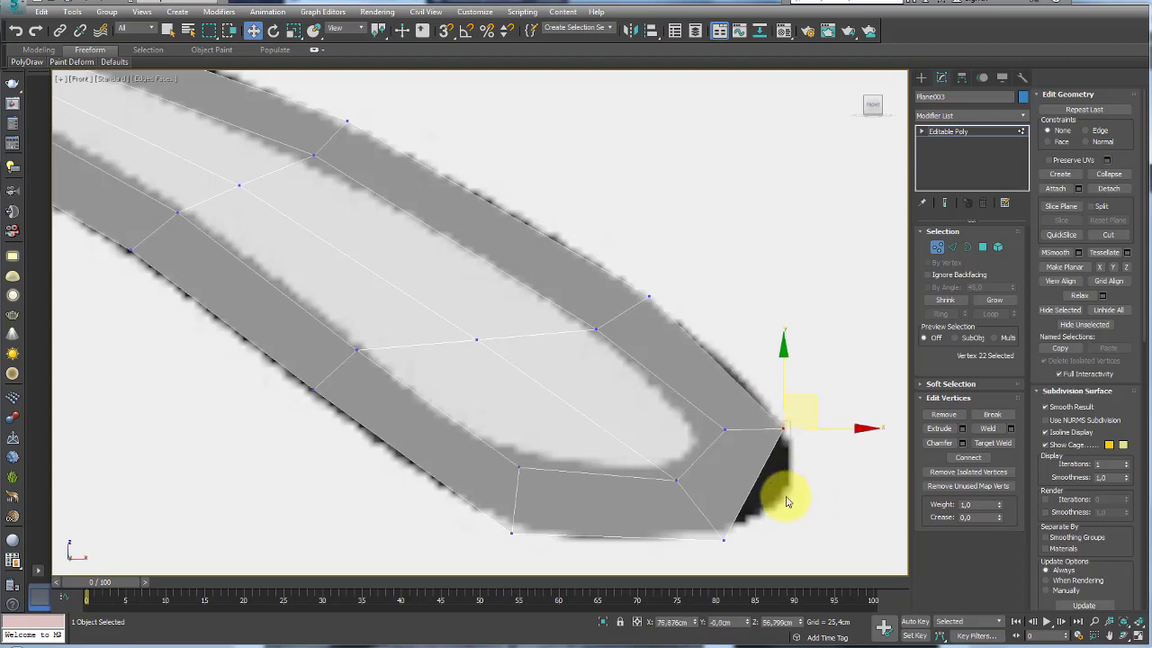
left_click(723, 539)
left_click_drag(766, 508, 795, 492)
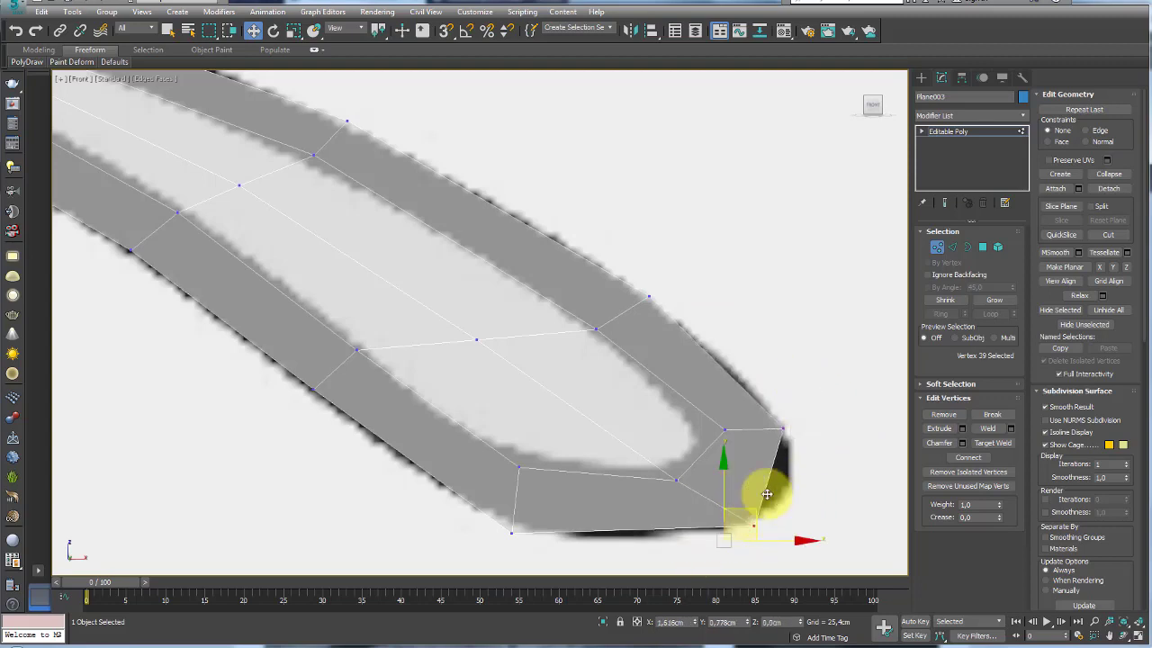
left_click(676, 479)
left_click(726, 430)
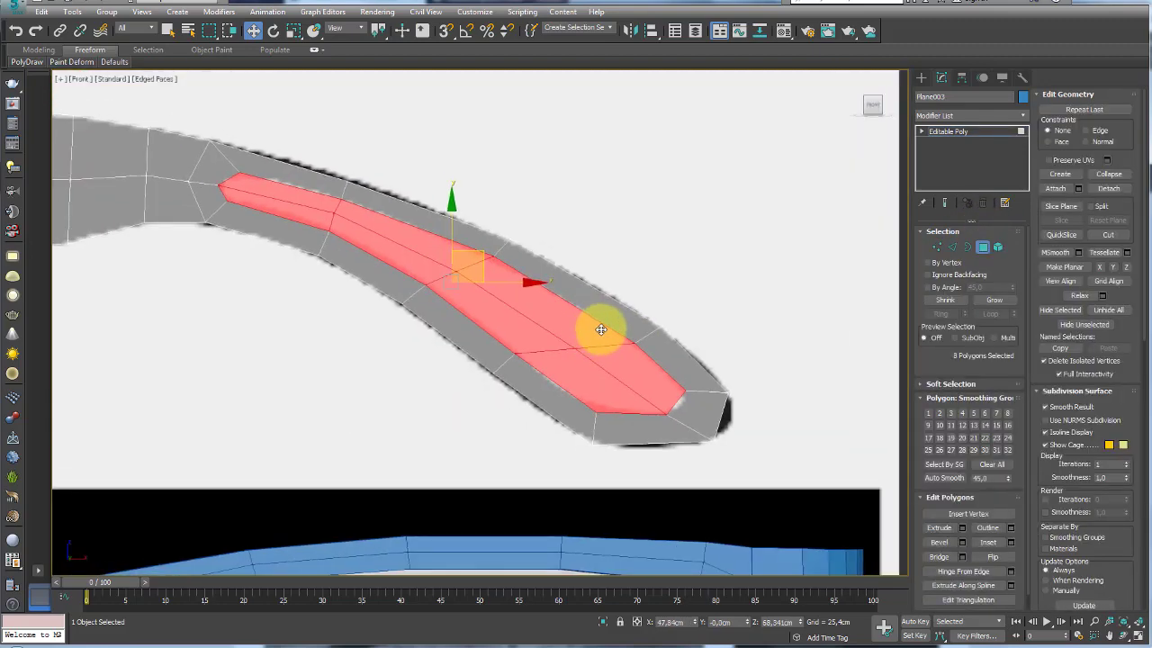
Switch to Perspective, orbit and zoom on the temple arm, and return to Editable Poly object level.
key("p")
middle_click_drag(694, 381, 534, 324, "alt")
scroll(547, 360, "up", 3)
scroll(527, 358, "up", 2)
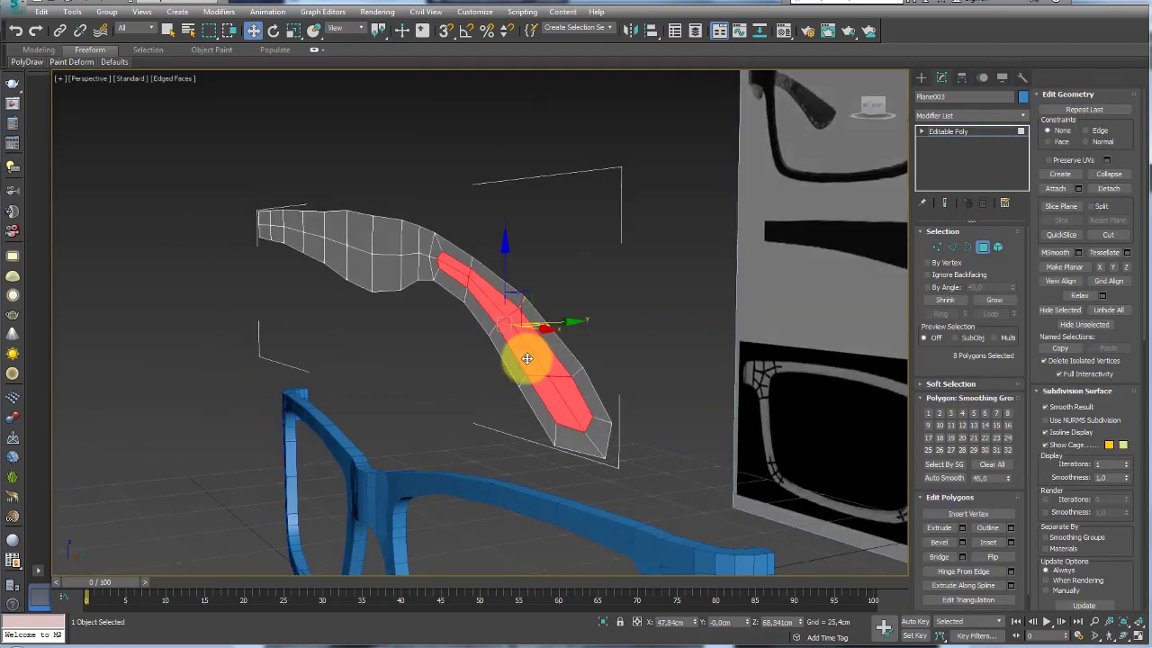
scroll(527, 359, "up", 1)
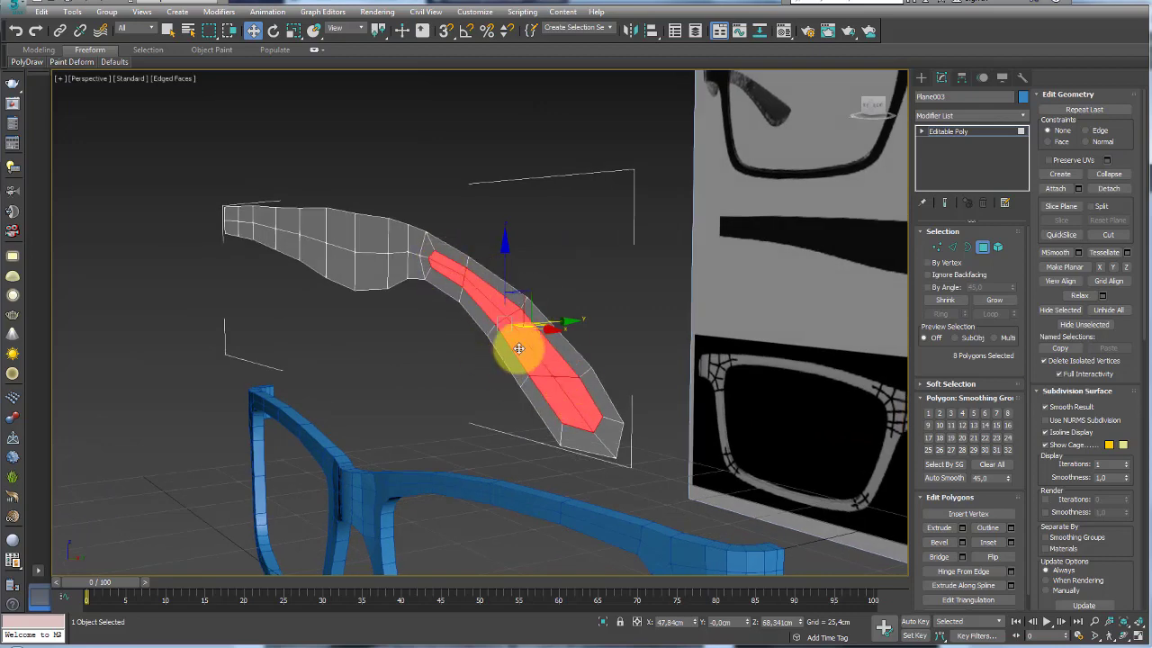
left_click(948, 131)
scroll(540, 296, "up", 1)
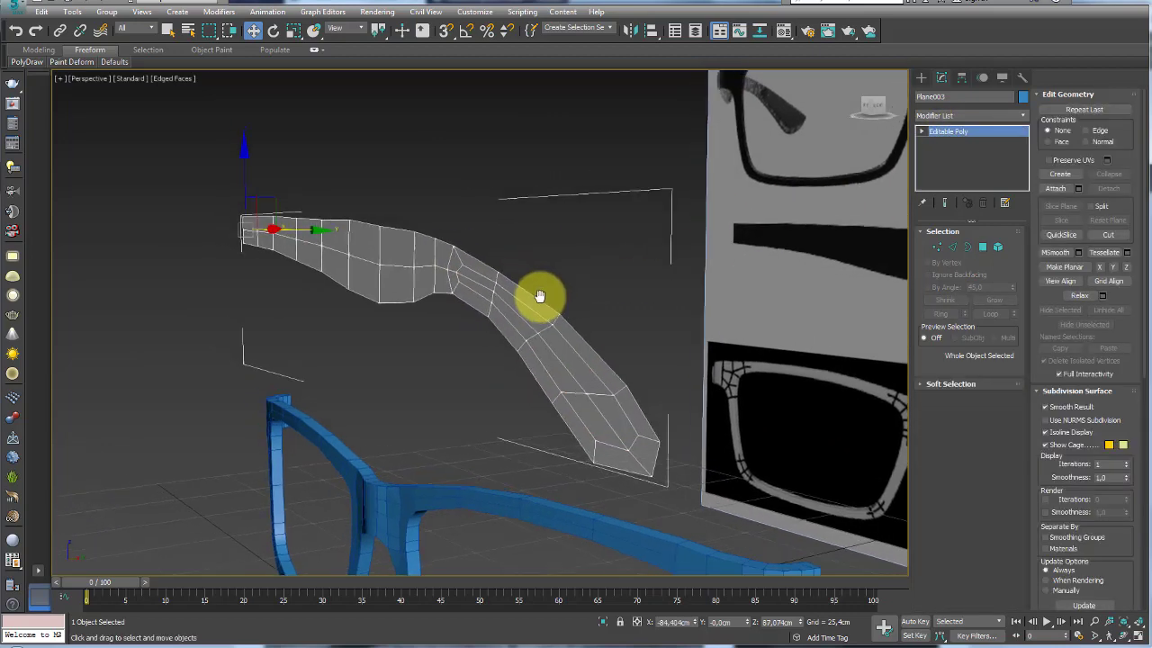
scroll(539, 296, "up", 1)
Add a Shell modifier to the temple arm with a 2.946 cm outer amount.
left_click(1022, 115)
left_click_drag(1023, 131, 1017, 499)
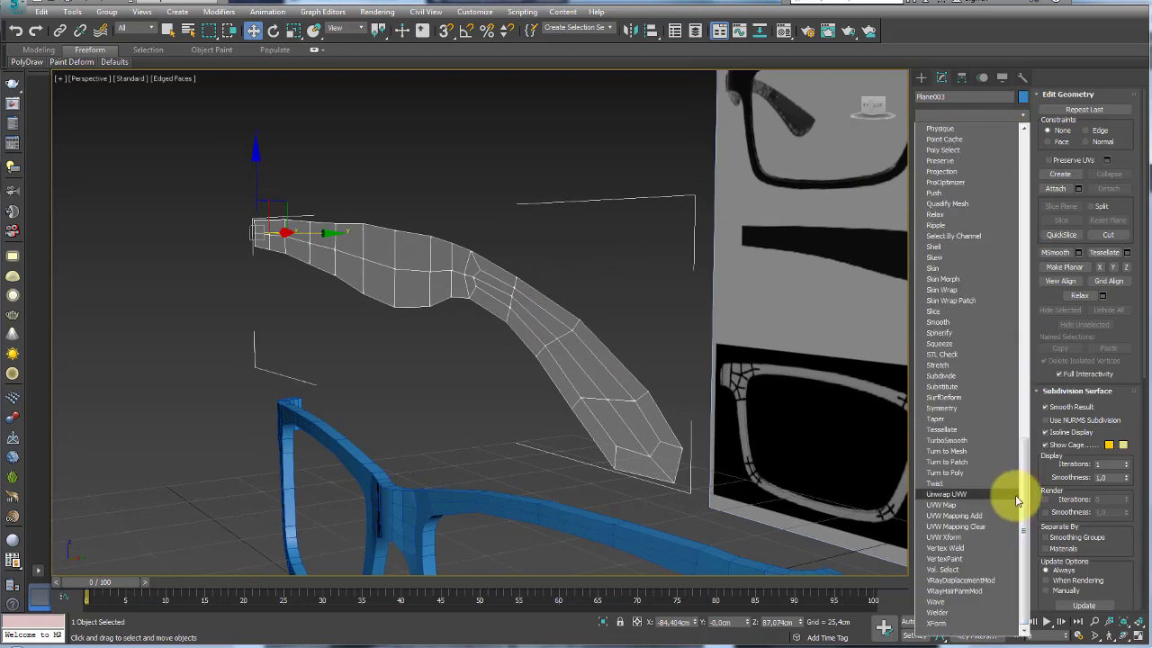
left_click(932, 250)
mouse_move(488, 280)
middle_mouse_down("alt")
mouse_move(531, 290)
mouse_move(529, 326)
mouse_move(656, 360)
mouse_move(600, 306)
middle_mouse_up("alt")
left_click(934, 143)
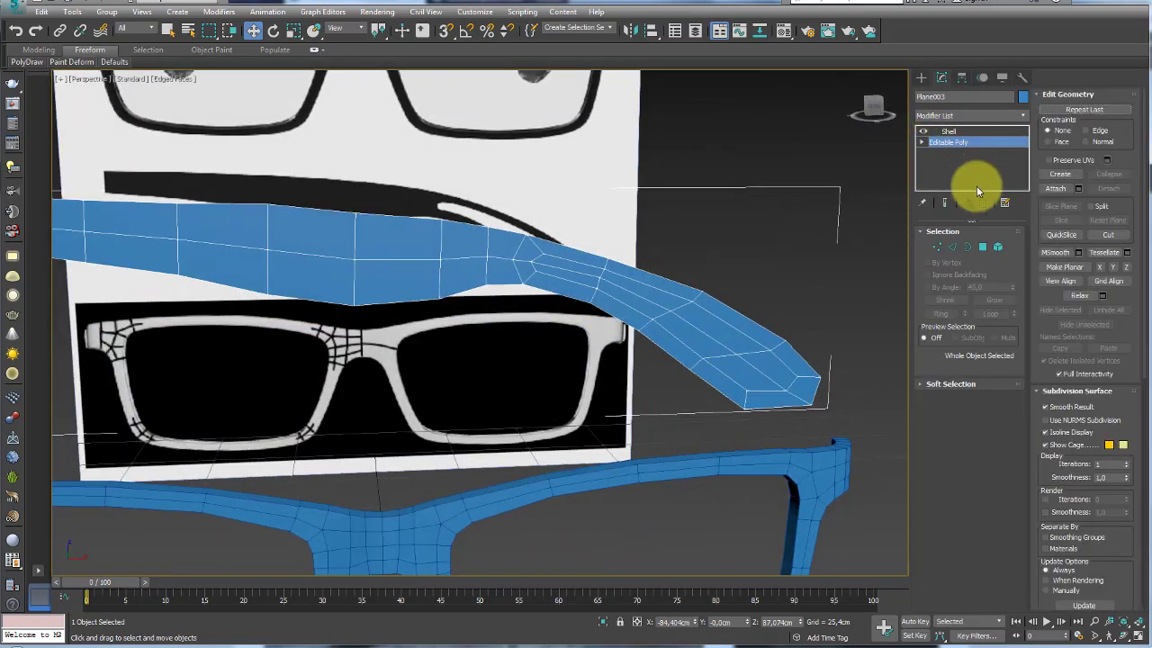
left_click(985, 246)
mouse_move(771, 283)
middle_mouse_down("alt")
mouse_move(771, 386)
mouse_move(771, 335)
mouse_move(810, 288)
middle_mouse_up("alt")
left_click(946, 132)
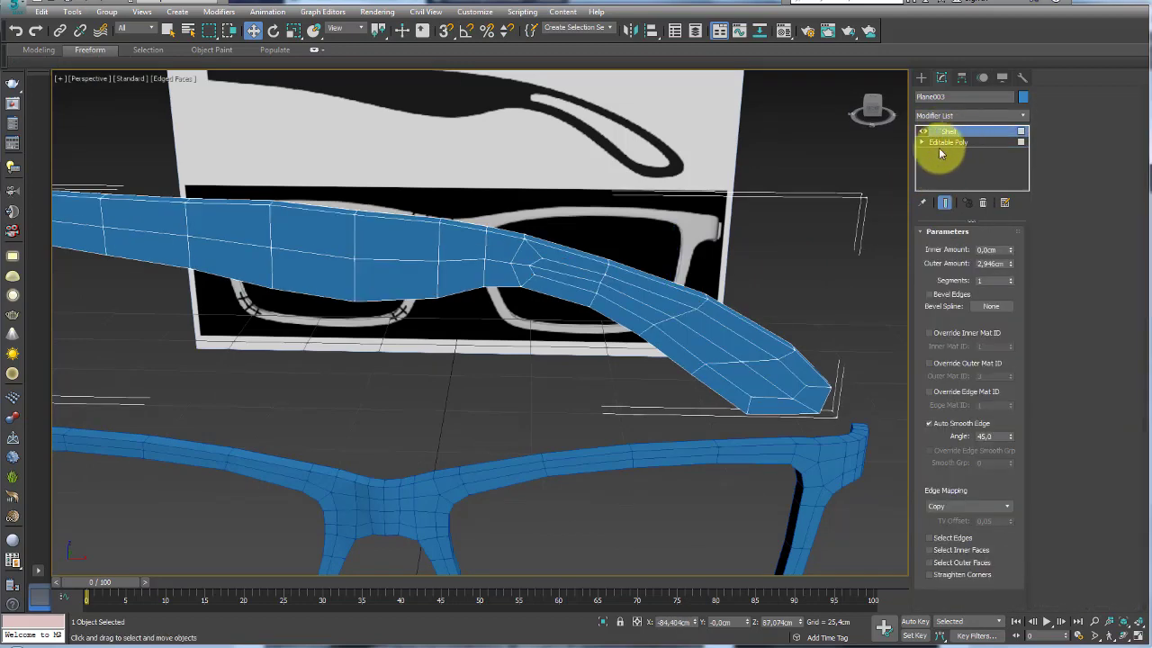
left_click(959, 143)
Collapse the Shell into the mesh and select eight polygons along the temple arm's outer face.
left_click(953, 132)
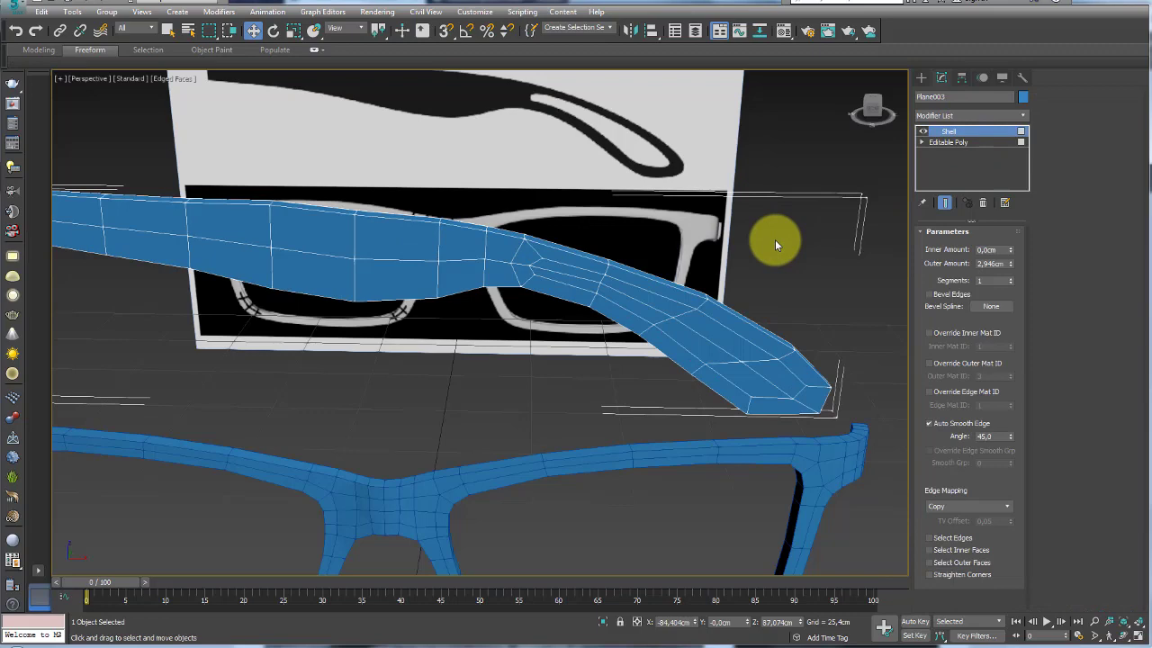
key("ctrl+z")
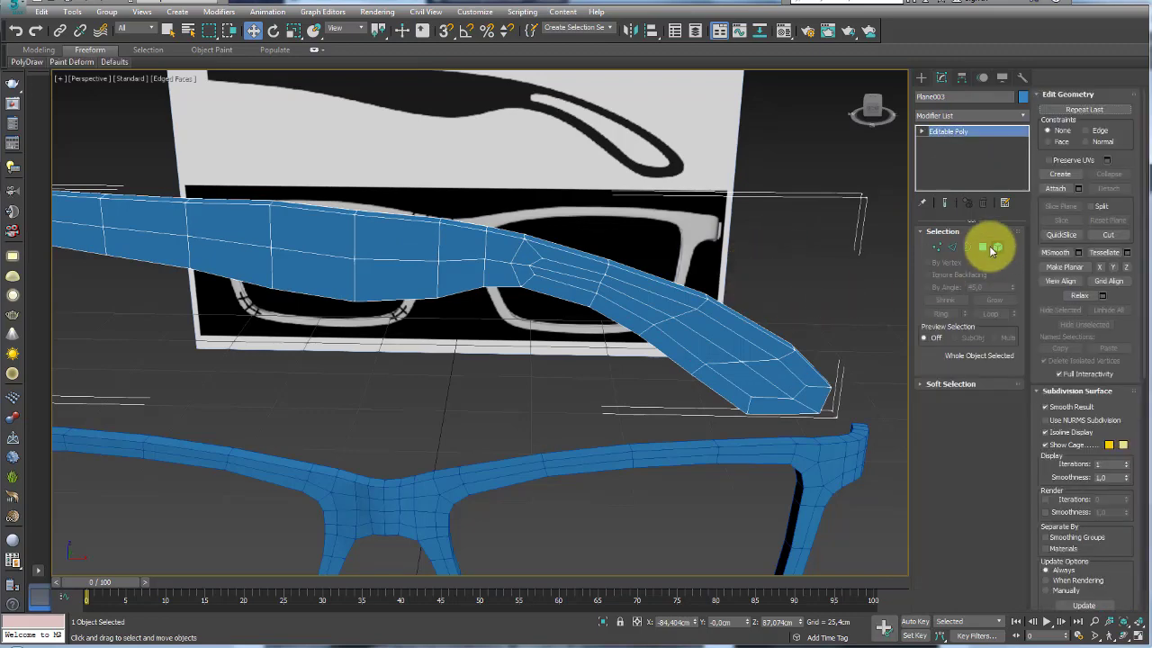
left_click(983, 248)
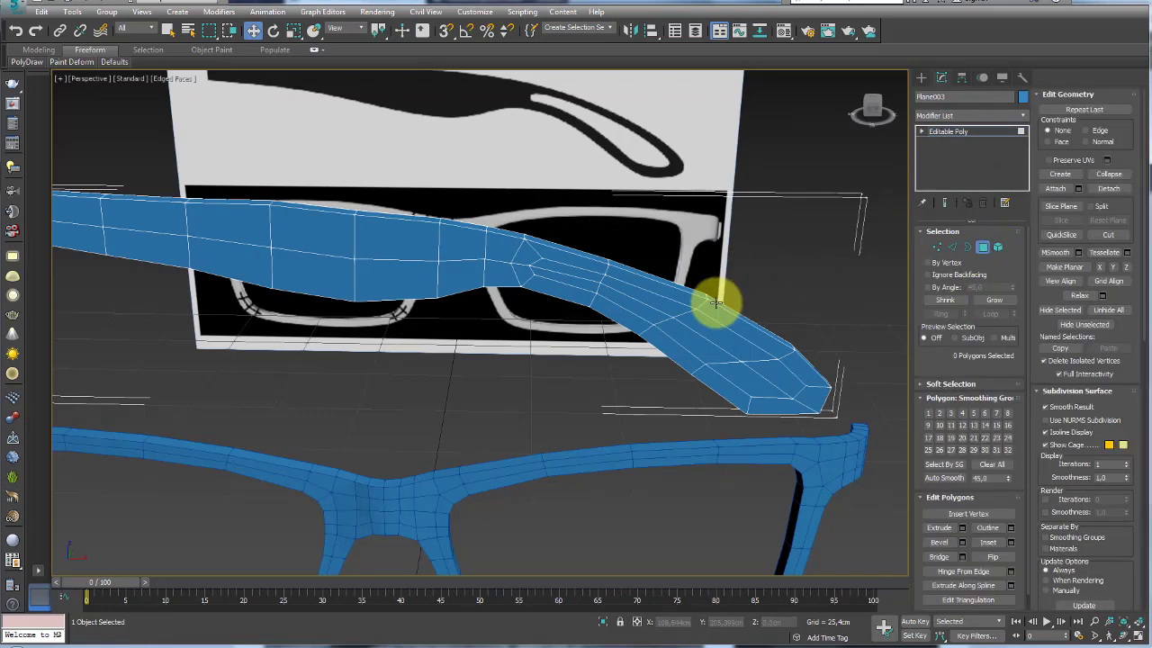
left_click(583, 277)
mouse_move(613, 284)
left_mouse_down("ctrl")
mouse_move(624, 303)
mouse_move(780, 375)
mouse_move(782, 390)
left_mouse_up("ctrl")
middle_click_drag(782, 391, 738, 365, "alt")
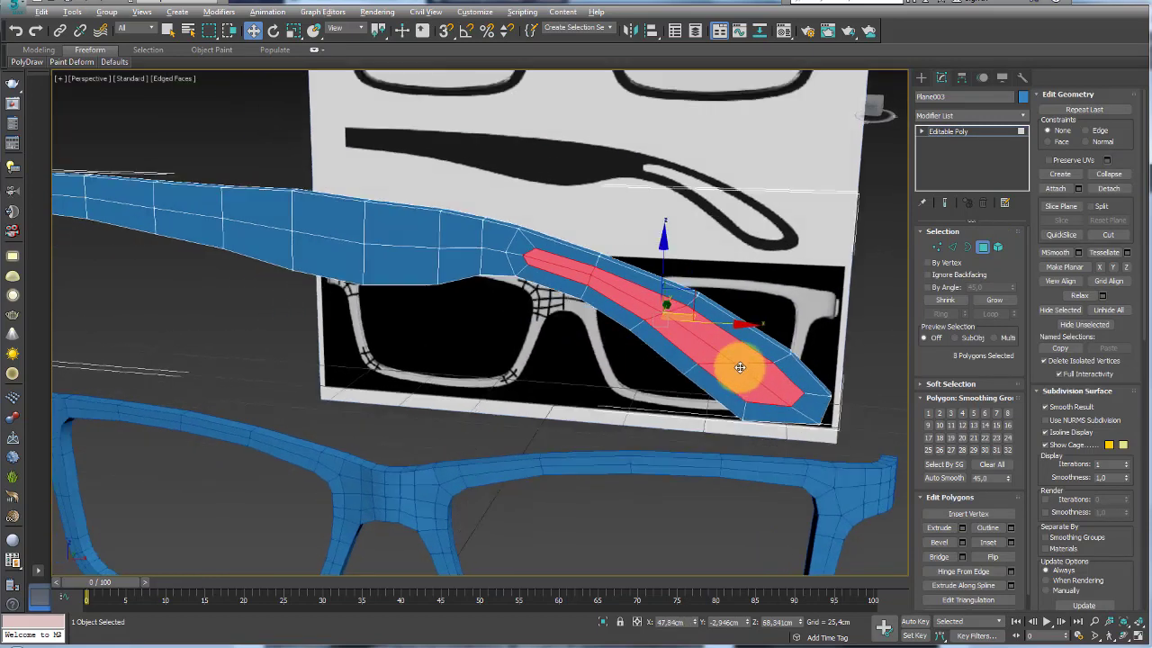
Start an Extrude on the selected polygons, then close it with the height reset to zero.
left_click(961, 528)
mouse_move(900, 522)
middle_mouse_down("alt")
mouse_move(771, 489)
mouse_move(525, 356)
middle_mouse_up("alt")
right_click(490, 354)
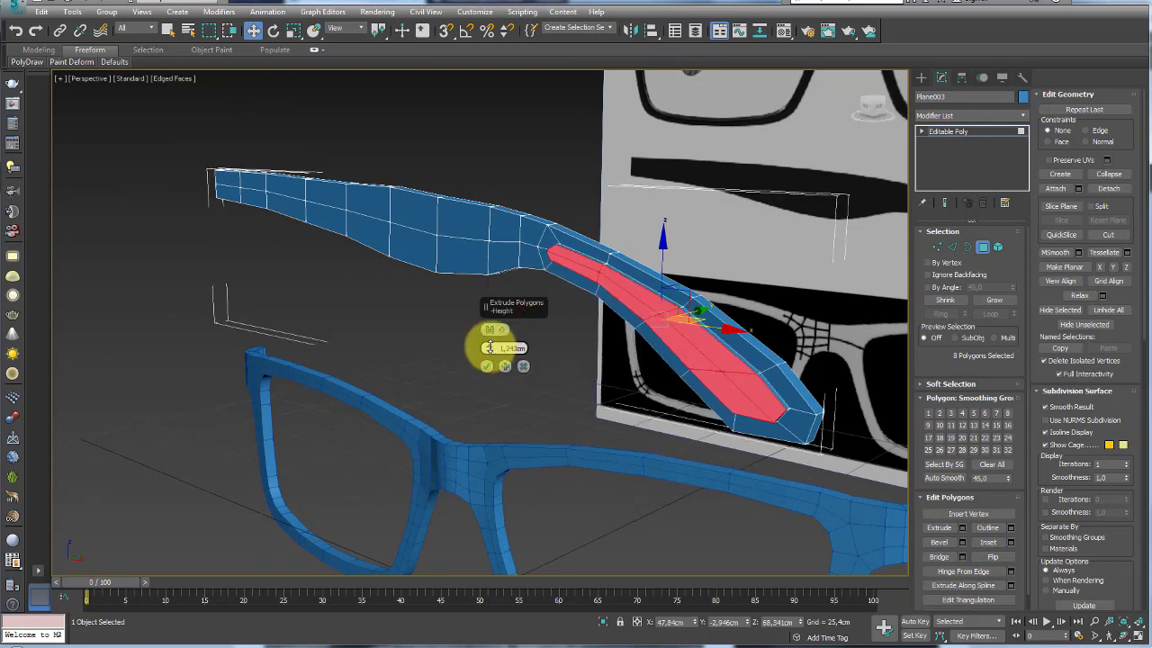
left_click(487, 366)
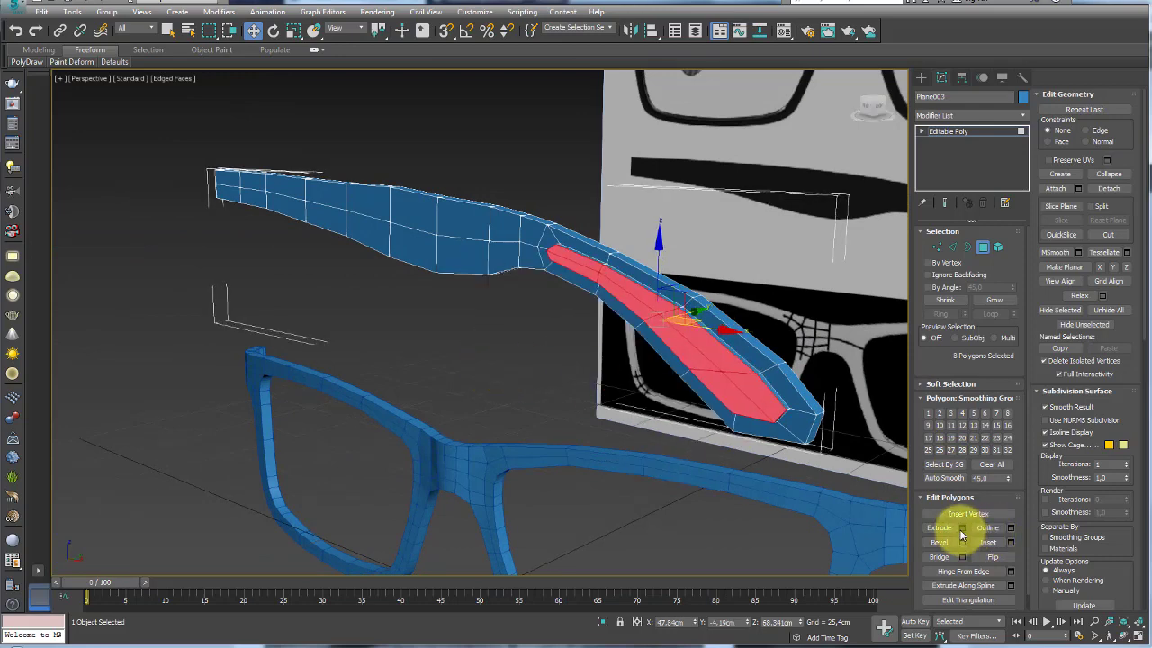
Bevel the selected polygons with Height 1,865cm and Outline -0,932cm to form a recessed groove.
left_click(961, 541)
right_click(493, 346)
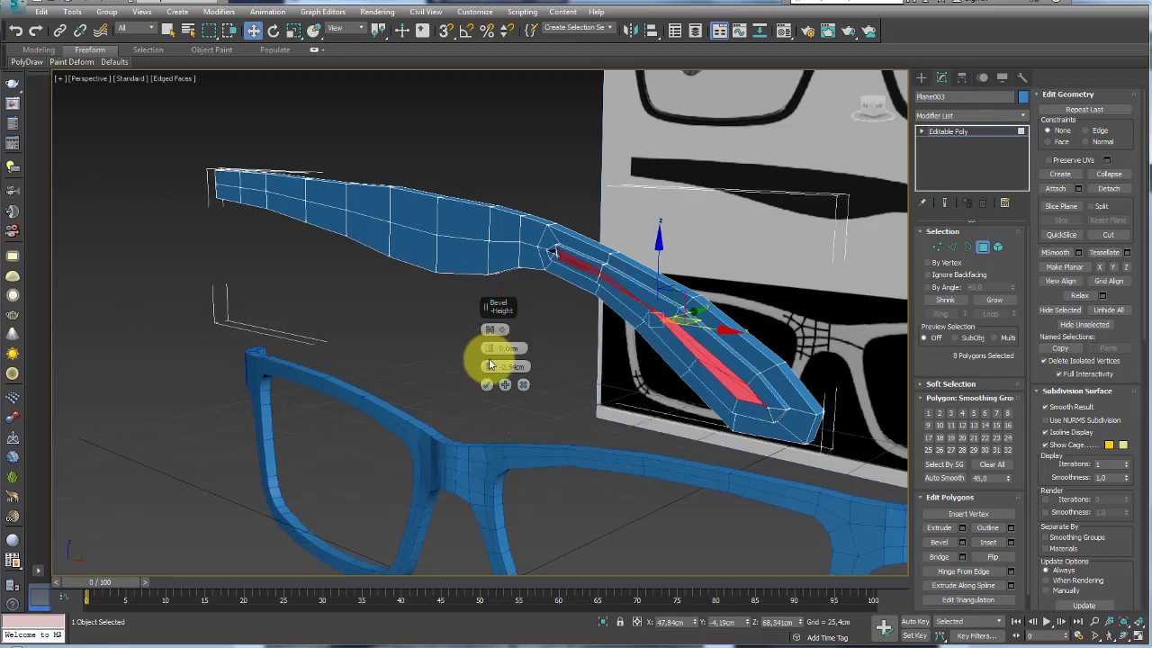
right_click(488, 359)
left_click(491, 360)
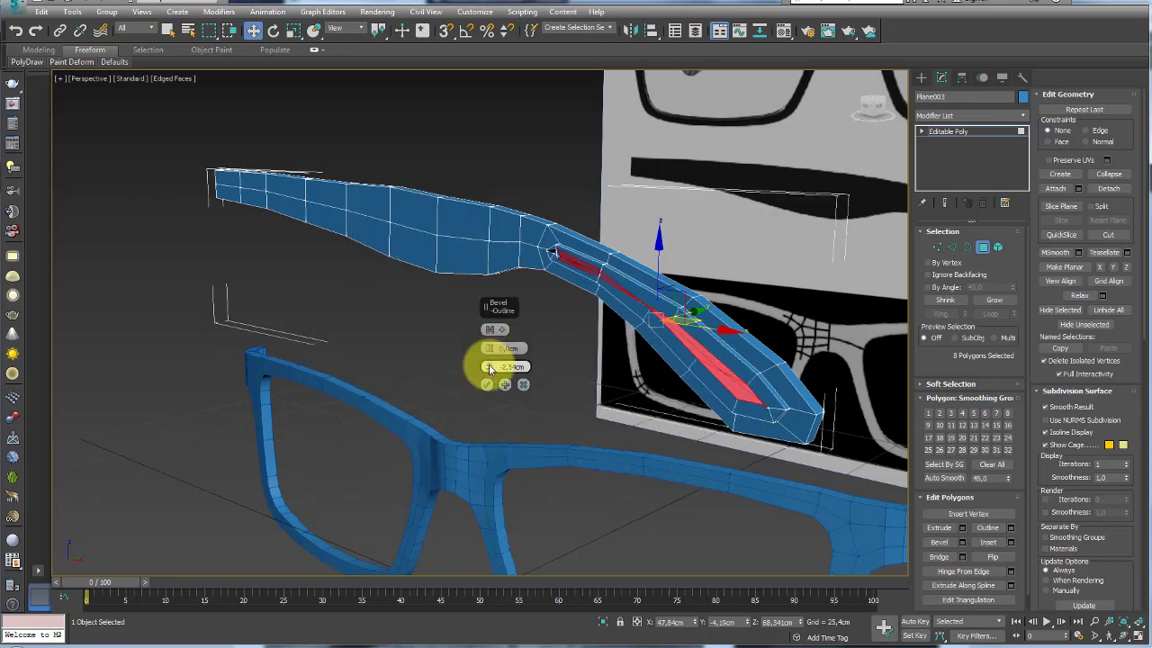
right_click(491, 367)
left_click_drag(489, 349, 689, 347)
middle_click_drag(689, 348, 560, 342, "alt")
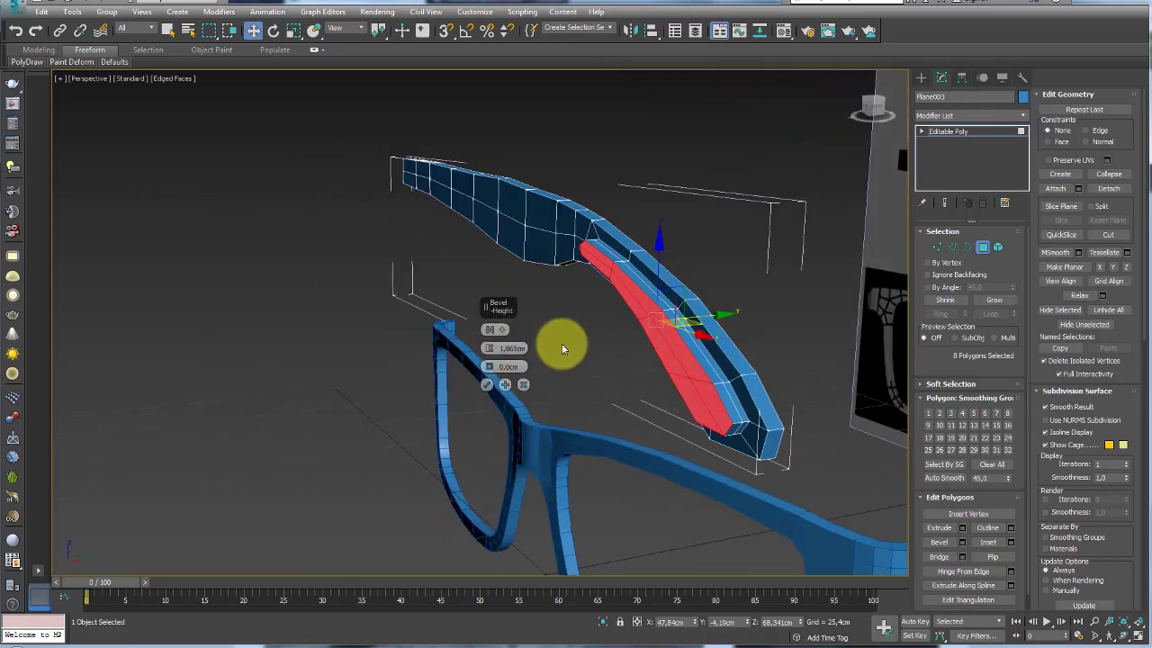
left_click_drag(489, 364, 489, 348)
left_click(487, 384)
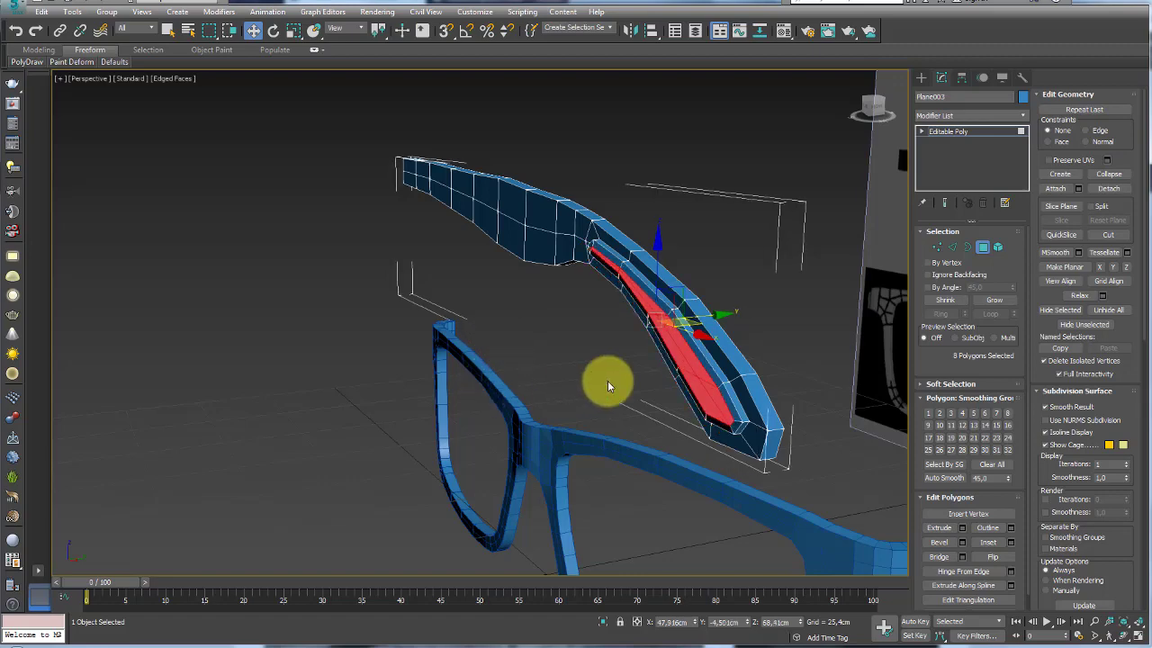
mouse_move(607, 380)
middle_mouse_down("alt")
mouse_move(730, 393)
mouse_move(735, 324)
middle_mouse_up("alt")
scroll(735, 323, "up", 3)
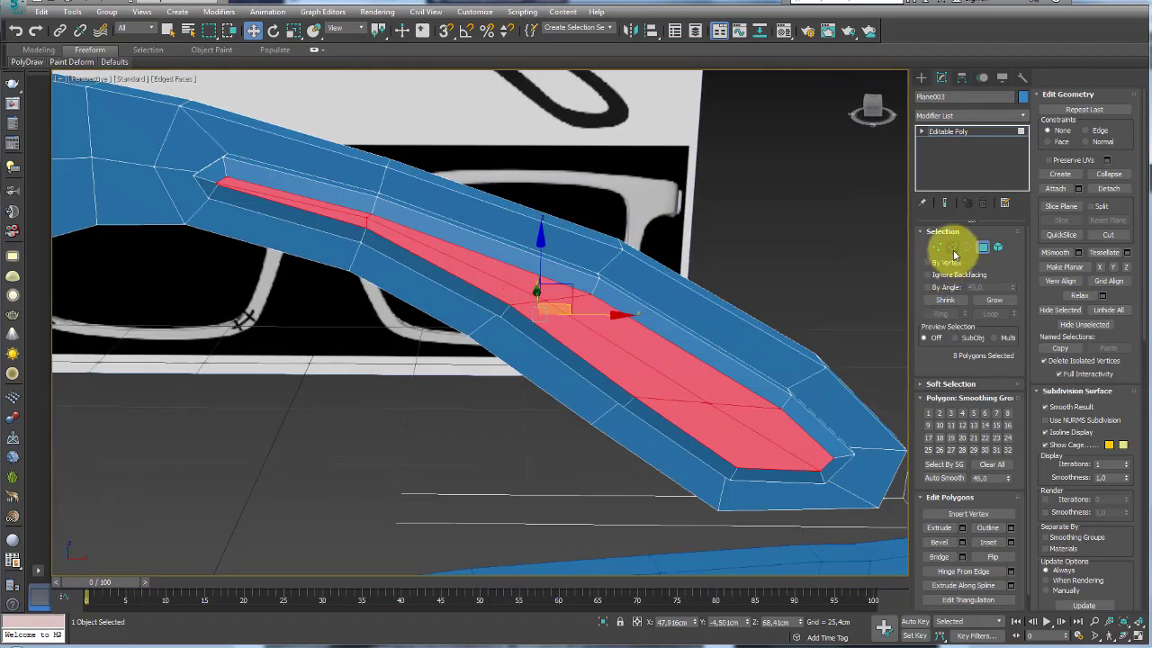
Connect the selected groove edges with a new support loop slid to -64.
left_click(952, 247)
mouse_move(818, 360)
middle_mouse_down("alt")
mouse_move(675, 404)
mouse_move(734, 316)
mouse_move(731, 356)
middle_mouse_up("alt")
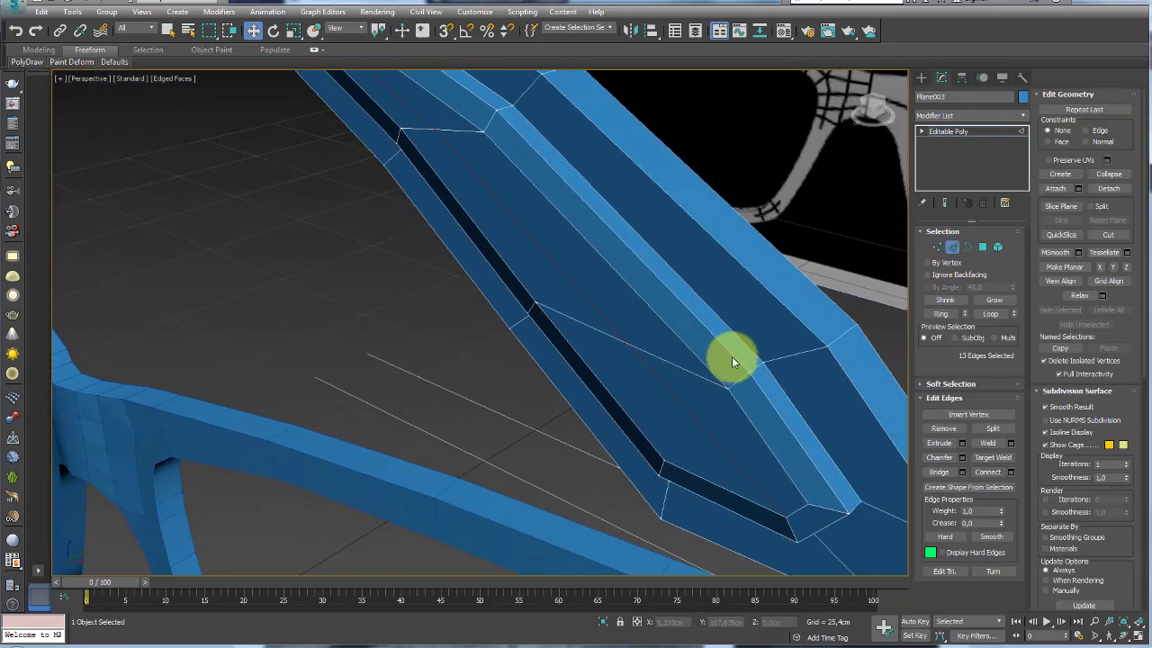
left_click(753, 369, "alt")
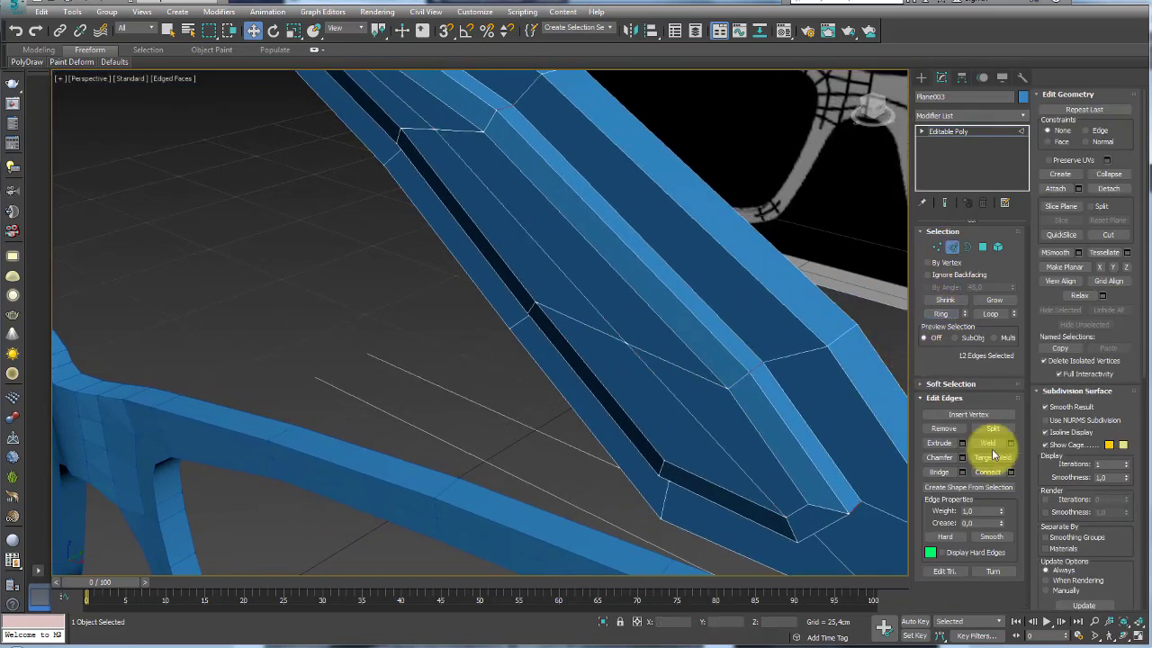
left_click(1010, 471)
left_click_drag(489, 364, 525, 540)
left_click(486, 385)
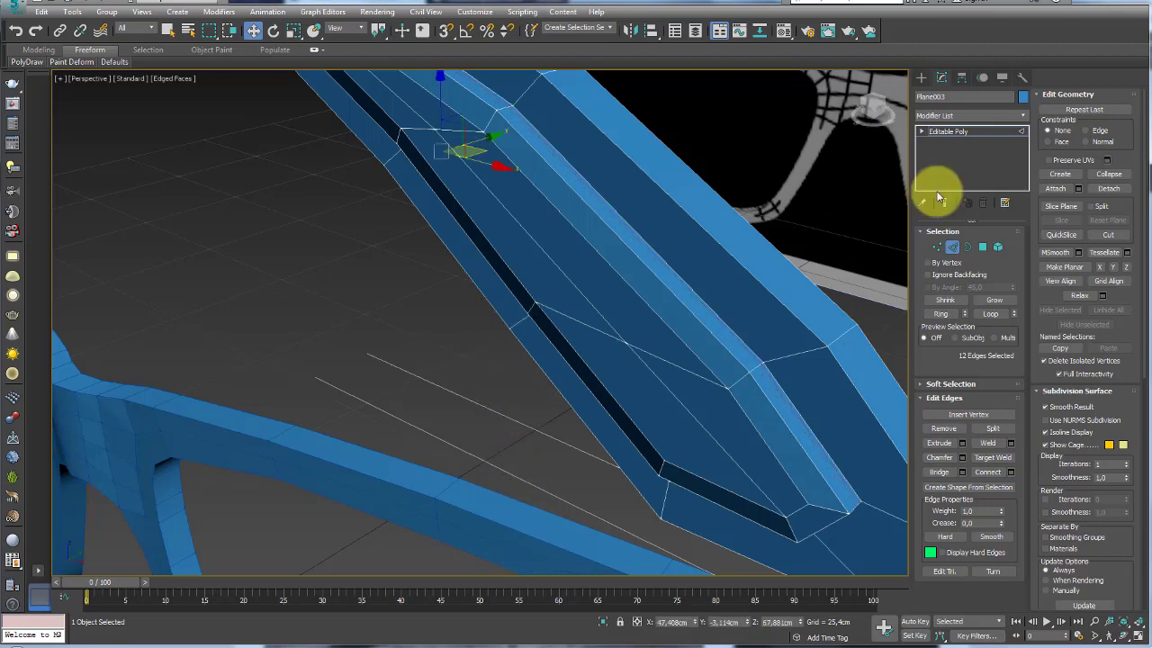
Add TurboSmooth to the temple arm with 2 iterations and Isoline Display on.
left_click(948, 131)
scroll(585, 213, "down", 5)
middle_click_drag(599, 219, 489, 210, "alt")
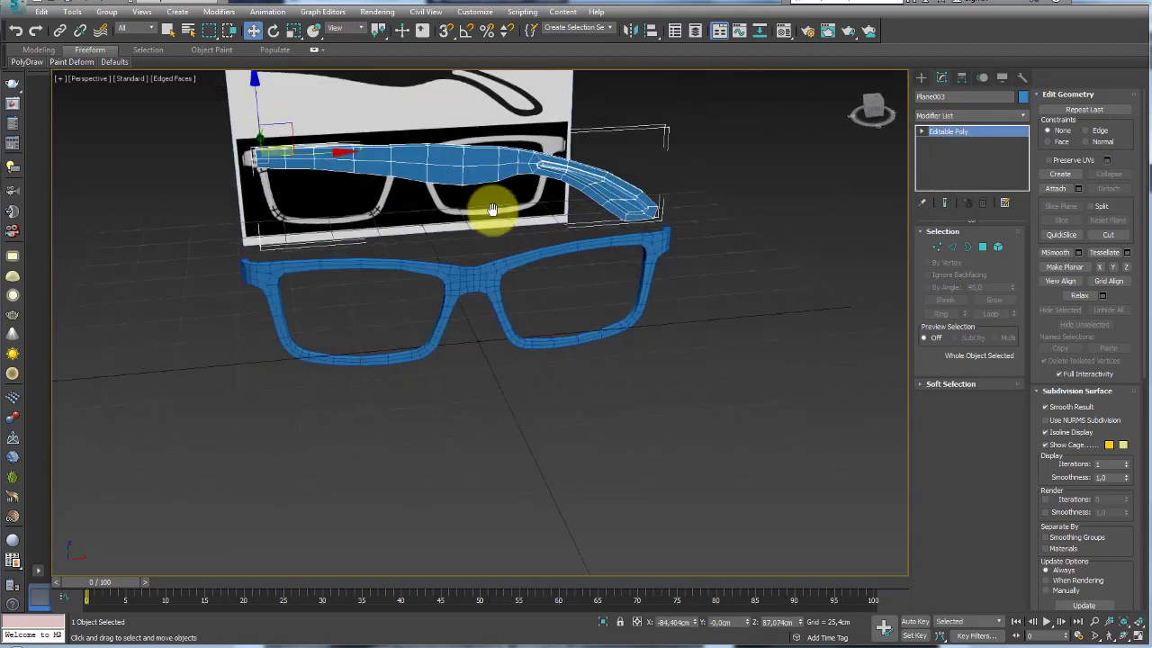
scroll(539, 270, "up", 5)
middle_click_drag(645, 334, 612, 220, "alt")
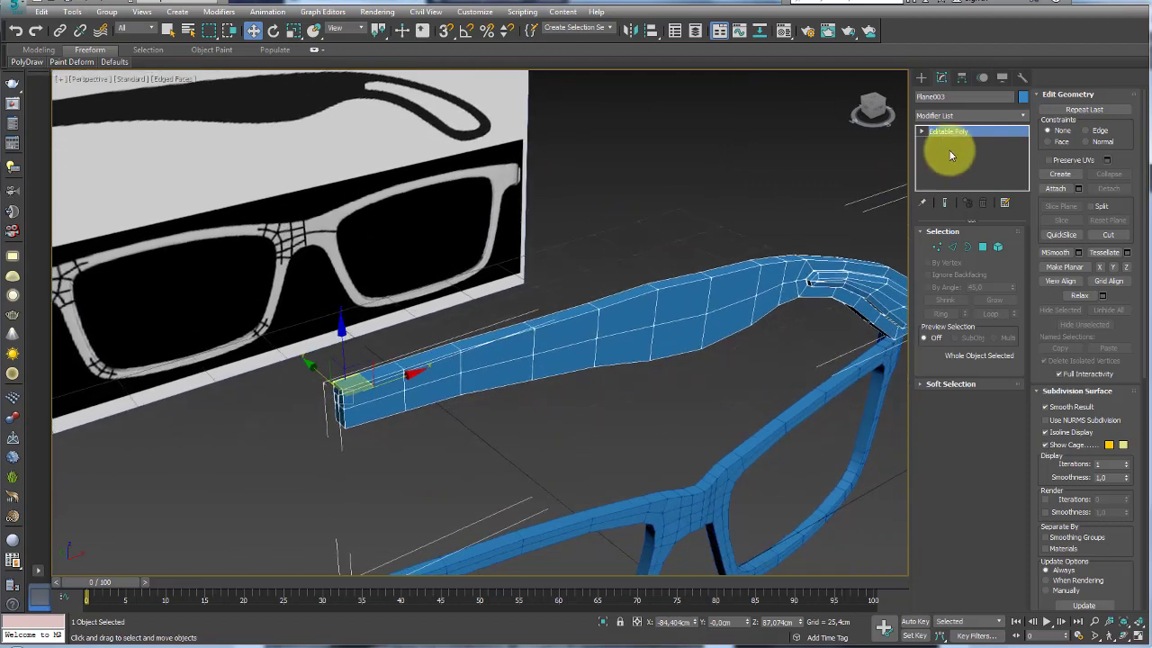
left_click(1024, 116)
left_click(1024, 116)
key("t")
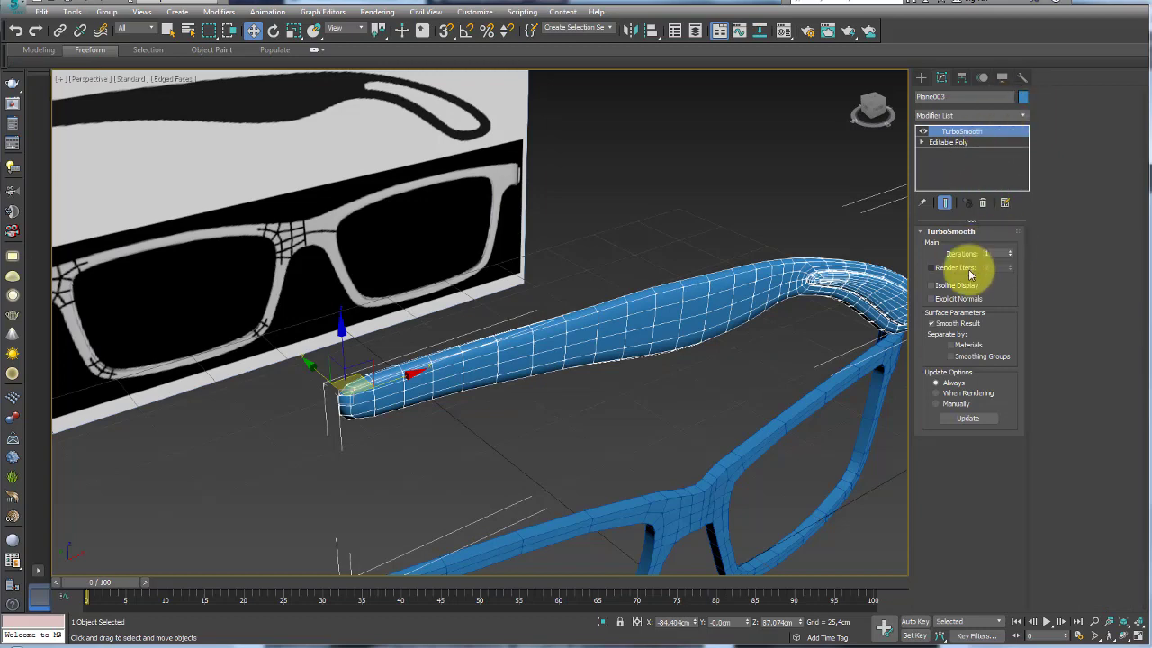
left_click(932, 286)
left_click(1009, 250)
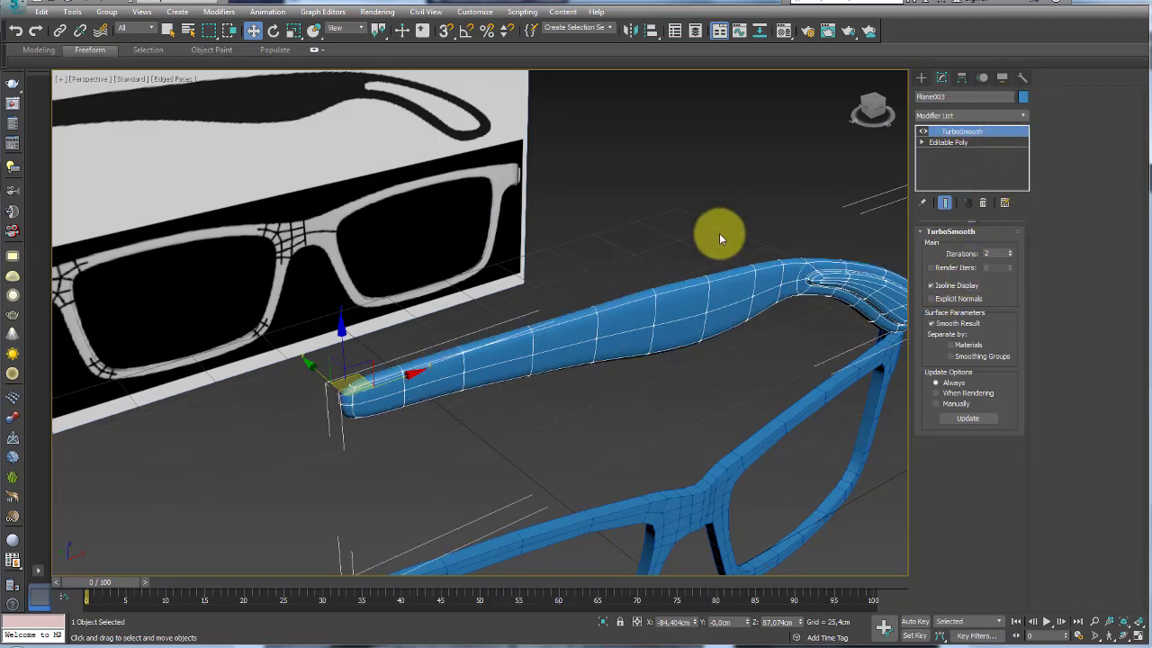
Inspect the smoothed arm without the wireframe overlay, then reselect it.
mouse_move(720, 239)
middle_mouse_down("alt")
mouse_move(640, 319)
mouse_move(611, 285)
mouse_move(681, 316)
mouse_move(504, 322)
mouse_move(412, 298)
mouse_move(463, 381)
mouse_move(548, 232)
mouse_move(543, 273)
mouse_move(561, 219)
mouse_move(506, 244)
mouse_move(552, 219)
middle_mouse_up("alt")
left_click(537, 355)
key("F4")
left_click(522, 239)
middle_click_drag(401, 311, 446, 314)
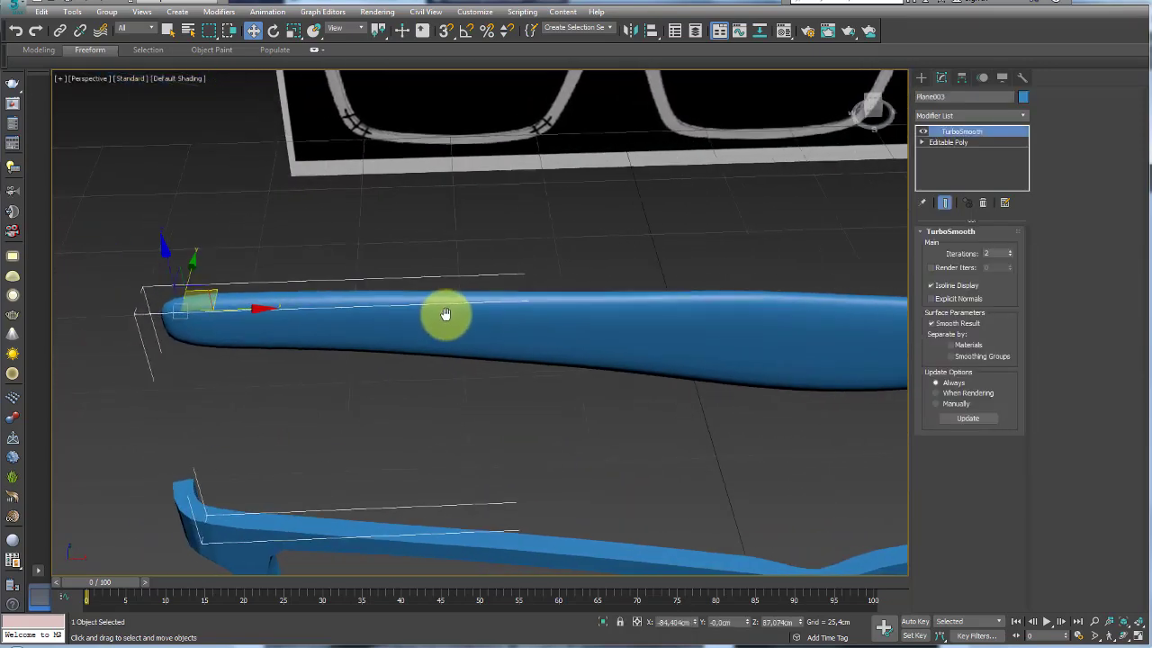
On the base mesh, connect an edge ring on the arm with 2 pinched segments.
left_click(946, 143)
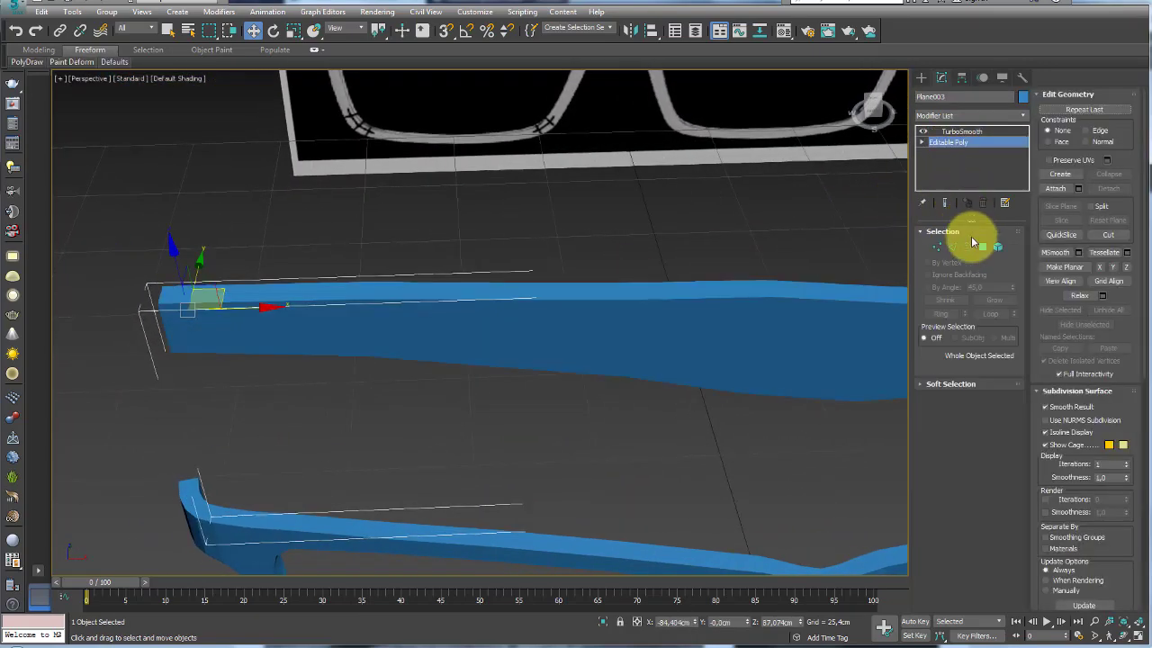
left_click(954, 247)
key("F4")
mouse_move(462, 311)
middle_mouse_down("alt")
mouse_move(383, 318)
mouse_move(409, 310)
middle_mouse_up("alt")
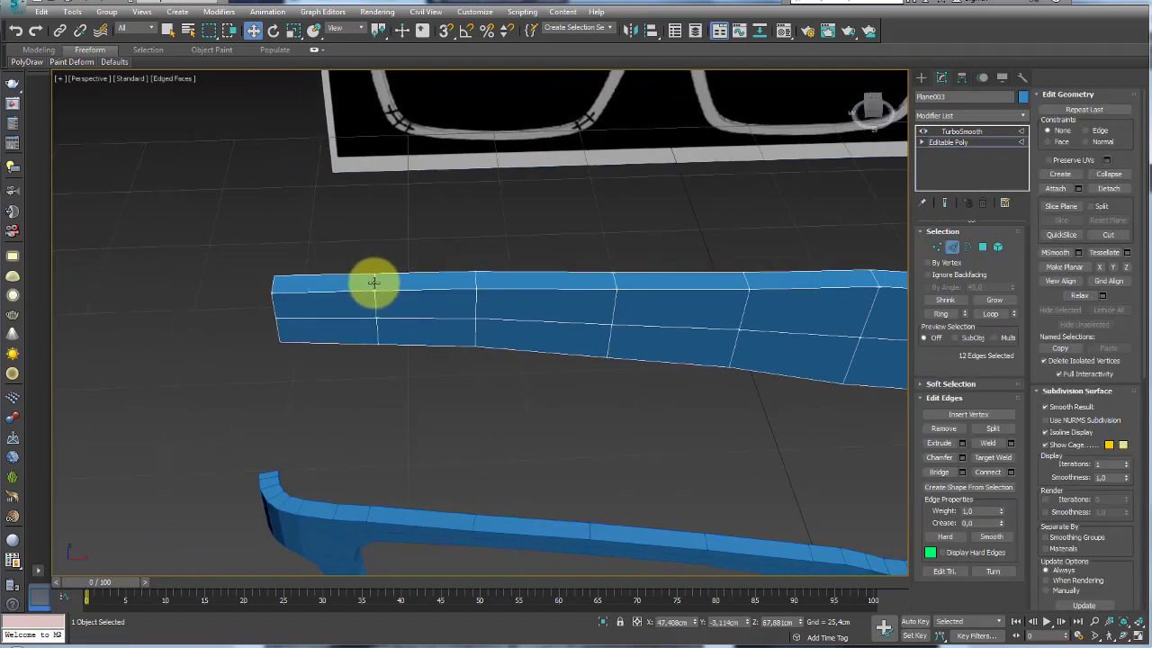
left_click(374, 282)
left_click(943, 312)
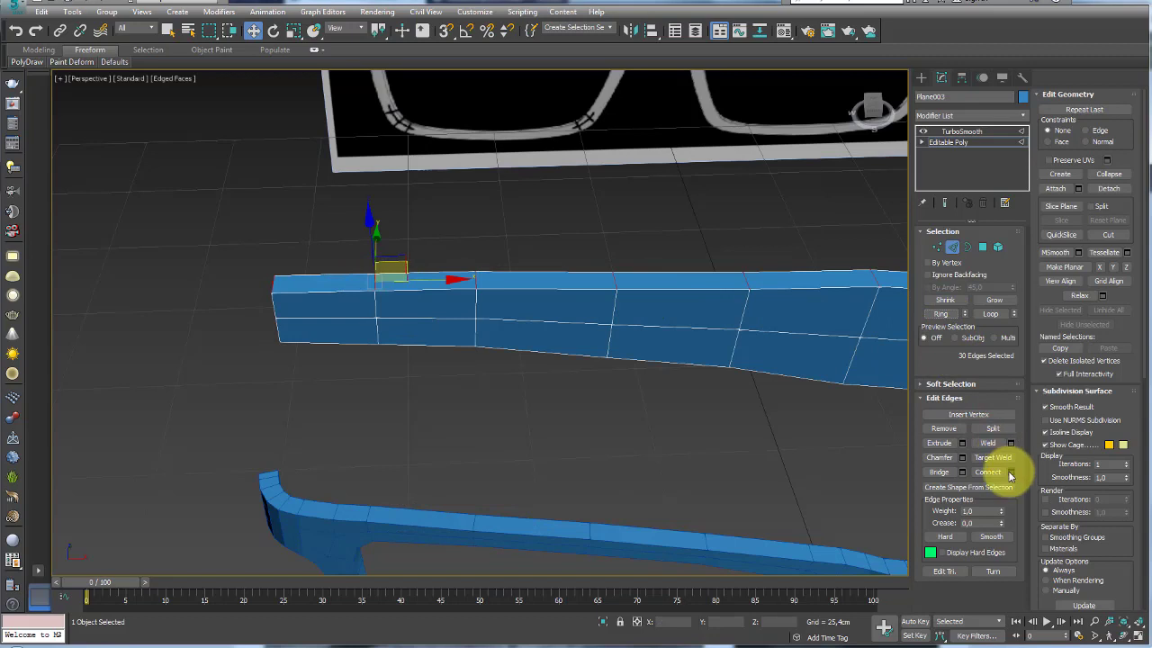
left_click(1011, 473)
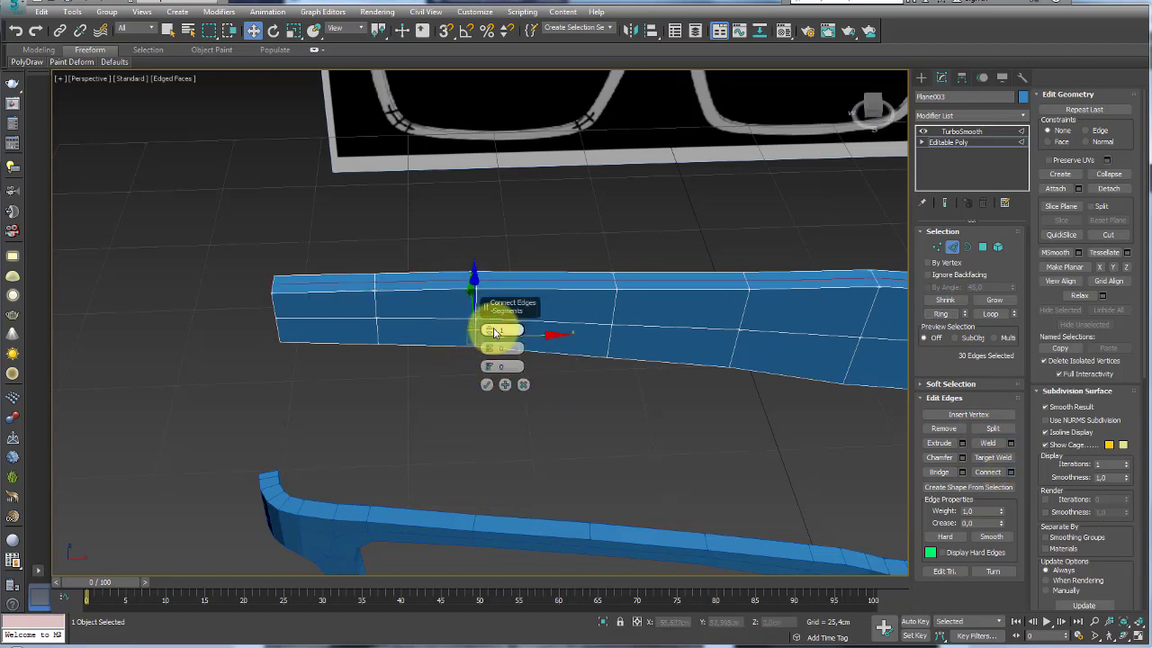
left_click_drag(490, 332, 492, 188)
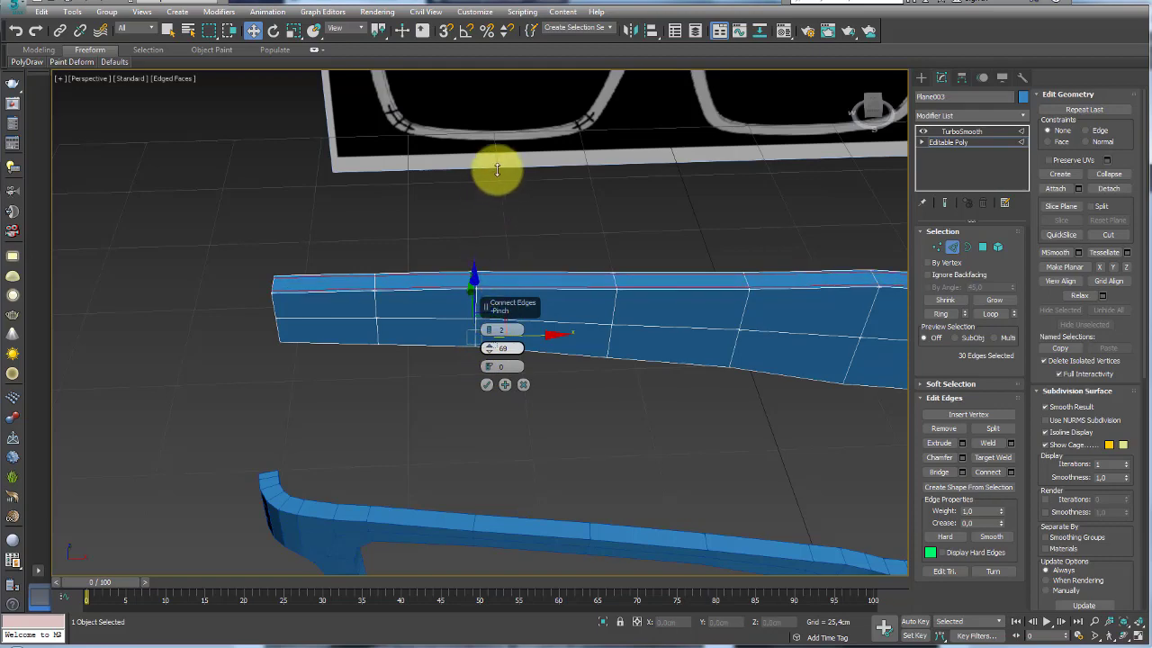
middle_click_drag(360, 231, 372, 381, "alt")
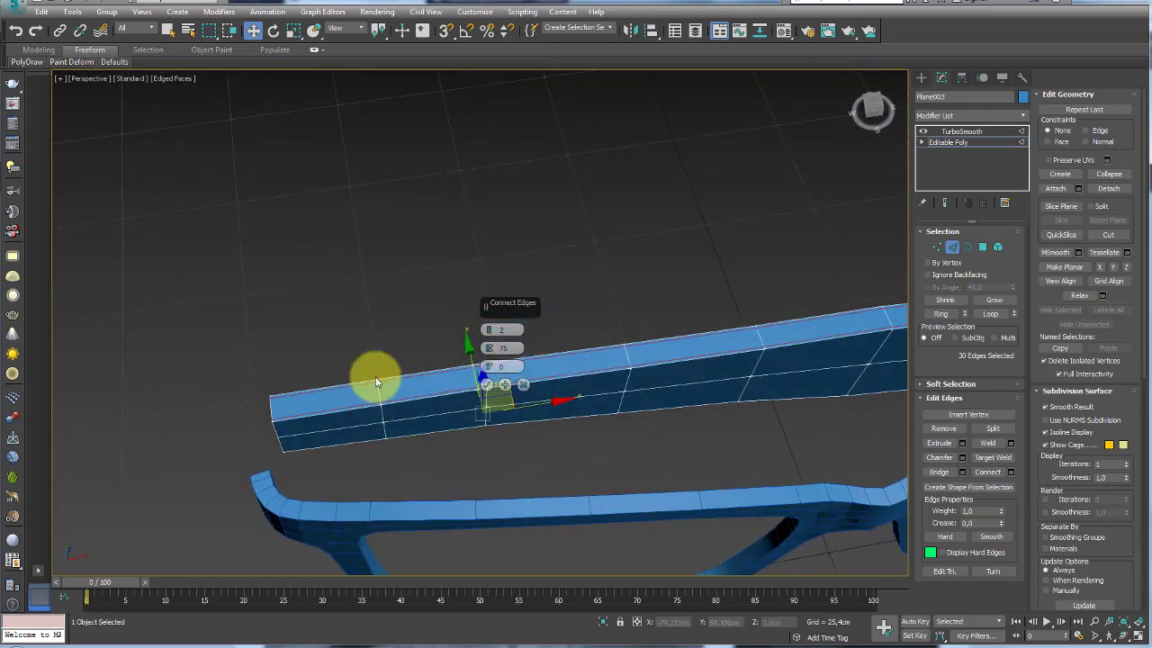
scroll(393, 327, "up", 3)
middle_click_drag(393, 327, 490, 355, "alt")
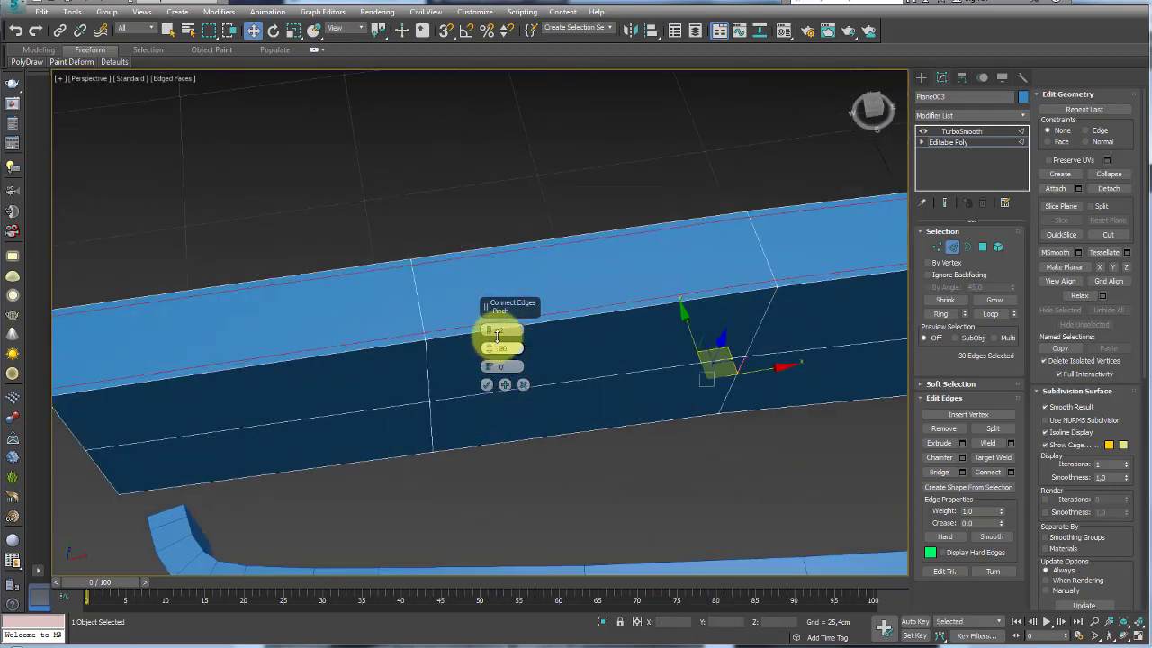
left_click(487, 384)
Connect the front section's edge ring with a loop slid to -96 near the end face.
mouse_move(347, 378)
middle_mouse_down("alt")
mouse_move(514, 314)
mouse_move(500, 224)
mouse_move(539, 326)
mouse_move(552, 249)
middle_mouse_up("alt")
left_click(553, 249)
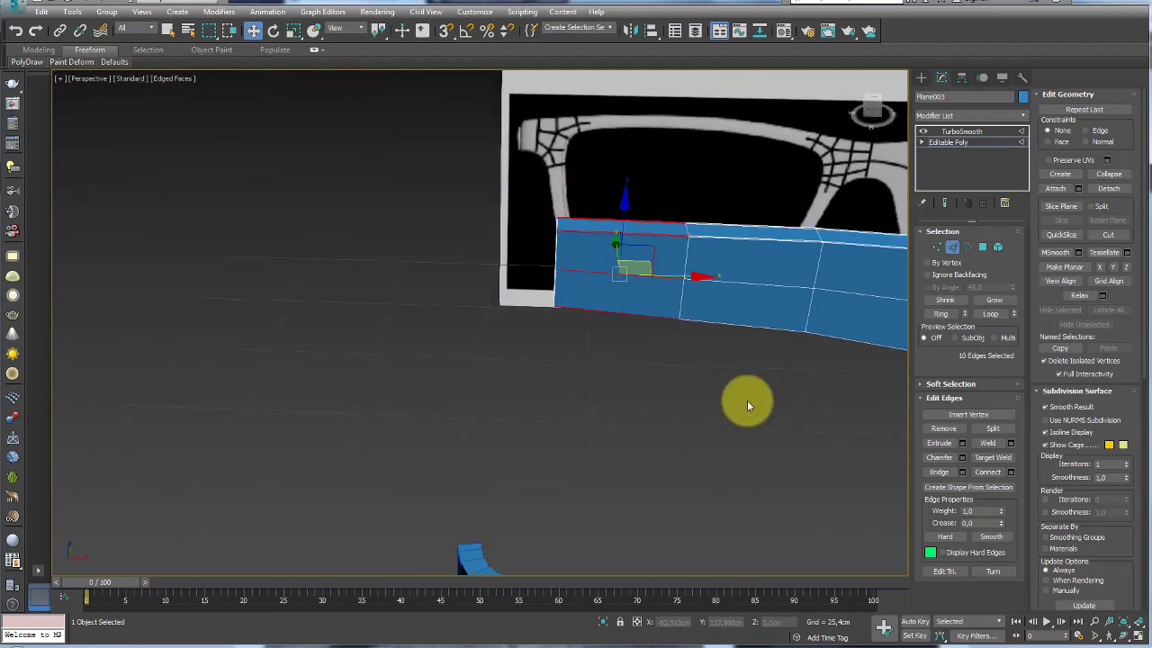
left_click(1010, 473)
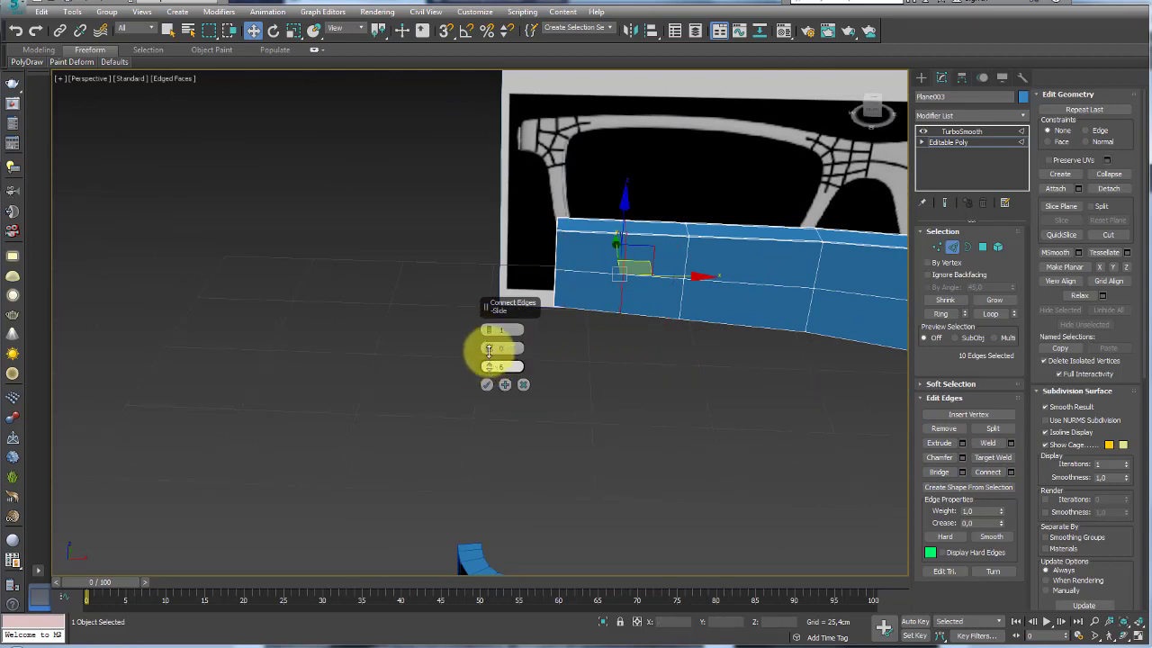
left_click_drag(488, 350, 529, 565)
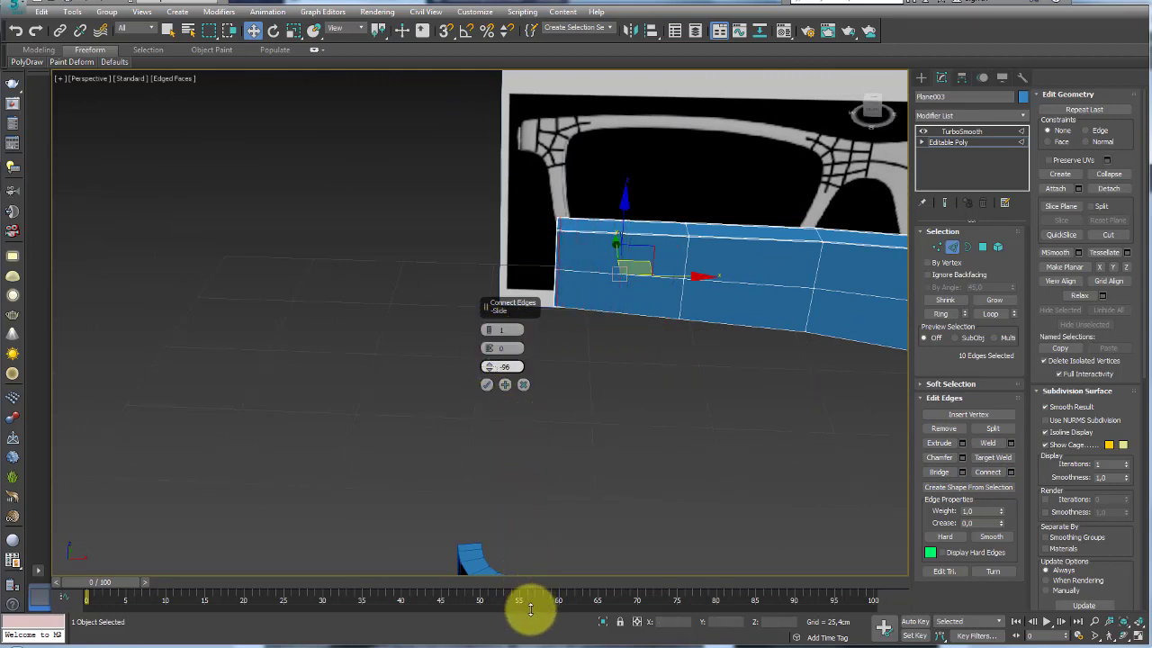
left_click(487, 384)
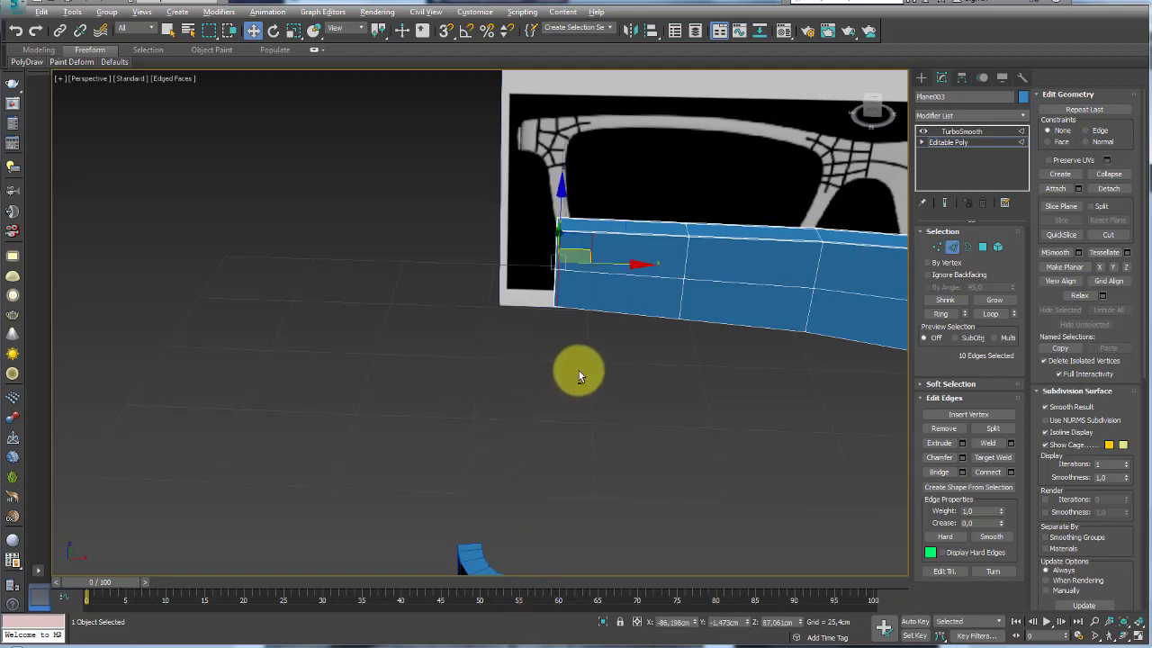
mouse_move(576, 372)
middle_mouse_down("alt")
mouse_move(688, 347)
mouse_move(668, 359)
middle_mouse_up("alt")
scroll(587, 211, "up", 1)
scroll(545, 252, "up", 2)
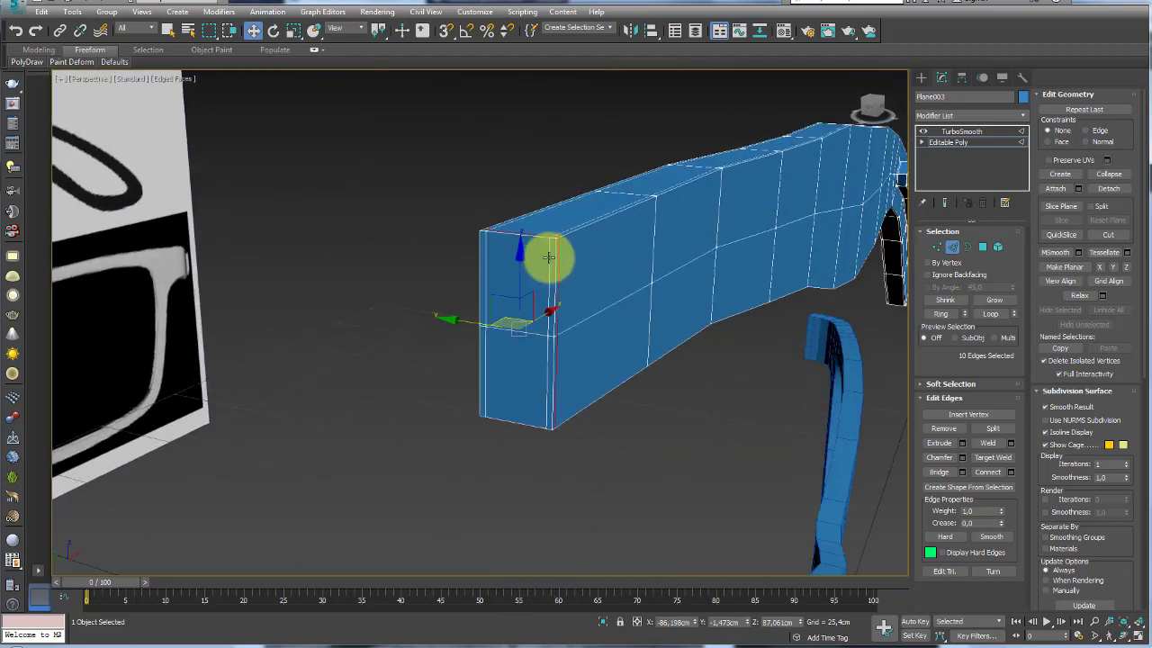
scroll(551, 256, "up", 2)
scroll(554, 254, "down", 3)
middle_click_drag(555, 252, 570, 262, "alt")
scroll(558, 257, "up", 3)
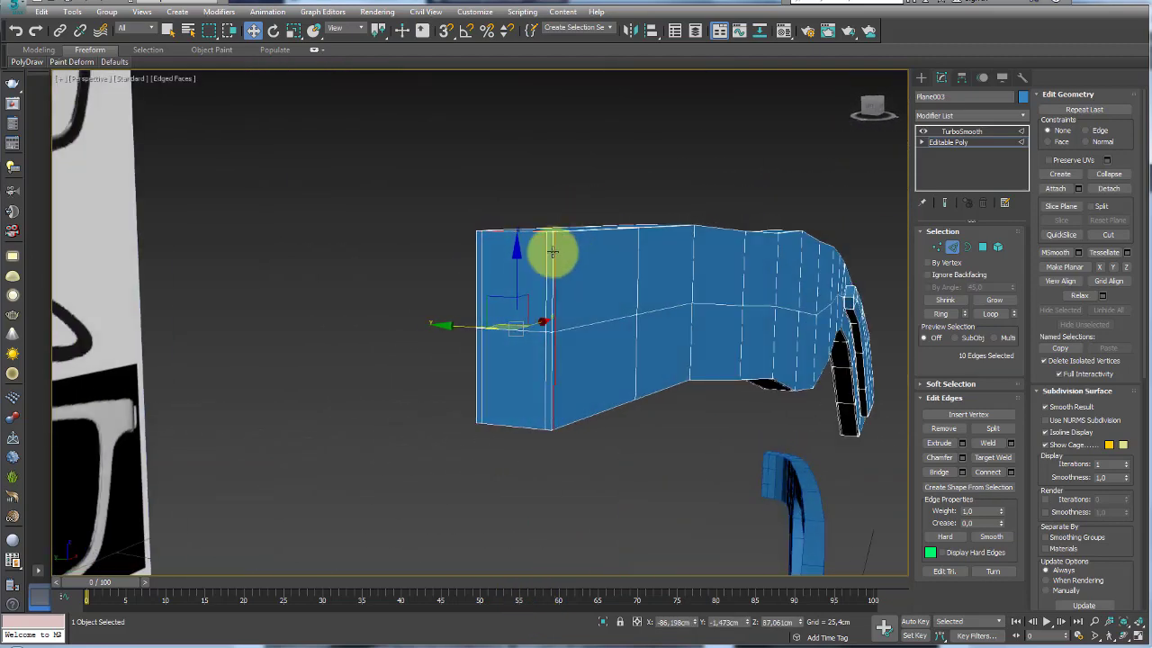
Preview the smoothed arm, then add a support loop near the top edge with Slide 82.
left_click(958, 131)
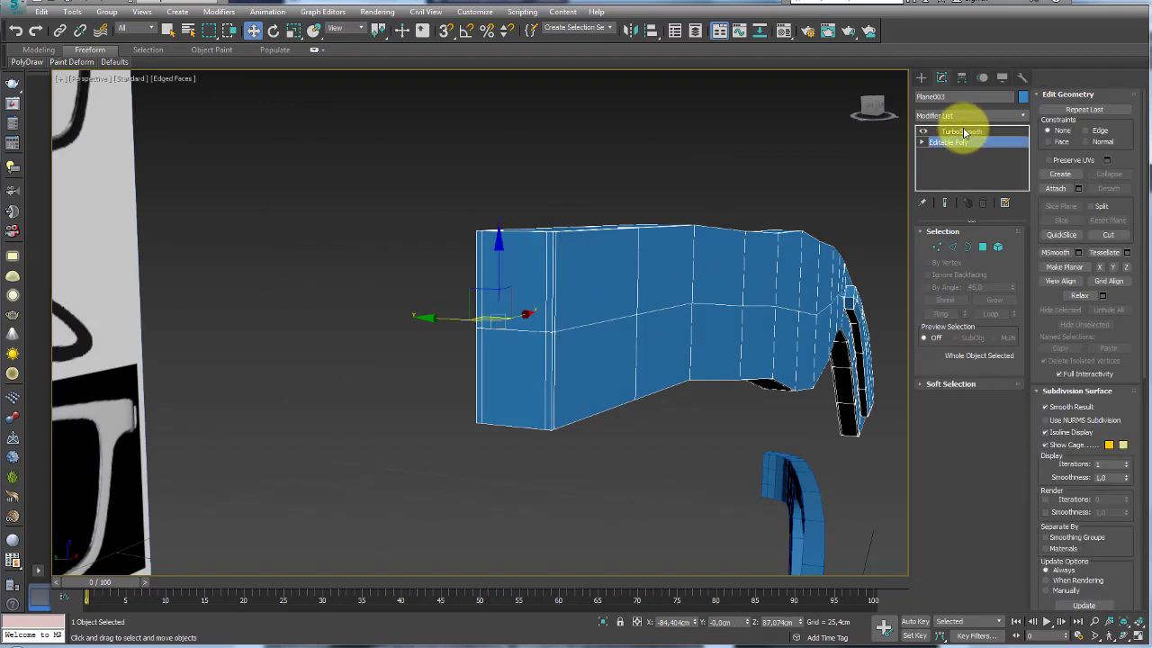
mouse_move(655, 263)
middle_mouse_down("alt")
mouse_move(609, 270)
mouse_move(644, 277)
middle_mouse_up("alt")
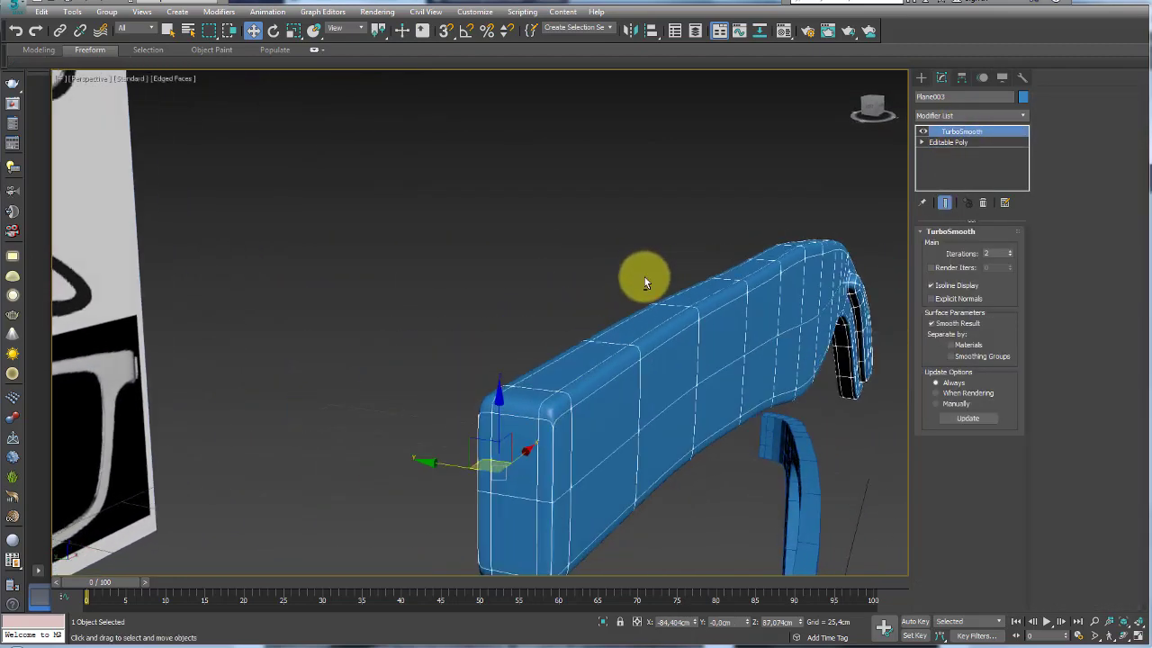
middle_click_drag(555, 406, 548, 355, "alt")
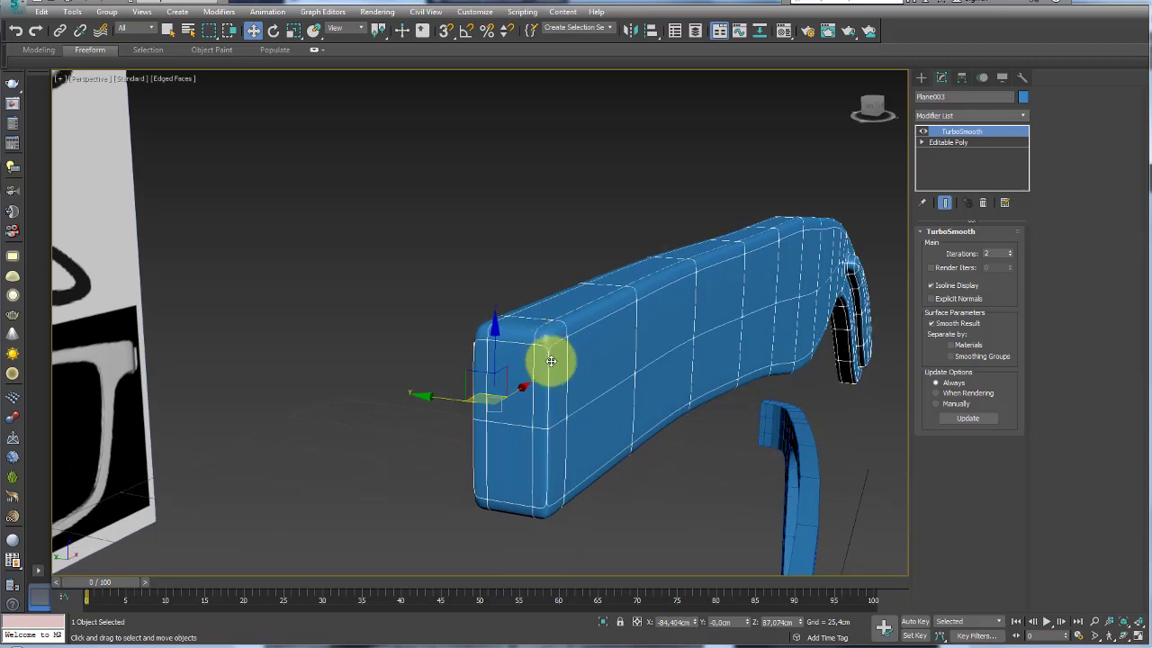
left_click(950, 142)
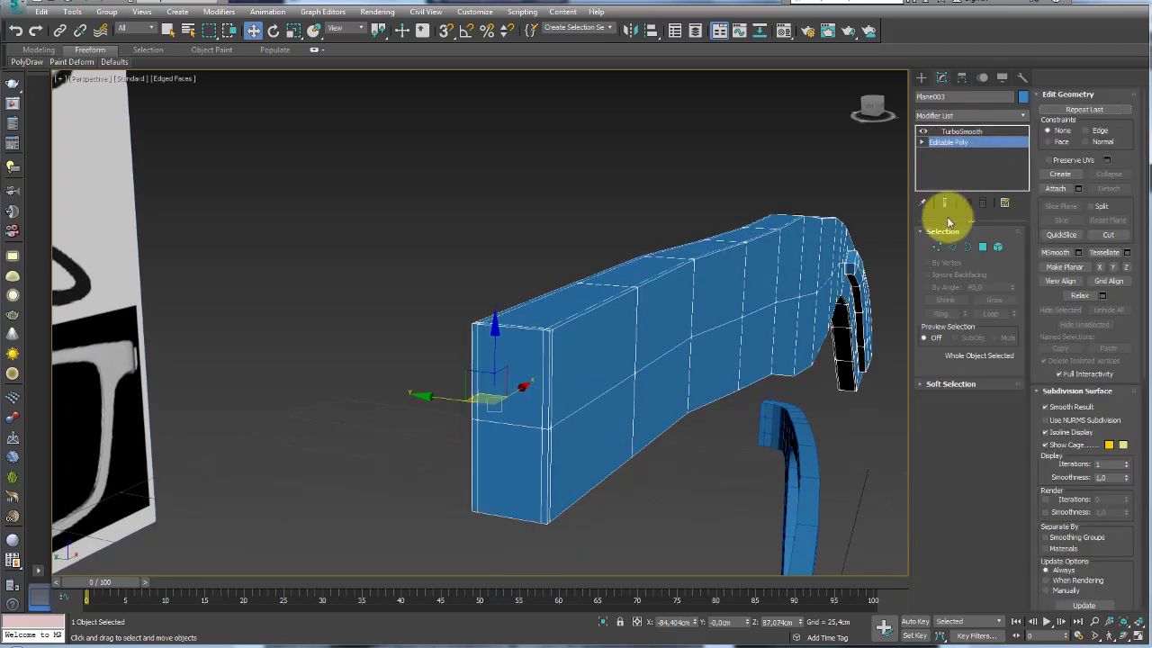
middle_click_drag(826, 268, 804, 267, "alt")
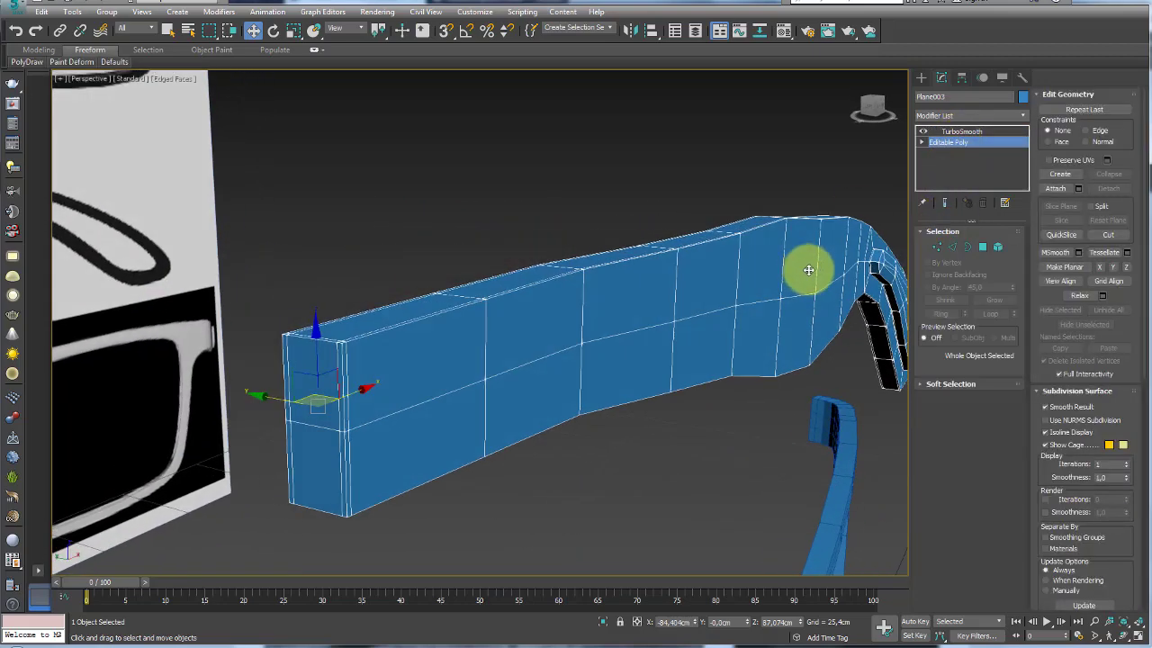
left_click(953, 246)
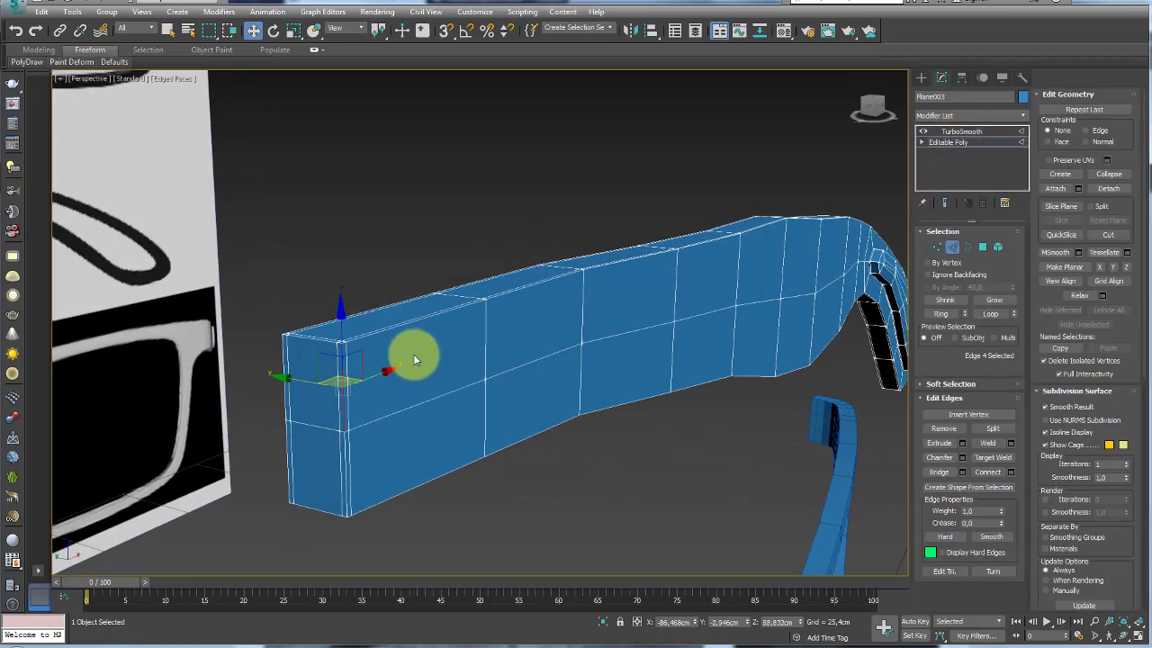
left_click(941, 313)
left_click(970, 458)
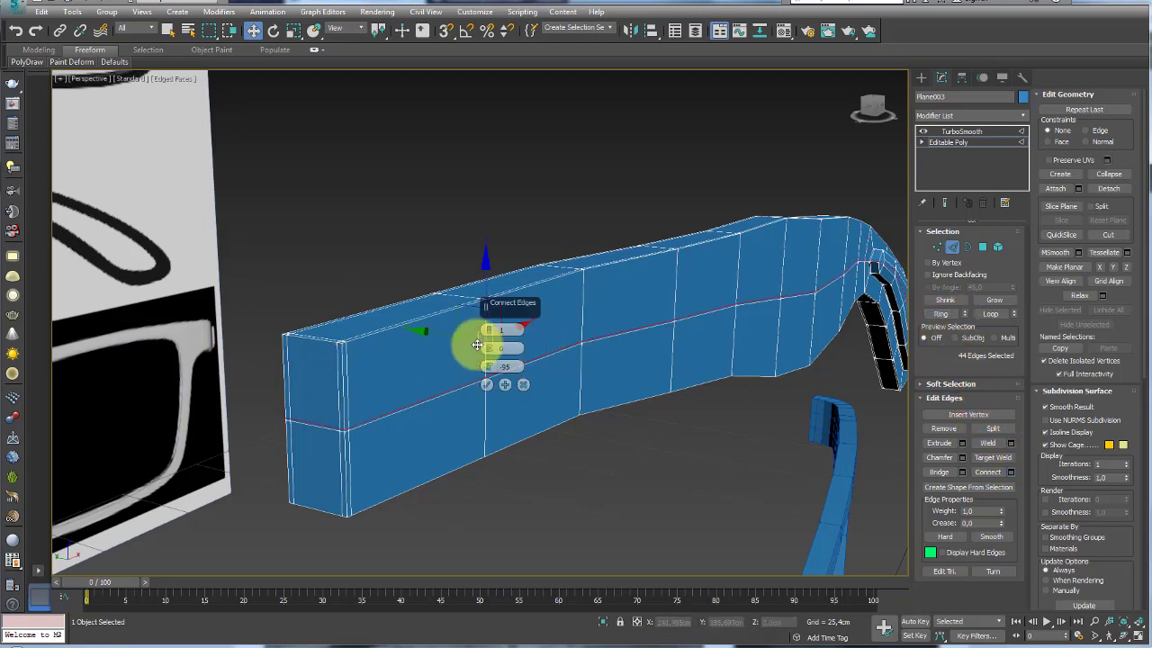
left_click_drag(490, 369, 511, 159)
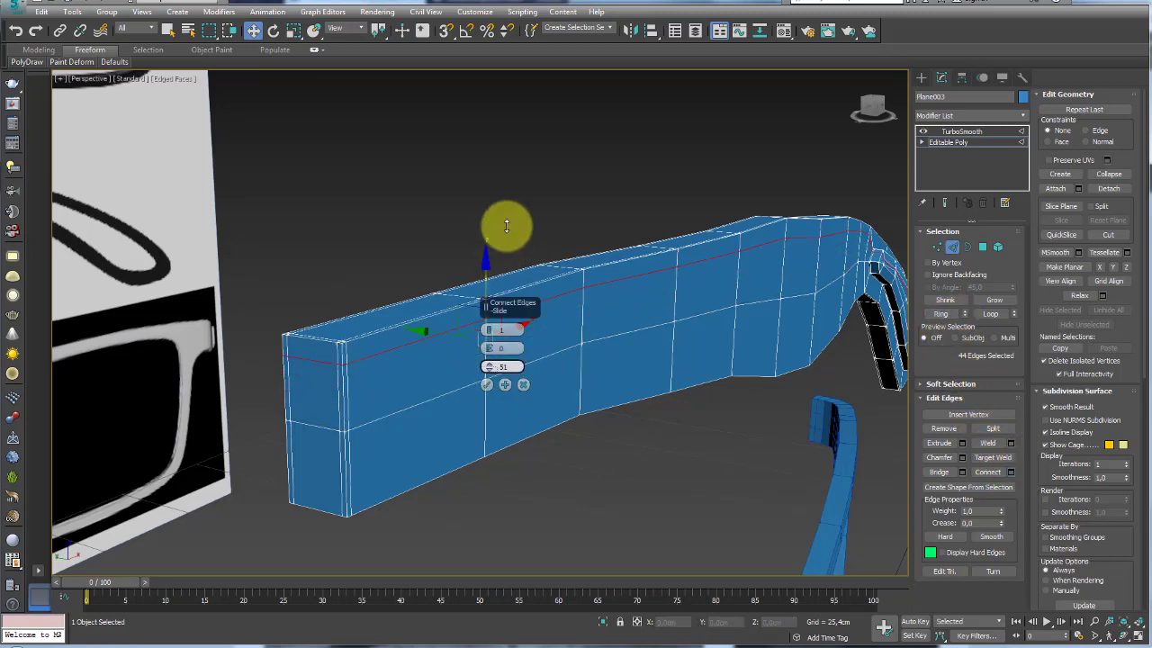
left_click(486, 385)
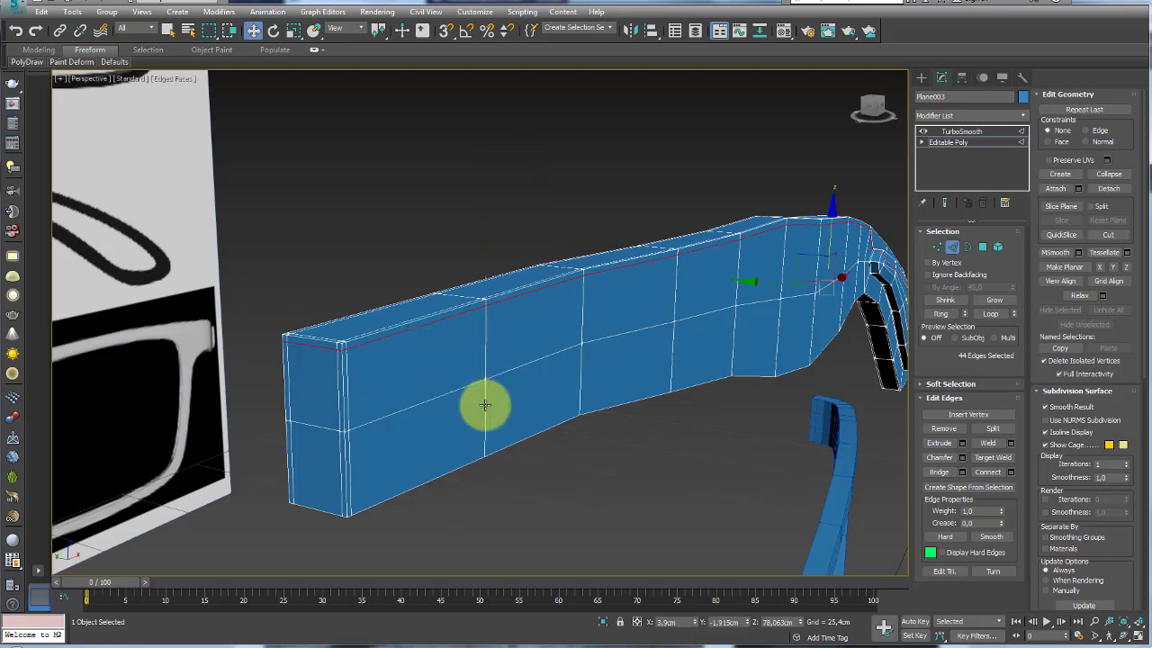
Add another ring-connected loop slid to -85 near the bottom edge and re-enable TurboSmooth.
left_click(486, 416)
left_click(941, 313)
left_click(1010, 471)
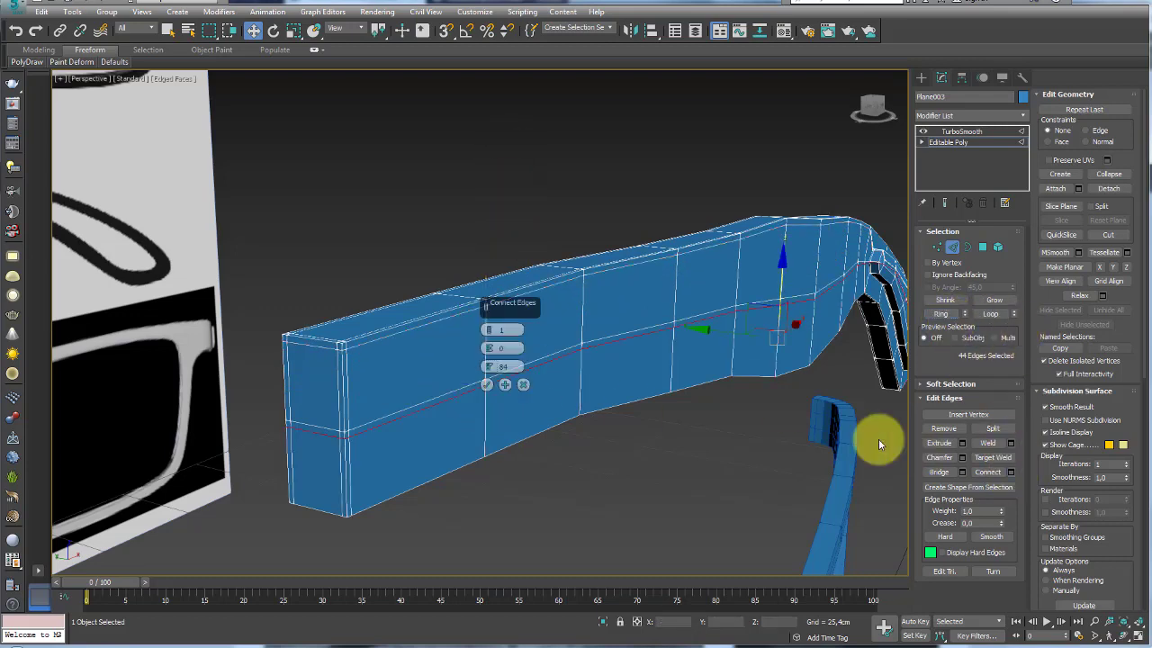
left_click_drag(493, 369, 530, 119)
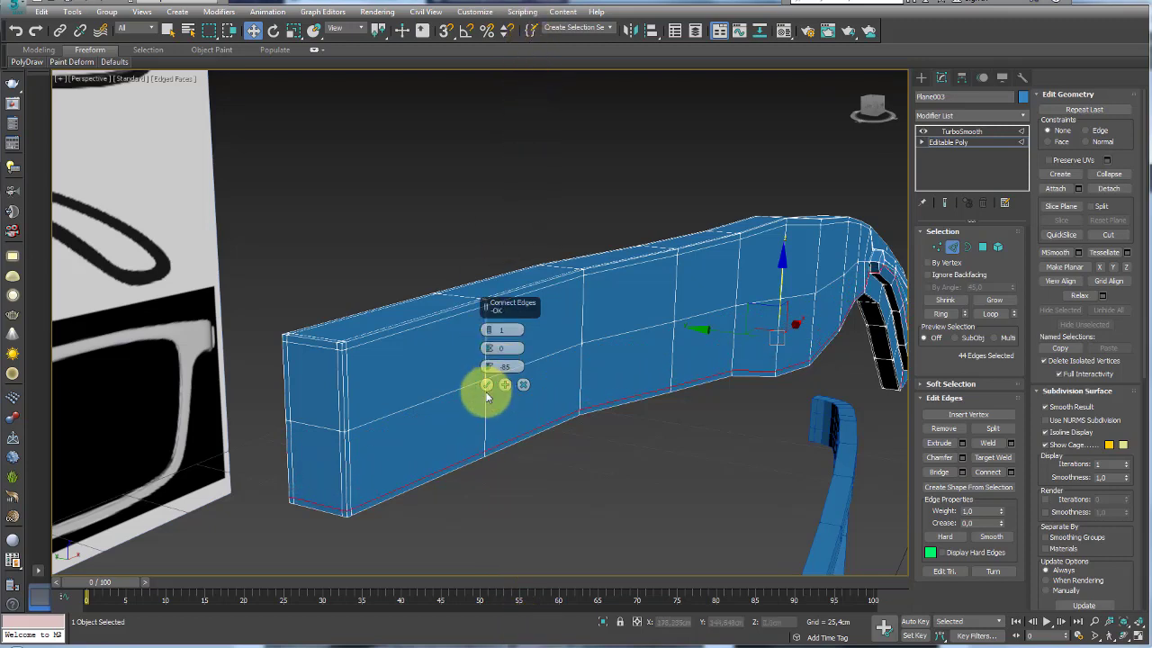
left_click(936, 313)
left_click(486, 385)
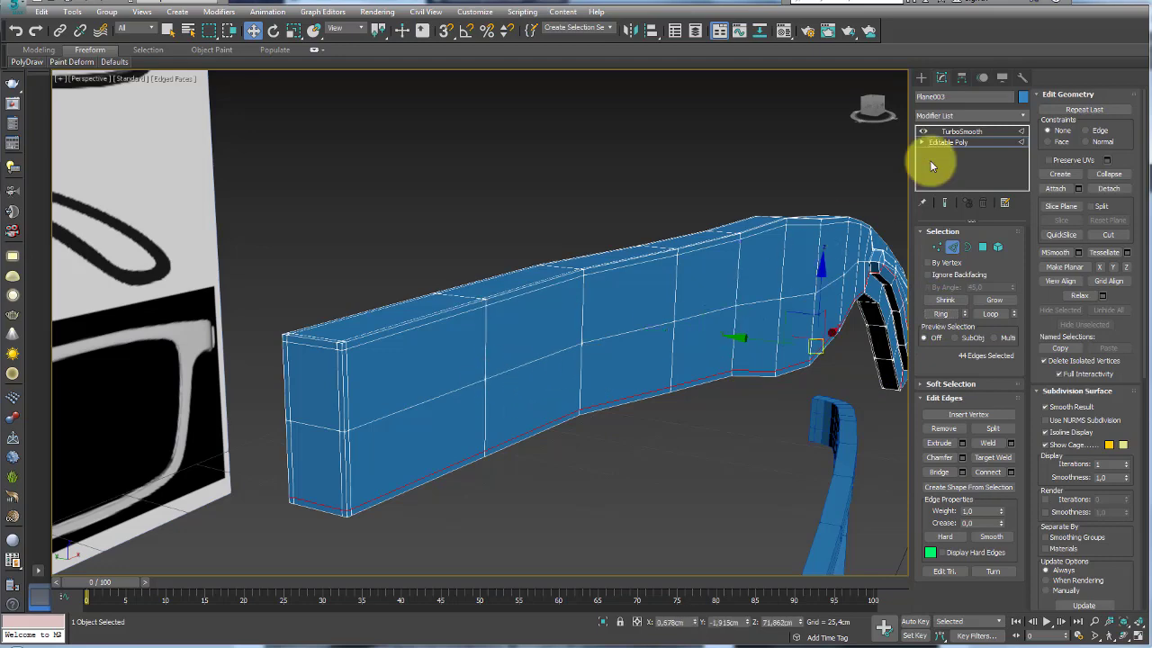
left_click(954, 132)
mouse_move(690, 231)
middle_mouse_down("alt")
mouse_move(746, 257)
mouse_move(663, 251)
mouse_move(846, 212)
middle_mouse_up("alt")
left_click(921, 142)
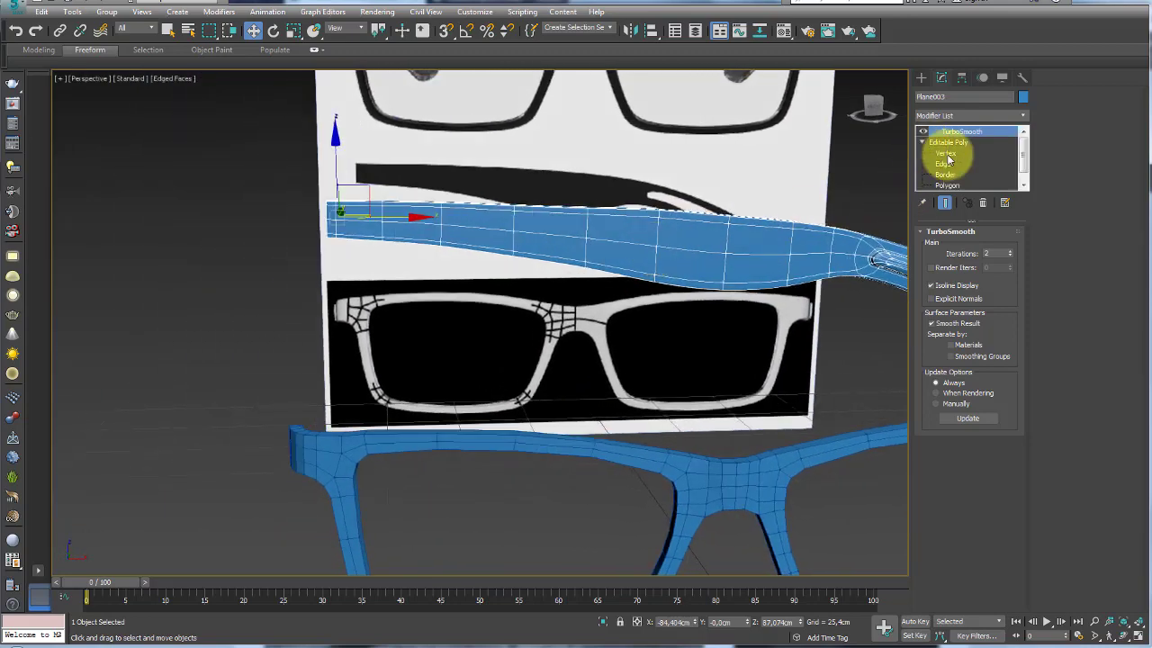
left_click(945, 153)
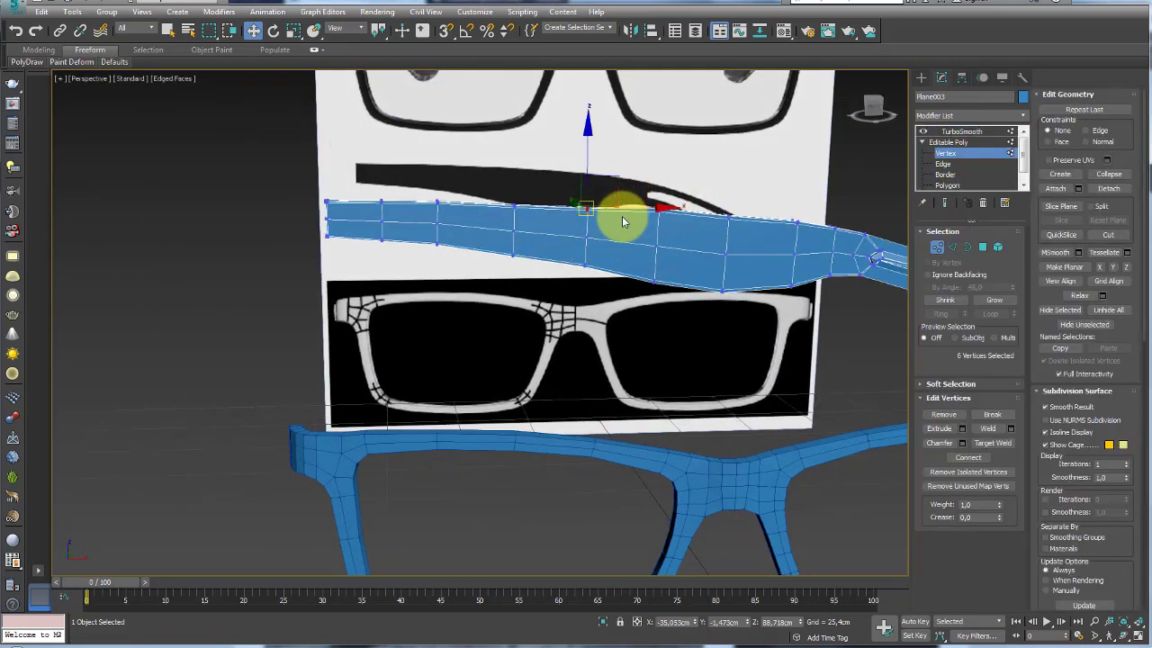
key("f")
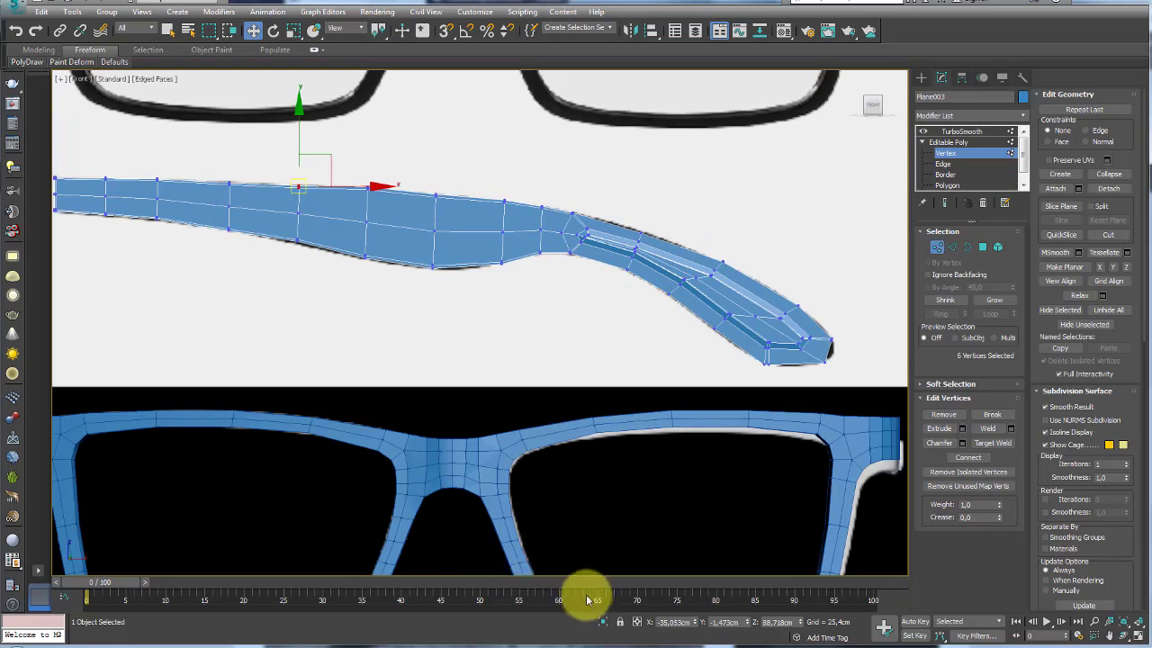
key("z")
scroll(537, 352, "down", 3)
scroll(501, 417, "down", 2)
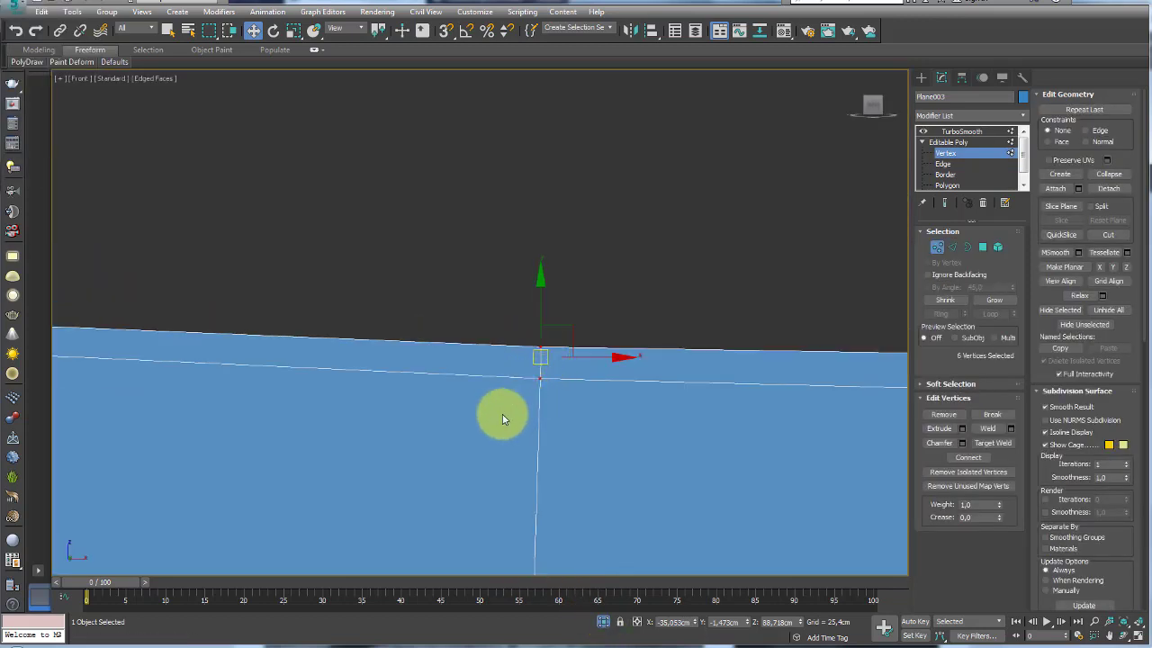
scroll(504, 432, "down", 3)
middle_click_drag(504, 431, 521, 296)
scroll(531, 292, "up", 3)
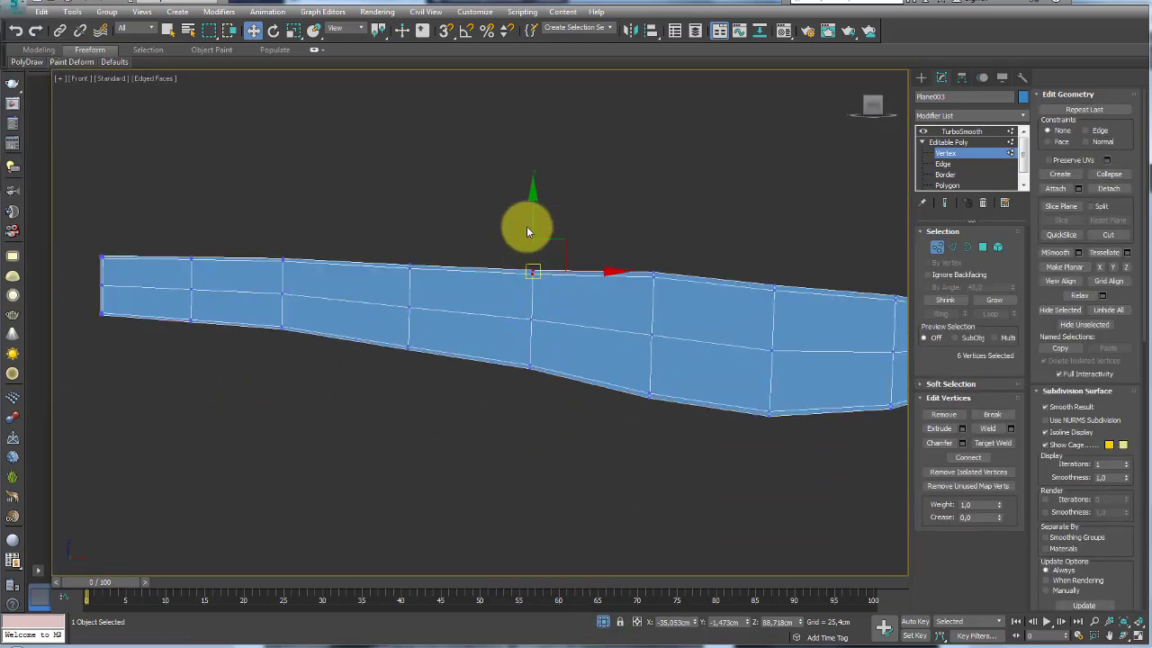
left_click_drag(475, 237, 400, 279)
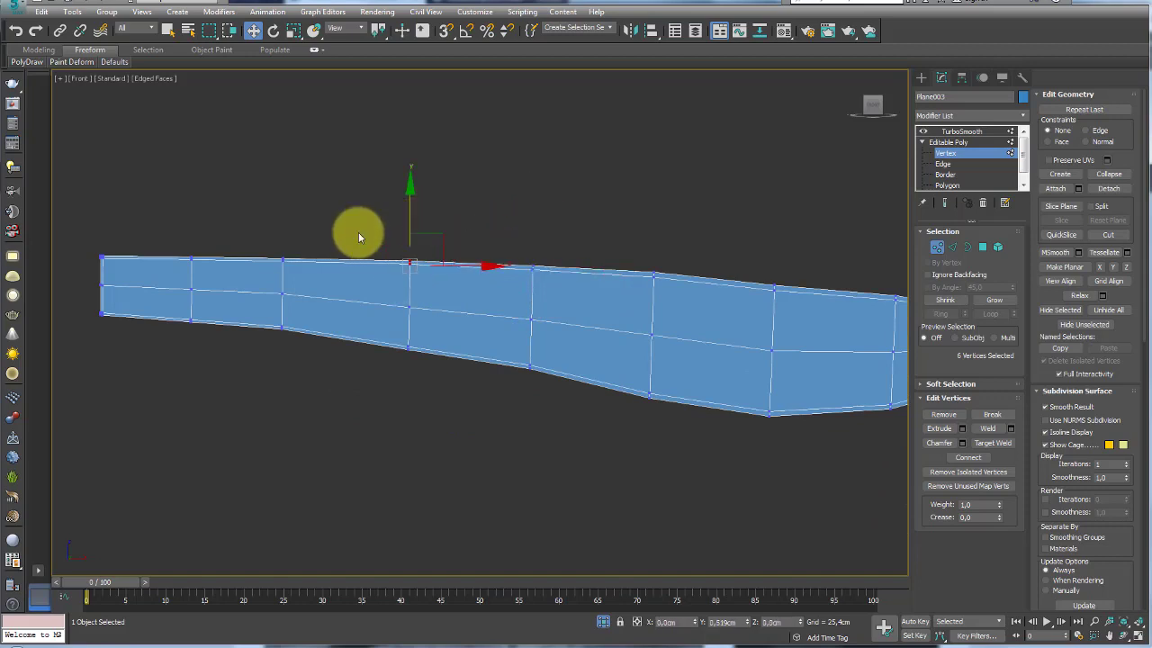
left_click_drag(621, 252, 679, 273)
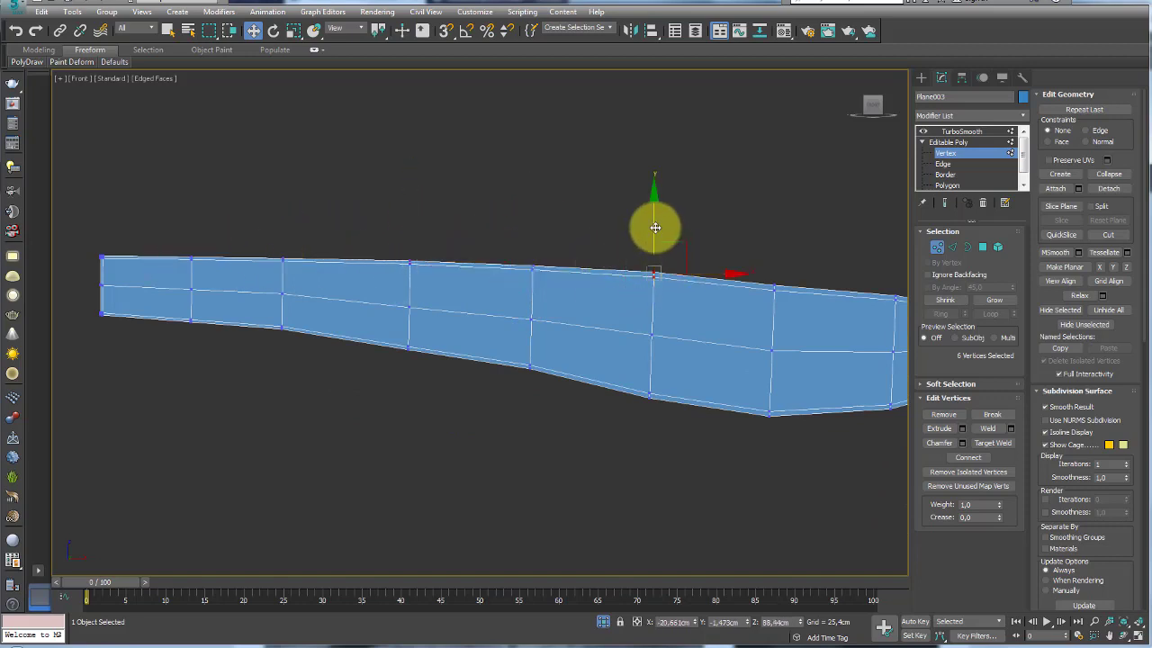
middle_click_drag(790, 263, 648, 264)
left_click_drag(624, 254, 653, 304)
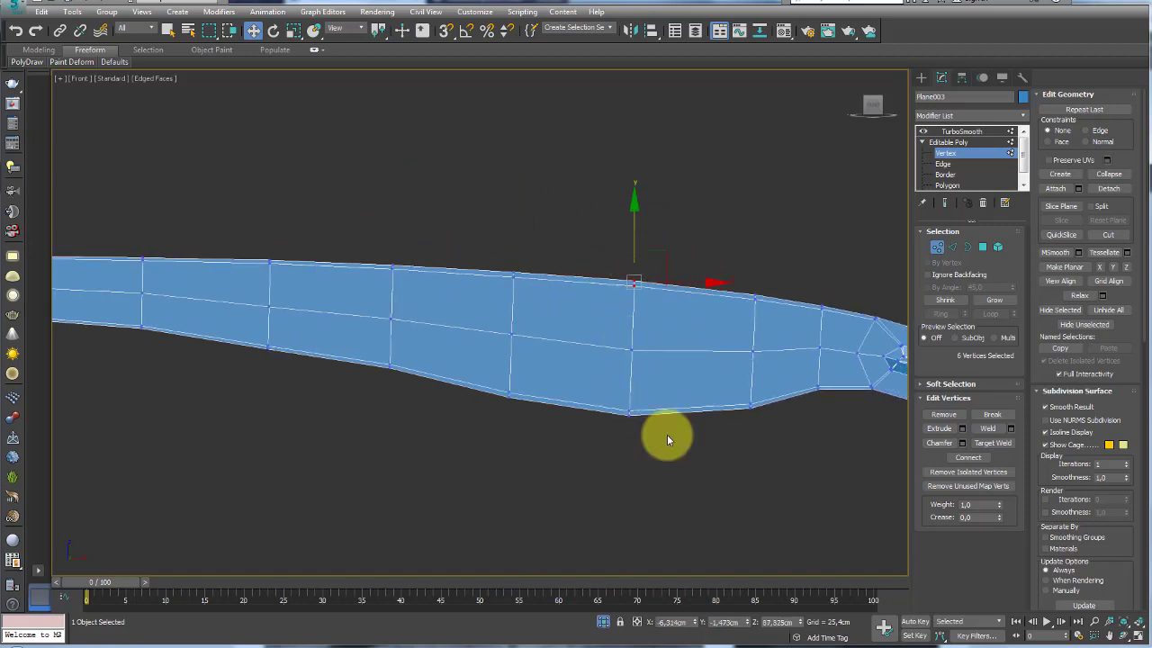
middle_click_drag(402, 409, 494, 373)
left_click_drag(462, 363, 399, 308)
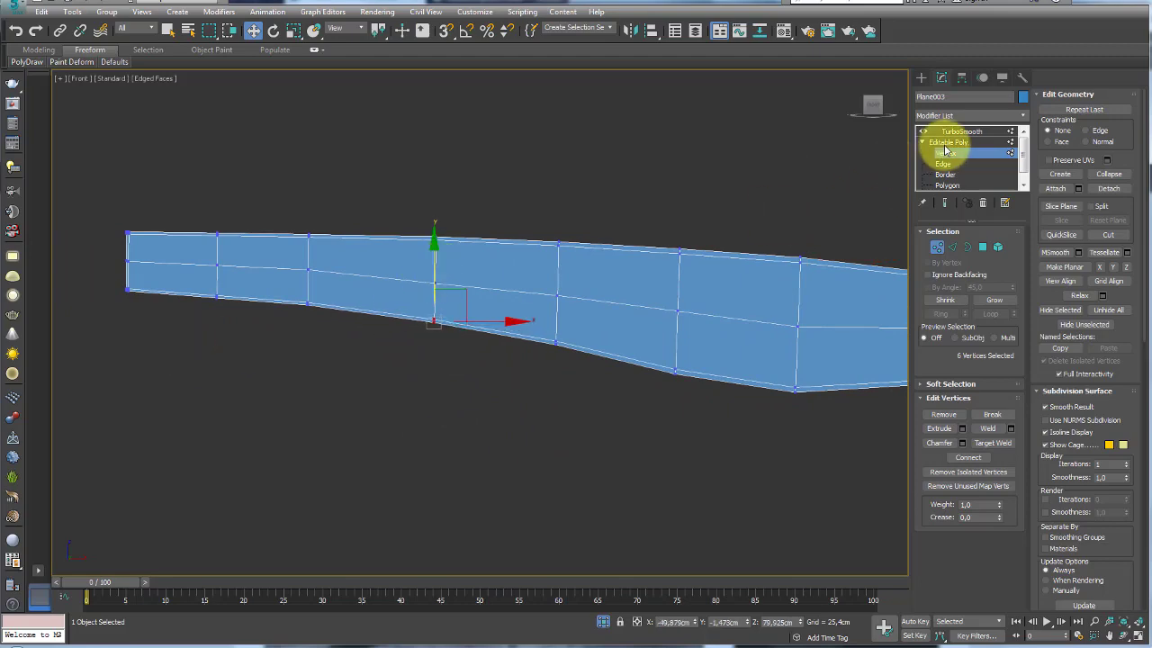
left_click(955, 132)
scroll(603, 180, "down", 3)
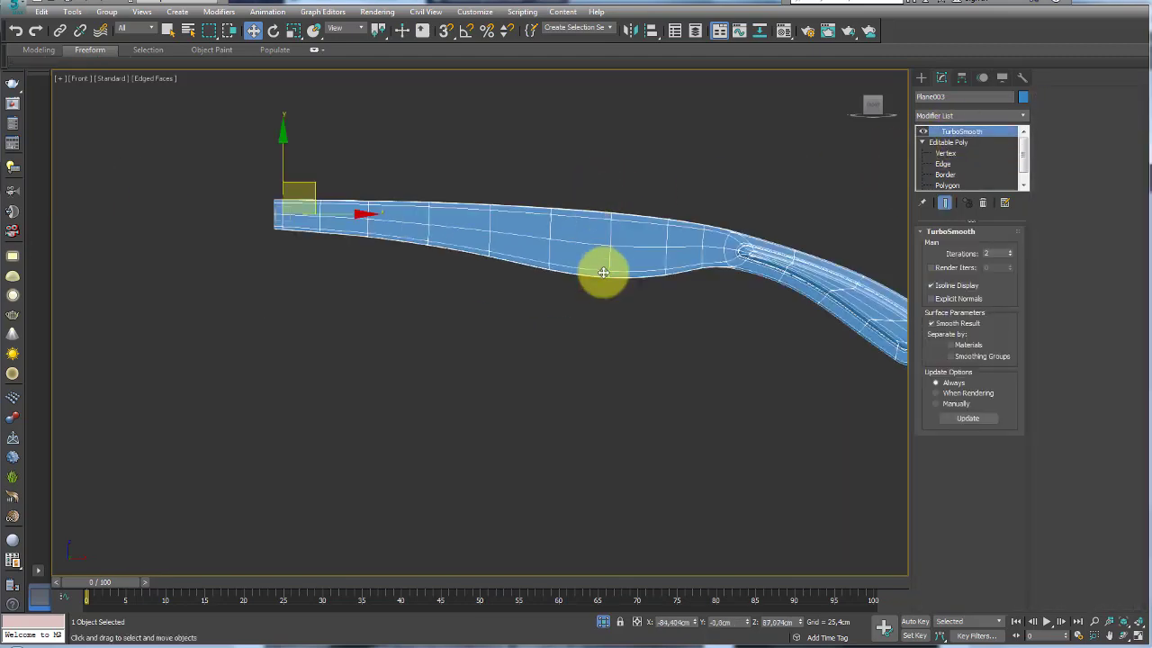
Switch to Perspective, exit isolation, and select the glasses front frame.
key("p")
middle_click_drag(591, 265, 514, 264)
scroll(514, 265, "down", 3)
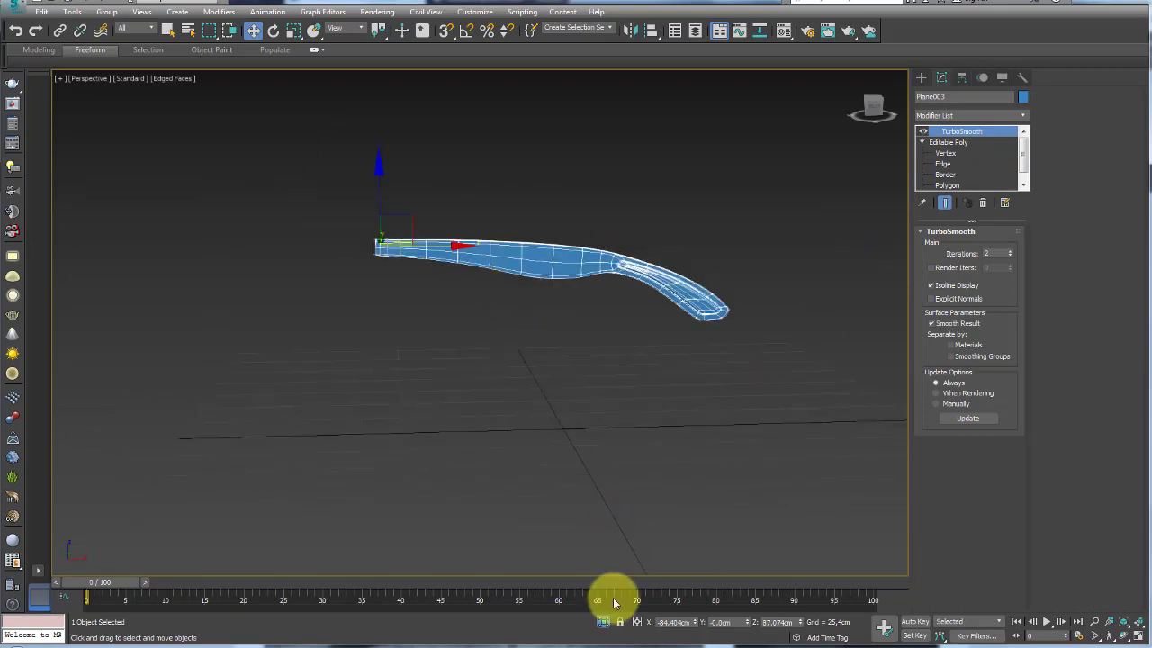
left_click(603, 622)
left_click(579, 354)
mouse_move(579, 354)
middle_mouse_down("alt")
mouse_move(579, 390)
mouse_move(582, 353)
middle_mouse_up("alt")
scroll(583, 354, "up", 3)
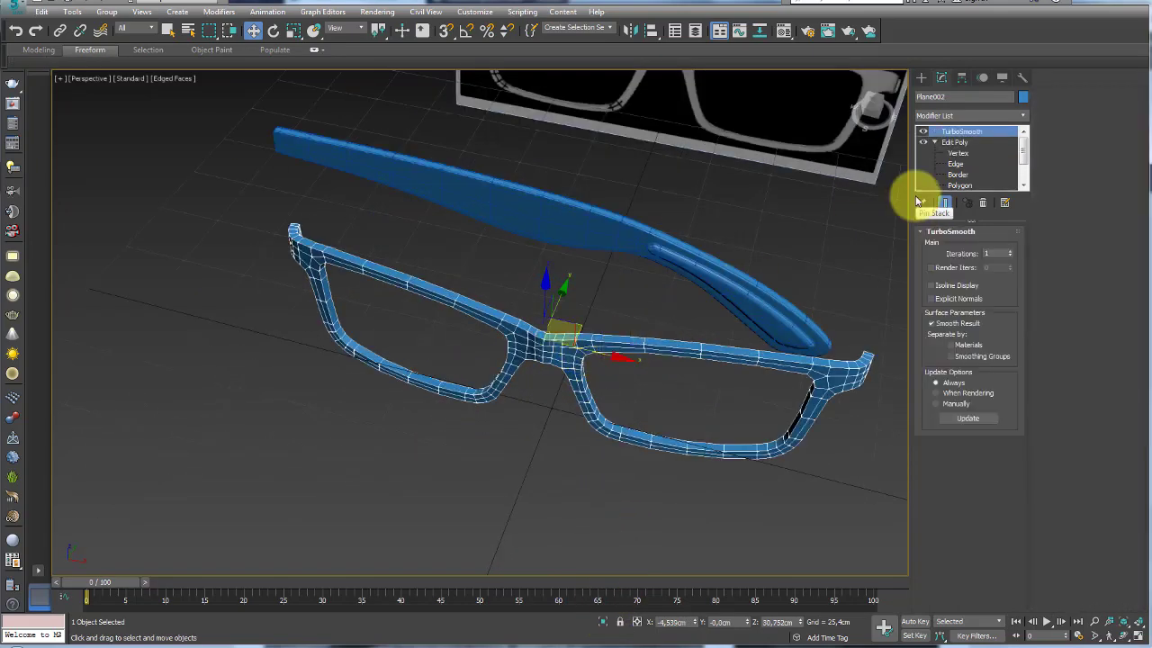
Add TurboSmooth to the frame, go to Edit Poly edge level, and hide the smoothing.
left_click(954, 131)
key("ctrl+t")
mouse_move(727, 297)
middle_mouse_down("alt")
mouse_move(681, 314)
mouse_move(812, 250)
middle_mouse_up("alt")
left_click(959, 164)
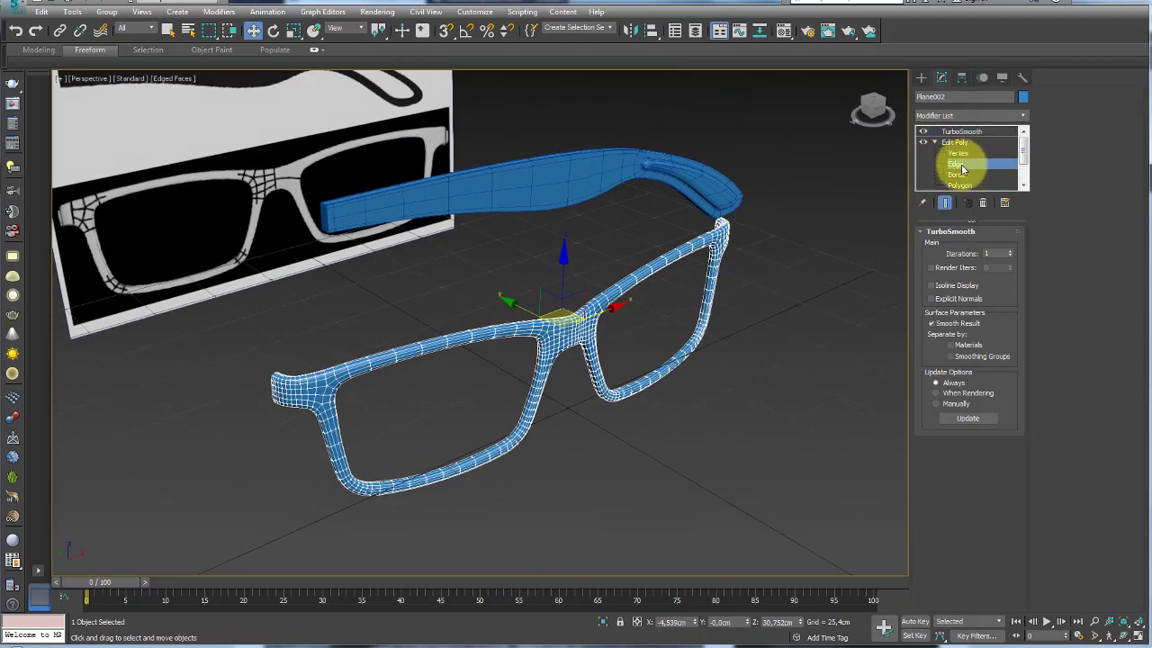
middle_click_drag(547, 316, 621, 302, "alt")
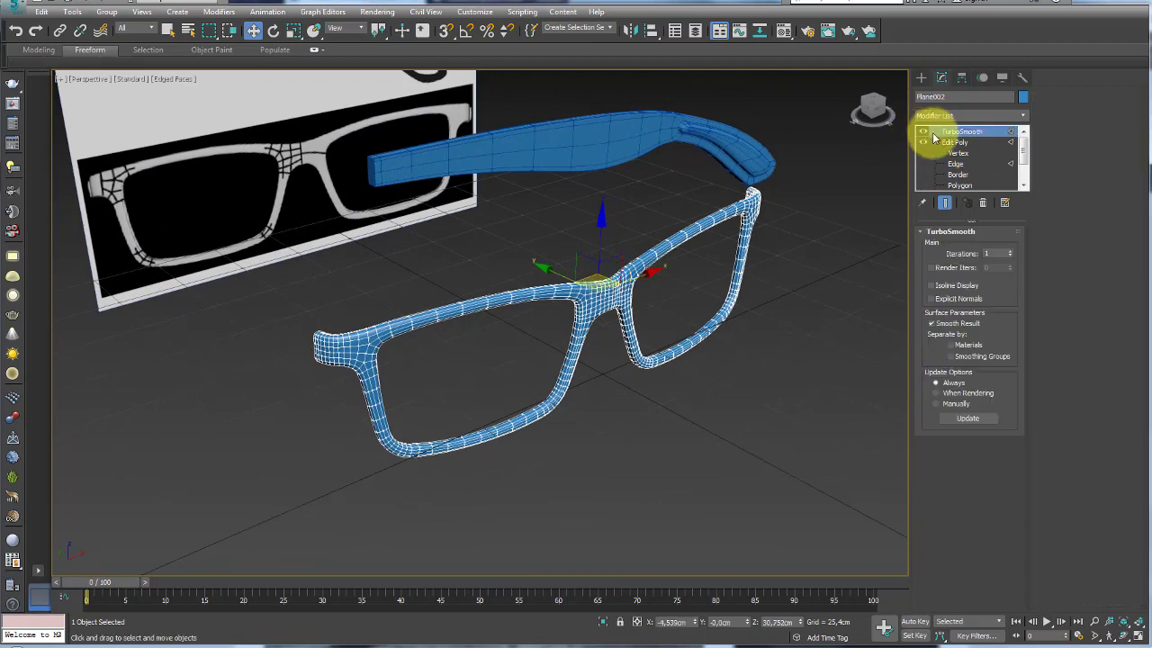
left_click(922, 131)
Add two pinched support loops around the frame's bridge by connecting its edge ring.
scroll(593, 282, "up", 1)
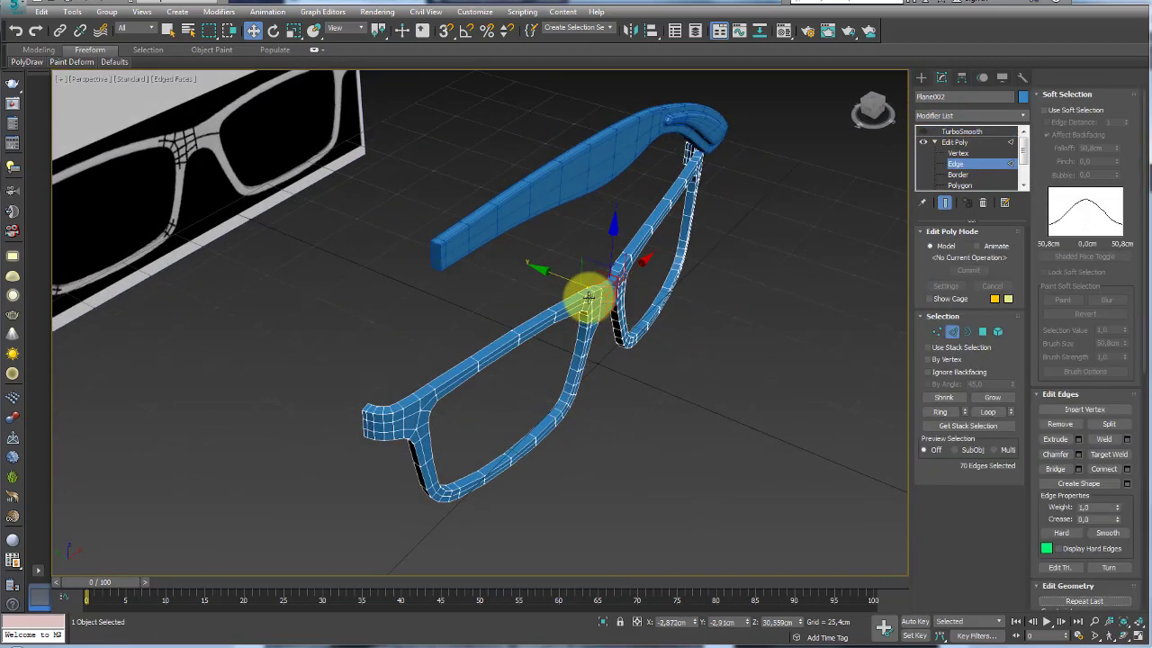
scroll(591, 288, "up", 5)
left_click(592, 282)
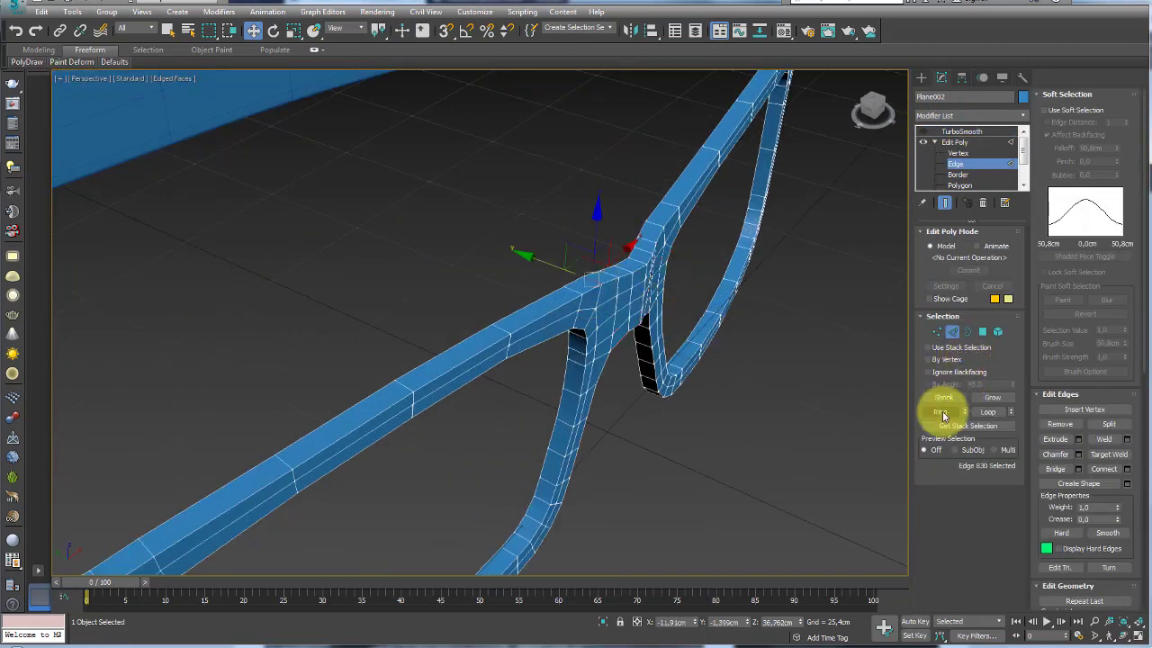
left_click(943, 414)
middle_click_drag(777, 380, 792, 396, "alt")
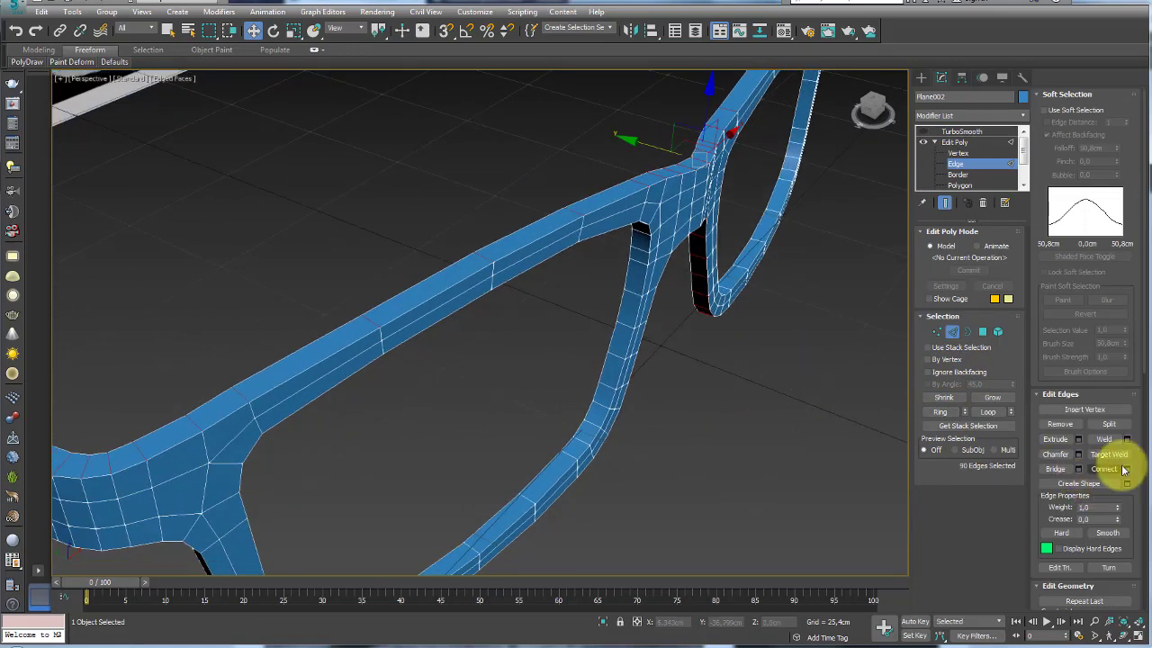
left_click(1126, 468)
left_click_drag(494, 332, 502, 146)
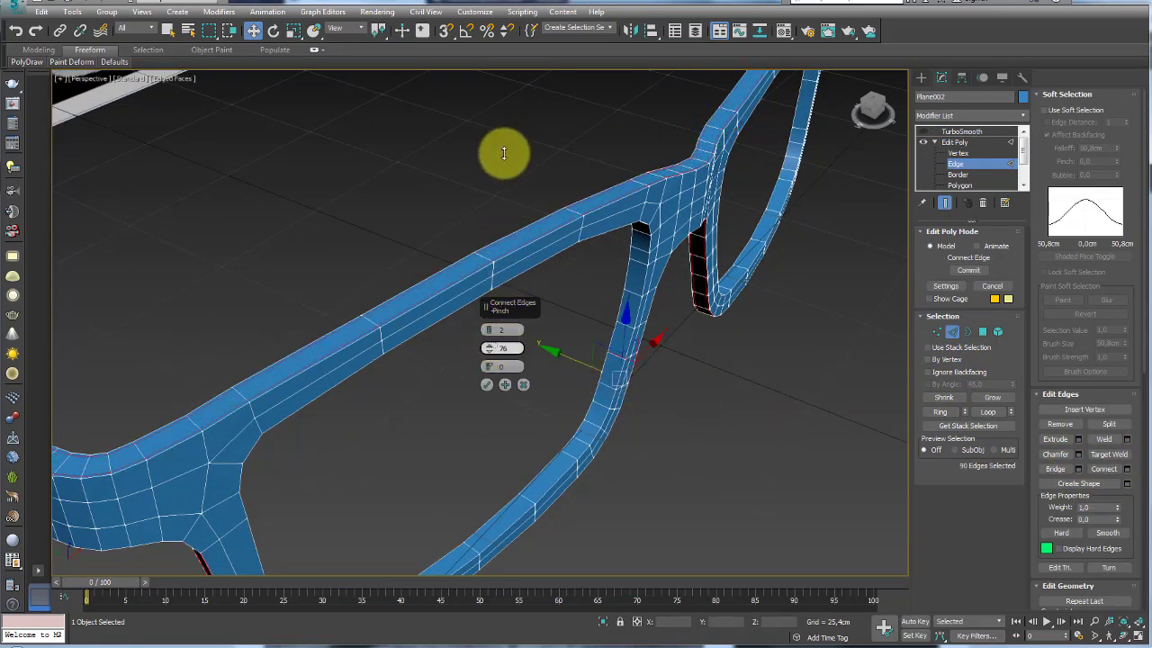
left_click(486, 384)
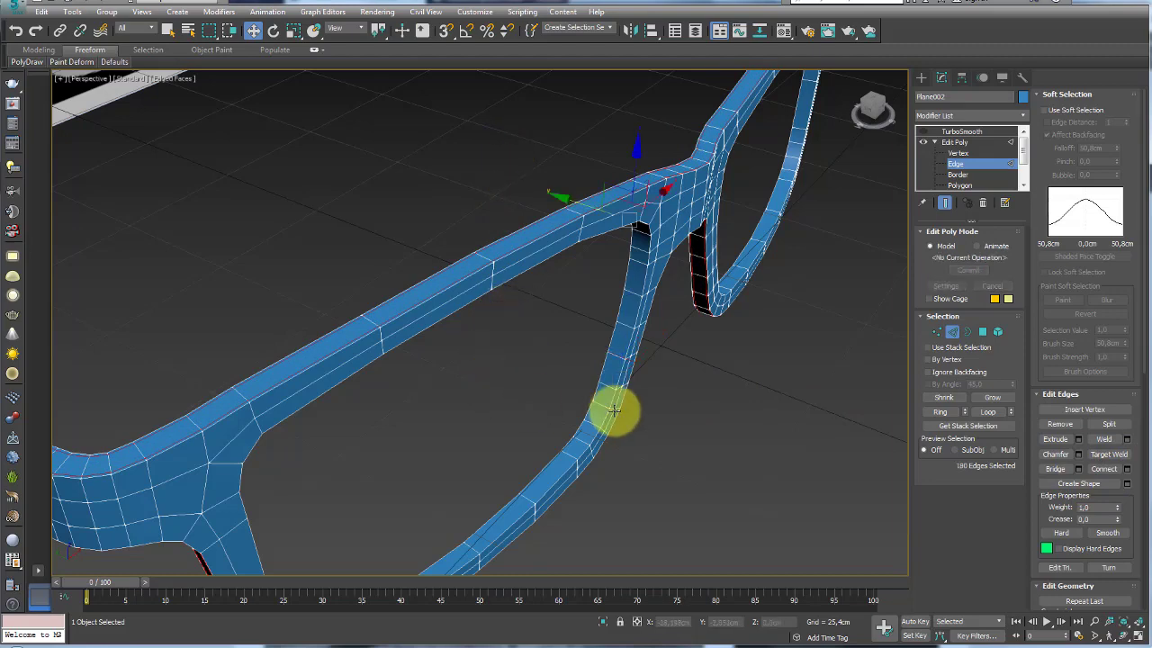
Add a pair of support loops (2 segments, pinch 76) along the lens rim edges.
left_click(601, 408)
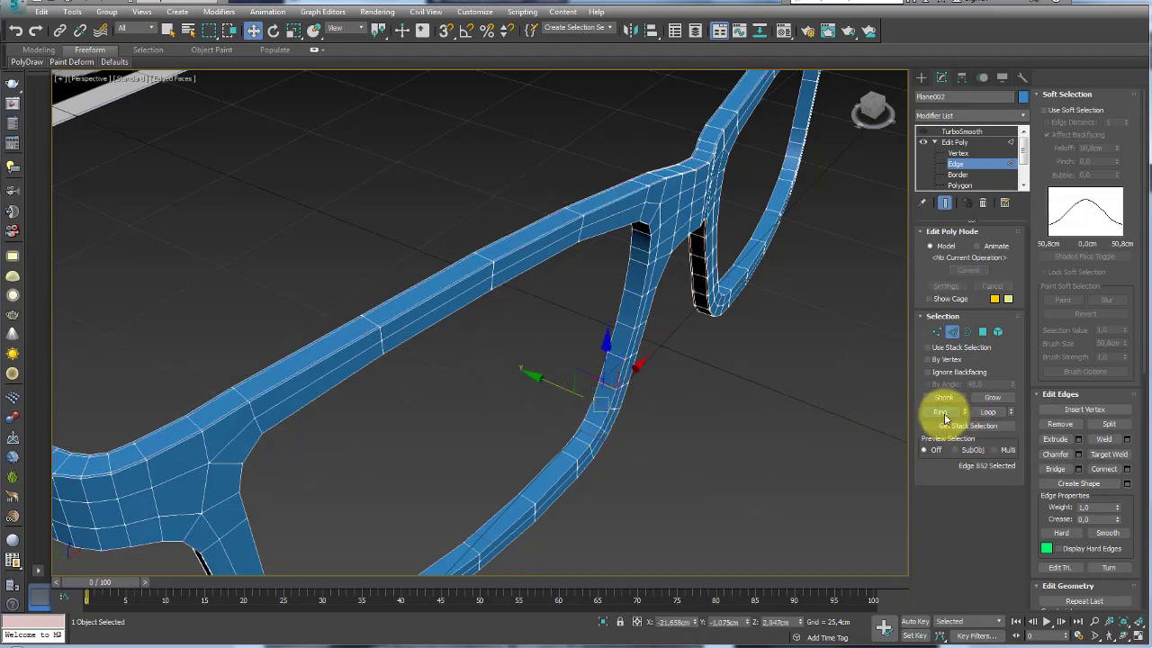
left_click(941, 412)
middle_click_drag(827, 425, 735, 334, "alt")
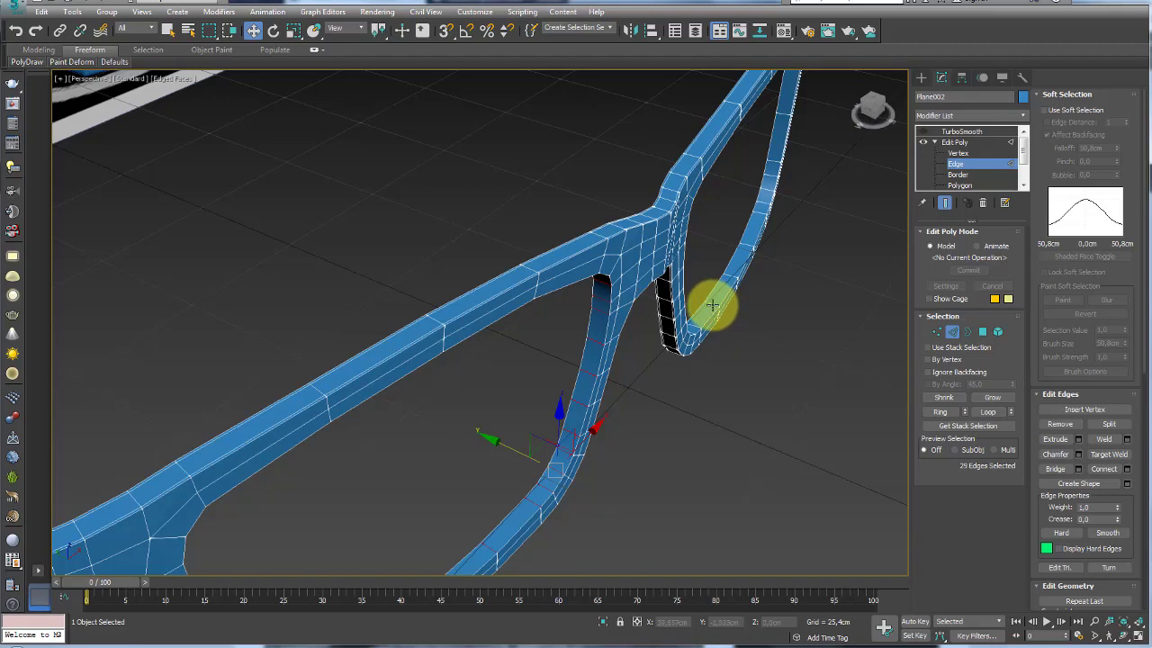
double_click(709, 306)
mouse_move(792, 379)
middle_mouse_down("alt")
mouse_move(802, 236)
mouse_move(817, 218)
middle_mouse_up("alt")
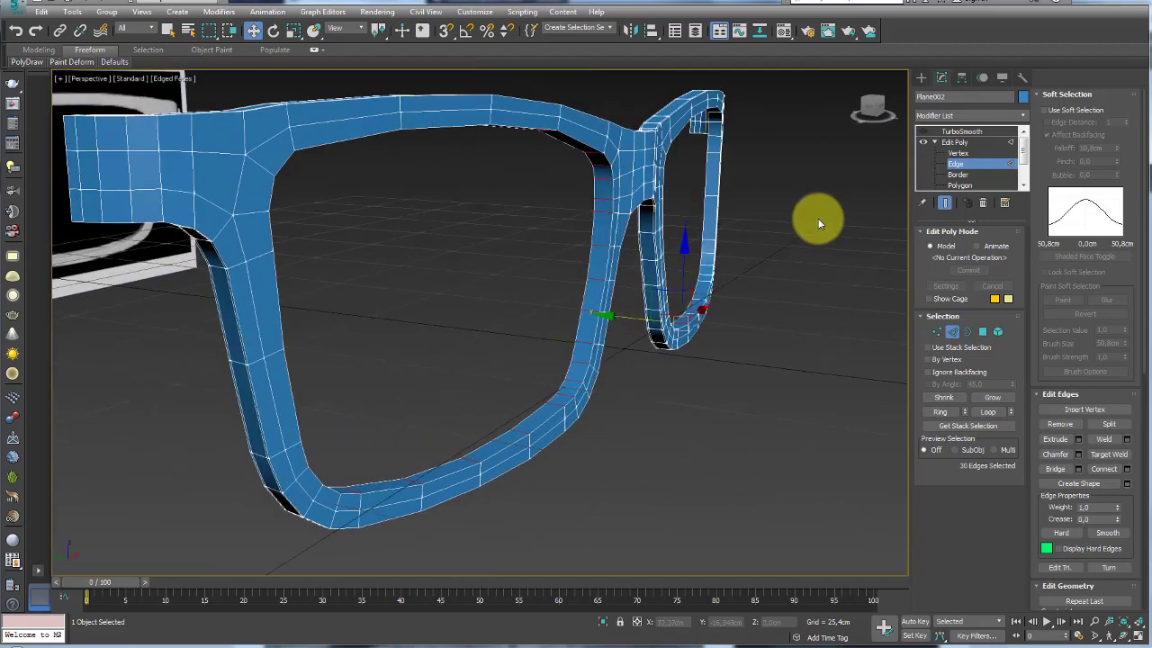
left_click(941, 412)
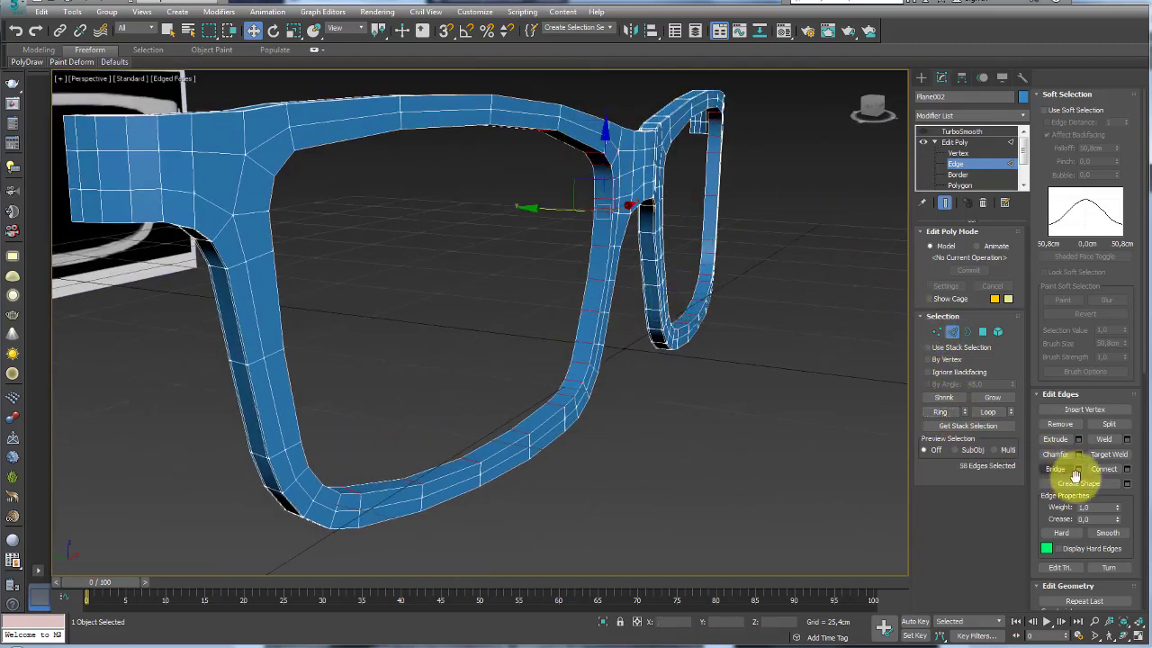
left_click(1126, 469)
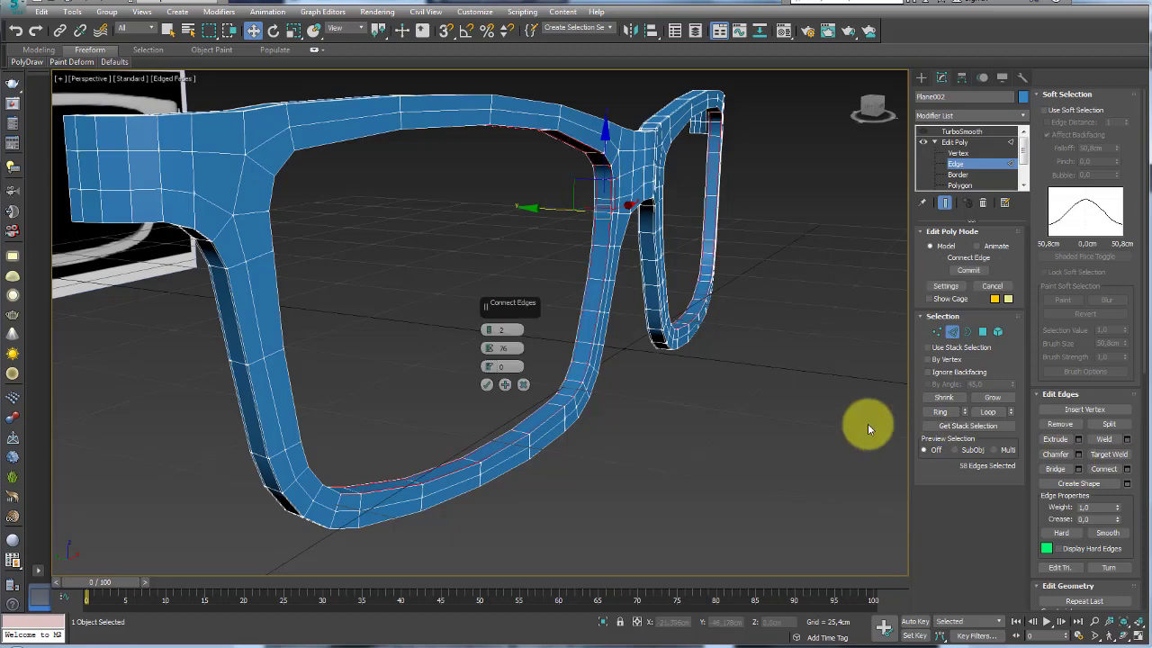
left_click(487, 385)
mouse_move(487, 384)
middle_mouse_down("alt")
mouse_move(437, 334)
mouse_move(496, 373)
middle_mouse_up("alt")
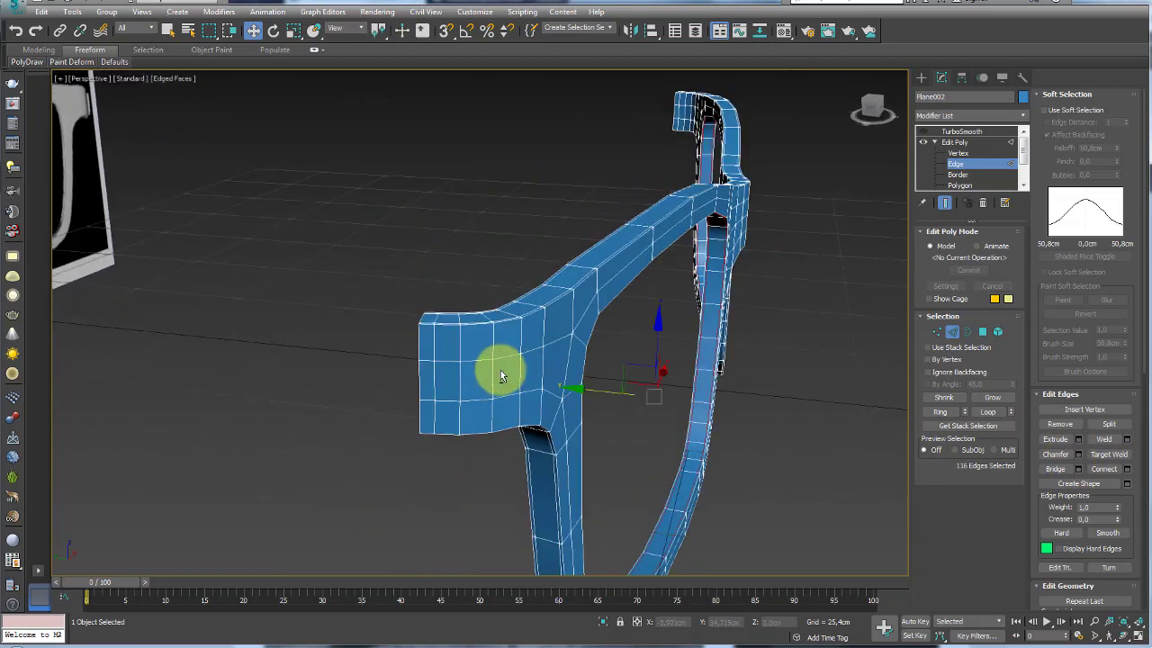
Connect the outer corner's edge ring into pinched support loops, slid to 29.
left_click(425, 317)
mouse_move(693, 192)
middle_mouse_down("alt")
mouse_move(462, 316)
mouse_move(699, 334)
middle_mouse_up("alt")
left_click(952, 416)
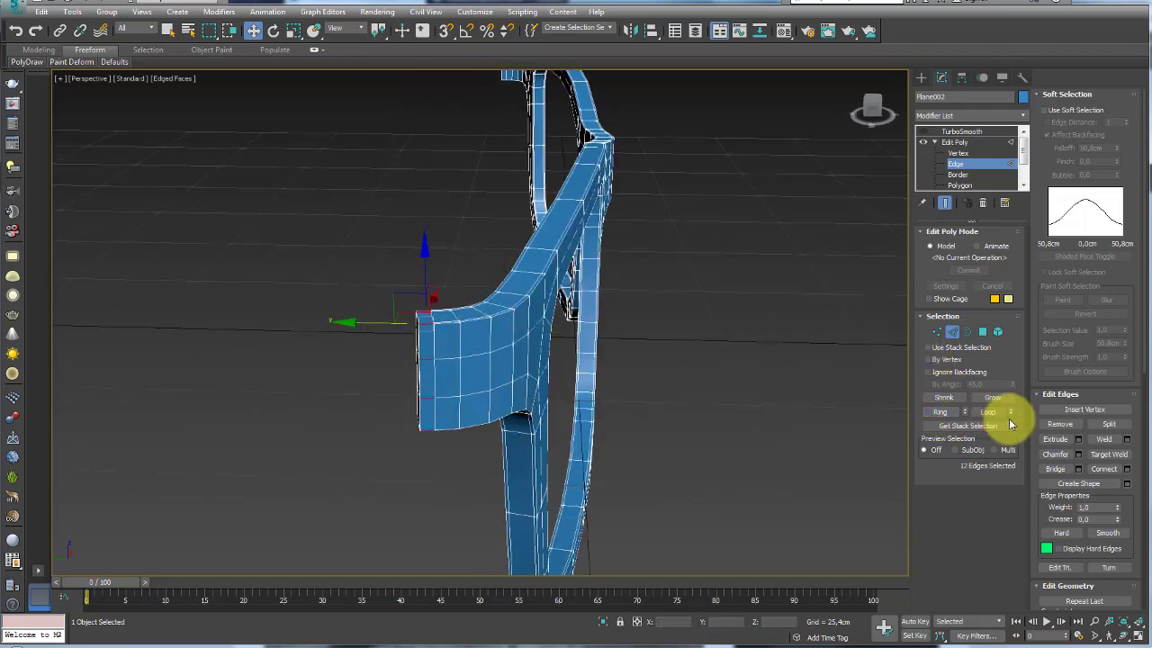
left_click(1127, 468)
scroll(560, 396, "up", 5)
middle_click_drag(559, 396, 488, 347)
scroll(442, 321, "down", 5)
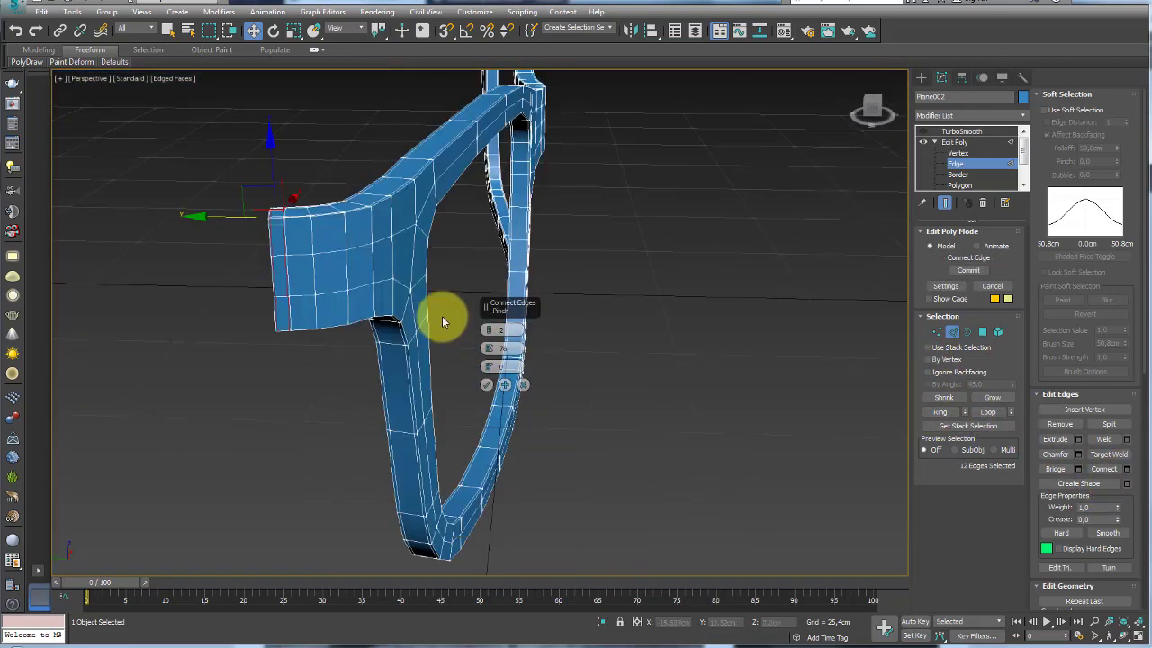
left_click_drag(487, 369, 495, 198)
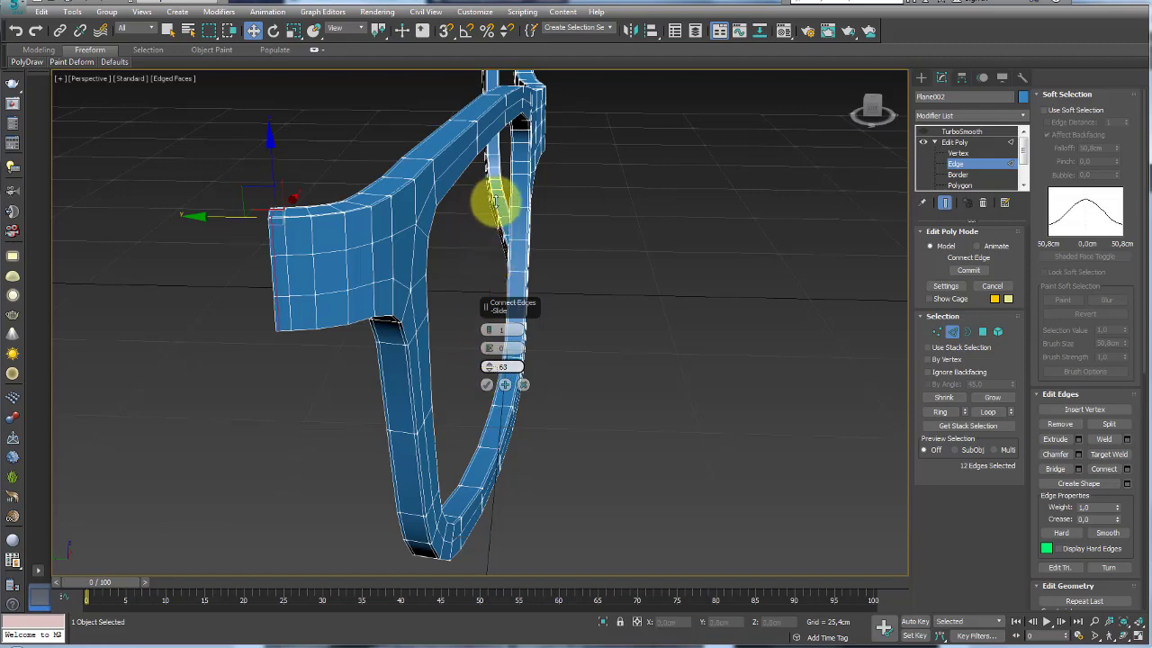
left_click(487, 384)
scroll(585, 195, "down", 5)
middle_click_drag(586, 195, 438, 201, "alt")
scroll(619, 268, "up", 3)
scroll(619, 267, "up", 6)
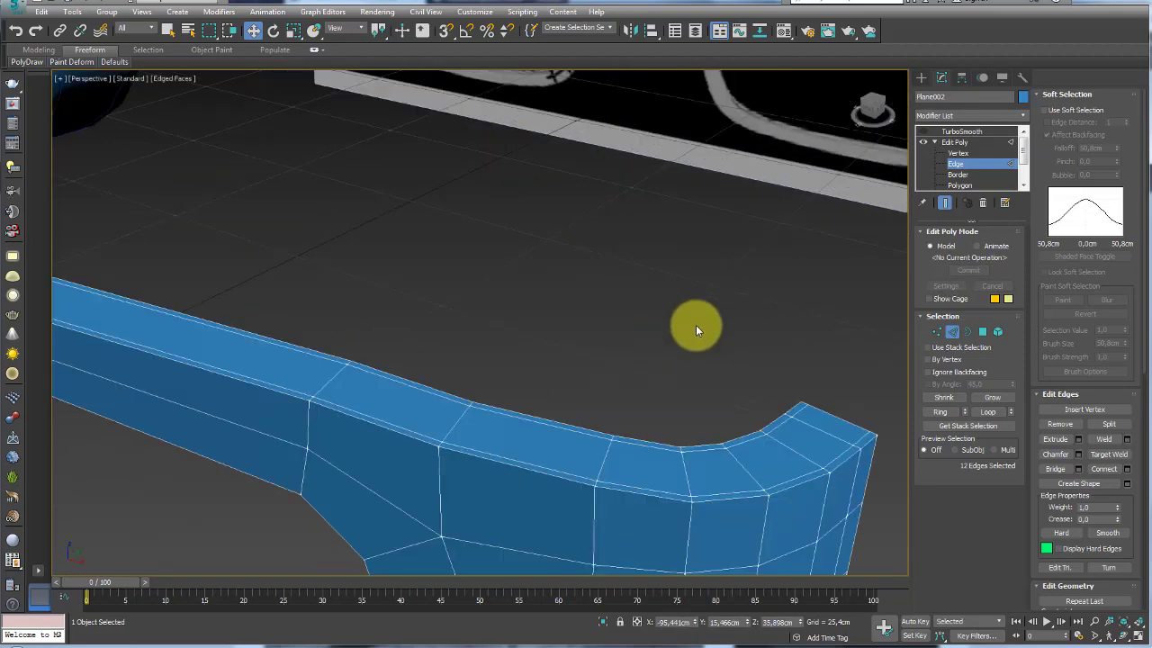
Add one more edge loop with slide 62 near the frame's outer end.
left_click(872, 450)
middle_click_drag(872, 450, 771, 405)
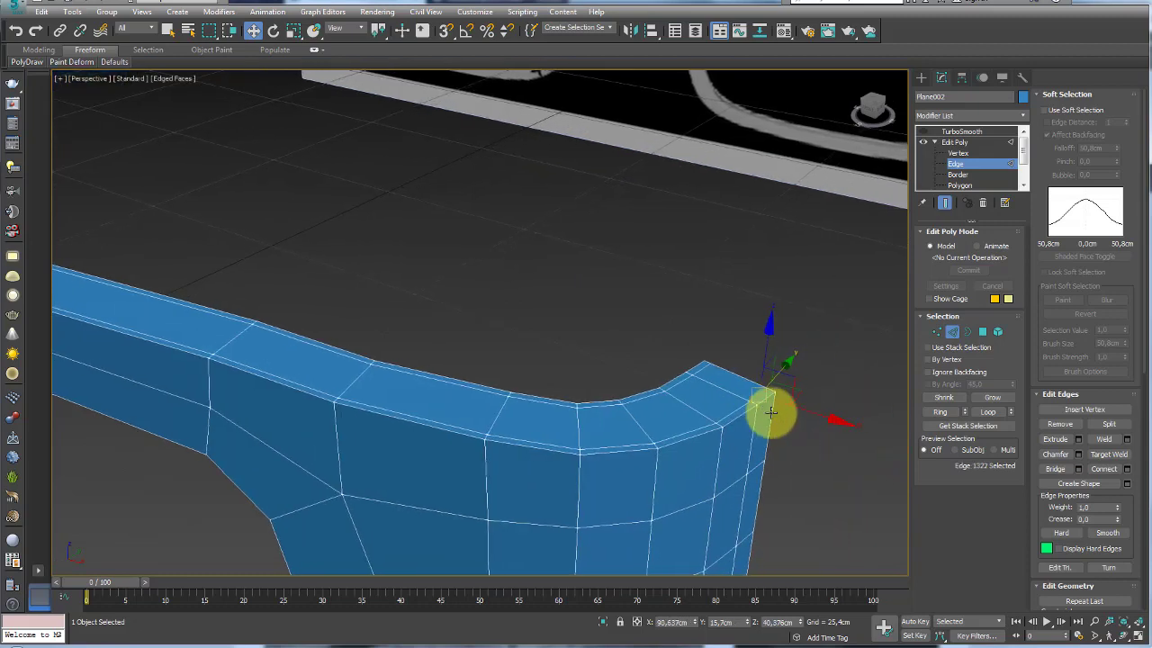
left_click(940, 411)
left_click(1127, 471)
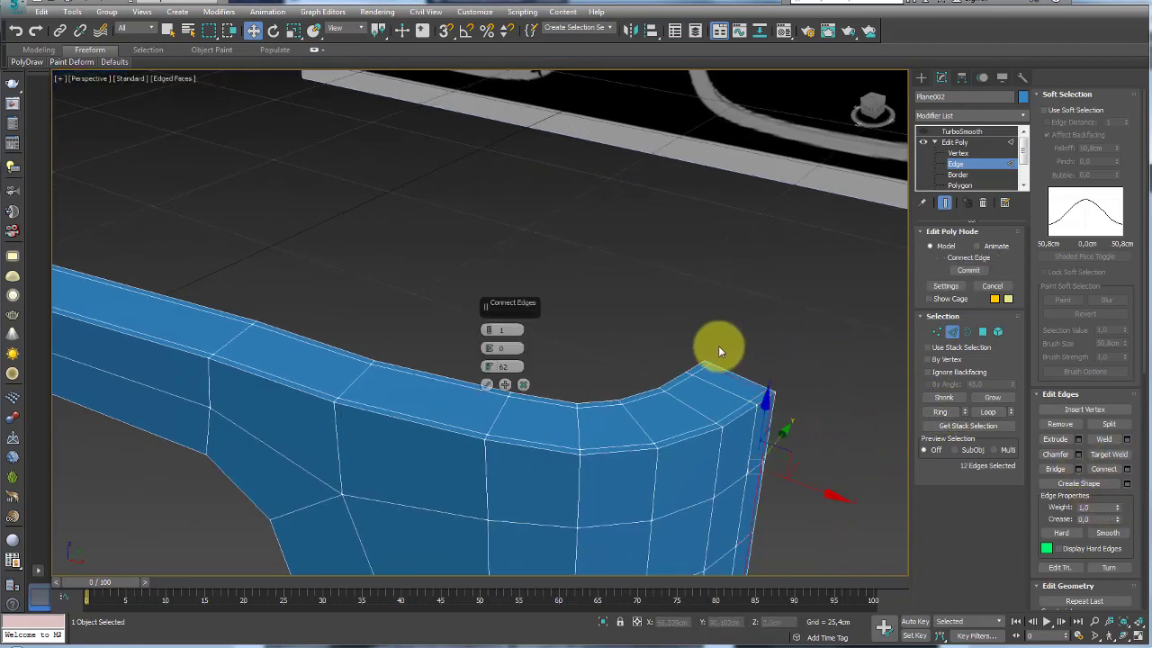
left_click(489, 380)
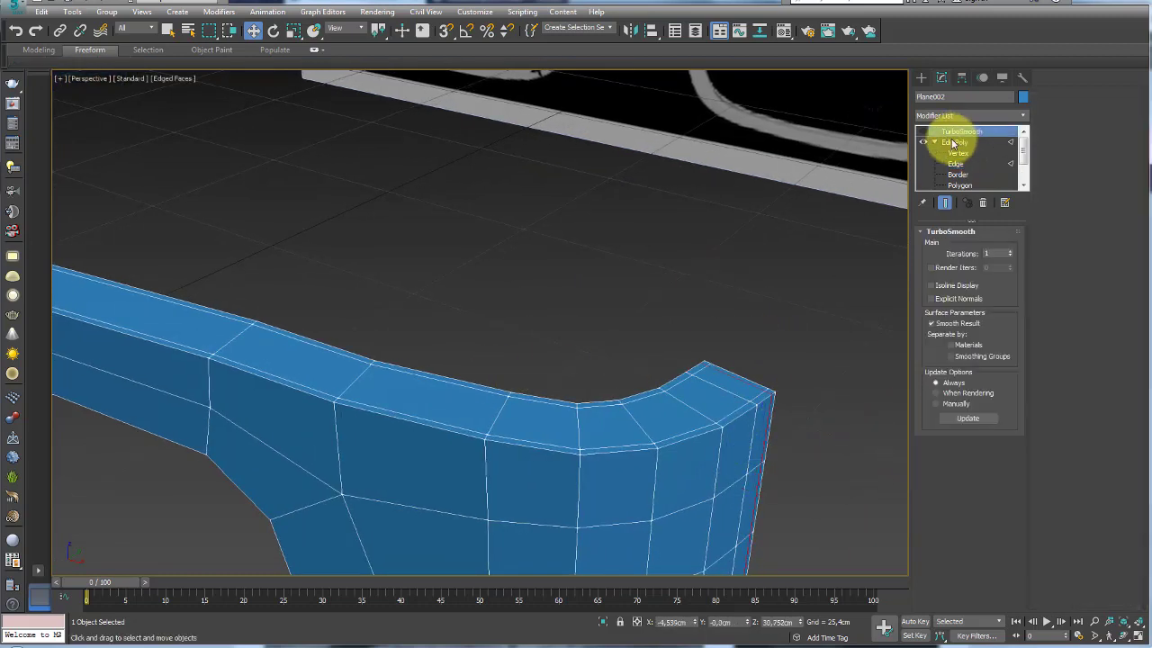
Leave edge sub-object mode and re-enable the front frame's TurboSmooth modifier.
left_click(956, 143)
left_click(959, 132)
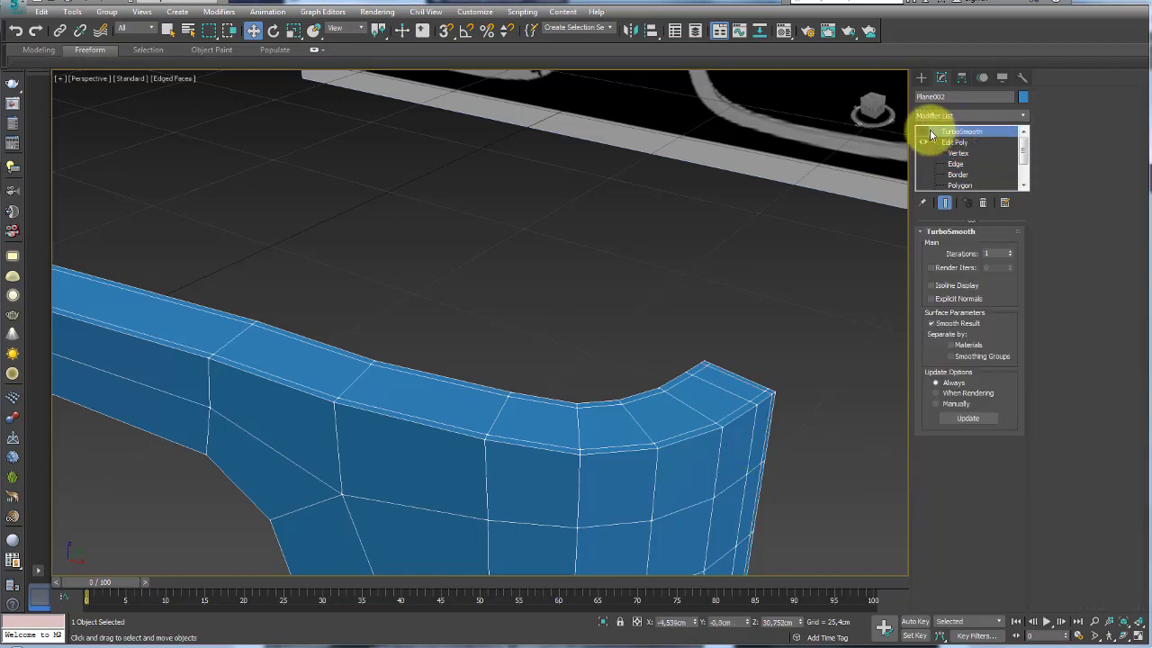
key("z")
mouse_move(517, 266)
middle_mouse_down("alt")
mouse_move(714, 315)
mouse_move(605, 402)
mouse_move(540, 360)
middle_mouse_up("alt")
left_click(714, 315)
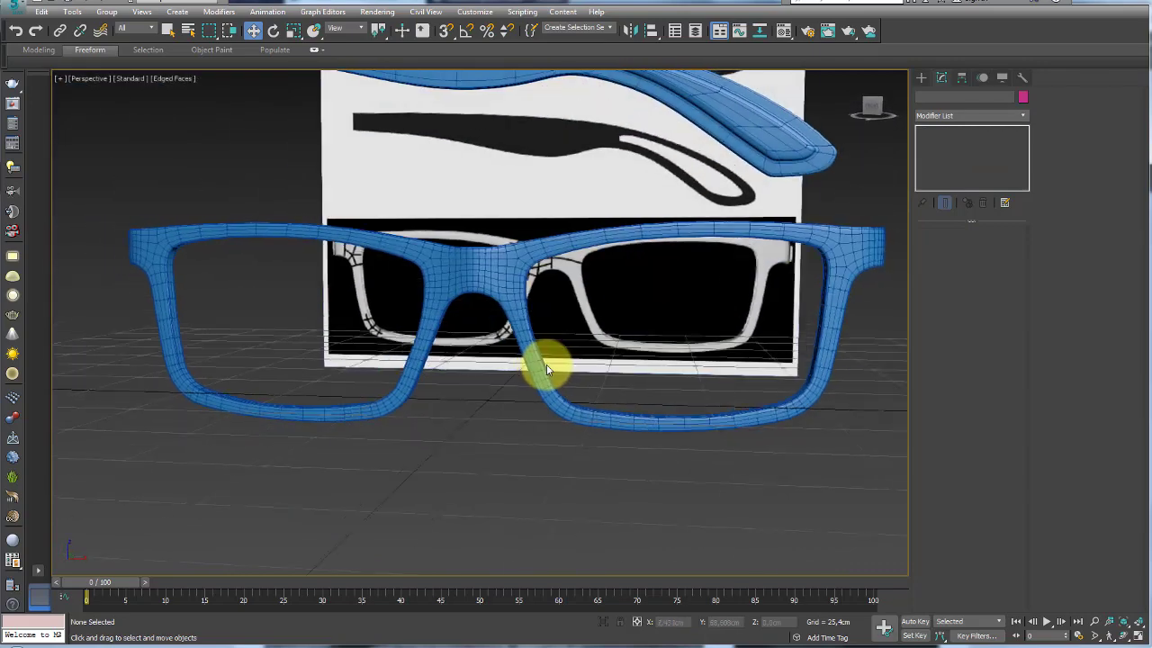
Turn on Isoline Display for the front frame's TurboSmooth.
scroll(514, 329, "down", 3)
scroll(493, 292, "up", 3)
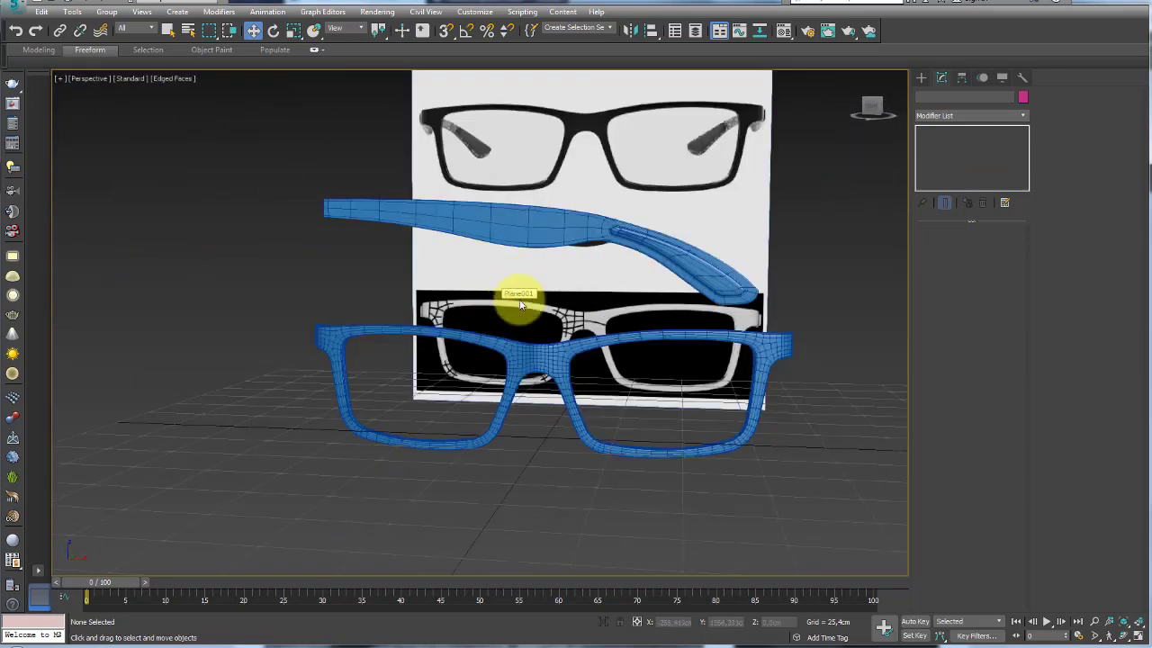
left_click(545, 360)
left_click(959, 286)
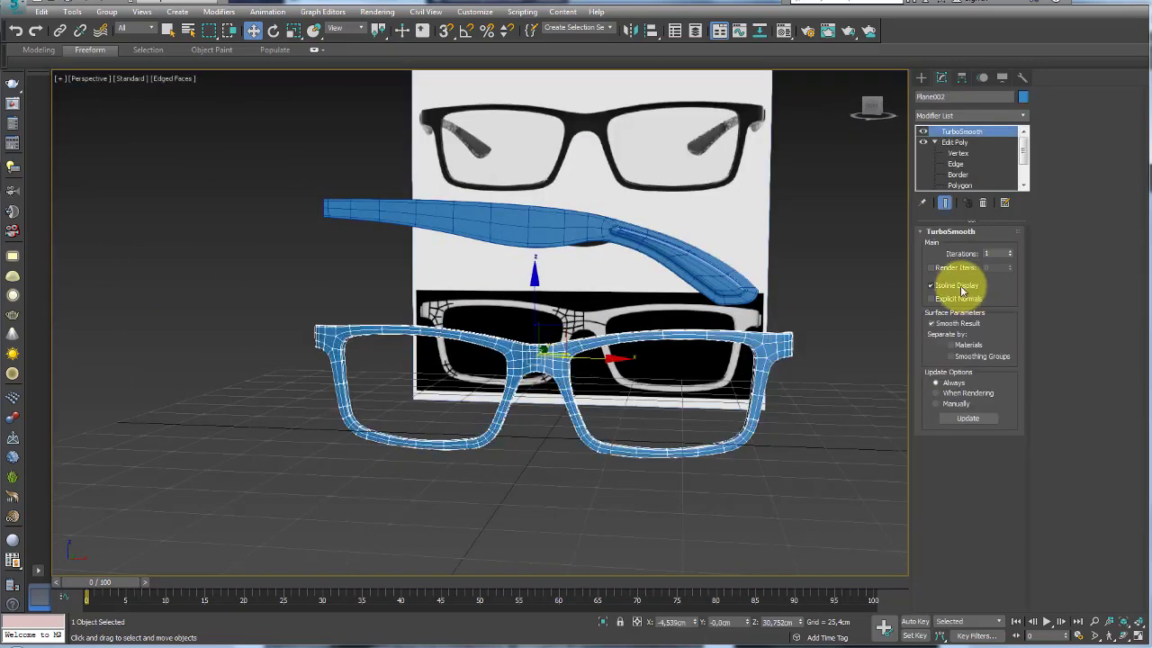